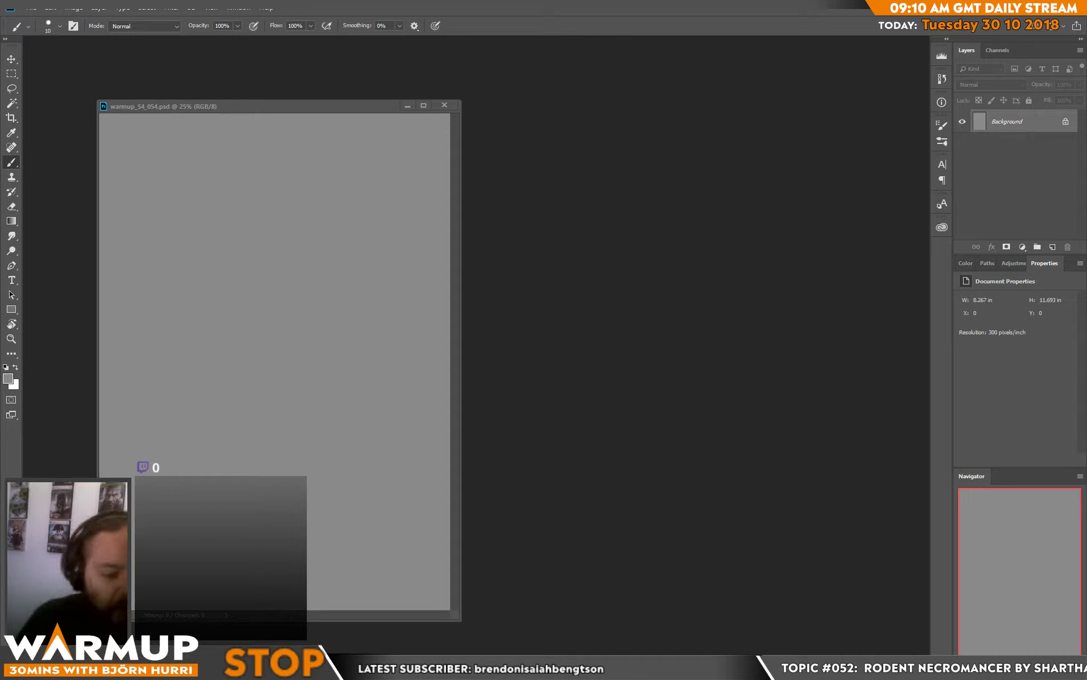
Show the warmup_S4_053B.jpg painting alongside the blank document and reposition the document window in the workspace.
drag(200, 103, 478, 89)
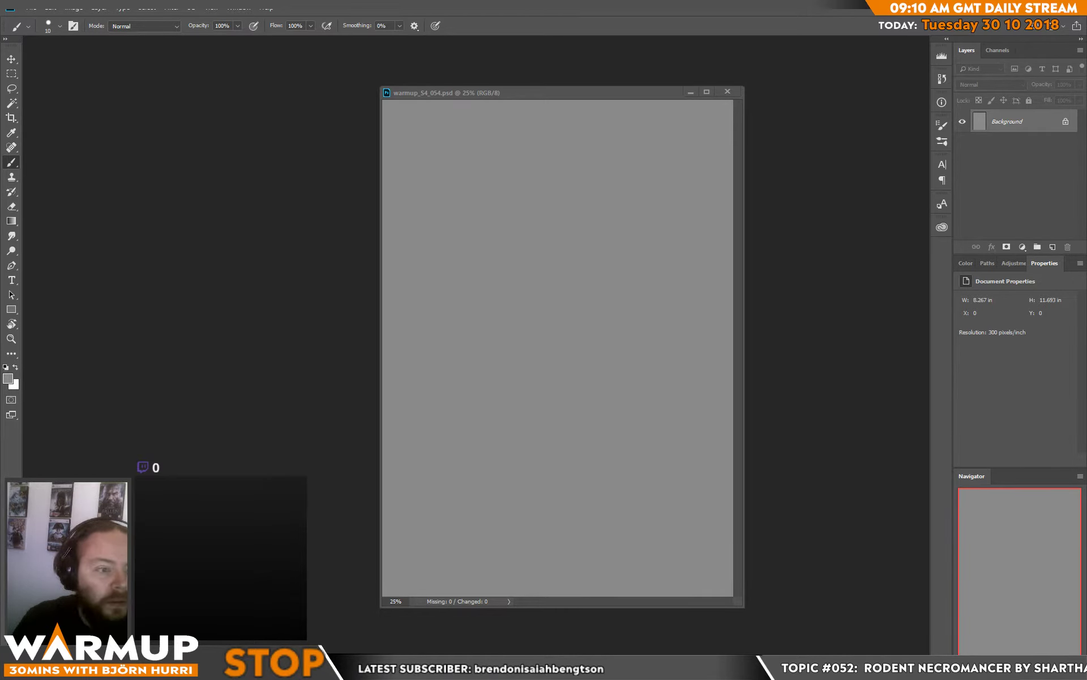
drag(402, 1, 321, 16)
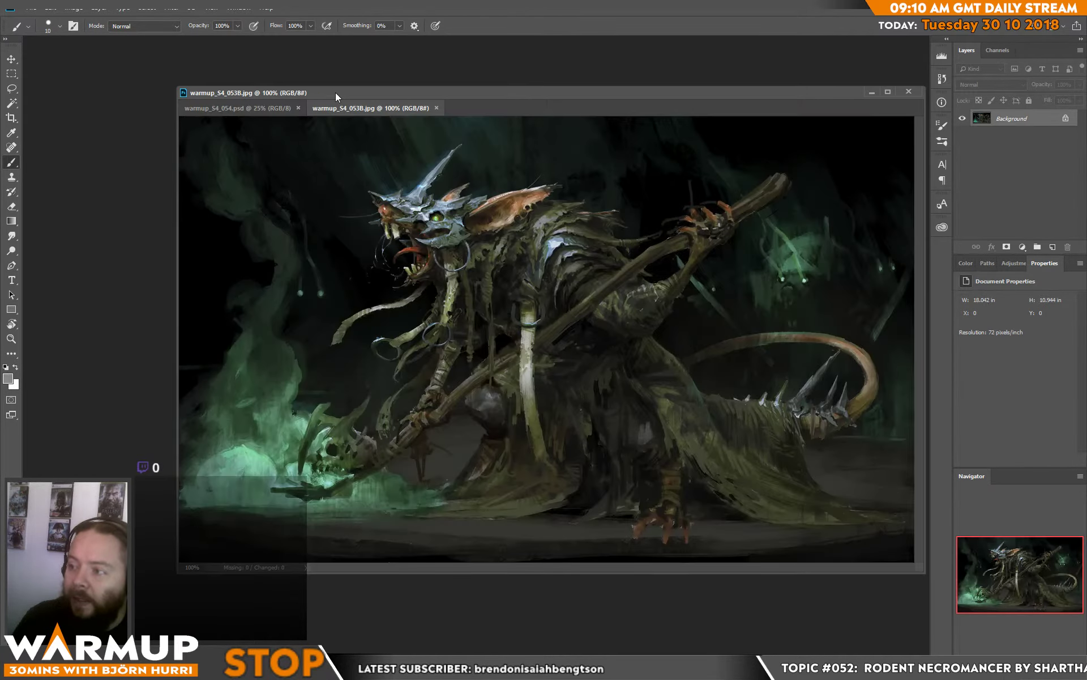
drag(336, 86, 336, 48)
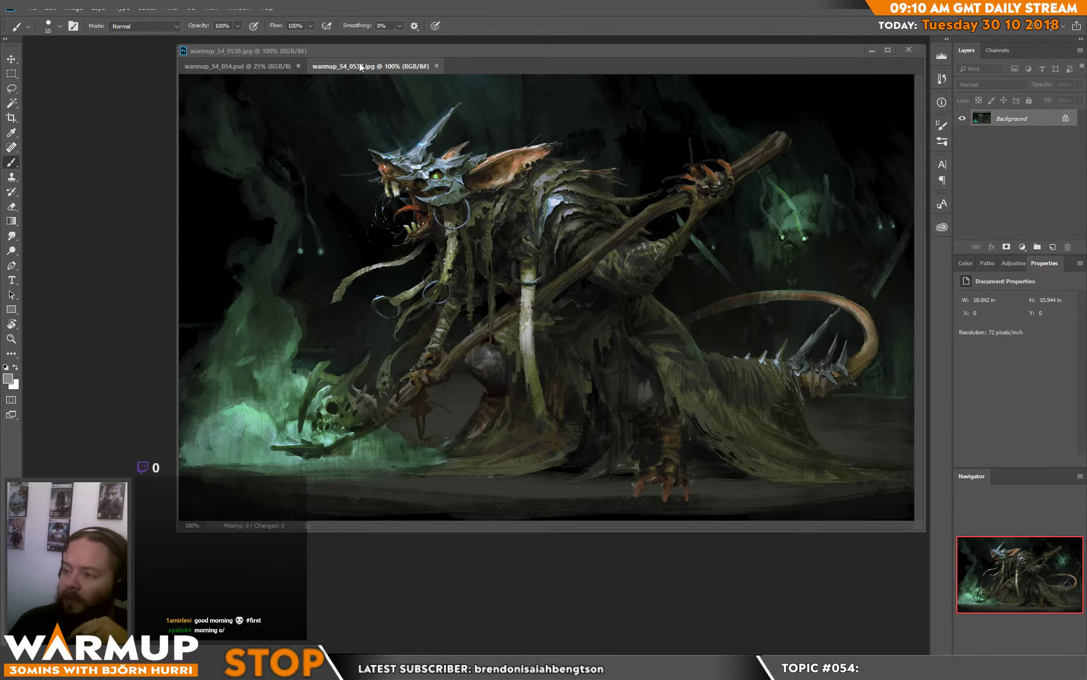
drag(373, 52, 369, 56)
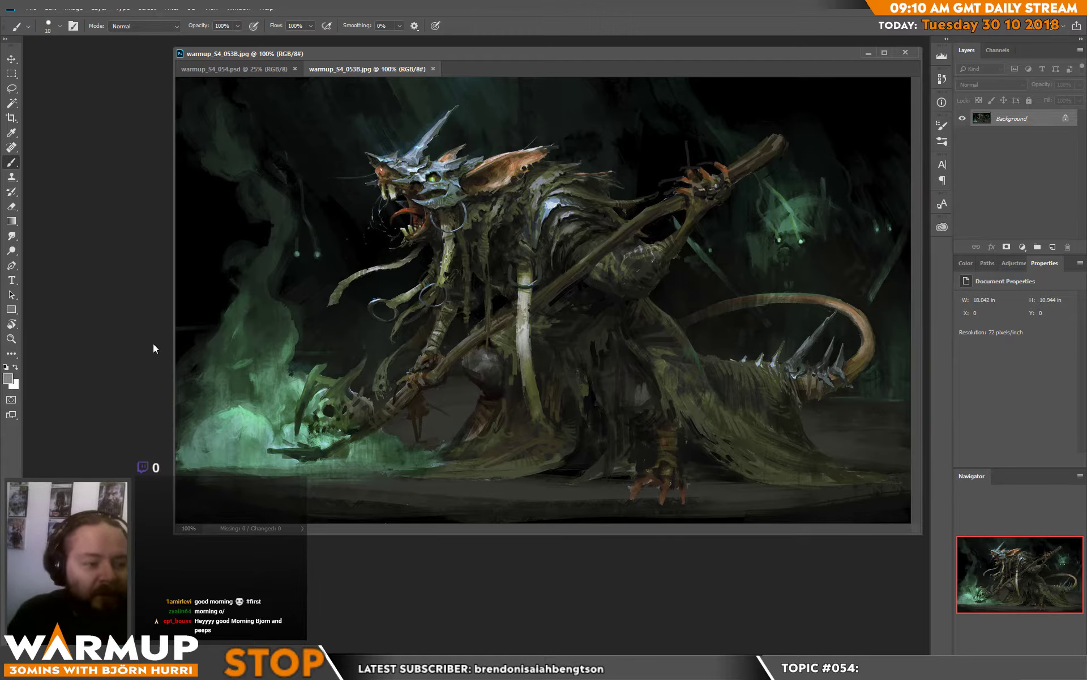
Close the warmup_S4_053B.jpg painting and heighten the warmup_S4_054.psd window so the whole canvas fits.
click(434, 69)
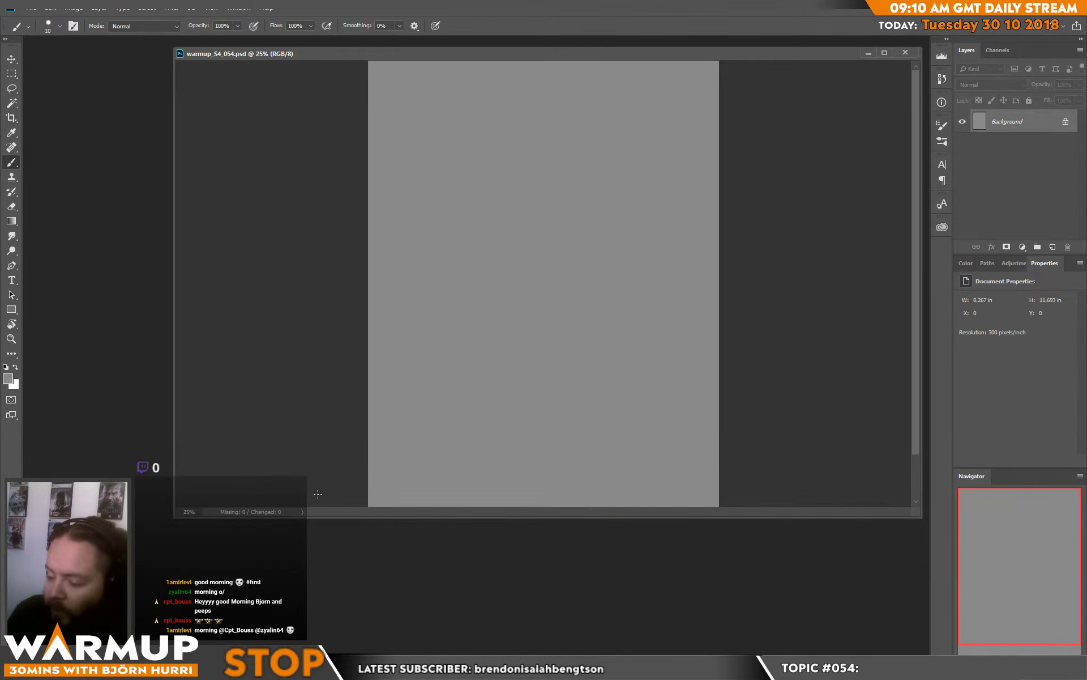
drag(328, 518, 316, 589)
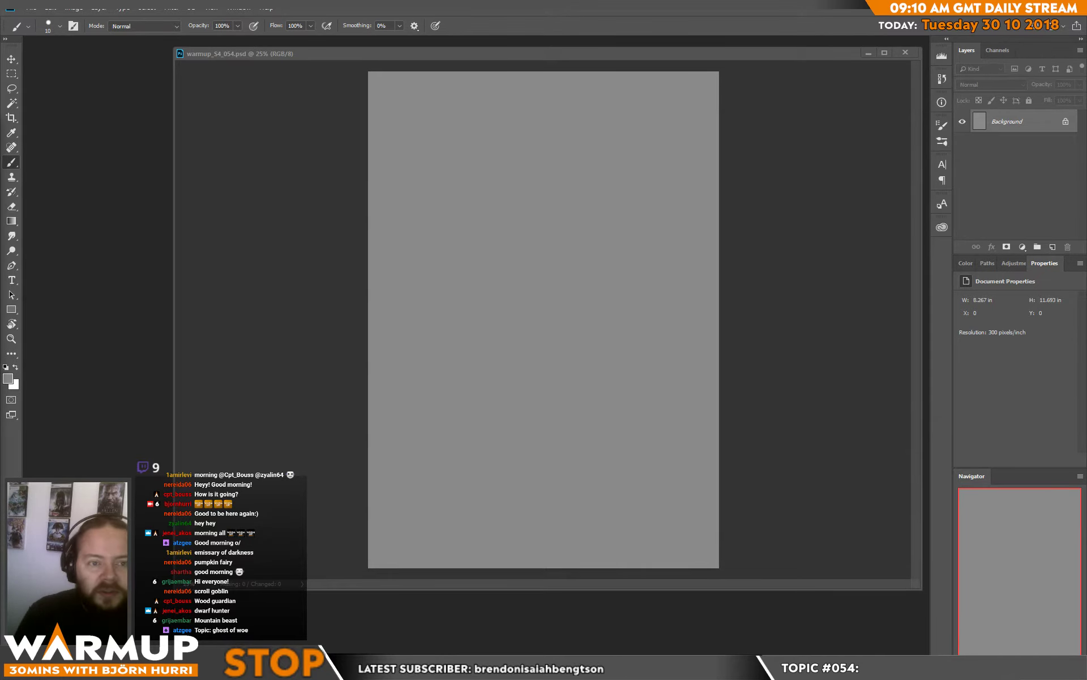
Switch to the Firefox browser, roll the six-sided die on the Google results page, and return to Photoshop.
drag(0, 170, 576, 102)
double_click(576, 102)
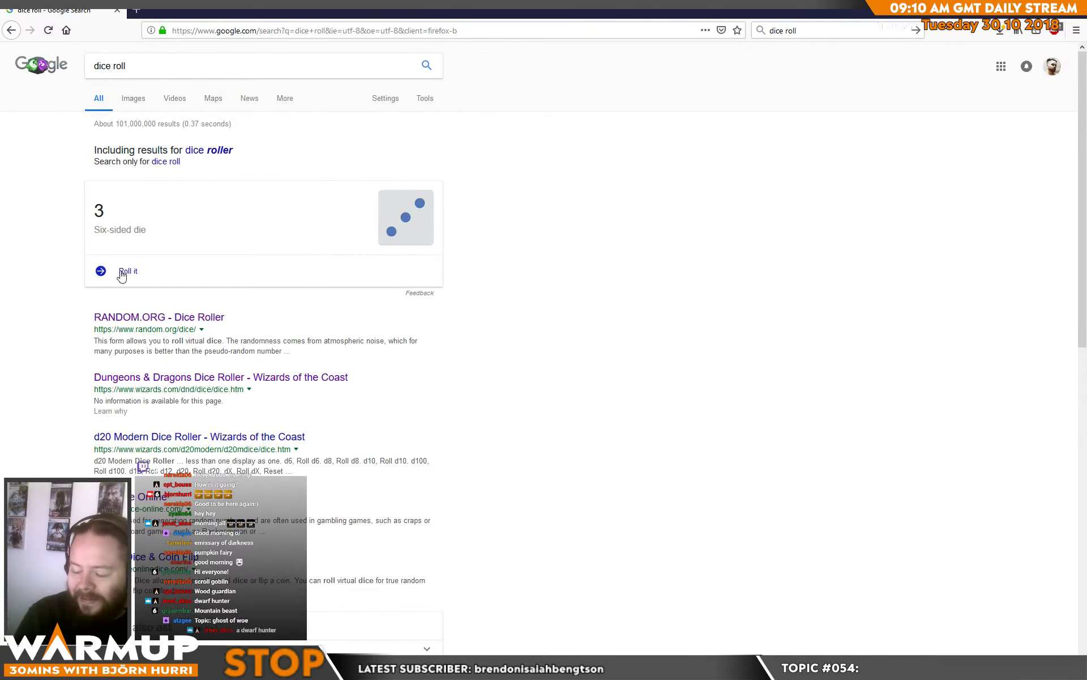
click(123, 272)
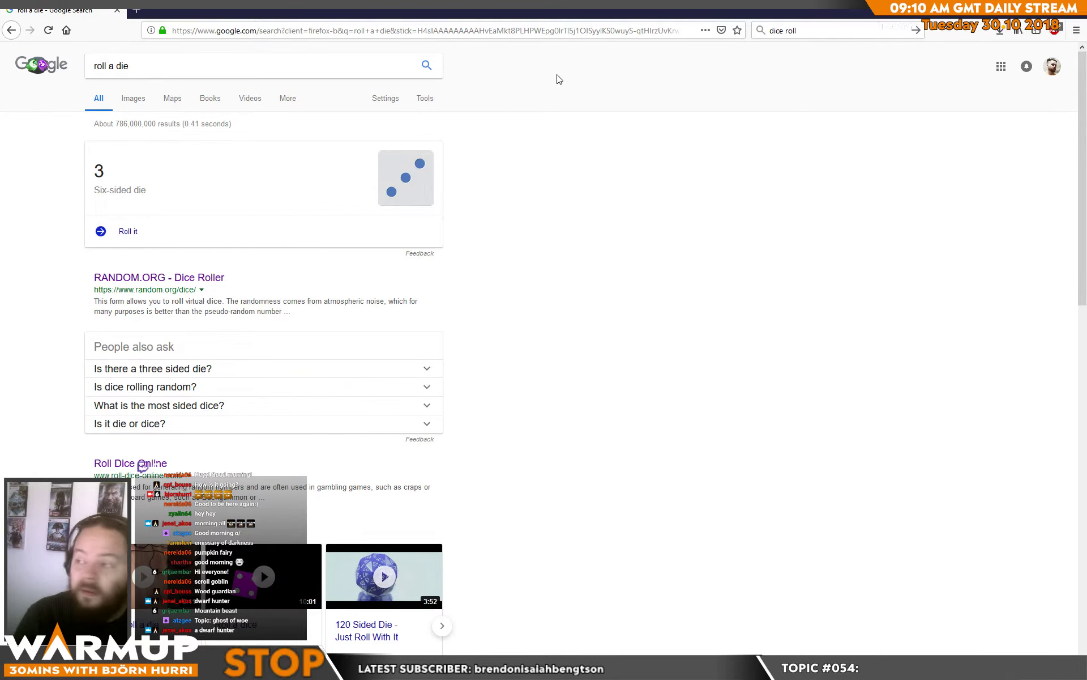
key(alt+Tab)
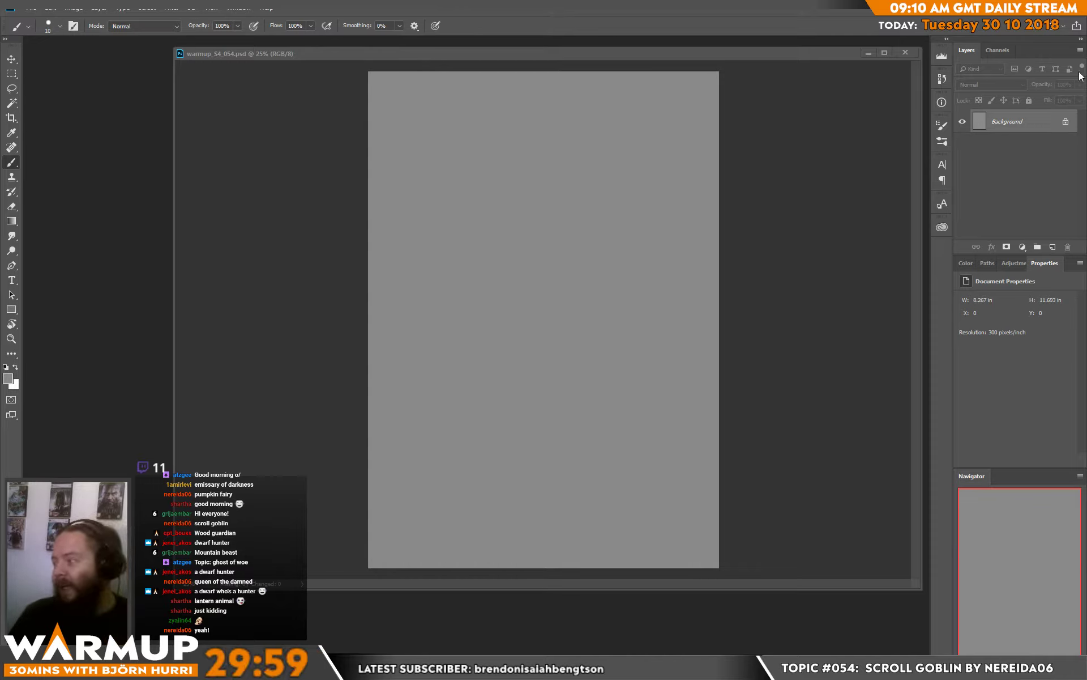
Add a new layer above the background and extend the canvas equally on both sides to a nearly square format.
click(1054, 247)
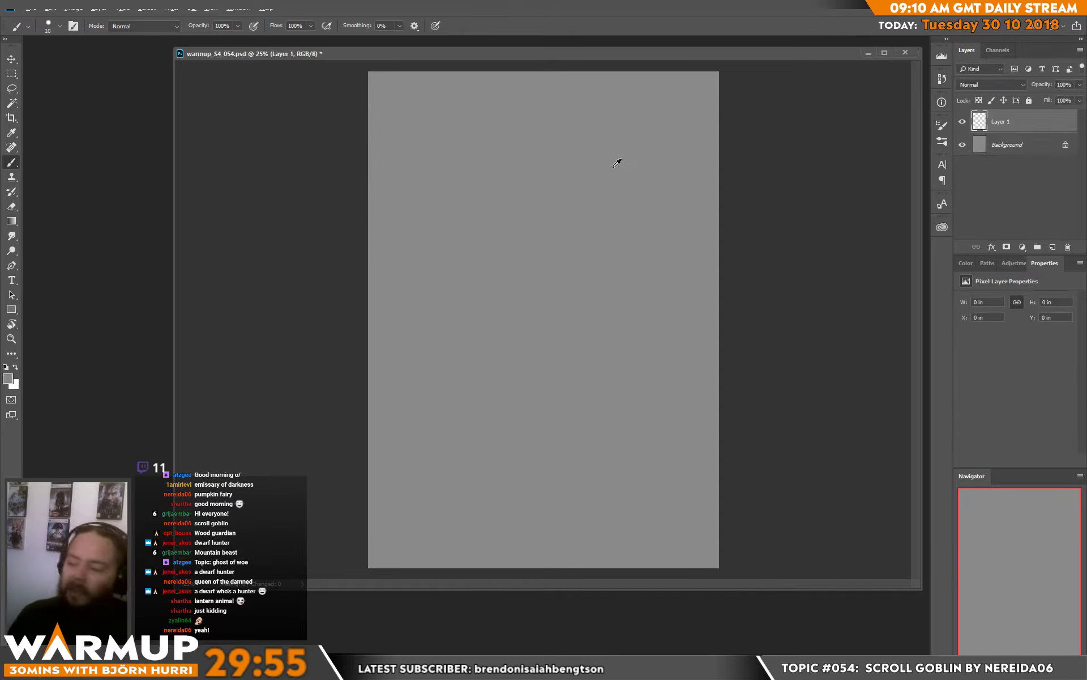
key(c)
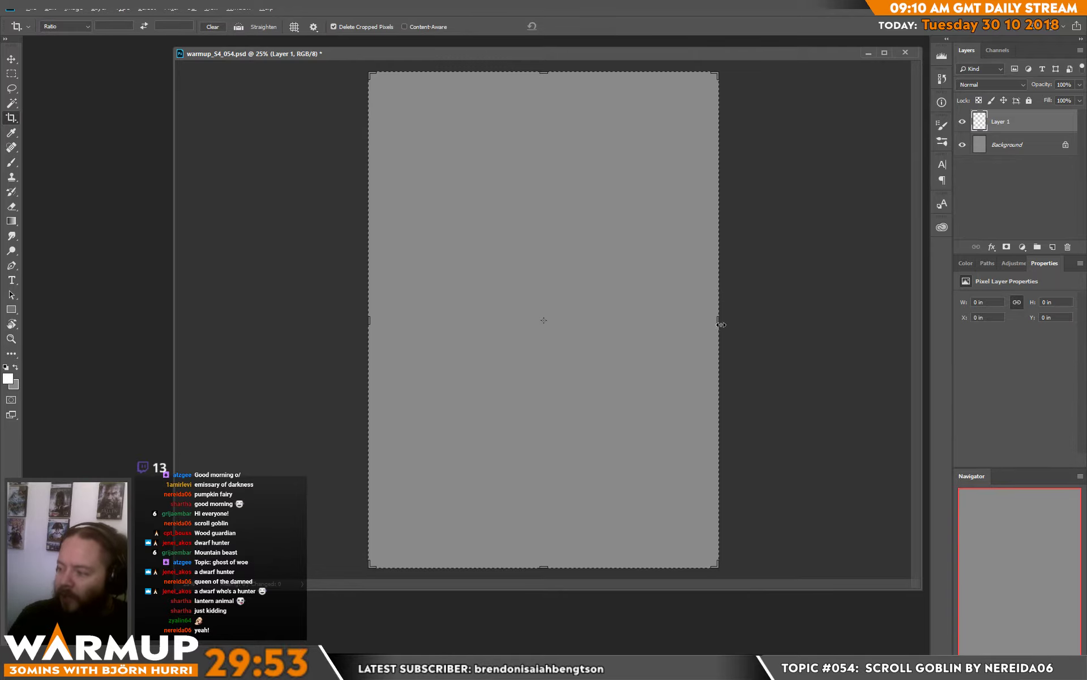
drag(720, 324, 802, 335)
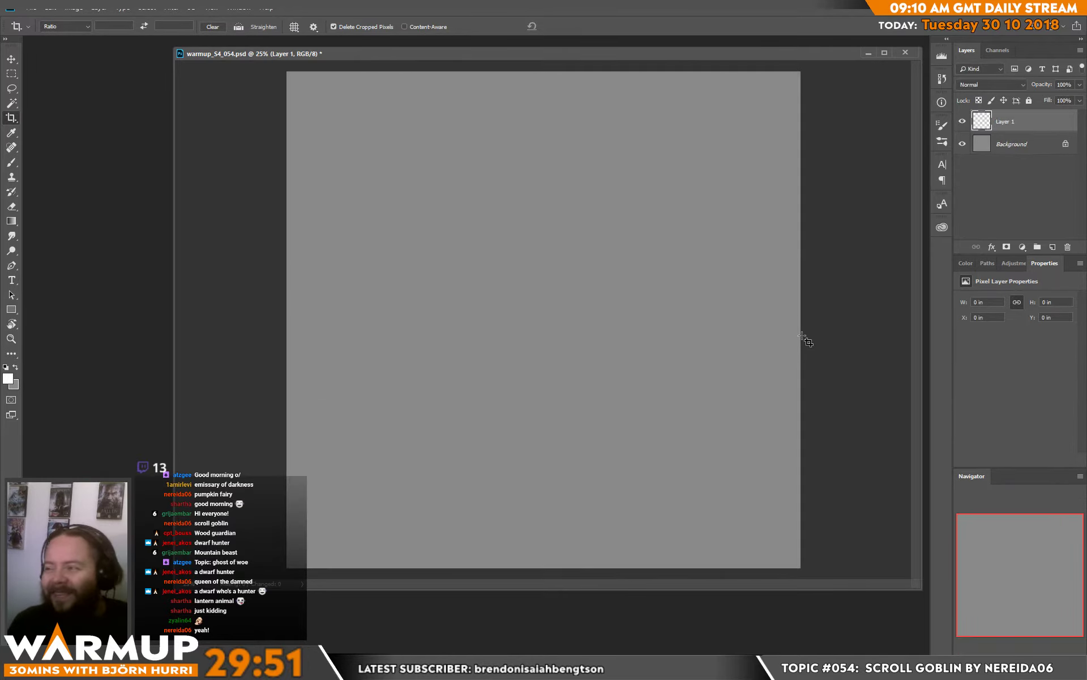
key(Return)
Switch to a full-screen view of the canvas and pick the Sampled Brush 1 3 preset at 124 px for painting in black.
key(b)
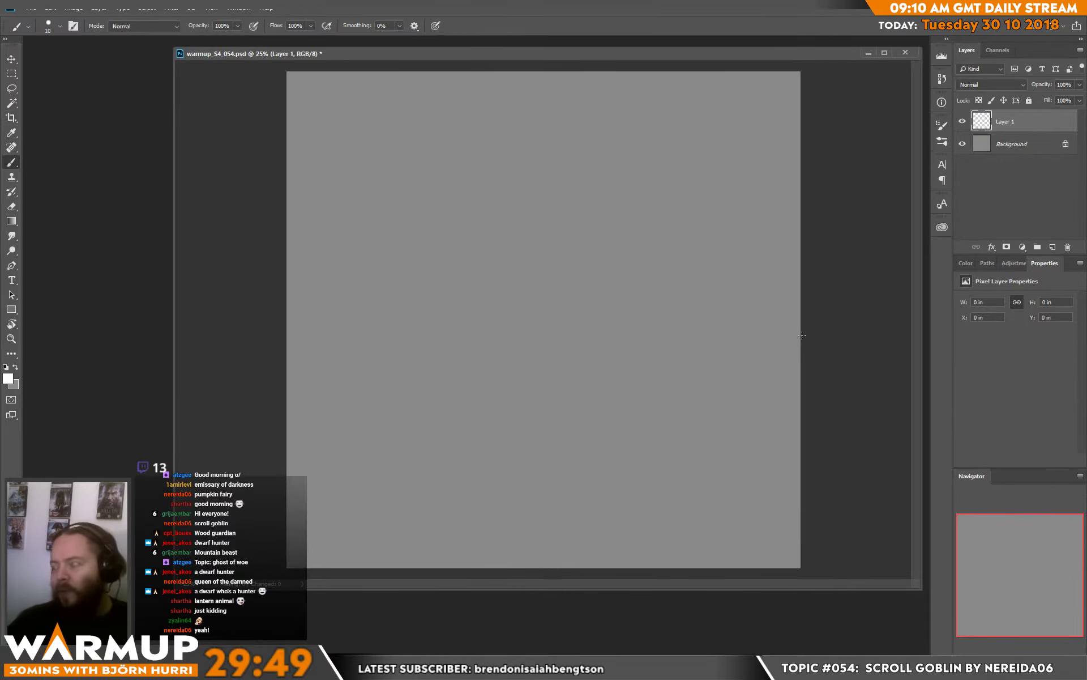
click(467, 213)
key(f)
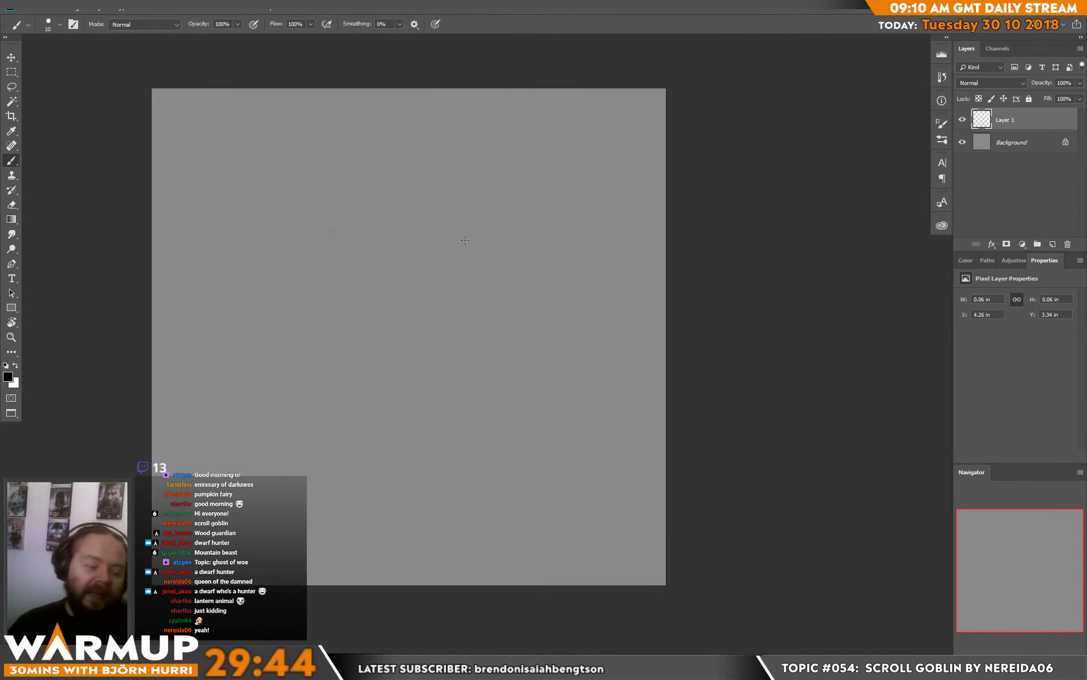
right_click(407, 262)
key(Escape)
right_click(411, 269)
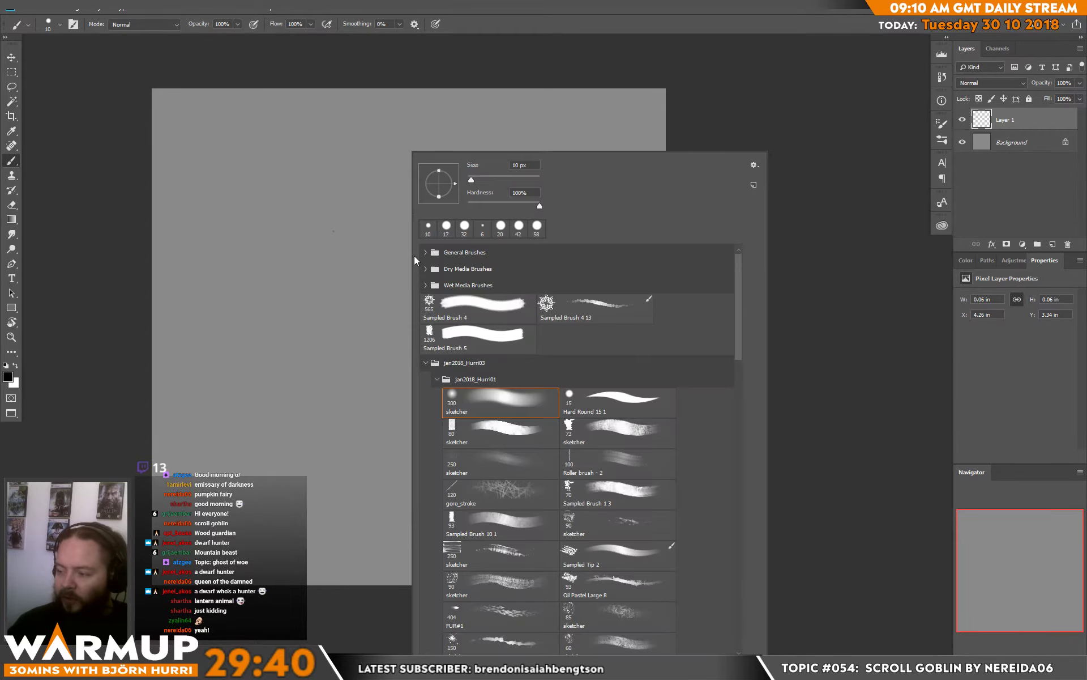
click(647, 487)
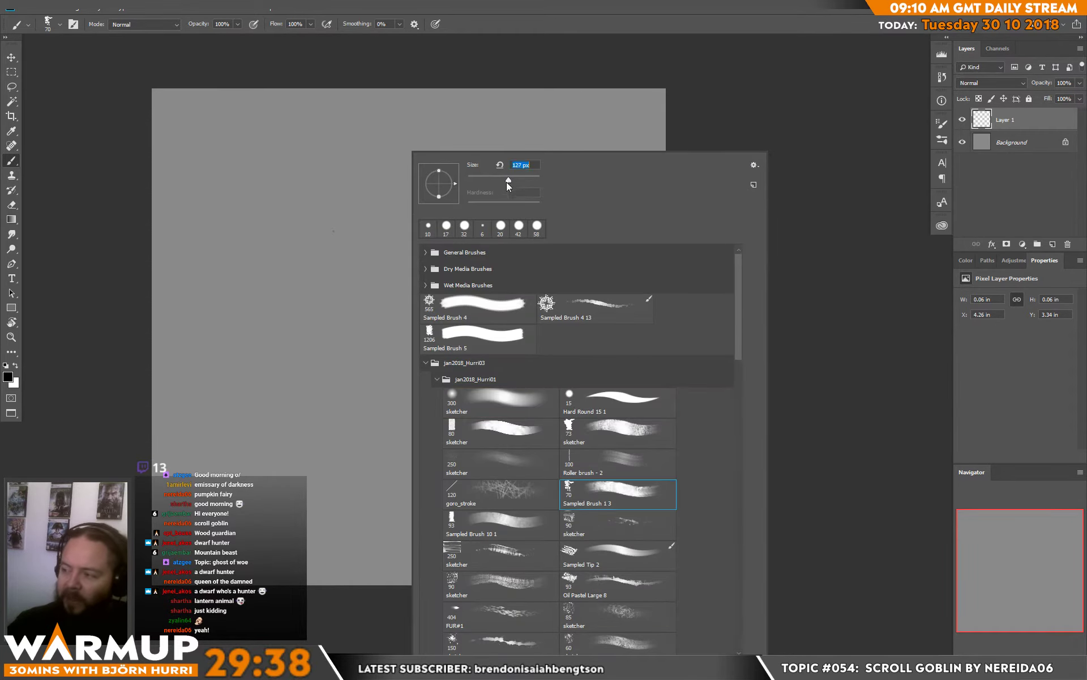
Sketch the goblin's head and snout with rough dark strokes in the upper left part of the canvas.
mouse_move(310, 230)
mouse_down()
mouse_move(323, 273)
mouse_move(345, 281)
mouse_up()
drag(306, 240, 352, 275)
drag(323, 206, 321, 176)
mouse_move(299, 177)
mouse_down()
mouse_move(384, 164)
mouse_move(339, 149)
mouse_up()
mouse_move(331, 128)
mouse_down()
mouse_move(361, 179)
mouse_move(340, 113)
mouse_move(323, 192)
mouse_move(408, 182)
mouse_move(371, 180)
mouse_move(308, 230)
mouse_move(261, 226)
mouse_move(277, 241)
mouse_move(267, 249)
mouse_up()
Sketch the line of the back, a long central limb and the bent rear leg with loose strokes.
drag(475, 218, 492, 229)
mouse_move(535, 263)
mouse_down()
mouse_move(554, 250)
mouse_move(570, 275)
mouse_move(538, 253)
mouse_move(555, 296)
mouse_up()
mouse_move(512, 249)
mouse_down()
mouse_move(472, 422)
mouse_move(439, 473)
mouse_move(427, 524)
mouse_move(431, 187)
mouse_up()
mouse_move(478, 219)
mouse_down()
mouse_move(526, 278)
mouse_move(575, 311)
mouse_up()
mouse_move(620, 238)
mouse_down()
mouse_move(581, 280)
mouse_move(623, 238)
mouse_move(547, 337)
mouse_move(546, 377)
mouse_move(591, 447)
mouse_up()
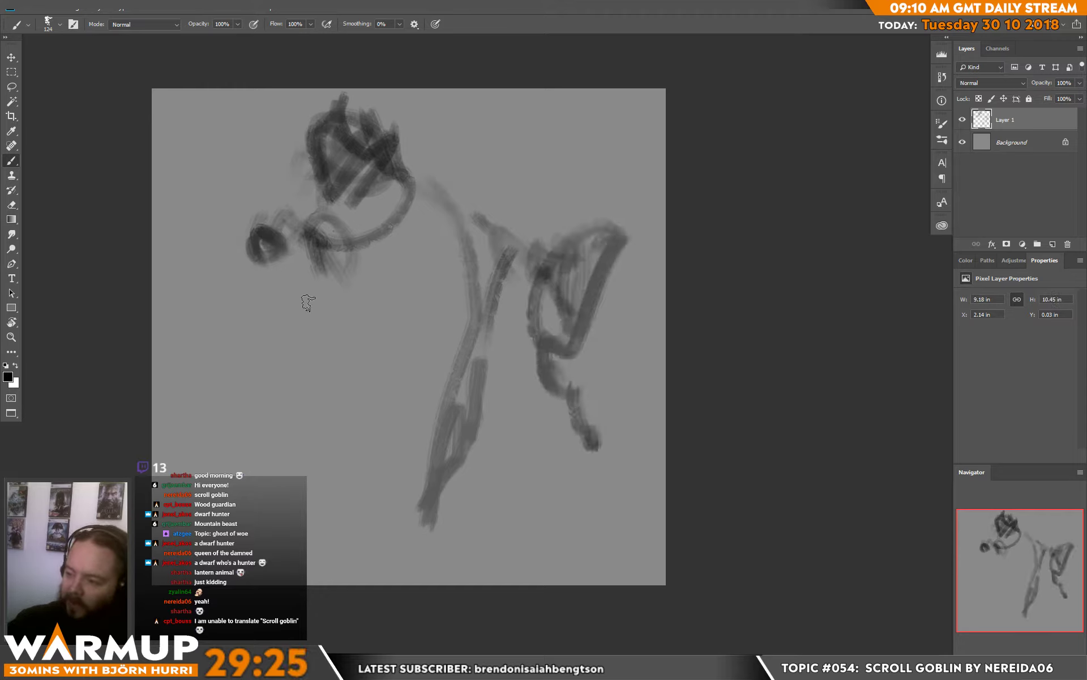
Add loose strokes for the raised arm, the belly line and the front leg below the head.
mouse_move(310, 271)
mouse_down()
mouse_move(259, 195)
mouse_move(246, 222)
mouse_move(262, 151)
mouse_move(320, 170)
mouse_up()
mouse_move(418, 177)
mouse_down()
mouse_move(335, 170)
mouse_move(317, 233)
mouse_move(396, 170)
mouse_move(358, 243)
mouse_move(374, 255)
mouse_move(286, 442)
mouse_move(325, 552)
mouse_move(369, 340)
mouse_move(430, 343)
mouse_up()
mouse_move(462, 378)
mouse_down()
mouse_move(595, 359)
mouse_move(623, 375)
mouse_up()
mouse_move(397, 408)
mouse_down()
mouse_move(362, 529)
mouse_move(347, 540)
mouse_up()
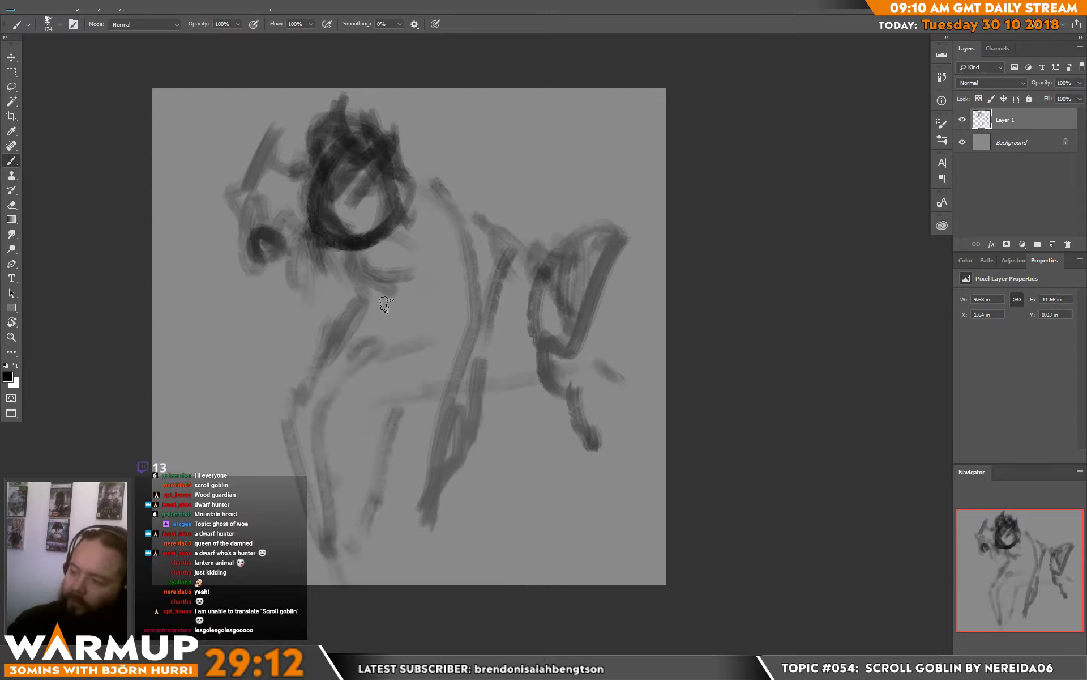
Darken the round head shape and the raised arm, and block in a dark mass beneath the head.
drag(326, 211, 369, 240)
drag(354, 189, 415, 187)
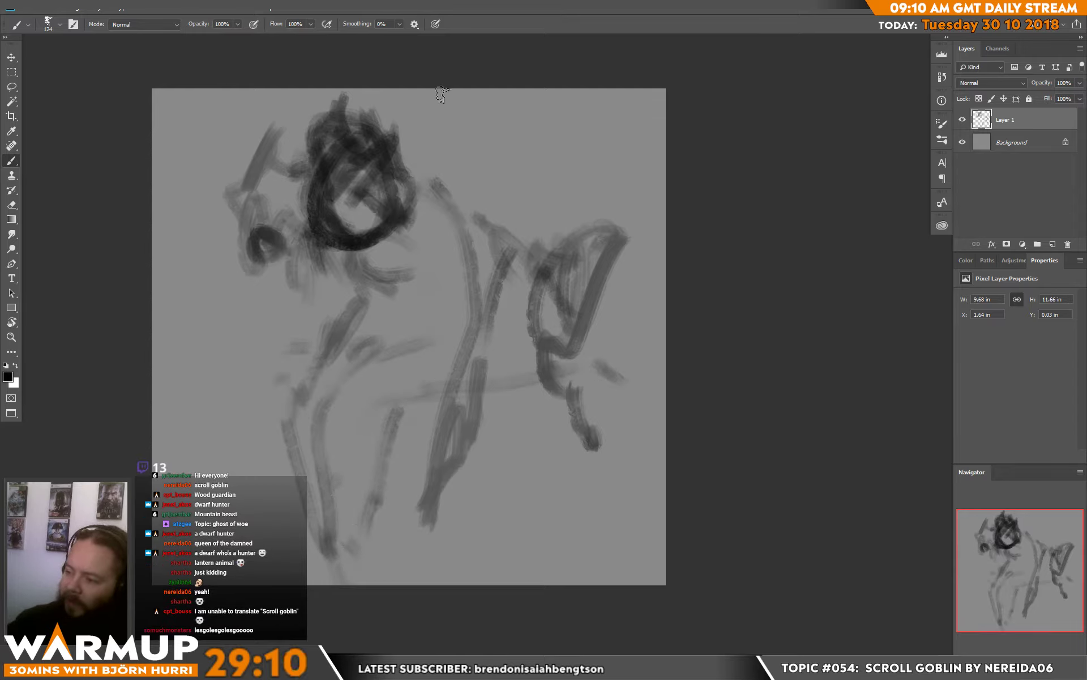
mouse_move(277, 160)
mouse_down()
mouse_move(254, 214)
mouse_move(267, 164)
mouse_move(309, 175)
mouse_up()
mouse_move(332, 283)
mouse_down()
mouse_move(343, 316)
mouse_move(301, 368)
mouse_move(328, 336)
mouse_move(320, 368)
mouse_move(300, 340)
mouse_move(351, 289)
mouse_move(311, 312)
mouse_move(343, 292)
mouse_move(357, 337)
mouse_move(411, 368)
mouse_up()
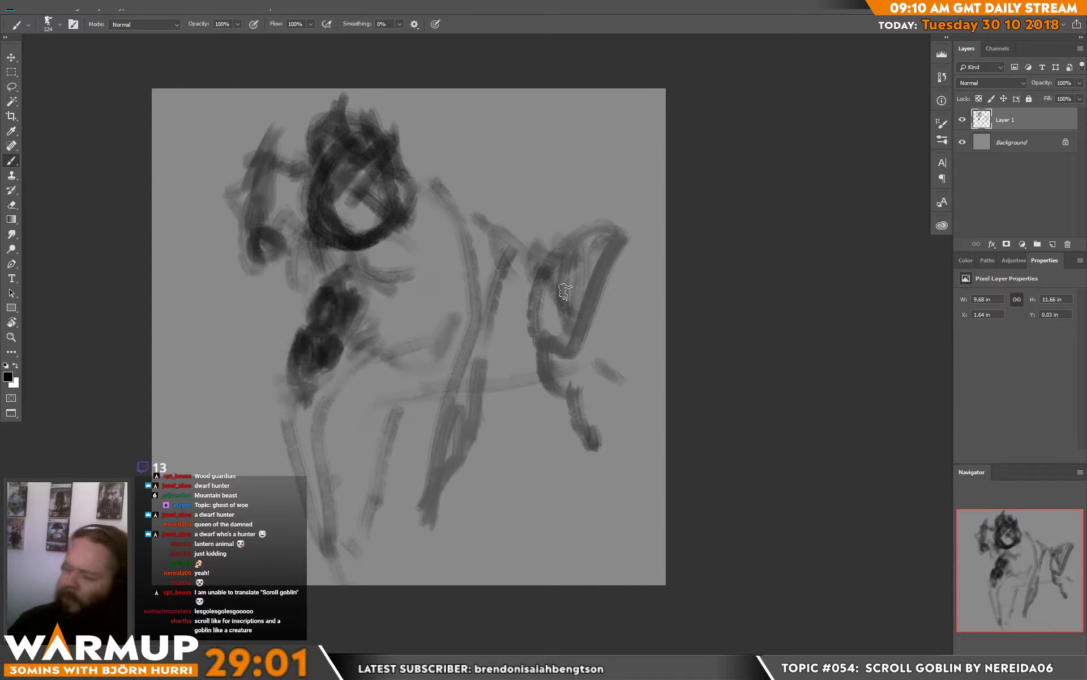
Fill the rear leg with dark strokes and shade the front thigh, belly and shoulder.
mouse_move(479, 365)
mouse_down()
mouse_move(532, 349)
mouse_move(541, 267)
mouse_move(572, 243)
mouse_up()
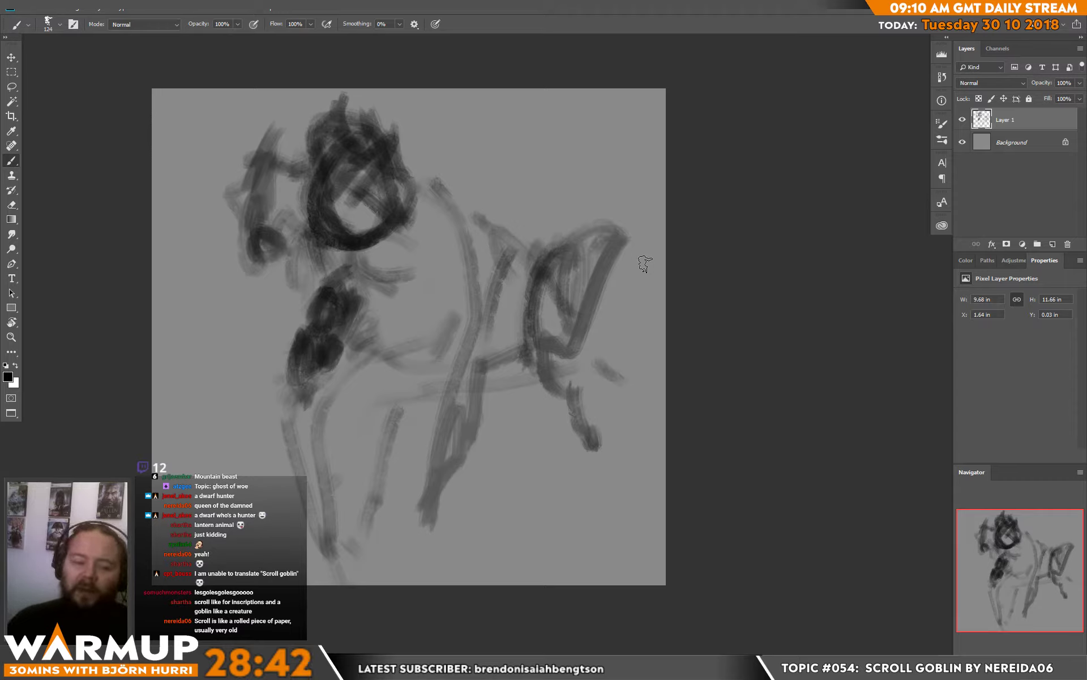
mouse_move(572, 317)
mouse_down()
mouse_move(540, 307)
mouse_move(563, 296)
mouse_move(568, 430)
mouse_move(578, 418)
mouse_move(569, 446)
mouse_move(595, 444)
mouse_move(590, 411)
mouse_up()
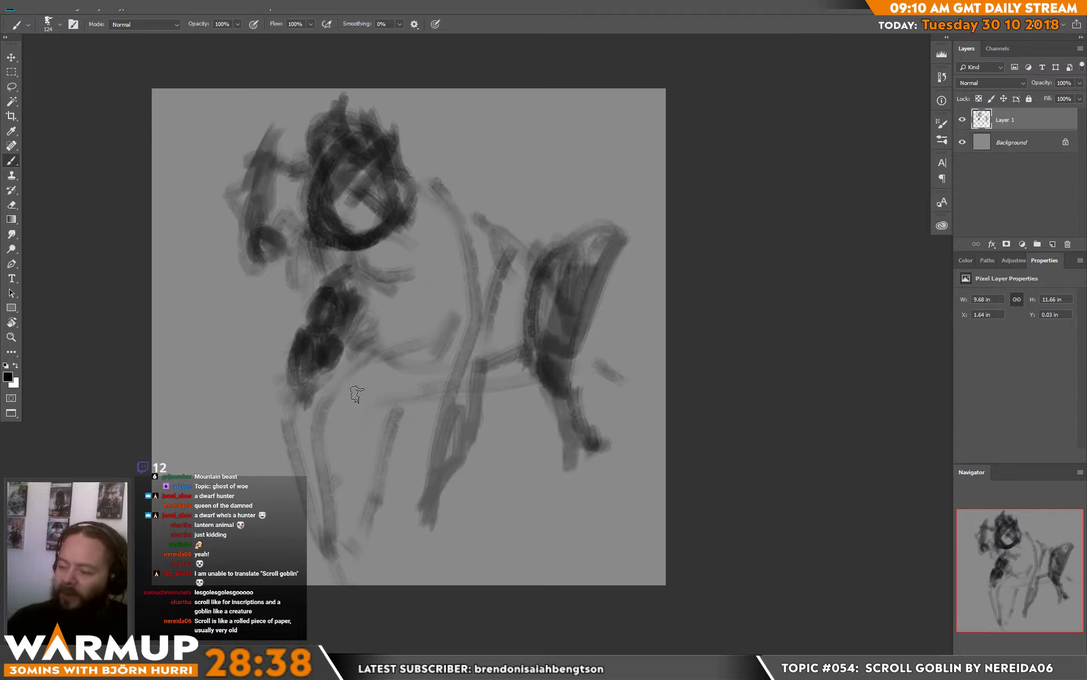
mouse_move(351, 376)
mouse_down()
mouse_move(334, 426)
mouse_move(337, 536)
mouse_move(367, 479)
mouse_move(351, 394)
mouse_move(369, 366)
mouse_move(398, 400)
mouse_move(411, 373)
mouse_move(407, 390)
mouse_move(485, 364)
mouse_move(415, 370)
mouse_move(452, 351)
mouse_move(399, 316)
mouse_move(351, 315)
mouse_move(348, 276)
mouse_move(442, 302)
mouse_move(435, 323)
mouse_move(390, 213)
mouse_move(401, 290)
mouse_move(434, 262)
mouse_move(473, 304)
mouse_up()
Enlarge the brush to 228 px and paint thick dark strokes down the central limb, the raised arm and the front thigh.
right_click(473, 304)
drag(588, 185, 591, 185)
click(462, 249)
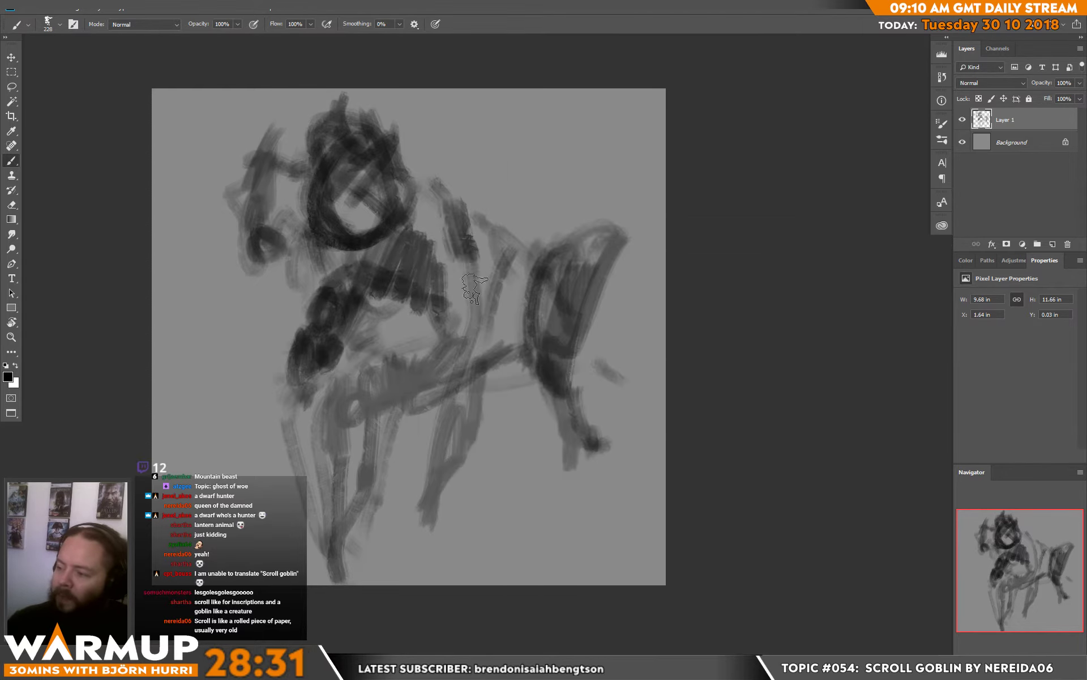
drag(454, 218, 481, 337)
mouse_move(456, 250)
mouse_down()
mouse_move(464, 352)
mouse_move(431, 471)
mouse_up()
mouse_move(472, 385)
mouse_down()
mouse_move(440, 522)
mouse_move(488, 324)
mouse_move(471, 241)
mouse_move(492, 295)
mouse_move(460, 247)
mouse_move(356, 293)
mouse_move(320, 265)
mouse_up()
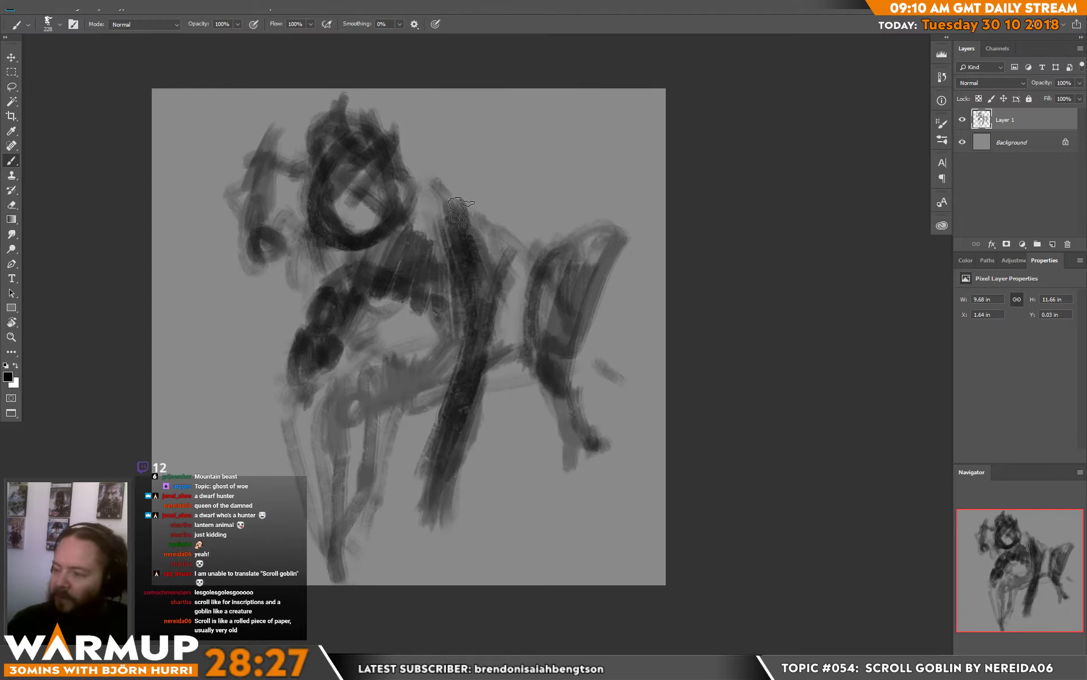
mouse_move(263, 231)
mouse_down()
mouse_move(257, 164)
mouse_move(258, 179)
mouse_up()
mouse_move(365, 365)
mouse_down()
mouse_move(365, 323)
mouse_move(377, 337)
mouse_move(364, 335)
mouse_move(399, 347)
mouse_up()
Erase the dark mass beneath the head, in front of the chest.
key(e)
mouse_move(330, 281)
mouse_down()
mouse_move(341, 329)
mouse_move(331, 295)
mouse_move(365, 334)
mouse_up()
right_click(373, 316)
Brush thick diagonal shapes behind the head and back, and darken the belly and the rear leg.
key(b)
mouse_move(543, 195)
mouse_down()
mouse_move(536, 217)
mouse_move(509, 192)
mouse_move(528, 192)
mouse_move(542, 214)
mouse_move(450, 179)
mouse_move(475, 192)
mouse_move(501, 164)
mouse_move(460, 154)
mouse_move(432, 188)
mouse_move(489, 120)
mouse_move(476, 181)
mouse_move(534, 163)
mouse_move(489, 195)
mouse_move(451, 152)
mouse_move(418, 177)
mouse_up()
mouse_move(448, 300)
mouse_down()
mouse_move(495, 283)
mouse_move(533, 419)
mouse_move(453, 390)
mouse_move(403, 322)
mouse_up()
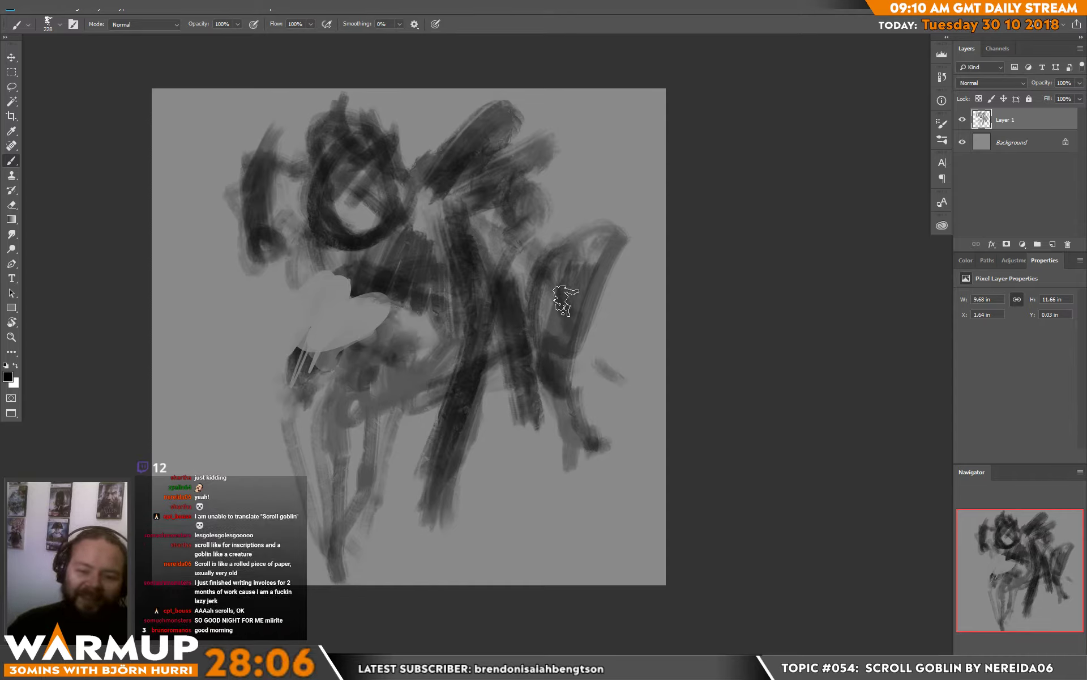
mouse_move(566, 300)
mouse_down()
mouse_move(578, 262)
mouse_move(553, 288)
mouse_move(572, 413)
mouse_move(588, 434)
mouse_up()
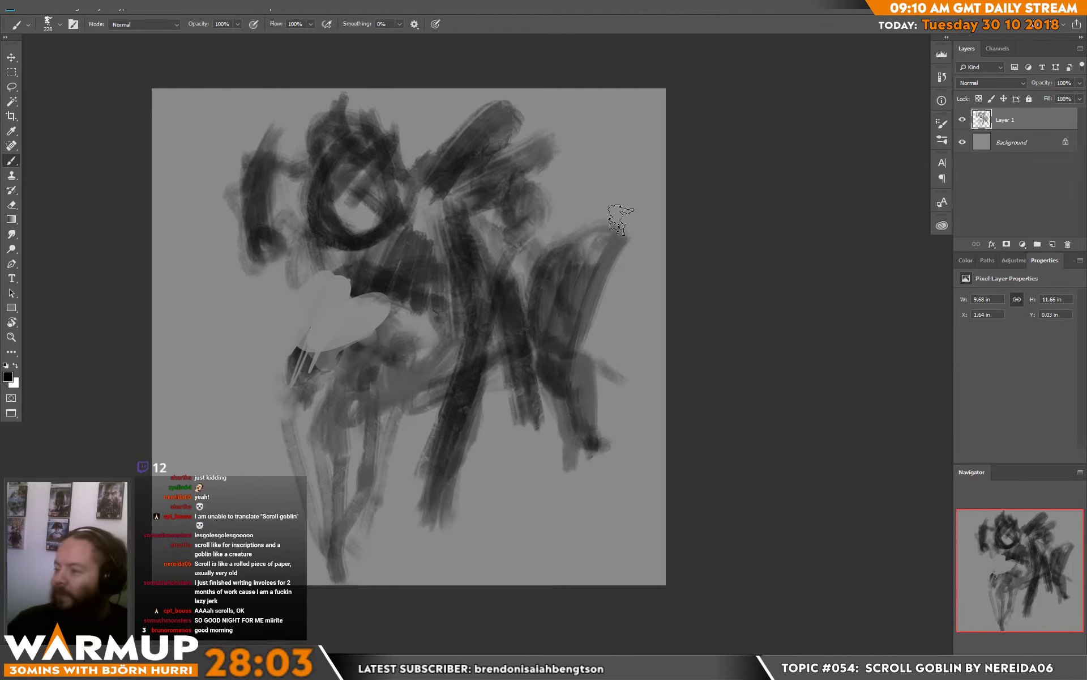
Scale the whole sketch down slightly with Free Transform.
key(ctrl+t)
drag(632, 90, 548, 188)
key(Return)
Fill the front leg with long dark strokes from the knee down to the foot.
drag(319, 397, 344, 515)
drag(325, 431, 351, 561)
mouse_move(351, 561)
mouse_down()
mouse_move(349, 425)
mouse_move(354, 436)
mouse_up()
mouse_move(376, 368)
mouse_down()
mouse_move(362, 340)
mouse_move(391, 346)
mouse_up()
Erase the stray strokes in front of the chest and along the front of the knee and shin.
key(e)
mouse_move(346, 299)
mouse_down()
mouse_move(366, 313)
mouse_move(375, 302)
mouse_move(283, 358)
mouse_move(272, 407)
mouse_move(312, 414)
mouse_move(286, 418)
mouse_up()
drag(293, 367, 290, 442)
Darken the torso and rear leg, and paint a light patch in white between the central limb and the rear leg.
key(b)
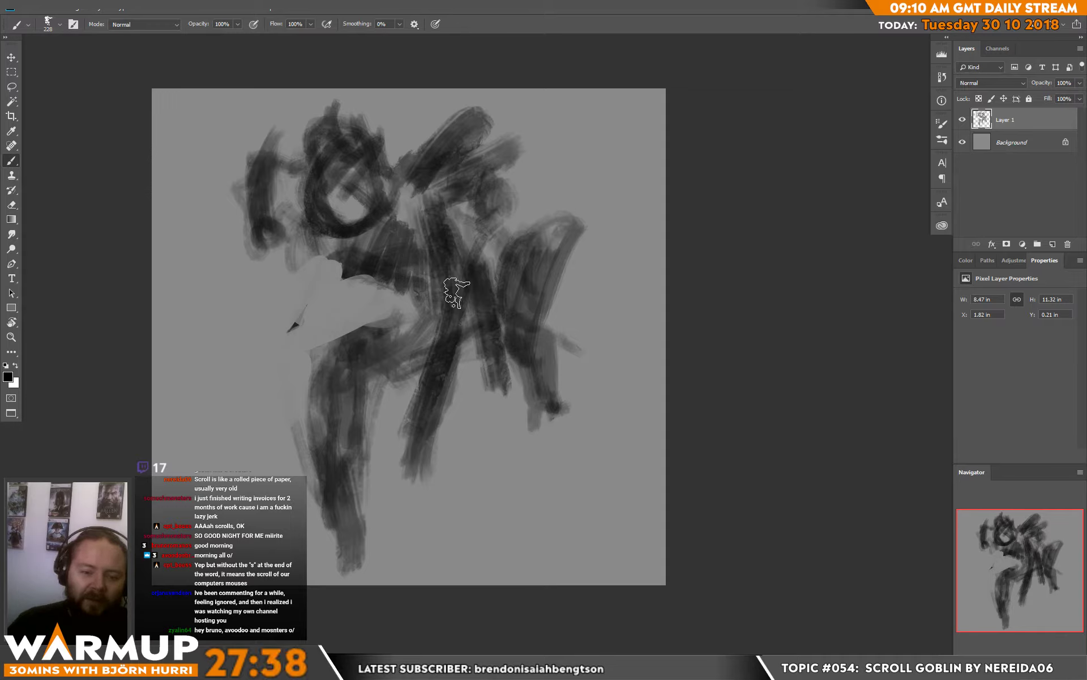
mouse_move(377, 312)
mouse_down()
mouse_move(376, 359)
mouse_move(420, 332)
mouse_move(439, 362)
mouse_move(485, 364)
mouse_move(502, 309)
mouse_move(493, 376)
mouse_move(484, 283)
mouse_move(496, 361)
mouse_move(510, 326)
mouse_move(474, 333)
mouse_move(469, 321)
mouse_move(546, 294)
mouse_move(561, 255)
mouse_move(563, 297)
mouse_move(530, 422)
mouse_move(553, 413)
mouse_move(559, 425)
mouse_move(474, 262)
mouse_move(411, 226)
mouse_move(437, 177)
mouse_move(435, 278)
mouse_up()
key(x)
key(x)
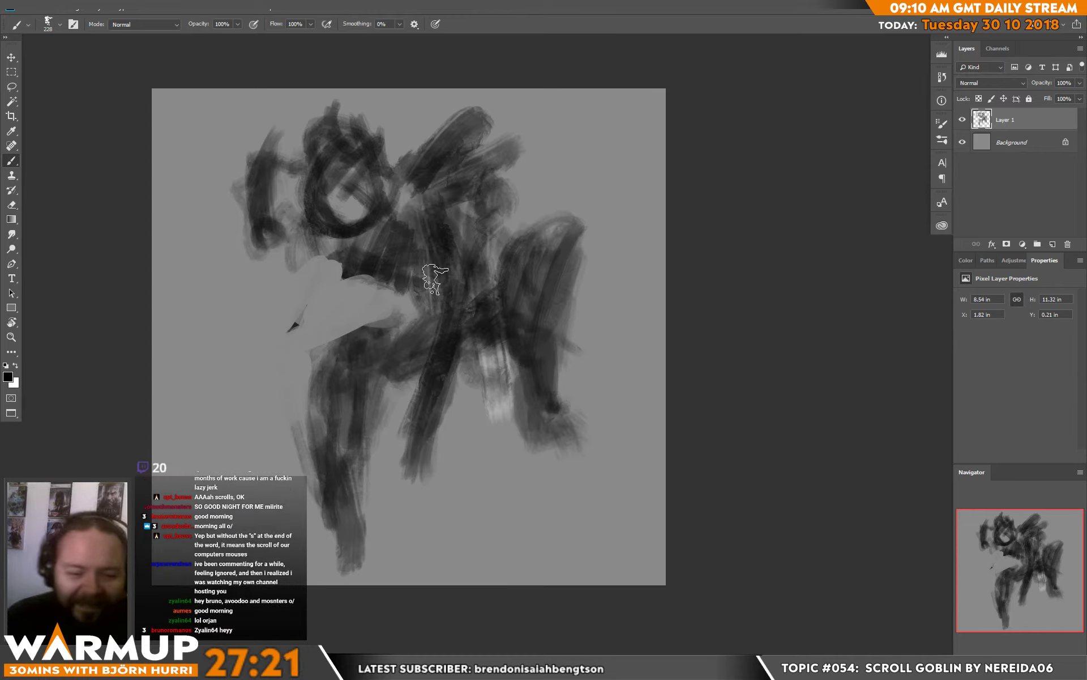
Rework the raised arm with thick dark strokes running toward the chest and erase the outer forearm.
mouse_move(323, 153)
mouse_down()
mouse_move(359, 226)
mouse_move(293, 170)
mouse_move(308, 211)
mouse_move(291, 194)
mouse_move(204, 272)
mouse_up()
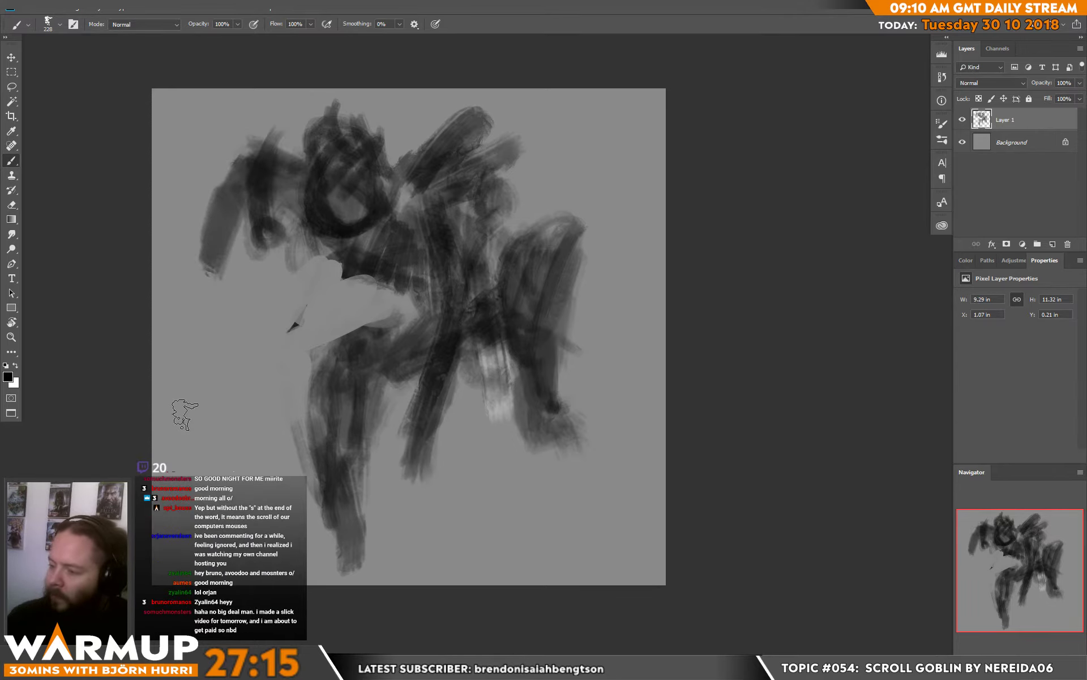
mouse_move(306, 226)
mouse_down()
mouse_move(297, 267)
mouse_move(250, 165)
mouse_move(356, 215)
mouse_up()
key(e)
mouse_move(215, 199)
mouse_down()
mouse_move(211, 220)
mouse_move(212, 185)
mouse_move(213, 270)
mouse_up()
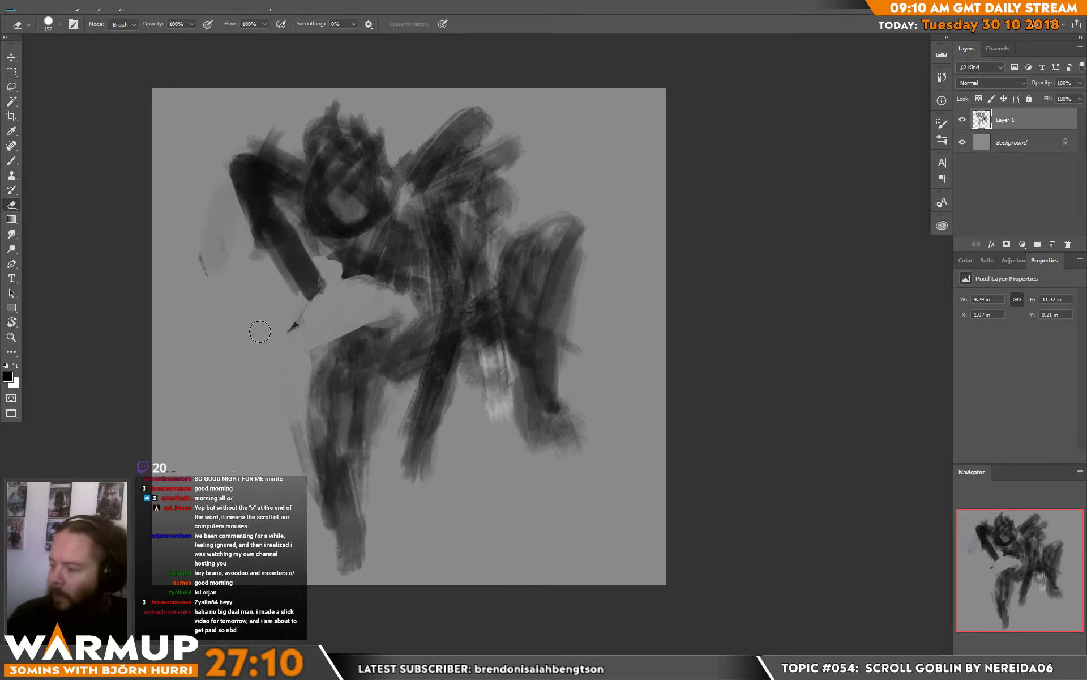
Paint a thick diagonal stroke for the kneeling lower leg and a dark hand at the end of the forearm.
key(b)
mouse_move(405, 479)
mouse_down()
mouse_move(501, 397)
mouse_move(422, 450)
mouse_up()
mouse_move(320, 286)
mouse_down()
mouse_move(281, 263)
mouse_move(314, 285)
mouse_up()
Flip the whole canvas horizontally.
click(74, 7)
mouse_move(147, 113)
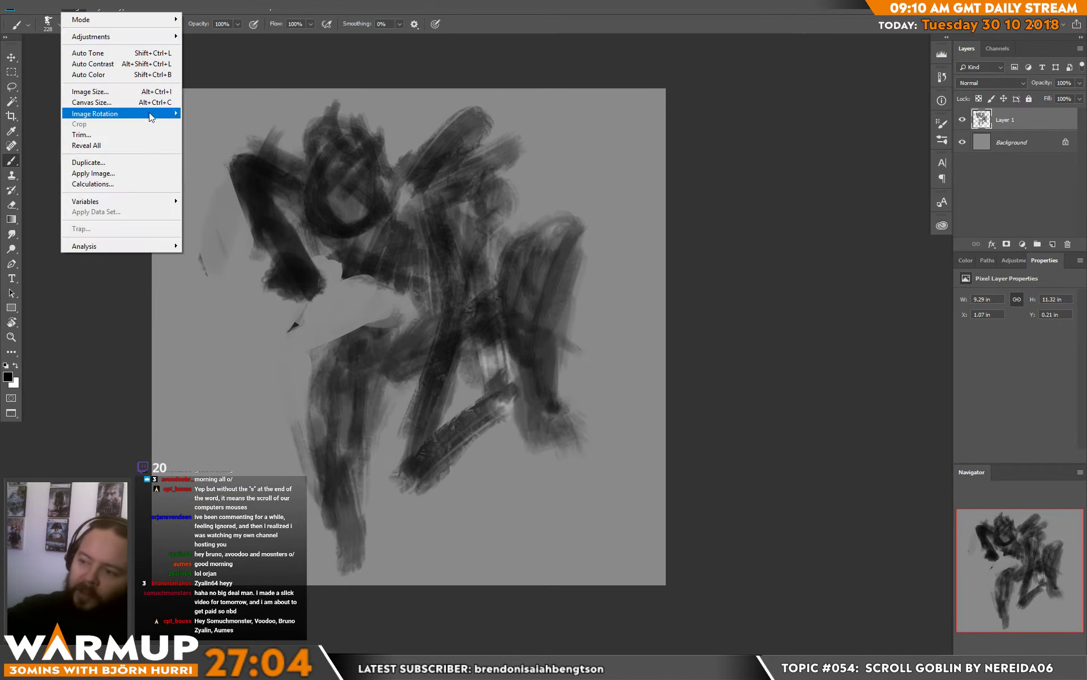
click(234, 163)
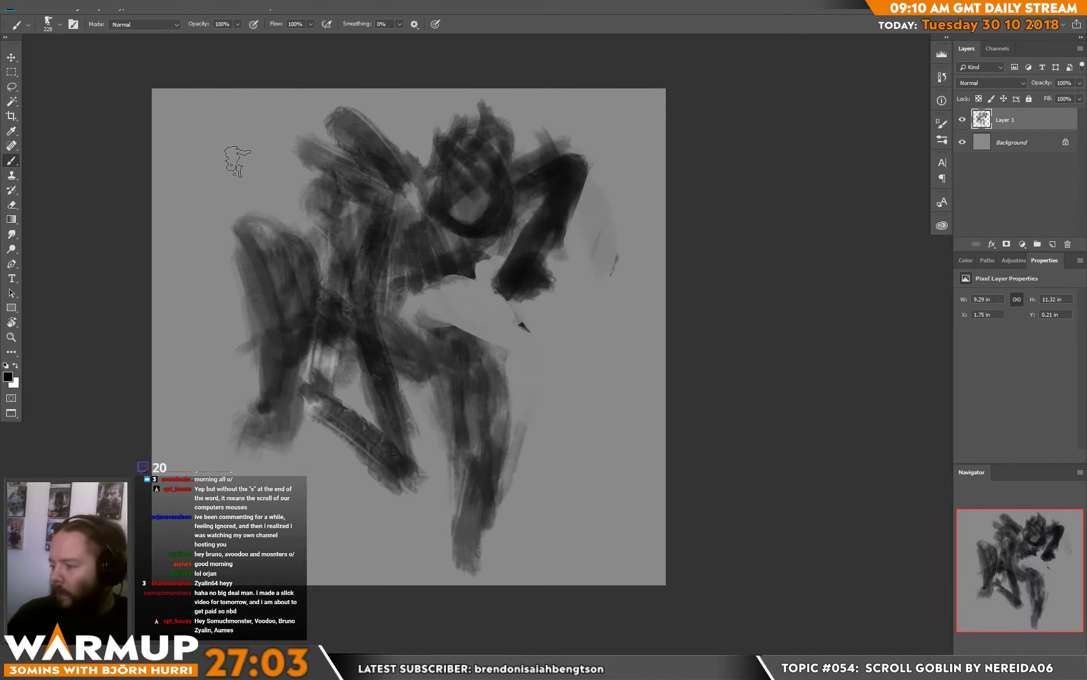
Darken the upper arm and brush dark strokes over the chest and shoulder beneath the head.
mouse_move(510, 172)
mouse_down()
mouse_move(558, 174)
mouse_move(531, 209)
mouse_up()
mouse_move(463, 251)
mouse_down()
mouse_move(435, 287)
mouse_move(404, 295)
mouse_move(470, 292)
mouse_move(428, 263)
mouse_move(444, 278)
mouse_move(407, 272)
mouse_move(440, 239)
mouse_move(451, 303)
mouse_up()
key(x)
key(x)
drag(405, 264, 430, 294)
drag(424, 245, 468, 291)
Reduce the brush to 56 px and paint a sharp dark contour along the back edge of the head and jaw.
right_click(474, 265)
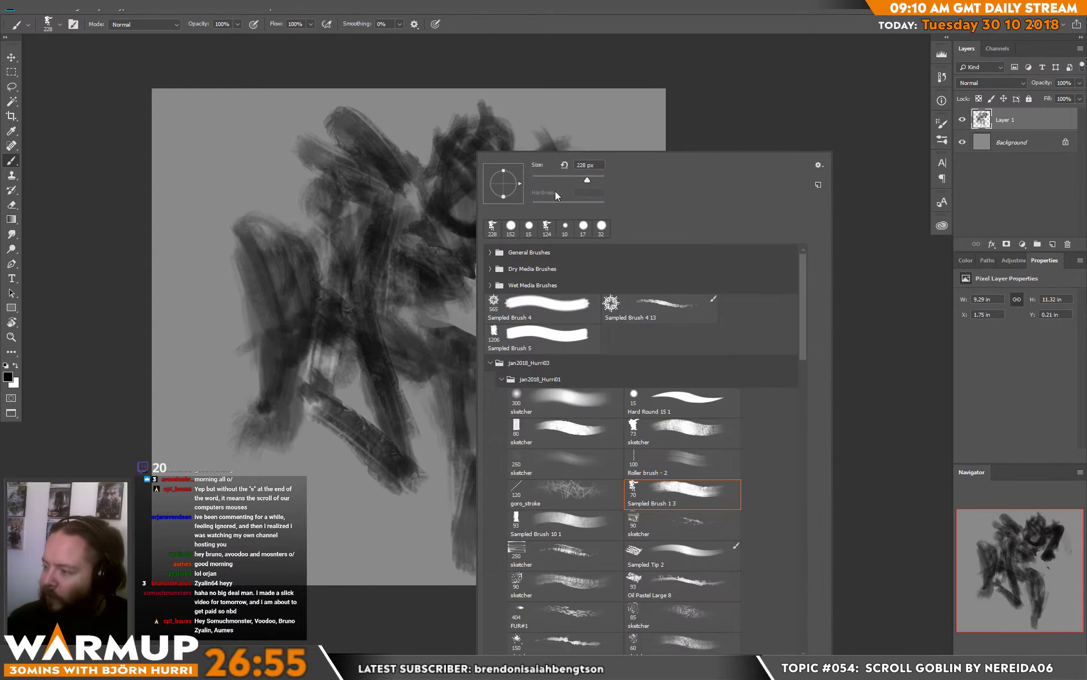
click(551, 181)
mouse_move(425, 195)
mouse_down()
mouse_move(426, 236)
mouse_move(455, 261)
mouse_up()
drag(433, 221, 463, 270)
Cover the pale gap in the lower face and jaw with sampled dark grey strokes.
alt+click(478, 203)
mouse_move(477, 203)
mouse_down()
mouse_move(483, 259)
mouse_move(494, 204)
mouse_move(484, 280)
mouse_up()
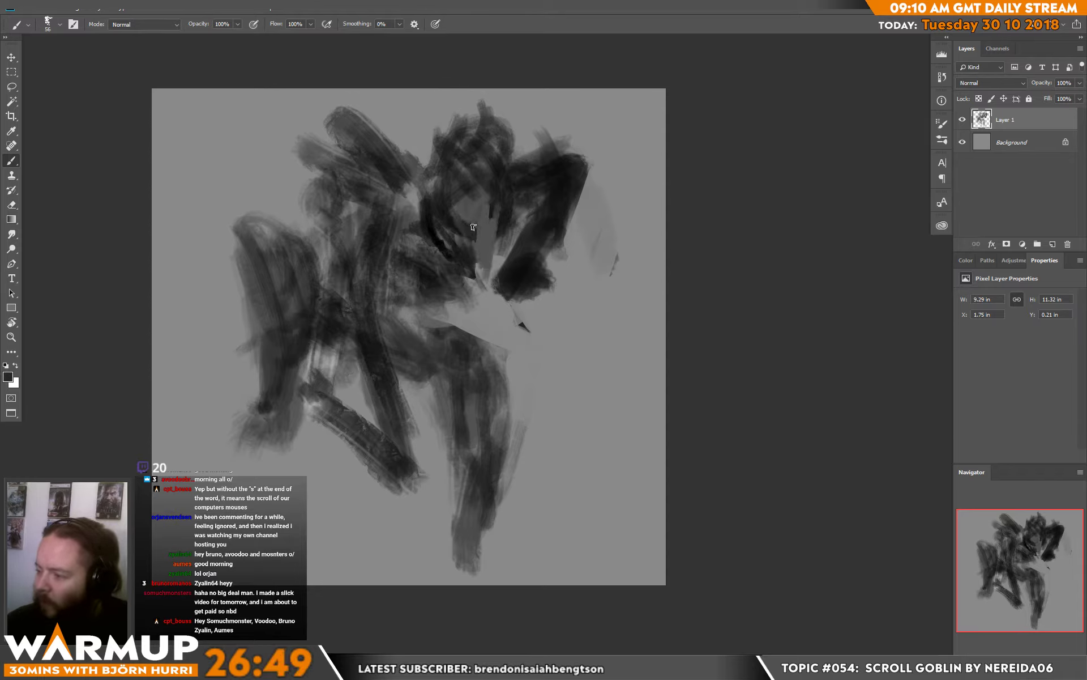
mouse_move(473, 231)
mouse_down()
mouse_move(478, 224)
mouse_move(488, 254)
mouse_up()
drag(492, 222, 490, 268)
alt+click(483, 242)
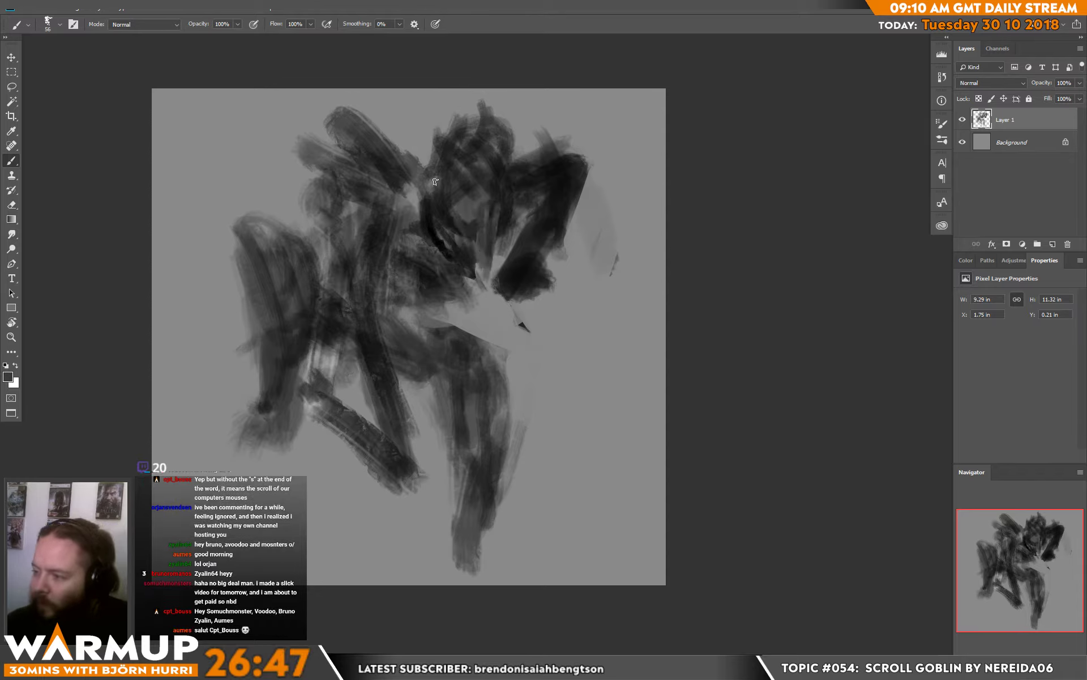
Paint a long pointed ear on each side of the head and arc a dark contour over the skull, erasing stray edges.
mouse_move(425, 162)
mouse_down()
mouse_move(382, 125)
mouse_move(431, 163)
mouse_up()
drag(379, 116, 410, 159)
mouse_move(514, 153)
mouse_down()
mouse_move(541, 111)
mouse_move(508, 179)
mouse_up()
mouse_move(415, 156)
mouse_down()
mouse_move(376, 148)
mouse_move(417, 187)
mouse_move(374, 120)
mouse_move(432, 164)
mouse_move(440, 191)
mouse_move(360, 90)
mouse_move(390, 173)
mouse_move(410, 182)
mouse_move(377, 148)
mouse_move(392, 189)
mouse_move(459, 193)
mouse_move(392, 160)
mouse_move(459, 226)
mouse_move(445, 210)
mouse_move(469, 220)
mouse_move(561, 165)
mouse_move(536, 122)
mouse_move(507, 208)
mouse_move(495, 197)
mouse_move(497, 122)
mouse_move(424, 149)
mouse_move(508, 144)
mouse_up()
key(e)
key(b)
key(e)
key(b)
alt+click(387, 176)
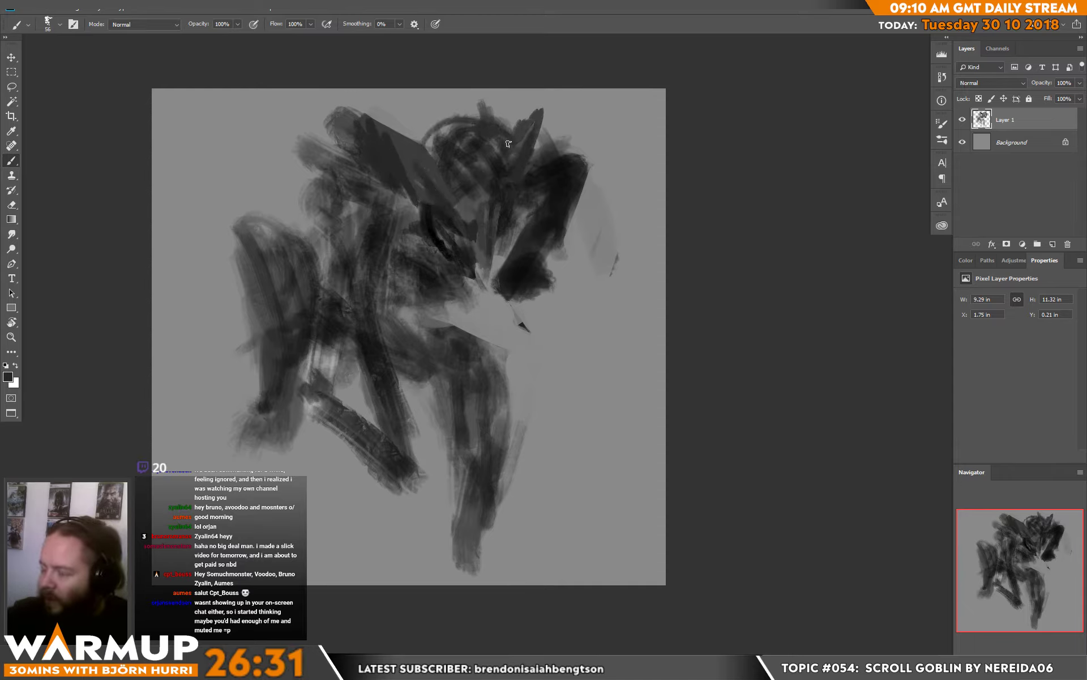
Enlarge the brush to 99 px and block in a solid dark hood over the head, with shading down the chest.
right_click(509, 221)
click(606, 179)
mouse_move(453, 188)
mouse_down()
mouse_move(483, 131)
mouse_move(417, 117)
mouse_move(455, 185)
mouse_move(492, 179)
mouse_move(503, 159)
mouse_move(554, 225)
mouse_move(468, 197)
mouse_move(491, 201)
mouse_move(478, 200)
mouse_move(478, 215)
mouse_move(509, 204)
mouse_move(495, 228)
mouse_move(467, 209)
mouse_move(447, 254)
mouse_move(412, 220)
mouse_move(445, 271)
mouse_move(409, 267)
mouse_move(442, 323)
mouse_move(438, 295)
mouse_move(467, 303)
mouse_move(414, 271)
mouse_up()
alt+click(555, 226)
Switch to white, reduce the brush to 34 px and dab in two small eyes beneath the hood brim.
key(x)
right_click(484, 211)
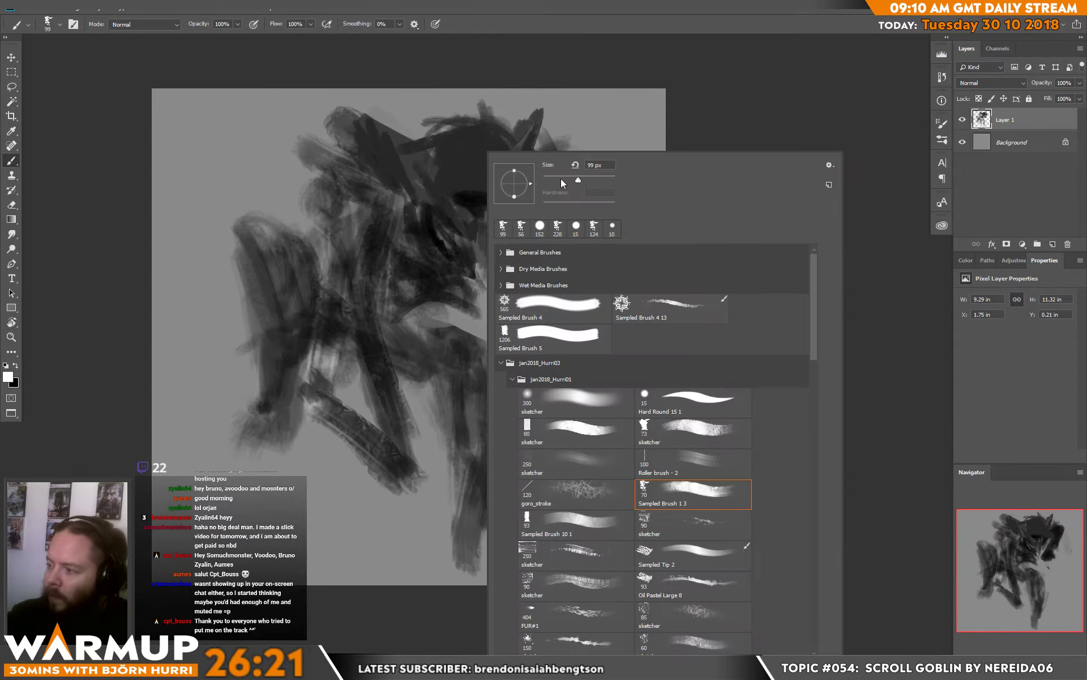
click(556, 179)
drag(469, 194, 465, 195)
click(464, 195)
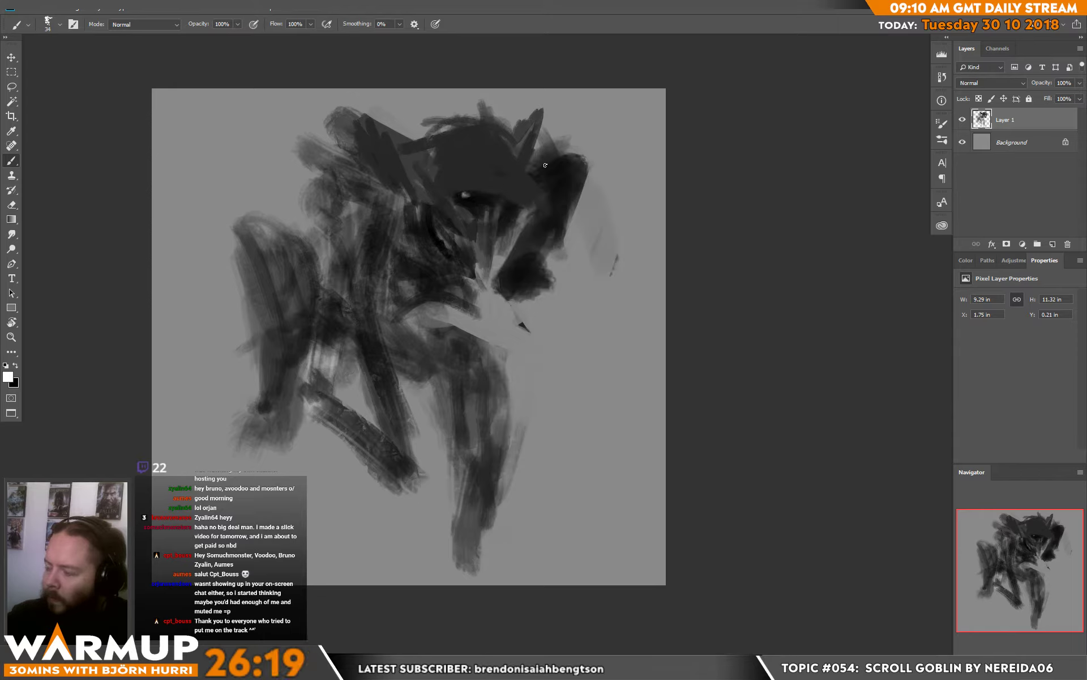
click(505, 203)
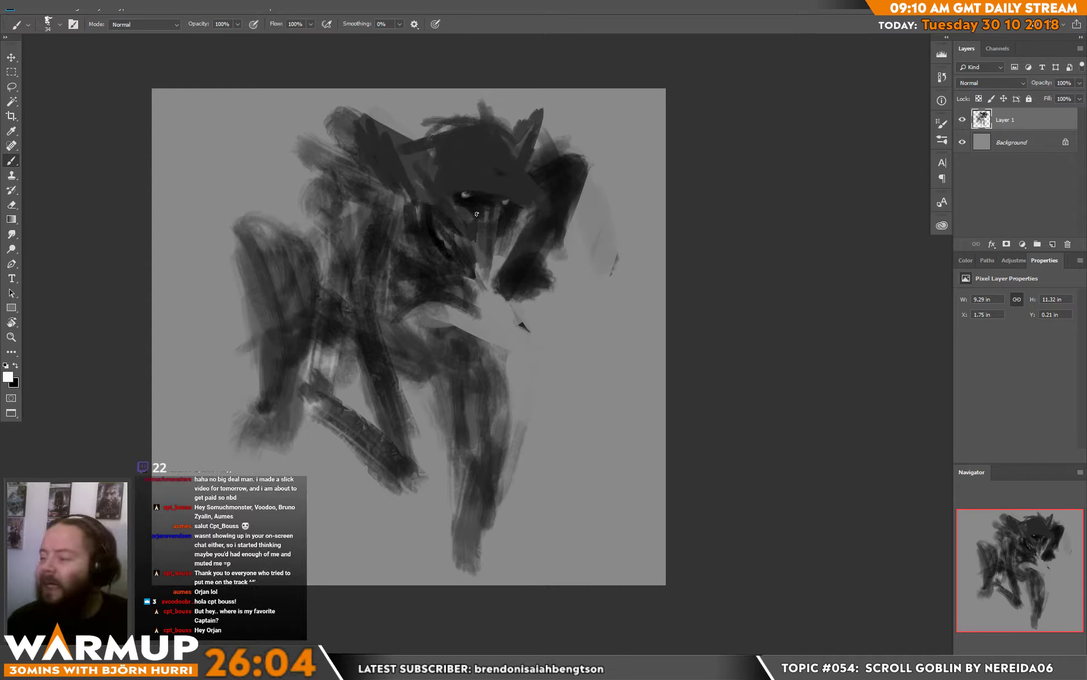
Add grey strokes to the side of the hood, then paint a dark rounded tip behind the near ear at 69 px.
alt+click(422, 165)
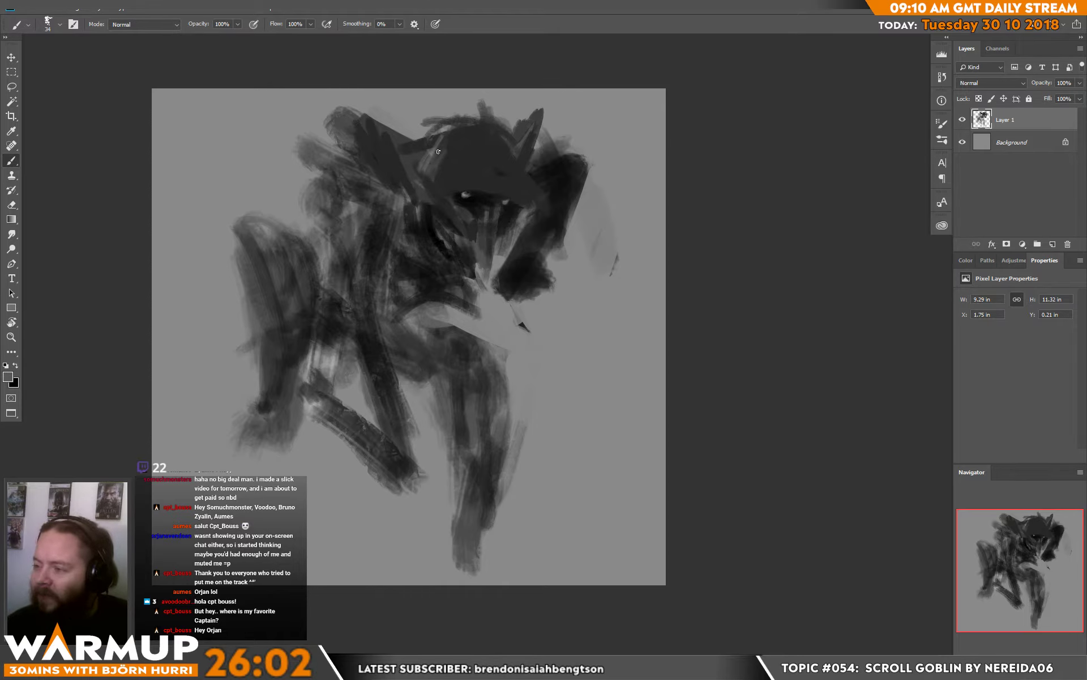
drag(468, 160, 471, 166)
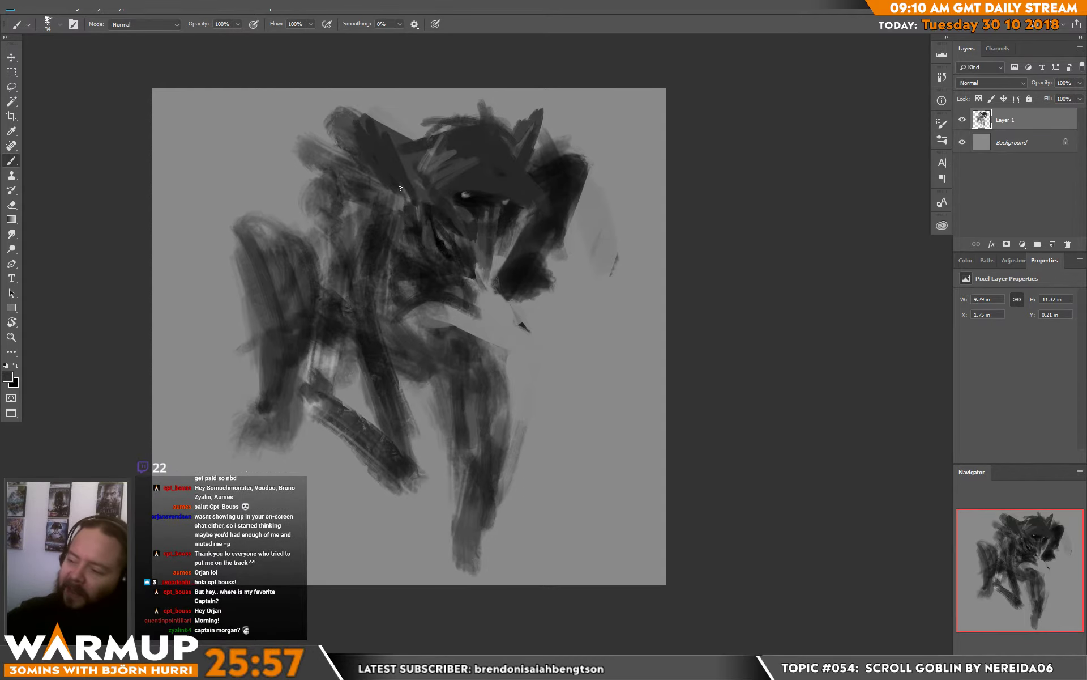
right_click(400, 184)
click(302, 154)
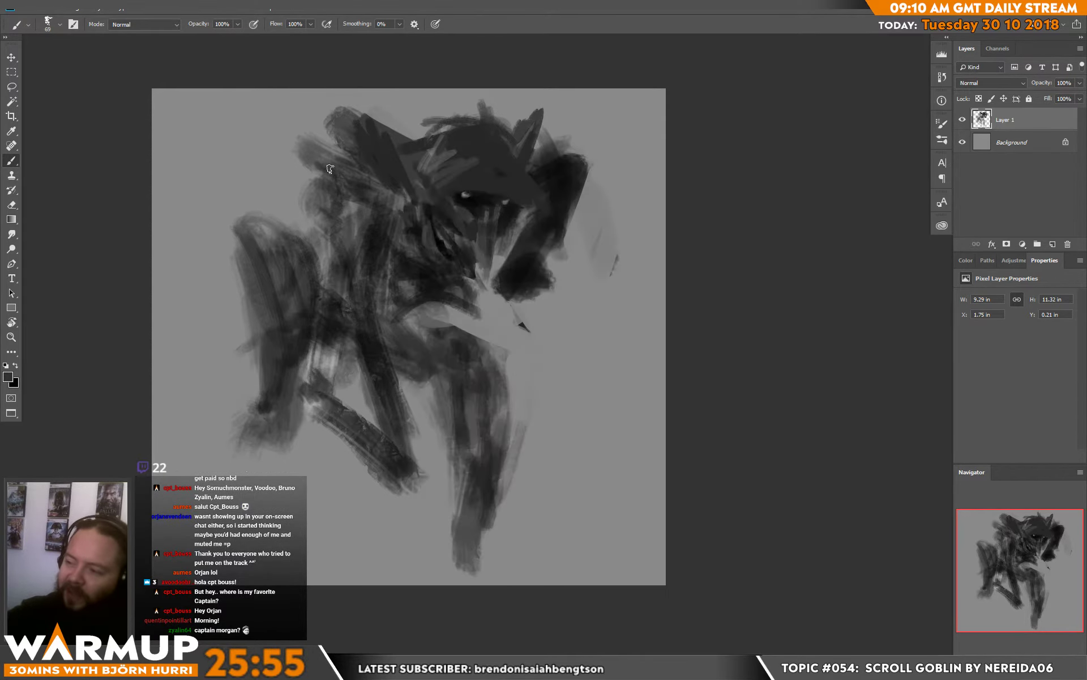
mouse_move(306, 165)
mouse_down()
mouse_move(313, 144)
mouse_move(317, 164)
mouse_move(346, 125)
mouse_up()
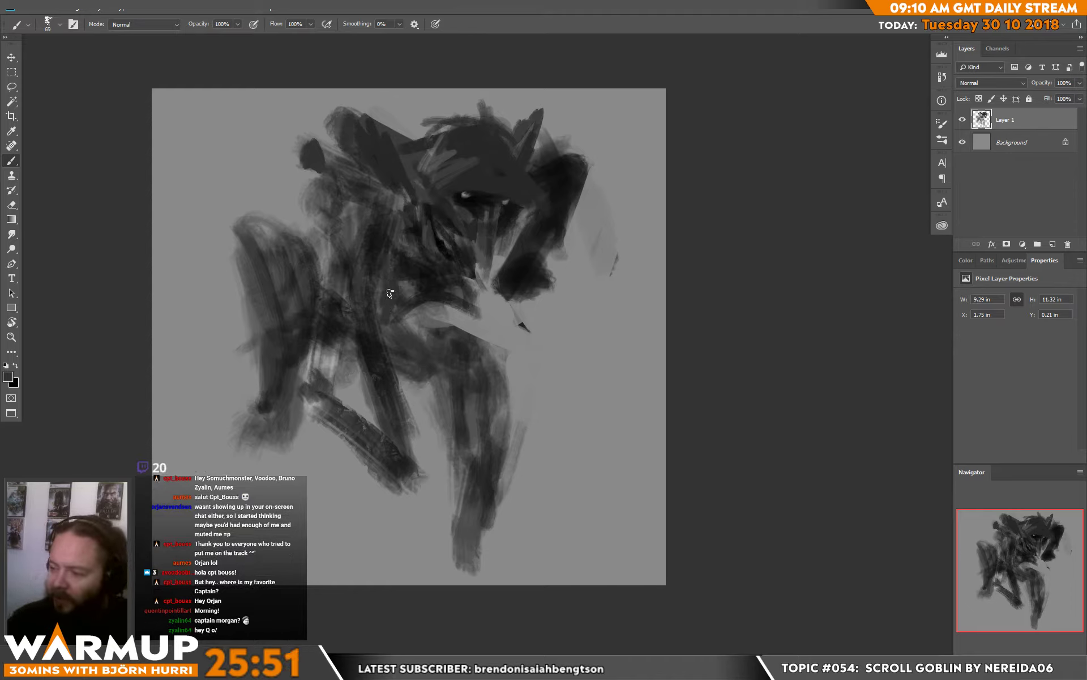
Reset the colours to black and darken the belly, the front thigh, the knee and the lower leg down to the foot.
key(d)
mouse_move(405, 267)
mouse_down()
mouse_move(390, 306)
mouse_move(448, 312)
mouse_move(430, 326)
mouse_move(433, 348)
mouse_move(412, 328)
mouse_move(422, 382)
mouse_up()
drag(455, 347, 484, 415)
mouse_move(379, 313)
mouse_down()
mouse_move(428, 368)
mouse_move(422, 353)
mouse_move(409, 373)
mouse_move(459, 434)
mouse_move(440, 403)
mouse_move(451, 439)
mouse_move(429, 415)
mouse_move(440, 445)
mouse_move(449, 359)
mouse_move(440, 362)
mouse_move(429, 333)
mouse_move(442, 319)
mouse_move(481, 347)
mouse_move(489, 336)
mouse_move(516, 406)
mouse_move(504, 474)
mouse_move(453, 431)
mouse_move(478, 436)
mouse_move(461, 441)
mouse_move(471, 468)
mouse_move(445, 451)
mouse_move(450, 419)
mouse_move(467, 475)
mouse_up()
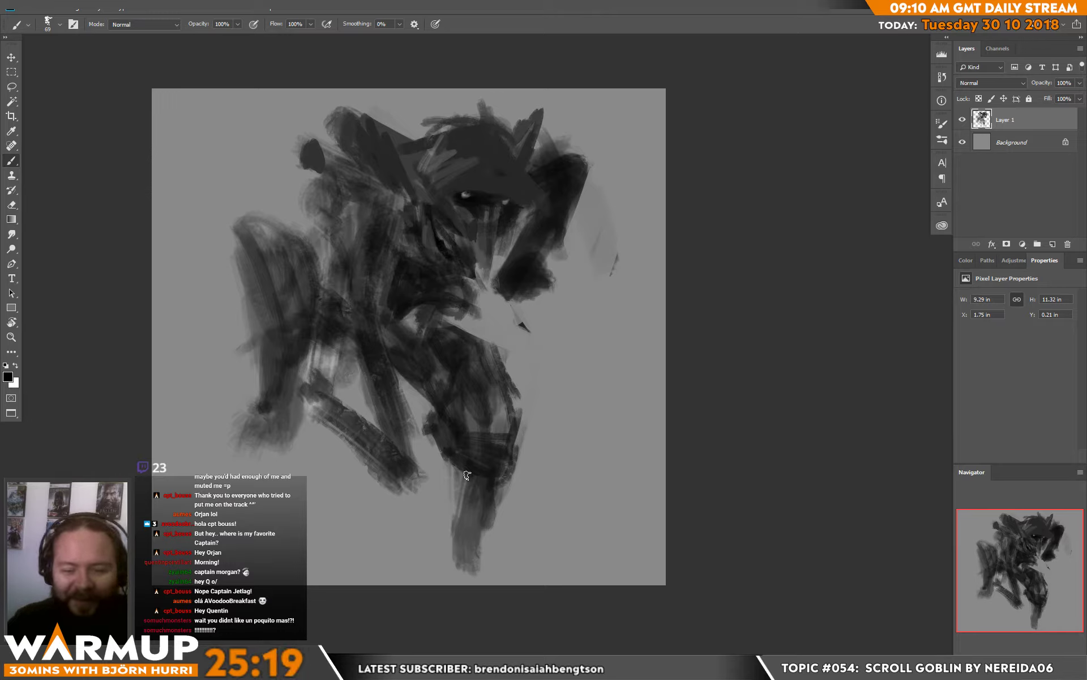
mouse_move(480, 473)
mouse_down()
mouse_move(488, 509)
mouse_move(460, 461)
mouse_move(461, 521)
mouse_move(482, 510)
mouse_move(461, 508)
mouse_move(442, 461)
mouse_move(435, 503)
mouse_move(460, 531)
mouse_move(489, 513)
mouse_move(449, 525)
mouse_move(496, 531)
mouse_up()
Darken the contours of the rear thigh and foot and fill in the shadows around the crotch and inner thigh.
mouse_move(300, 237)
mouse_down()
mouse_move(315, 340)
mouse_move(240, 314)
mouse_move(257, 349)
mouse_move(252, 394)
mouse_move(313, 358)
mouse_move(309, 396)
mouse_move(361, 341)
mouse_move(315, 396)
mouse_move(249, 420)
mouse_move(279, 413)
mouse_move(252, 397)
mouse_move(303, 423)
mouse_move(307, 388)
mouse_move(315, 403)
mouse_move(244, 378)
mouse_move(240, 303)
mouse_up()
mouse_move(232, 246)
mouse_down()
mouse_move(384, 230)
mouse_move(418, 212)
mouse_move(253, 239)
mouse_move(337, 253)
mouse_move(353, 284)
mouse_up()
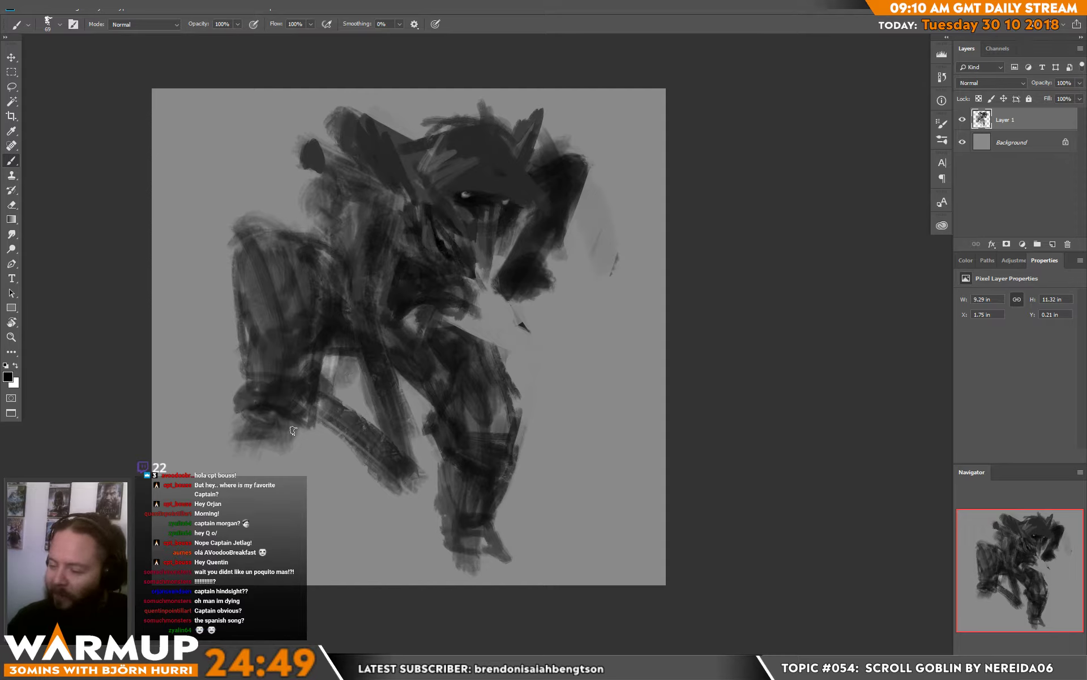
drag(331, 358, 362, 363)
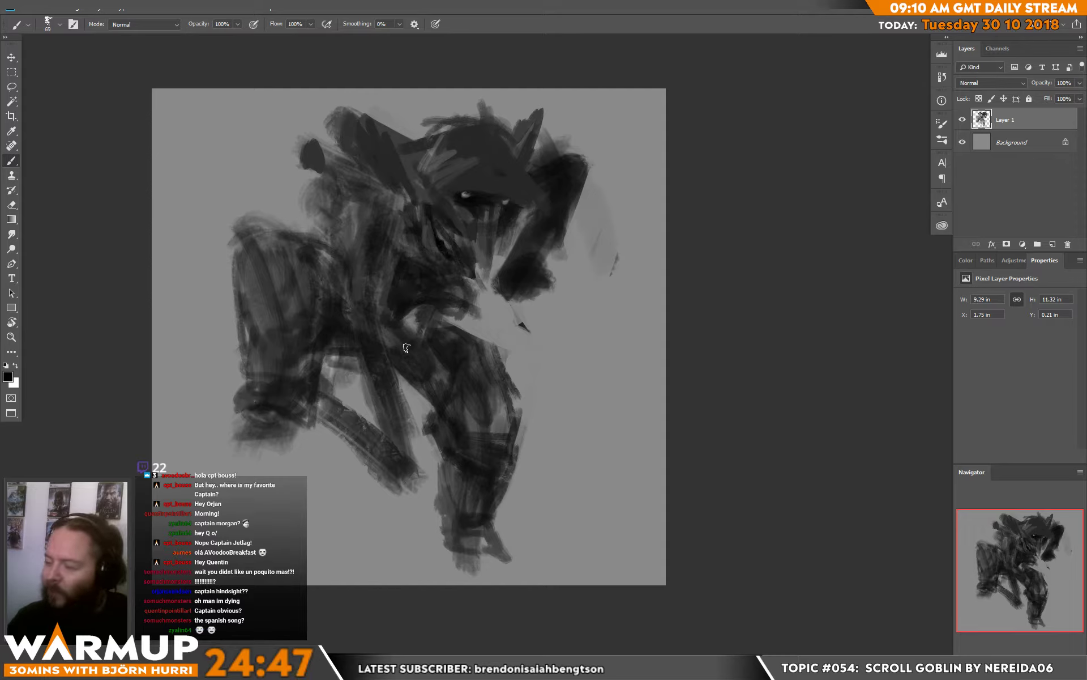
mouse_move(423, 390)
mouse_down()
mouse_move(435, 427)
mouse_move(422, 395)
mouse_up()
Brush sampled dark grey over the near upper arm and down along the forearm.
alt+click(352, 277)
drag(364, 297, 364, 265)
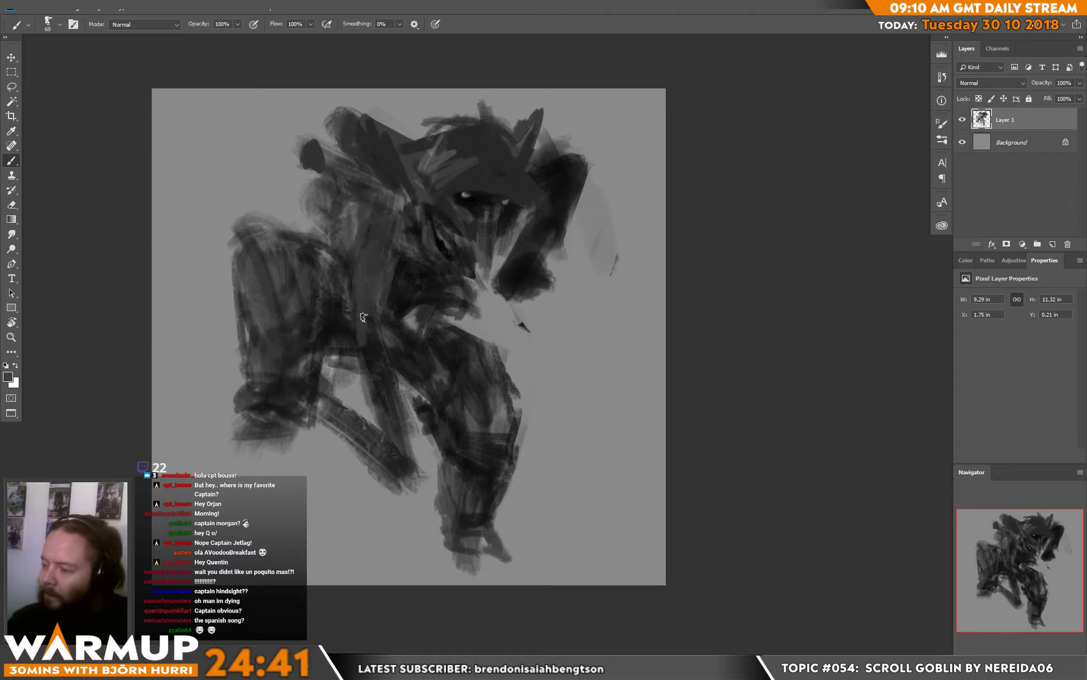
mouse_move(381, 329)
mouse_down()
mouse_move(387, 426)
mouse_move(375, 440)
mouse_move(384, 437)
mouse_move(392, 468)
mouse_move(406, 392)
mouse_move(373, 455)
mouse_move(399, 496)
mouse_move(368, 470)
mouse_move(368, 434)
mouse_up()
Build up the dark hand at the end of the forearm with downward-pointing fingers, using black and sampled greys.
alt+click(389, 430)
key(d)
mouse_move(411, 443)
mouse_down()
mouse_move(416, 483)
mouse_move(418, 470)
mouse_up()
alt+click(390, 451)
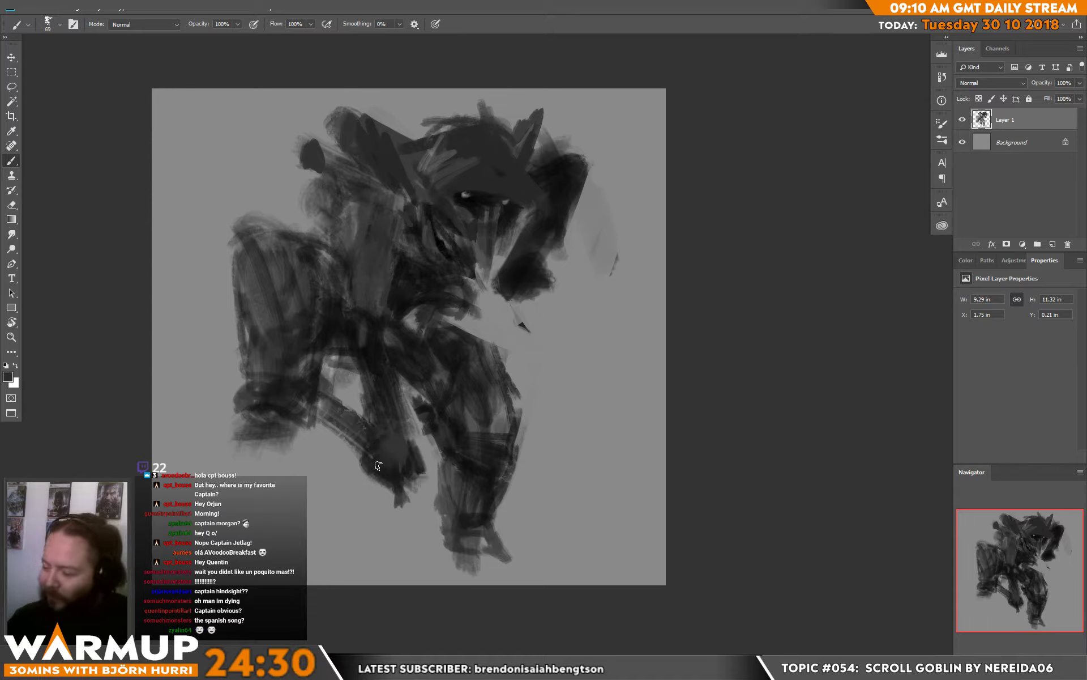
alt+click(398, 480)
mouse_move(421, 487)
mouse_down()
mouse_move(431, 505)
mouse_move(421, 498)
mouse_up()
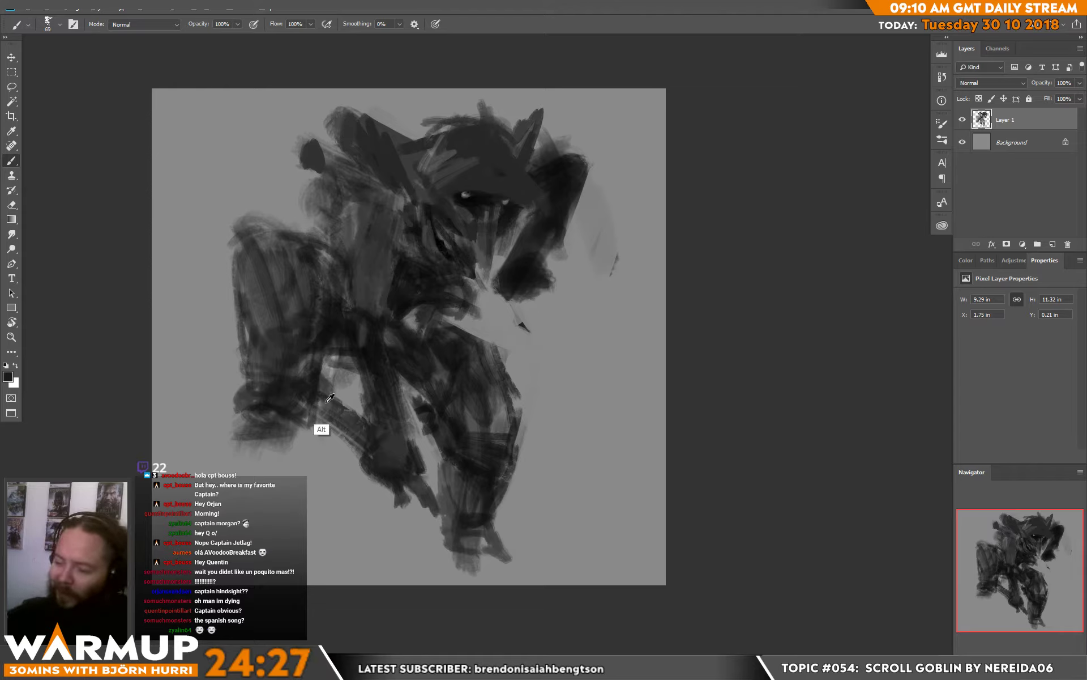
Paint a grey diagonal band for the kneeling lower leg and shade the rear thigh above it with darker strokes.
mouse_move(318, 395)
mouse_down()
mouse_move(272, 372)
mouse_move(357, 438)
mouse_up()
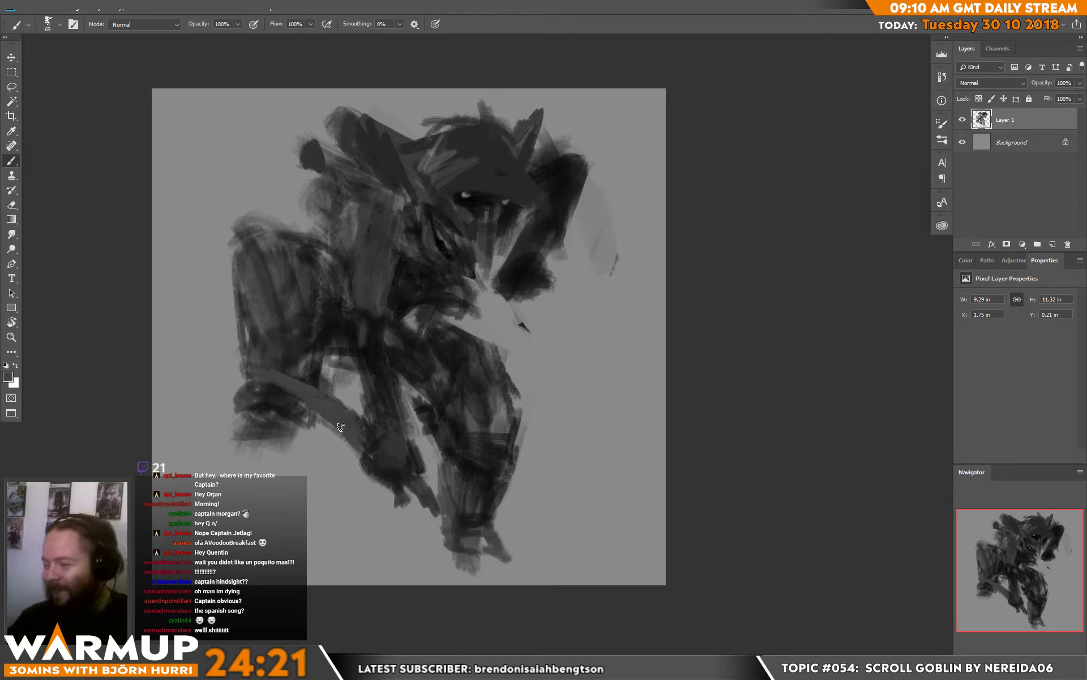
alt+click(350, 480)
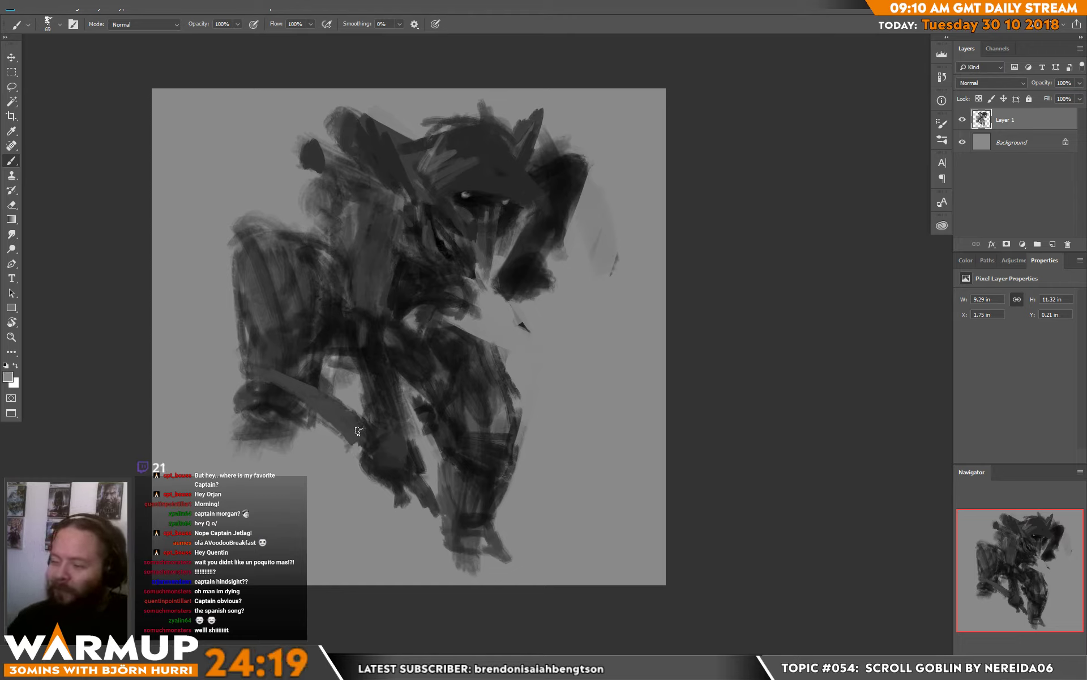
alt+click(254, 336)
mouse_move(254, 366)
mouse_down()
mouse_move(277, 329)
mouse_move(261, 306)
mouse_up()
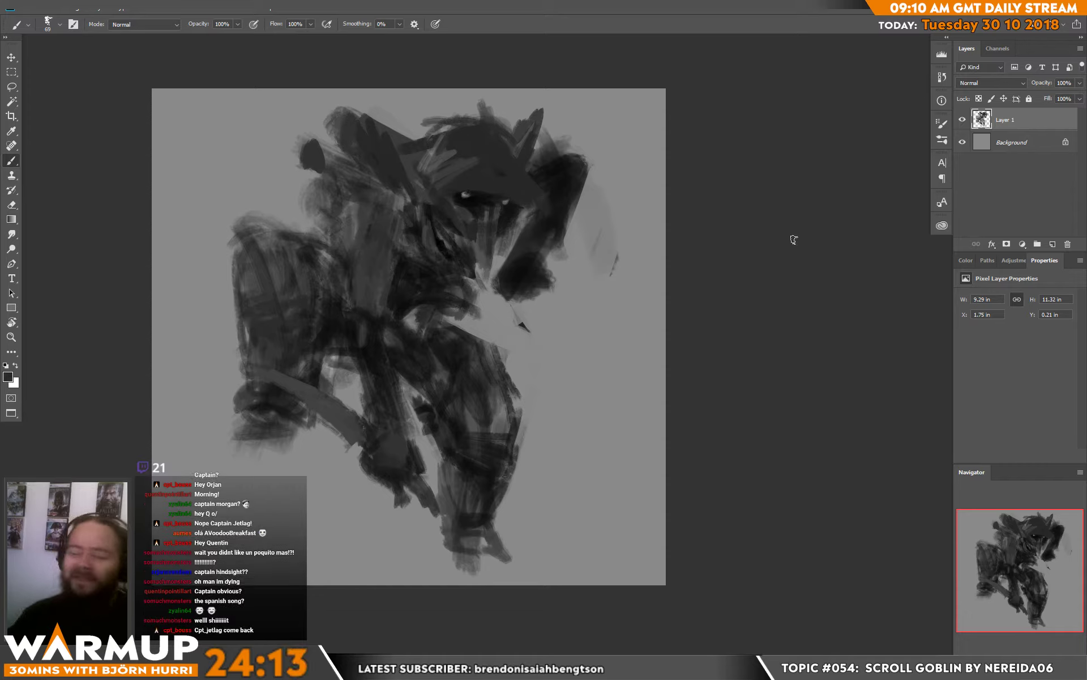
Flip the whole canvas horizontally.
click(77, 7)
mouse_move(155, 114)
click(223, 163)
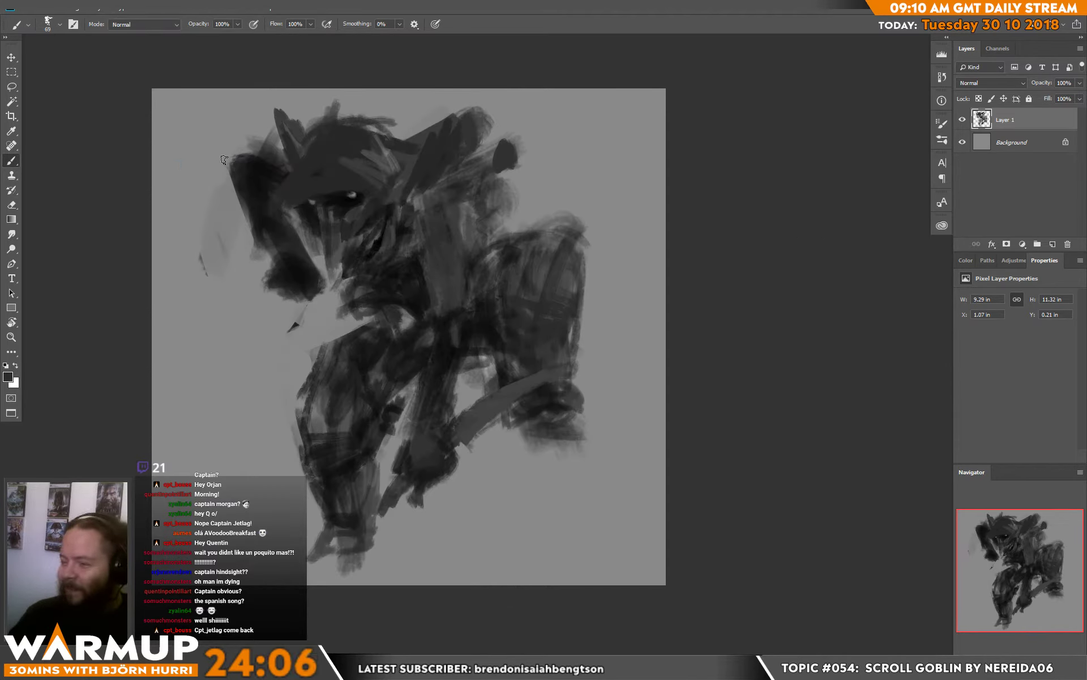
Erase the raised dark arm and fist in front of the face.
key(e)
mouse_move(266, 136)
mouse_down()
mouse_move(239, 158)
mouse_move(258, 136)
mouse_move(276, 156)
mouse_move(237, 224)
mouse_move(294, 254)
mouse_move(257, 230)
mouse_move(299, 308)
mouse_move(286, 270)
mouse_move(309, 280)
mouse_up()
key(b)
drag(258, 243, 236, 322)
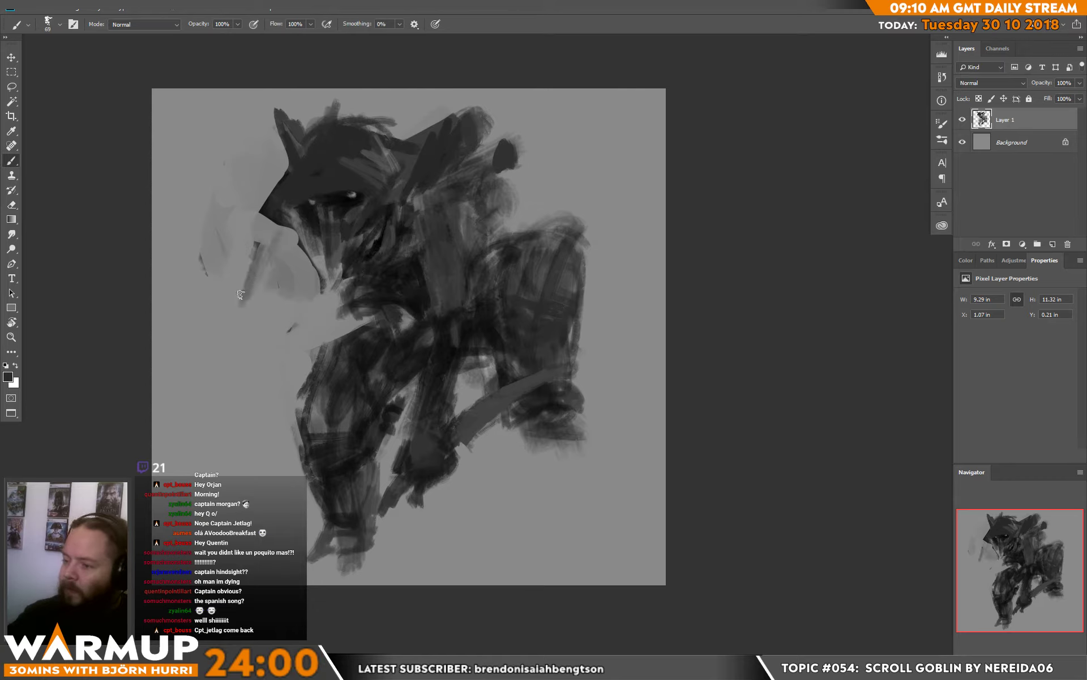
mouse_move(254, 250)
mouse_down()
mouse_move(242, 351)
mouse_move(266, 469)
mouse_up()
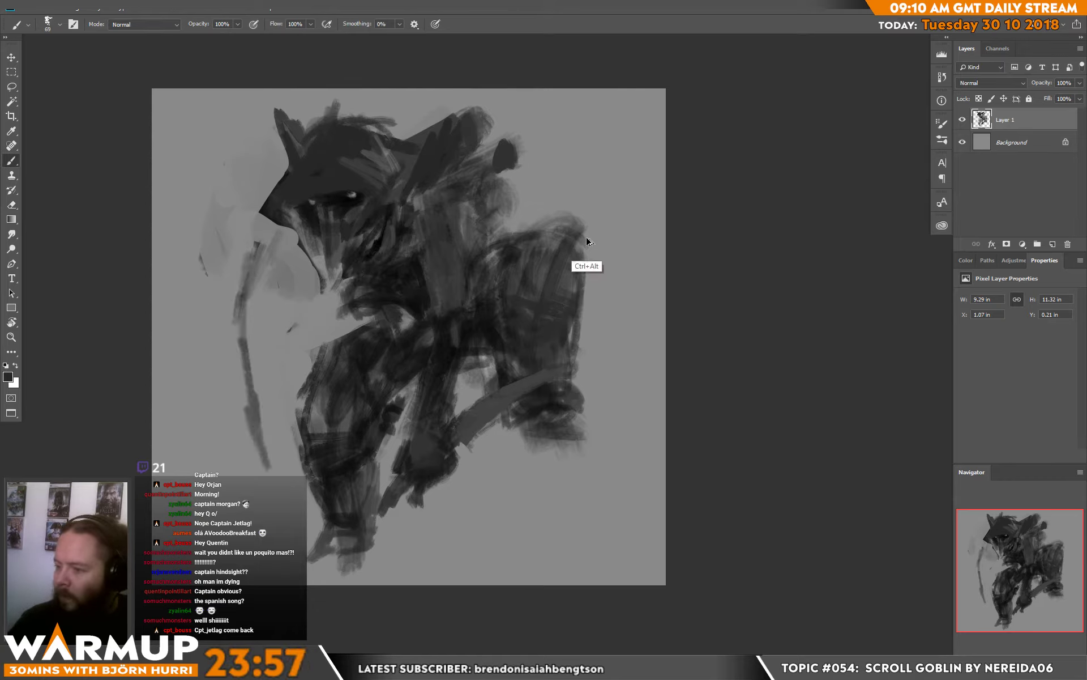
key(ctrl+z)
Paint a new front arm hanging down below the face, with upper arm, forearm and hand, and touch up around its upper part.
mouse_move(278, 228)
mouse_down()
mouse_move(274, 322)
mouse_move(242, 396)
mouse_move(258, 444)
mouse_up()
drag(250, 341, 260, 431)
drag(266, 291, 255, 365)
mouse_move(275, 316)
mouse_down()
mouse_move(292, 338)
mouse_move(275, 437)
mouse_up()
drag(255, 371, 277, 436)
mouse_move(276, 341)
mouse_down()
mouse_move(269, 416)
mouse_move(294, 253)
mouse_up()
drag(289, 306, 283, 235)
alt+click(254, 226)
drag(243, 301, 258, 243)
drag(269, 241, 254, 291)
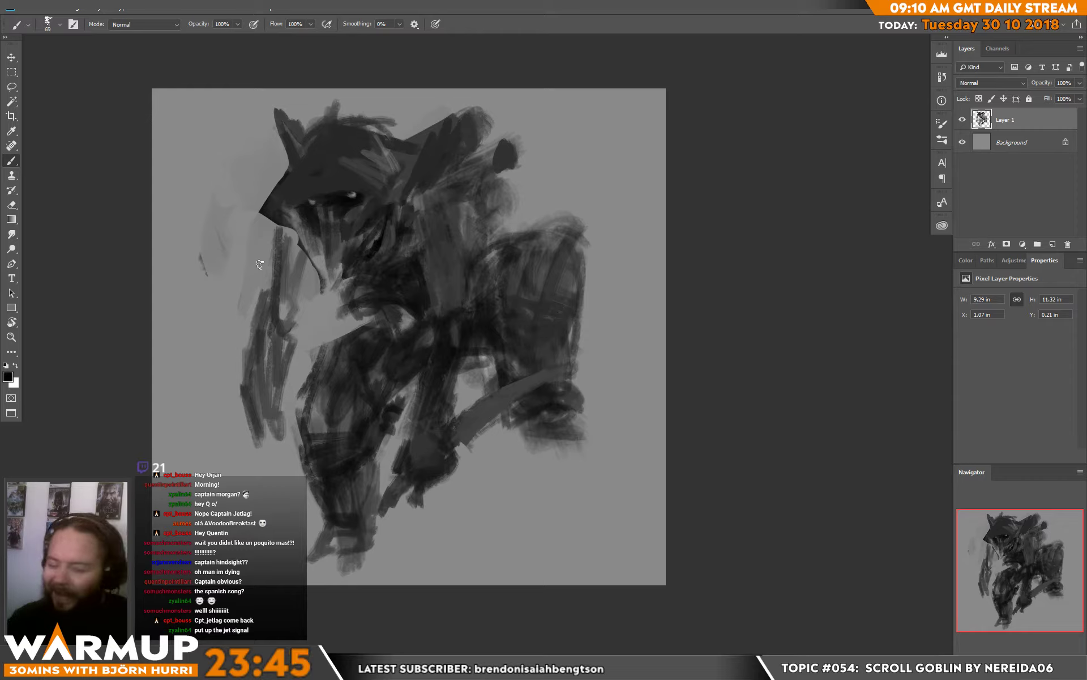
mouse_move(308, 263)
mouse_down()
mouse_move(290, 317)
mouse_move(296, 256)
mouse_up()
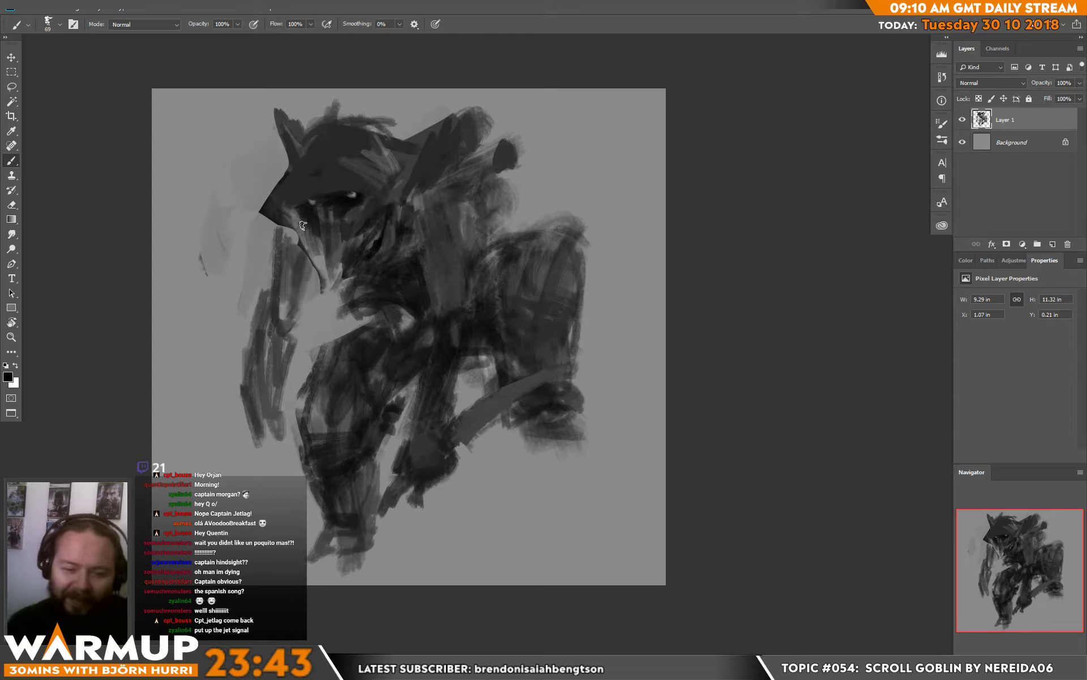
Paint a dark oval pendant on a cord below the neck, refining it with the brush at 26 px.
mouse_move(298, 253)
mouse_down()
mouse_move(299, 240)
mouse_move(310, 247)
mouse_move(300, 268)
mouse_move(311, 263)
mouse_move(323, 293)
mouse_move(317, 325)
mouse_up()
right_click(416, 266)
click(485, 179)
key(Return)
alt+click(313, 303)
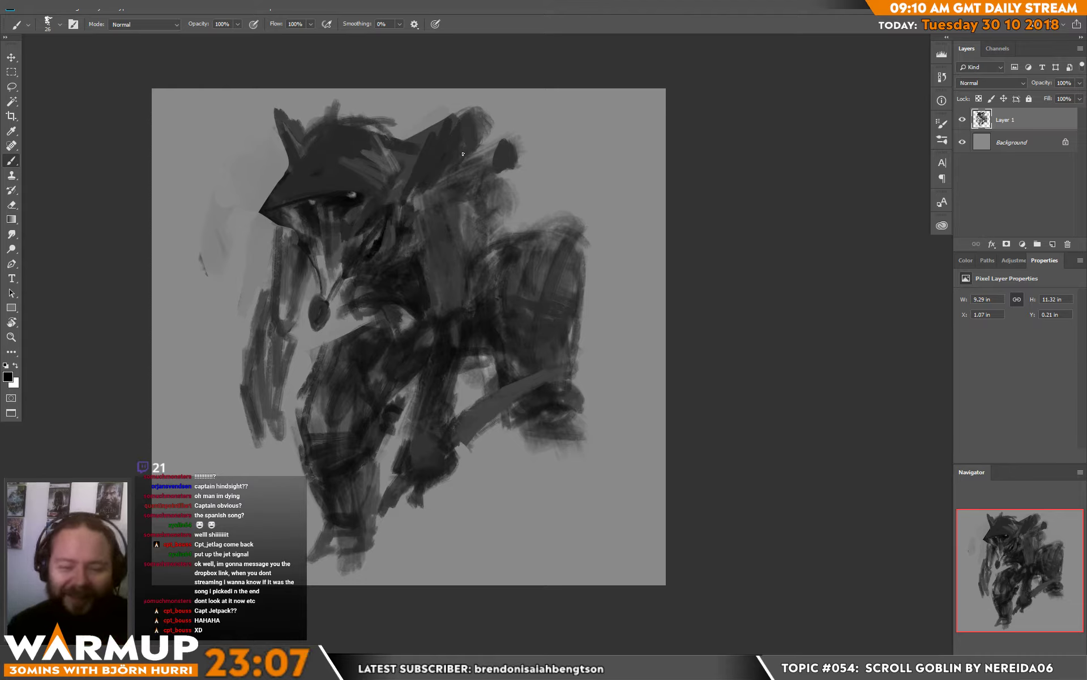
Add sampled grey fold strokes across the hood above its brim and along its front edge.
alt+click(370, 170)
drag(365, 173, 331, 181)
drag(370, 180, 327, 190)
drag(363, 189, 303, 192)
drag(311, 149, 293, 174)
Set the brush to 50 px and reshape the large ear behind the hood with sampled grey strokes.
right_click(442, 175)
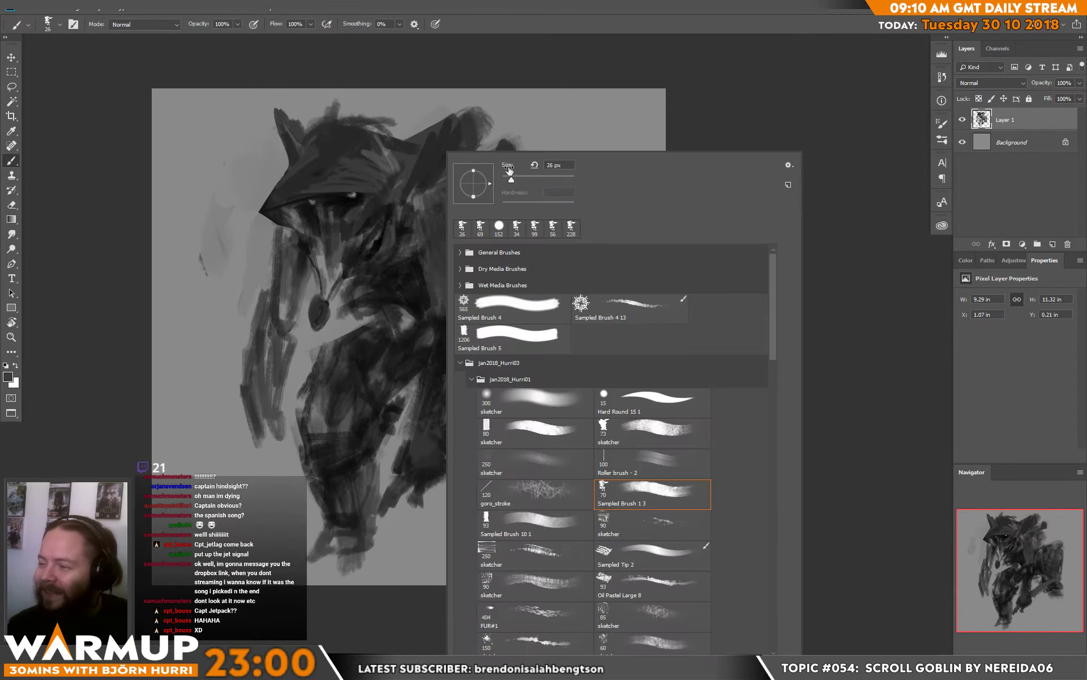
drag(512, 178, 519, 180)
alt+click(425, 154)
alt+click(382, 152)
drag(398, 165, 446, 106)
alt+click(434, 149)
drag(411, 175, 441, 117)
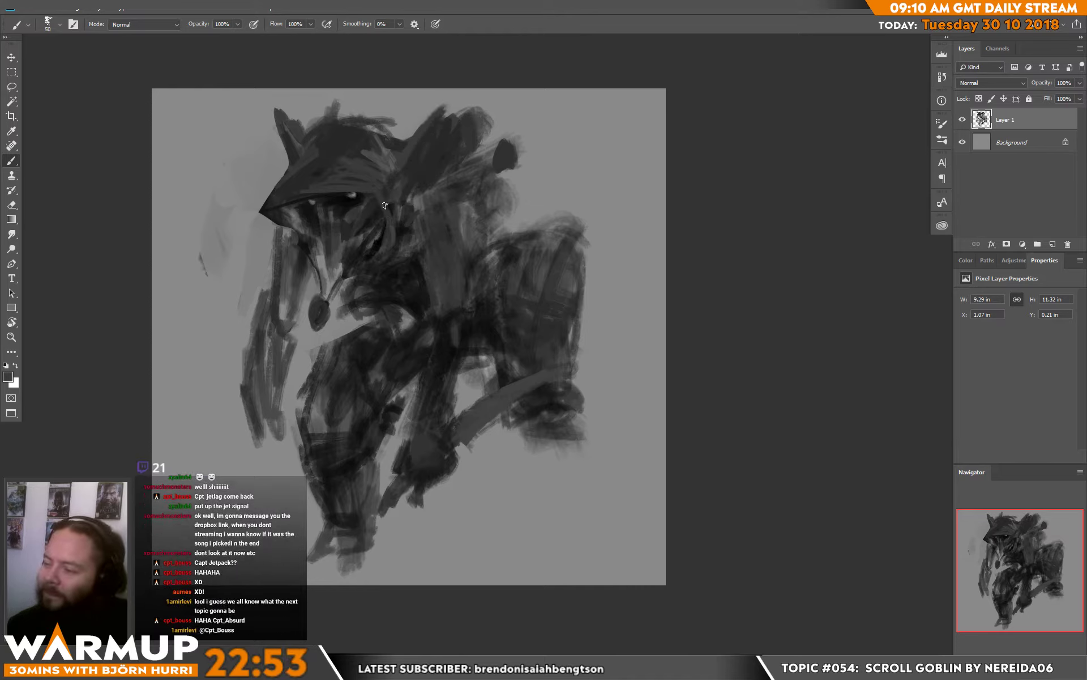
Define the hood's rear edge where it drapes beside the face and meets the large ear, using sampled tones.
alt+click(389, 202)
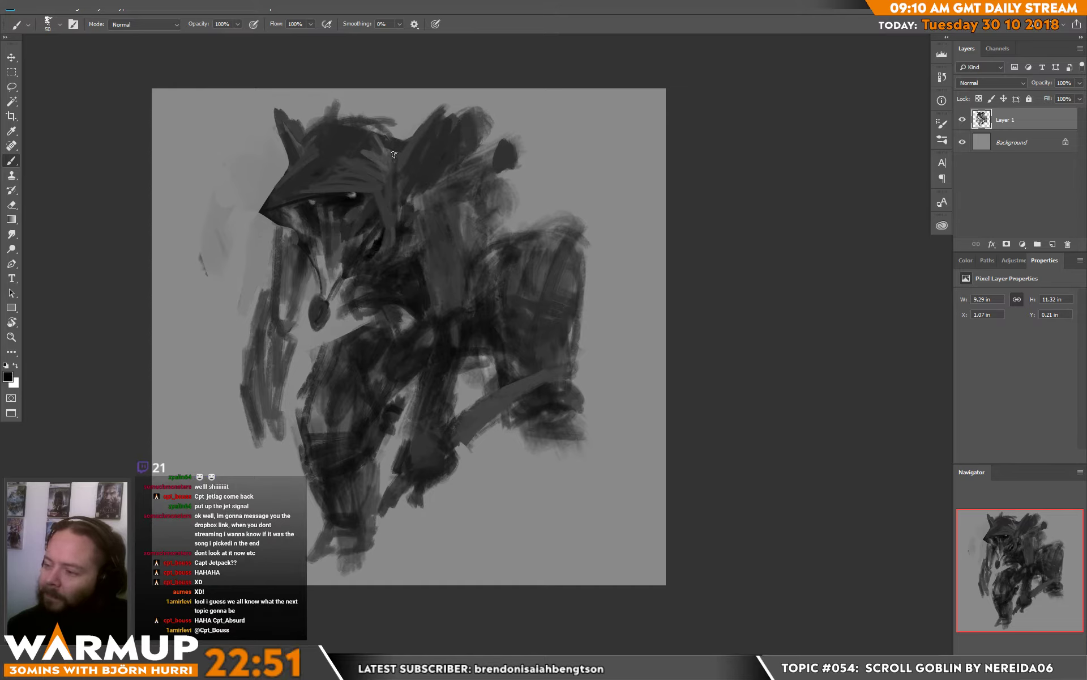
alt+click(386, 180)
drag(386, 151, 399, 147)
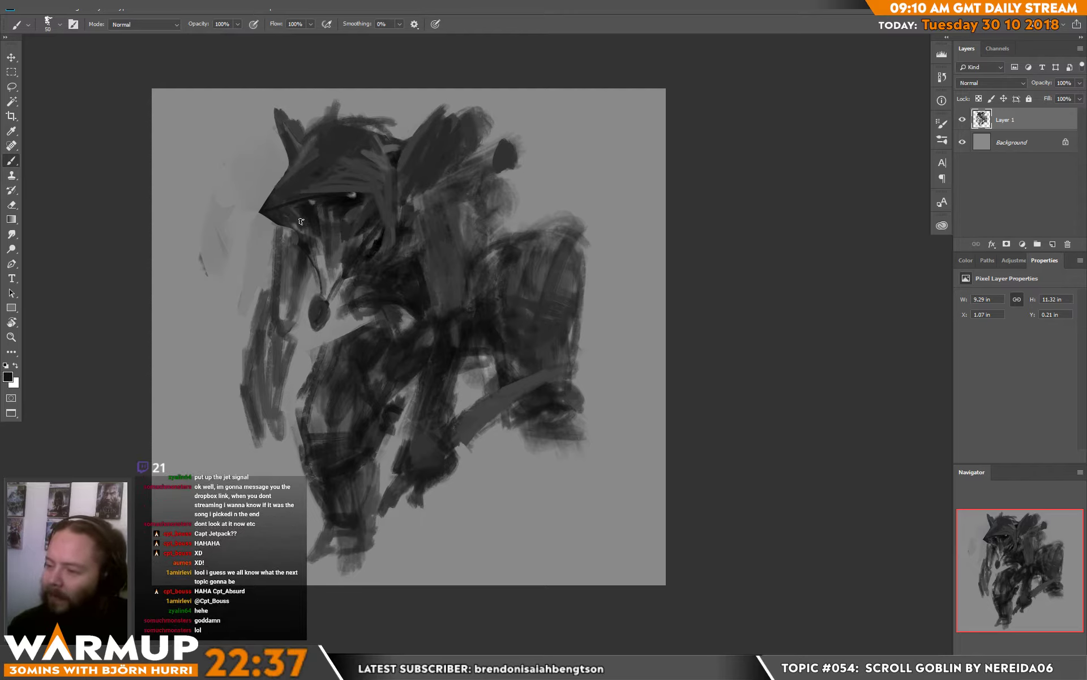
Reduce the brush to 23 px and dab small white teeth along both sides of the mouth.
right_click(392, 210)
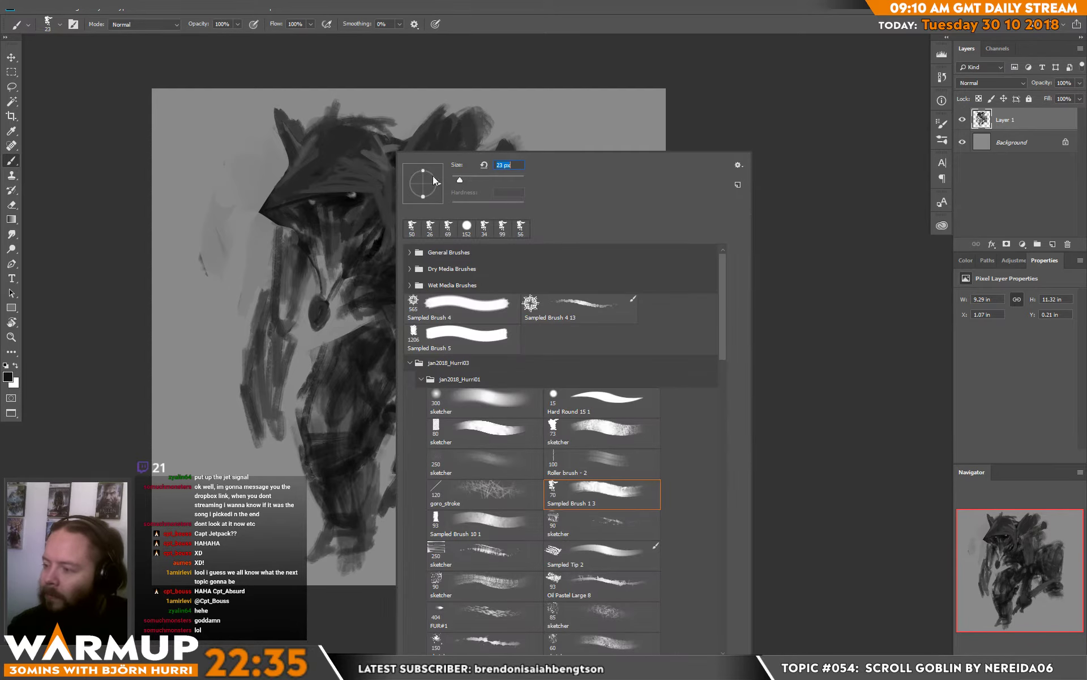
key(Return)
key(x)
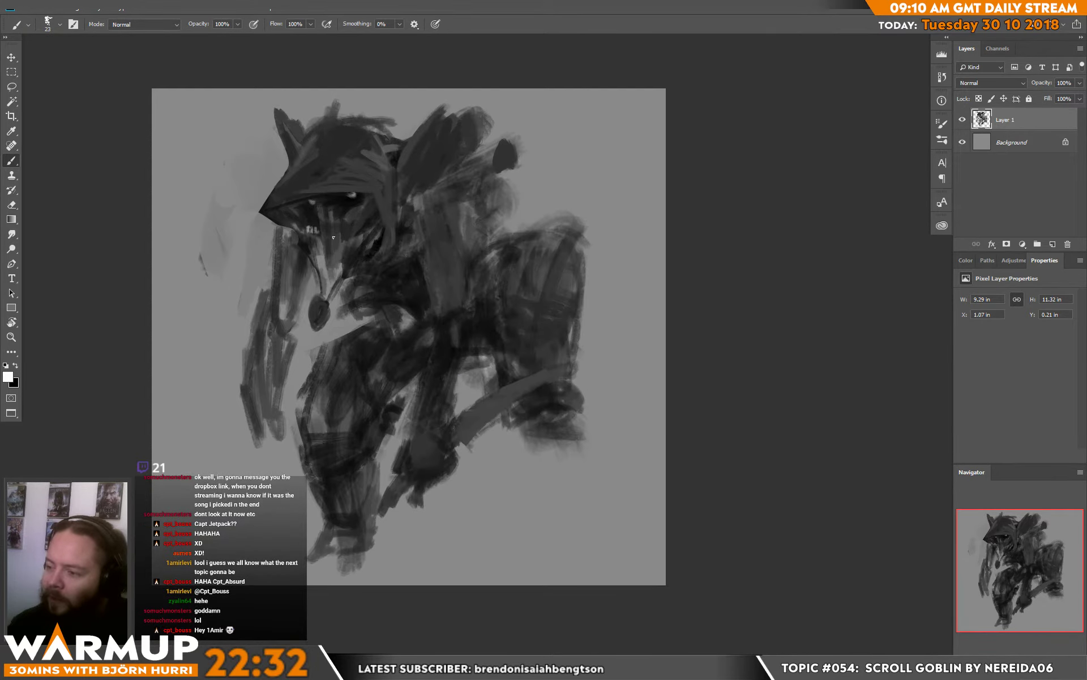
drag(343, 227, 346, 232)
drag(350, 222, 353, 228)
Trim the teeth with black and rework the nose and eye sockets with sampled dark greys.
key(x)
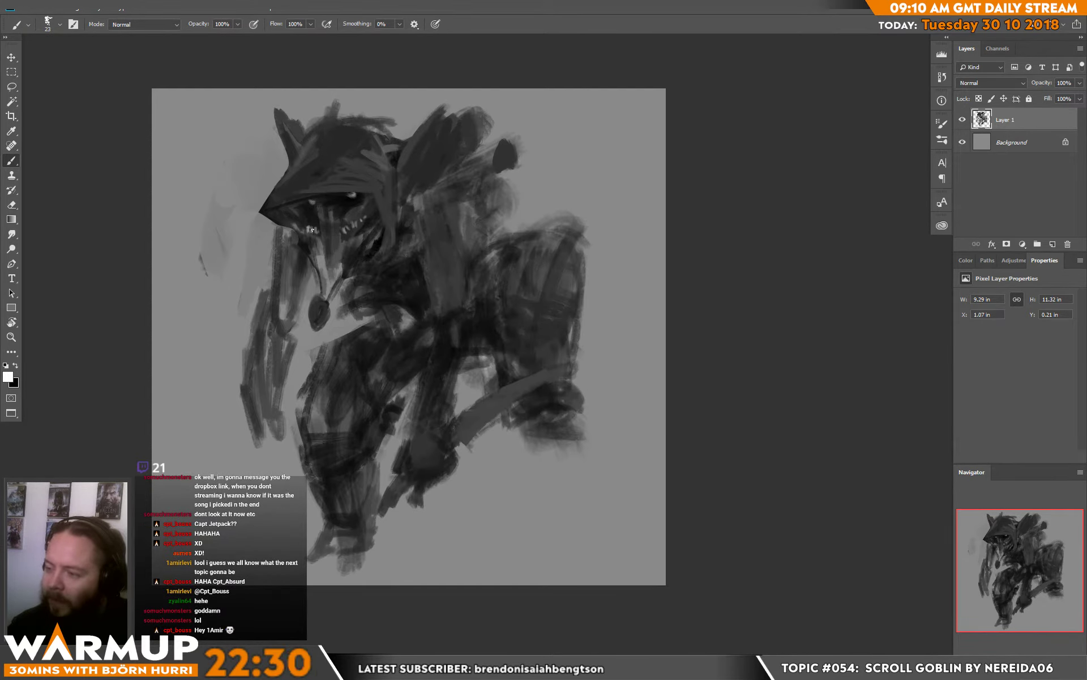
click(308, 230)
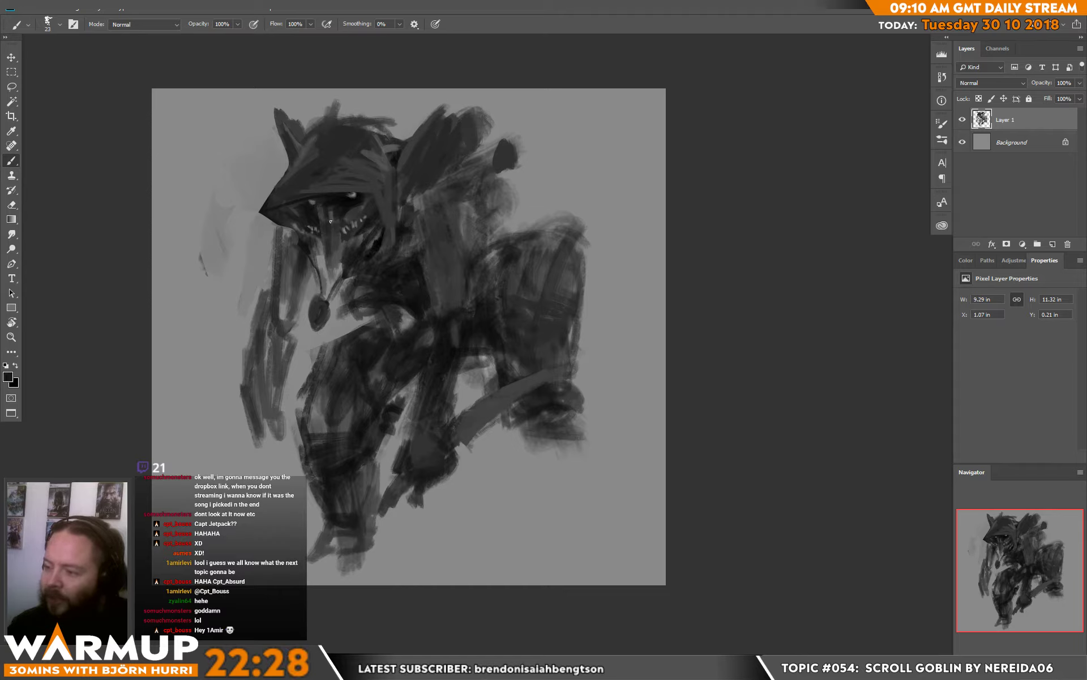
alt+click(348, 250)
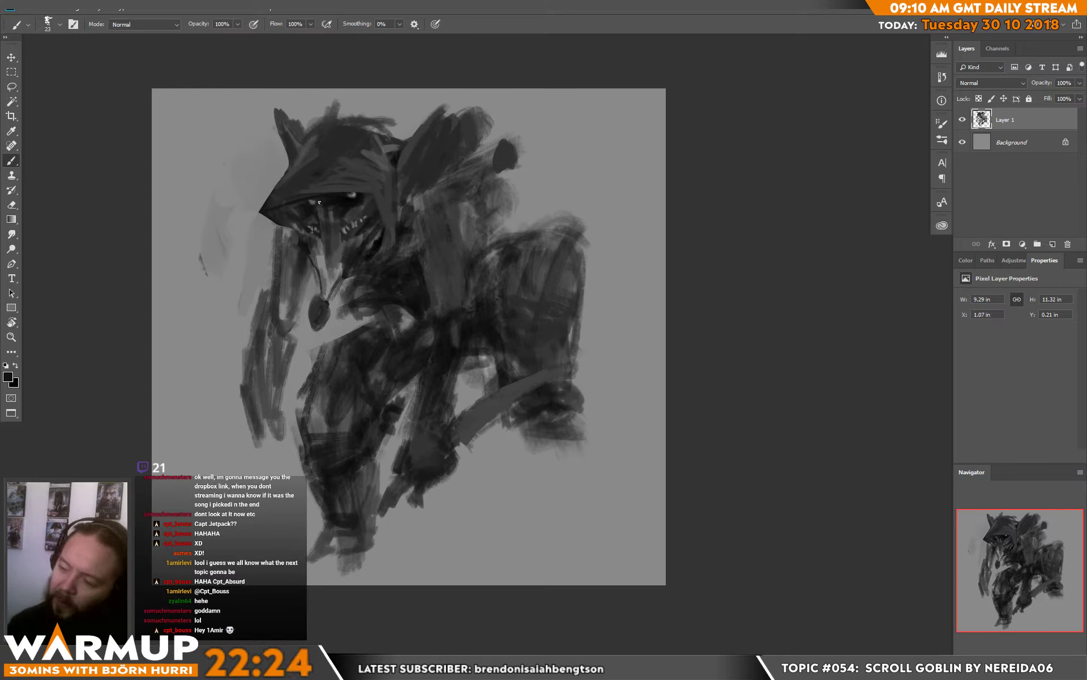
alt+click(326, 215)
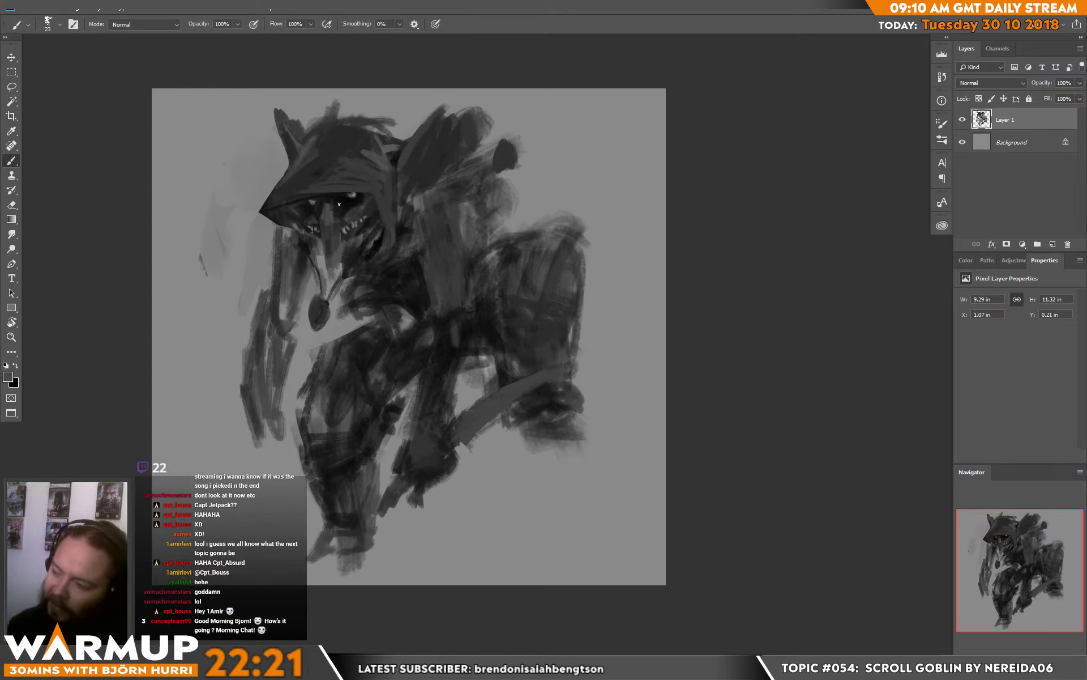
Refine the eyes, nose and upper mouth under the hood using sampled dark greys.
alt+click(331, 198)
alt+click(325, 249)
alt+click(343, 214)
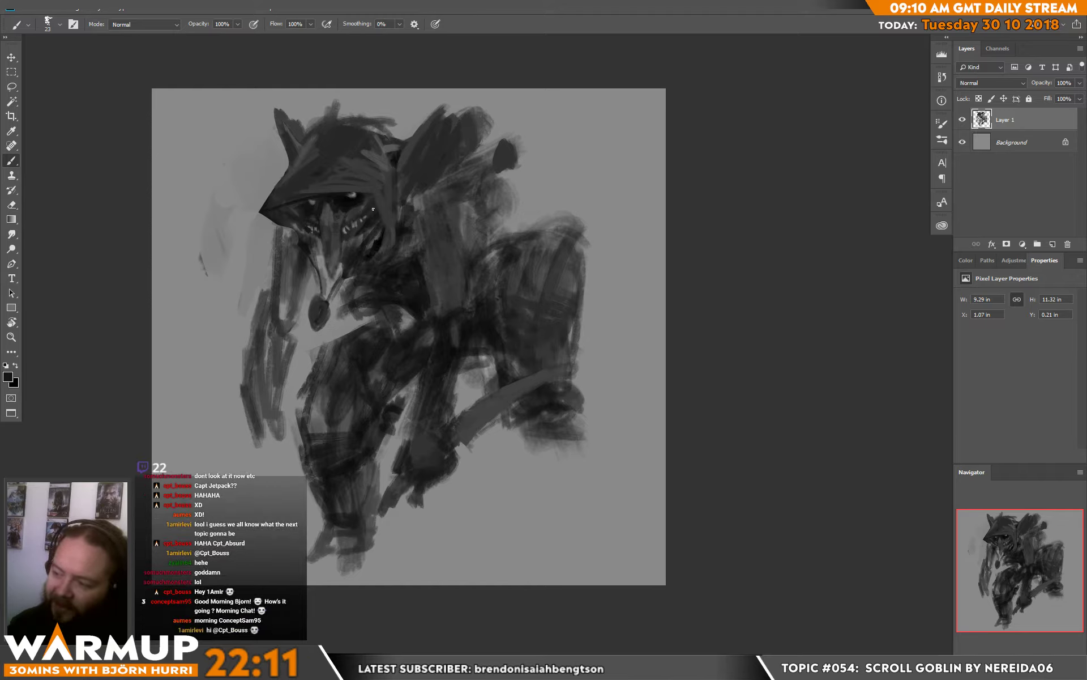
alt+click(356, 201)
Paint dark rounded lumps around the hanging tip below the goblin's snout and shade them with sampled tones and black.
alt+click(324, 297)
mouse_move(310, 301)
mouse_down()
mouse_move(319, 269)
mouse_move(314, 280)
mouse_move(356, 257)
mouse_move(332, 291)
mouse_up()
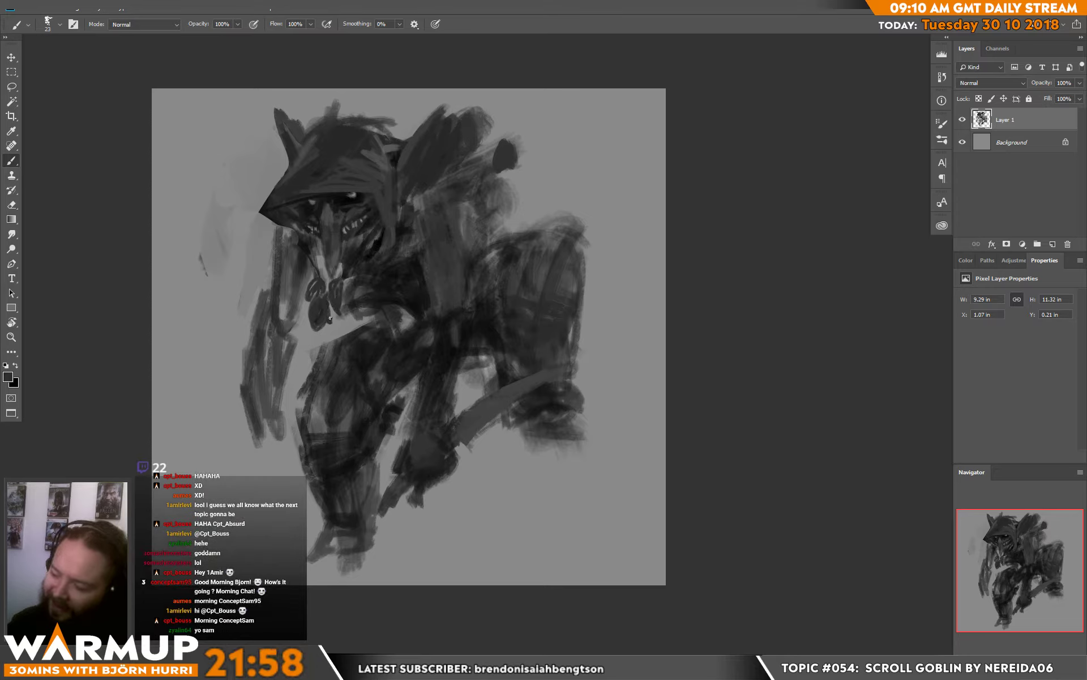
key(x)
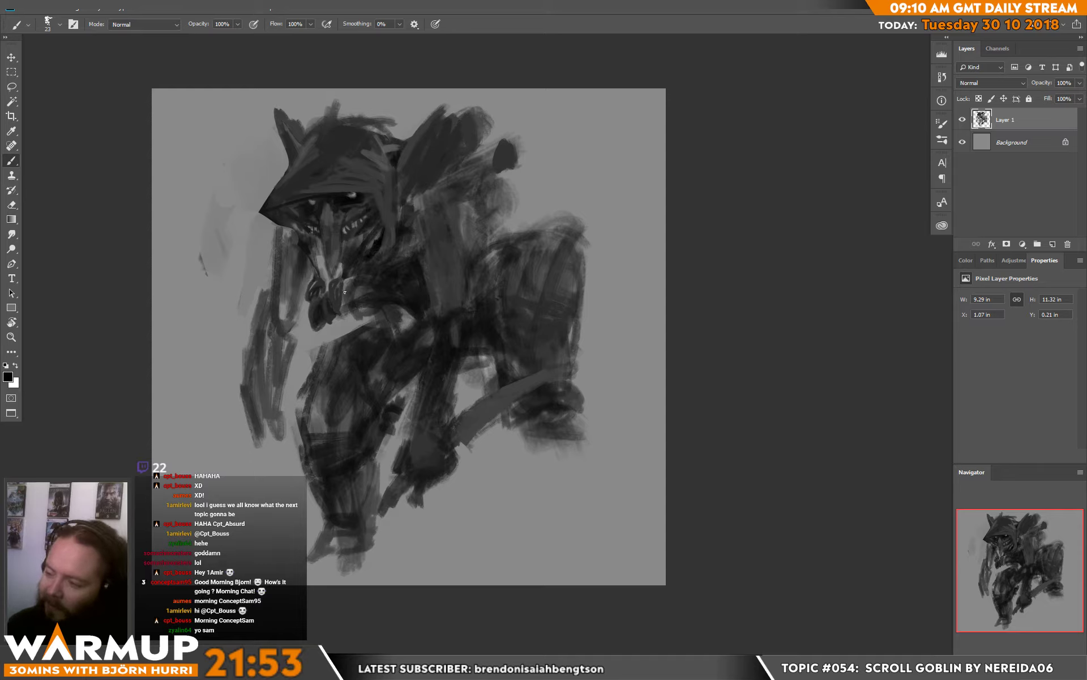
drag(339, 296, 343, 285)
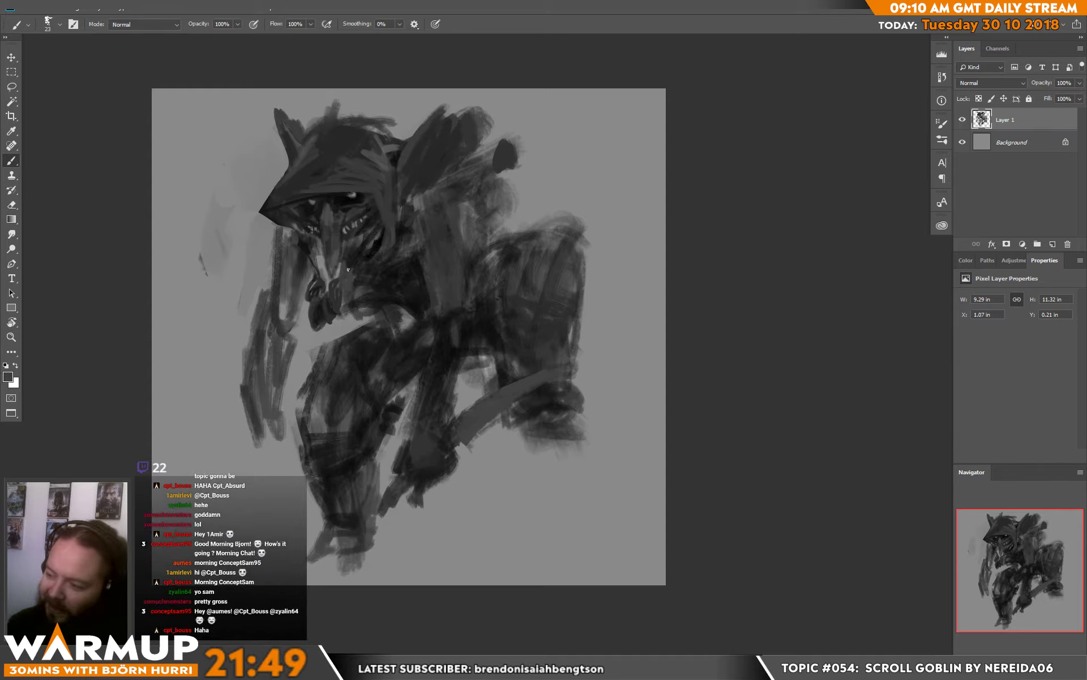
alt+click(350, 265)
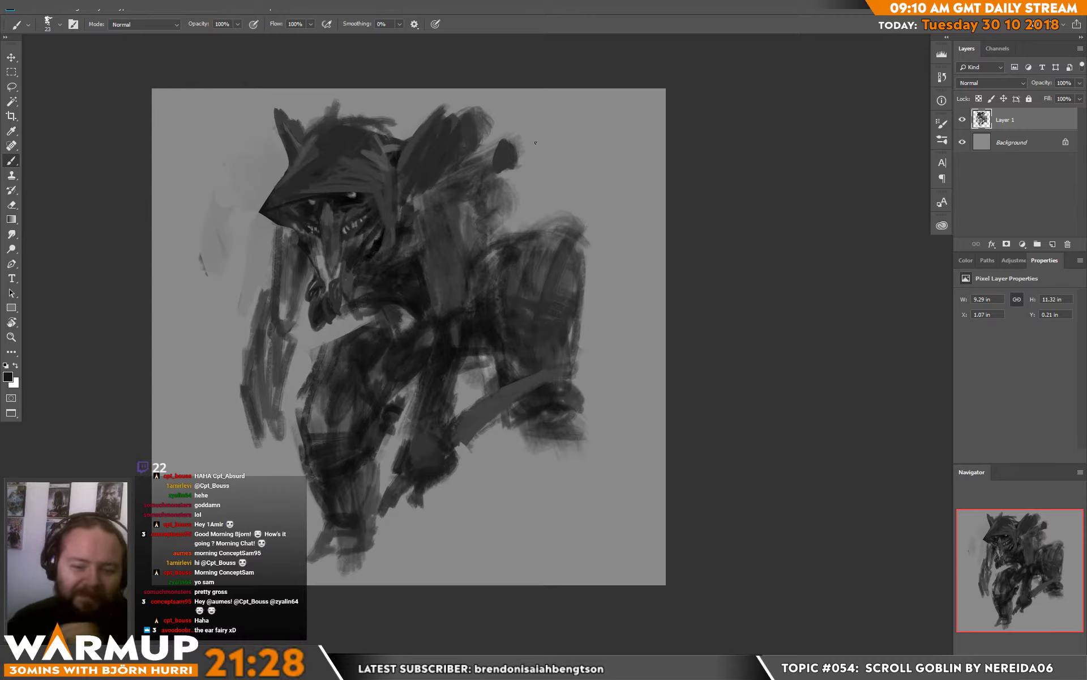
Darken the torso's side, enlarge the brush to 55 px and block in the waist with sampled greys.
mouse_move(460, 220)
mouse_down()
mouse_move(467, 242)
mouse_move(457, 249)
mouse_up()
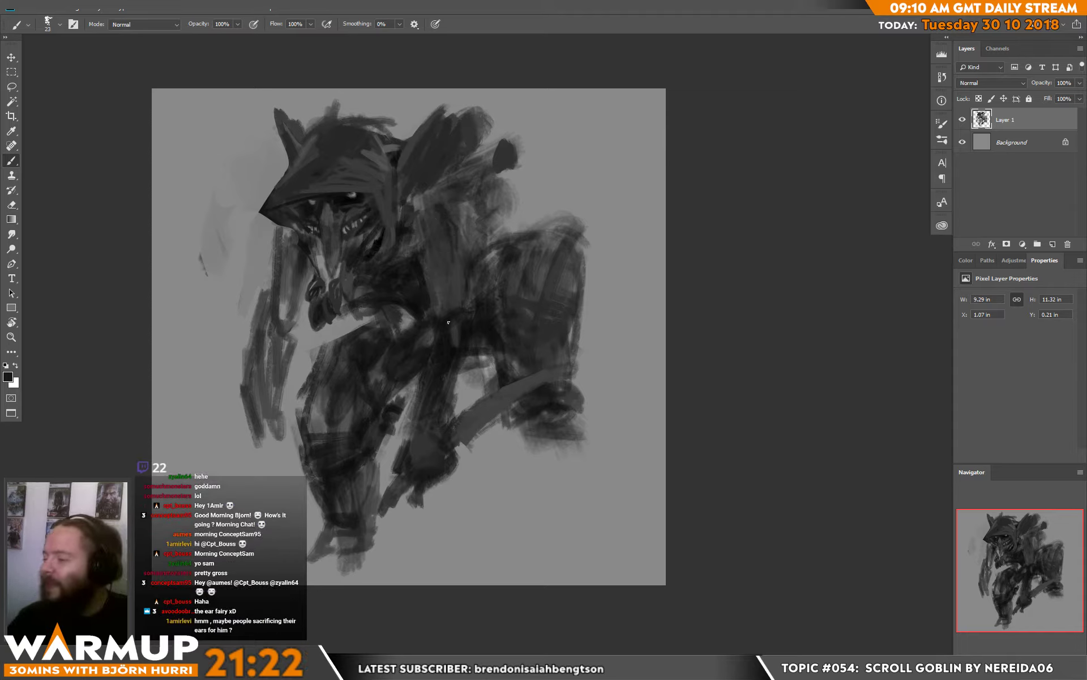
right_click(447, 340)
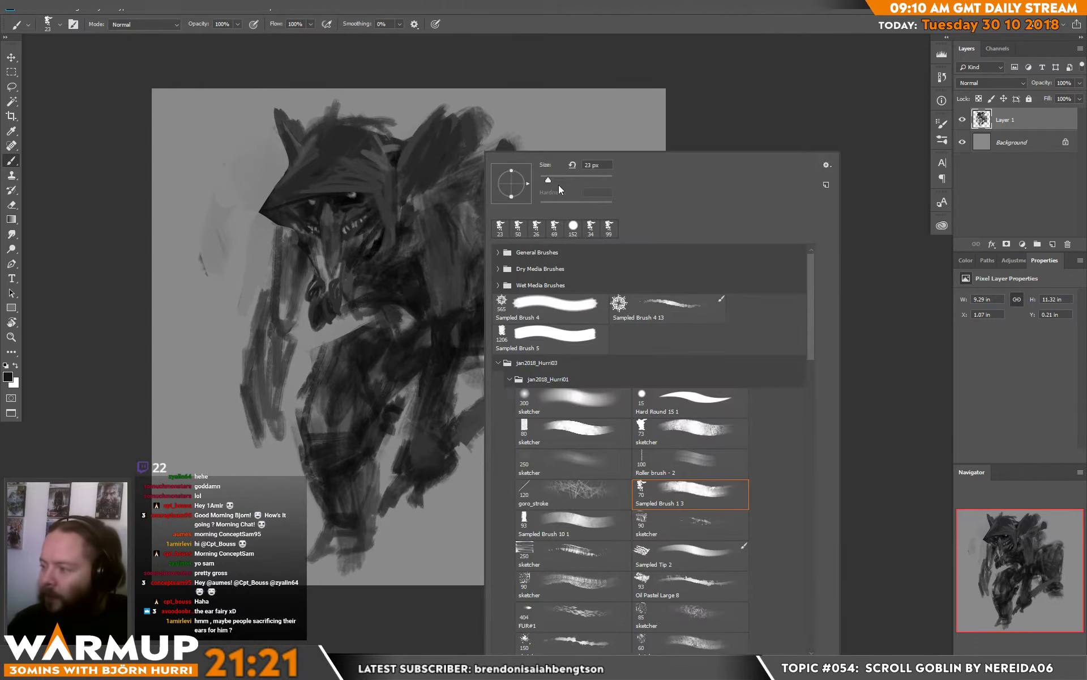
click(451, 343)
alt+click(456, 324)
drag(455, 341, 458, 326)
alt+click(457, 343)
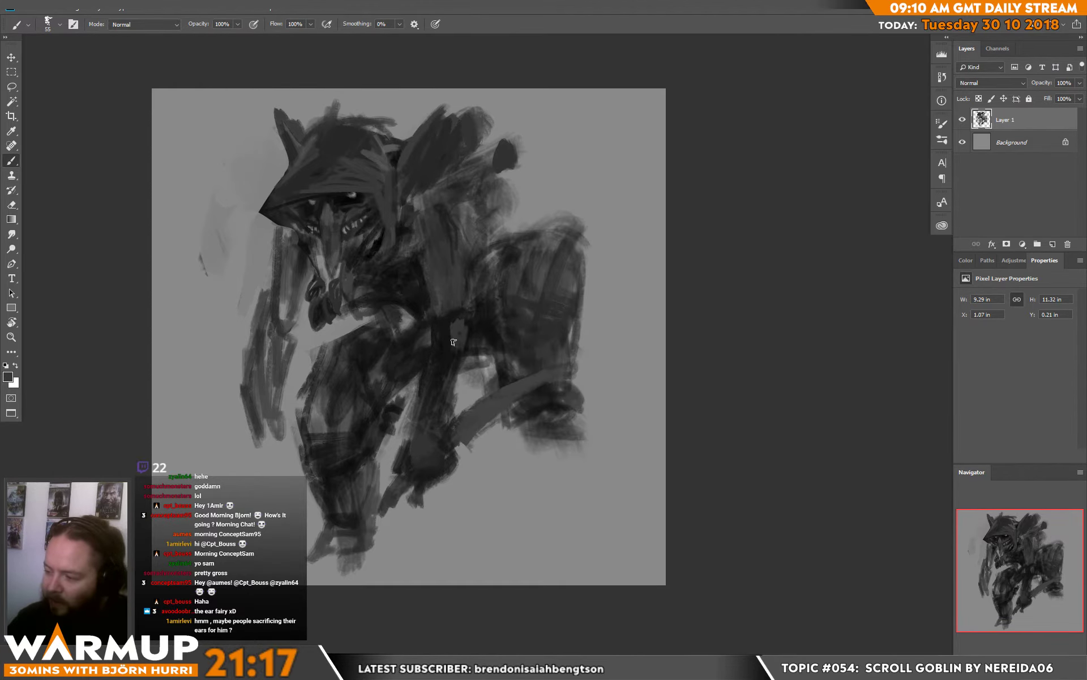
Reshape the narrow forearm in front of the thighs with sampled darks, separating it from the legs with lighter grey.
scroll(485, 274, down, 2)
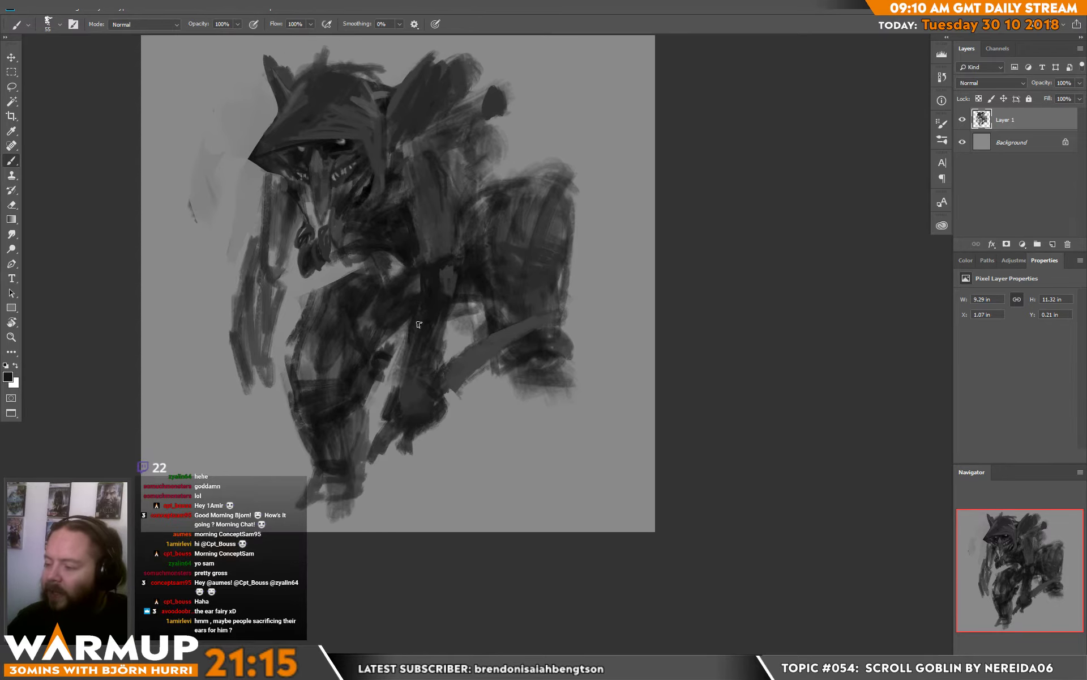
mouse_move(397, 401)
mouse_down()
mouse_move(420, 391)
mouse_move(423, 401)
mouse_move(403, 362)
mouse_move(411, 335)
mouse_move(445, 329)
mouse_move(428, 332)
mouse_move(416, 371)
mouse_move(437, 310)
mouse_move(423, 320)
mouse_up()
alt+click(443, 324)
alt+click(443, 324)
alt+click(426, 367)
alt+click(432, 308)
drag(433, 272, 431, 290)
alt+click(425, 283)
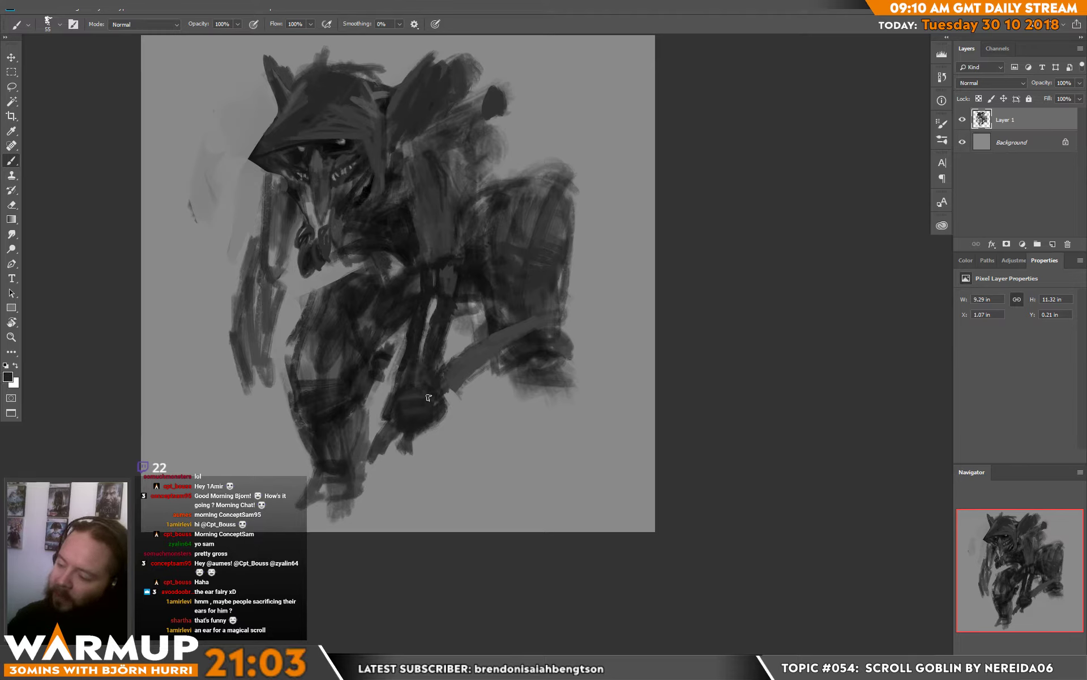
Paint a light band across the wrist of the front hand in white, breaking it up with black and sampled greys.
alt+click(423, 360)
key(x)
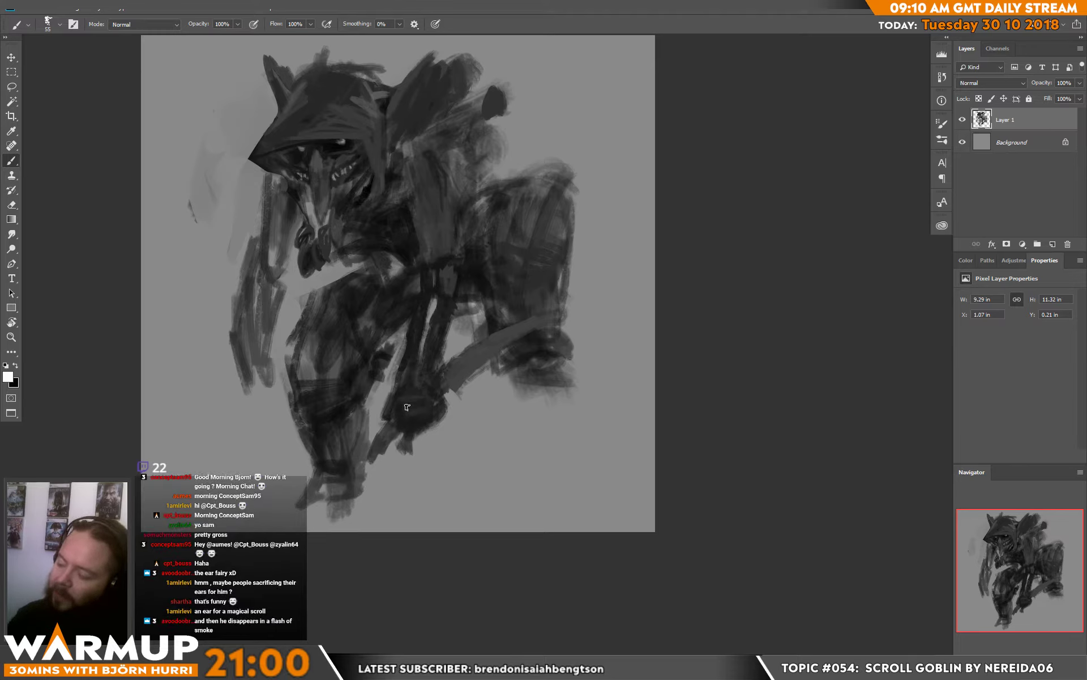
drag(396, 409, 435, 409)
mouse_move(406, 406)
mouse_down()
mouse_move(443, 419)
mouse_move(397, 419)
mouse_up()
alt+click(414, 422)
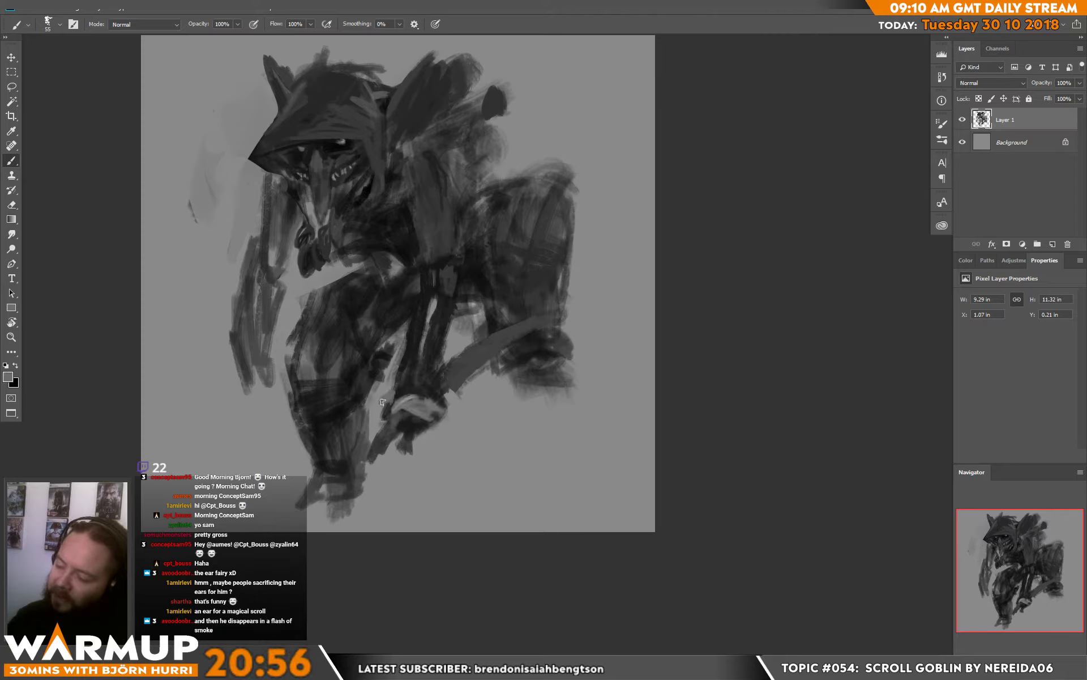
key(d)
drag(402, 407, 436, 412)
alt+click(406, 400)
alt+click(424, 413)
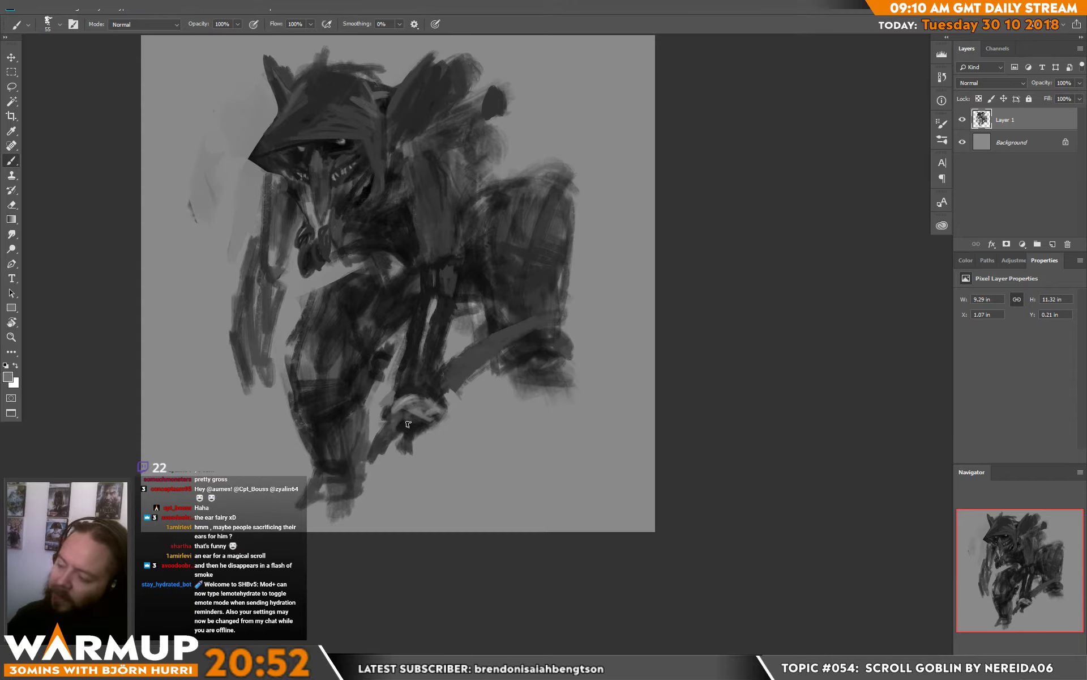
Extend the front hand's fingers downward from the wrist band with sampled grey.
alt+click(416, 407)
drag(403, 416, 378, 468)
key(d)
Define the curved strip leading from the front hand and the rear foot beneath it using sampled greys.
alt+click(463, 379)
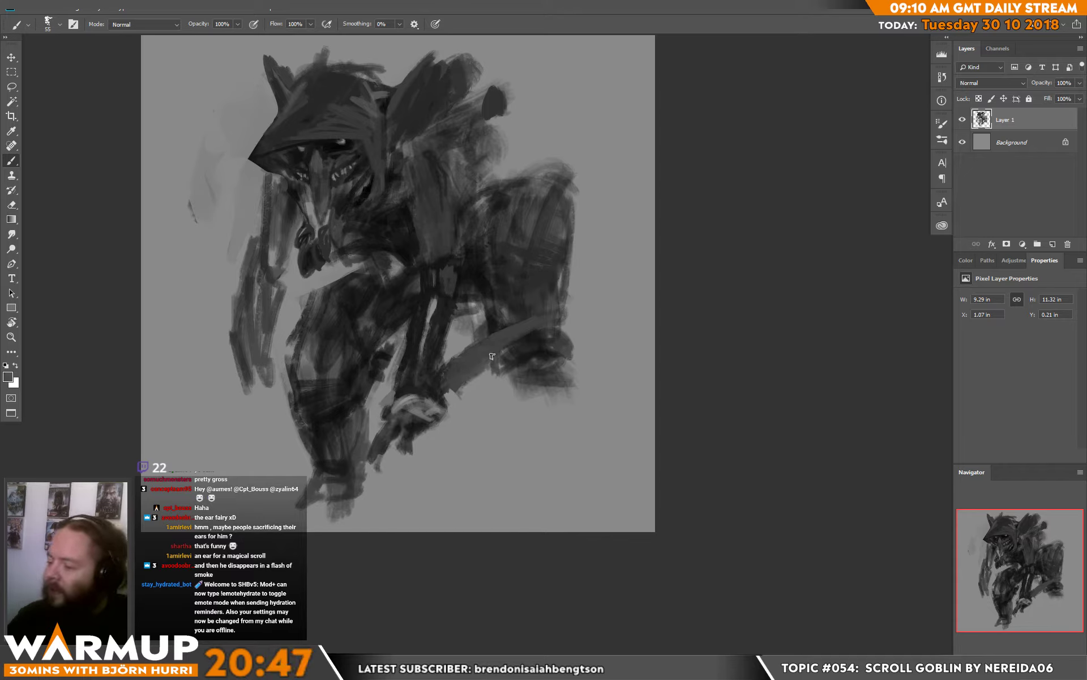
mouse_move(494, 353)
mouse_down()
mouse_move(547, 332)
mouse_move(496, 366)
mouse_up()
alt+click(534, 368)
alt+click(513, 347)
alt+click(487, 388)
alt+click(479, 359)
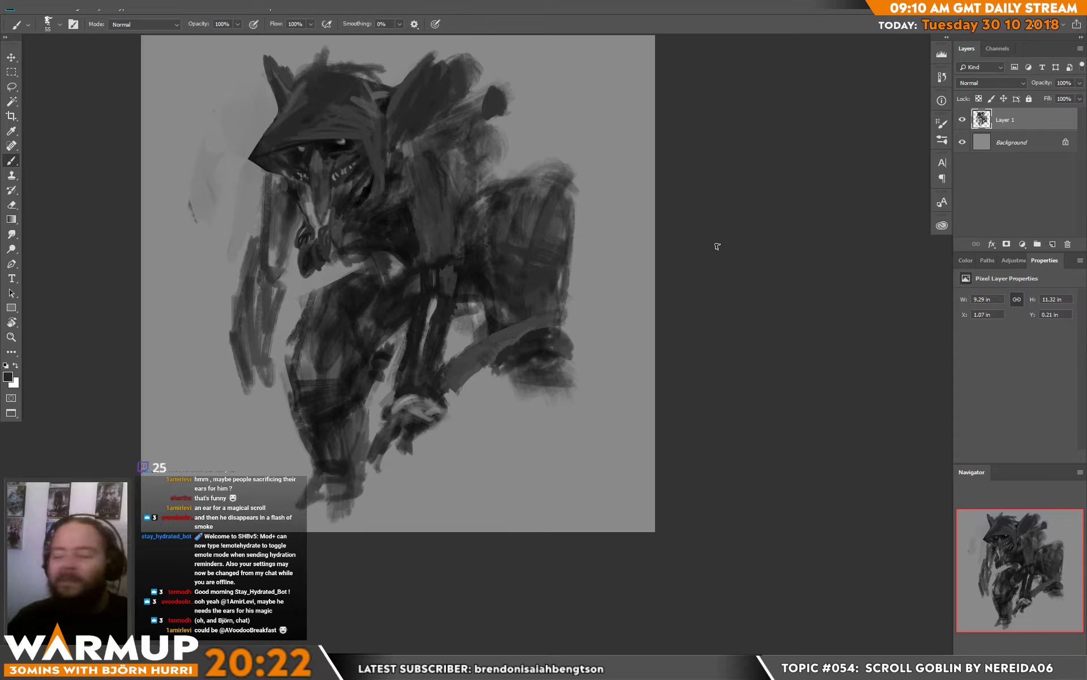
Reduce the brush to 21 px and refine the teeth, mouth corner and hood with sampled tones.
alt+click(344, 218)
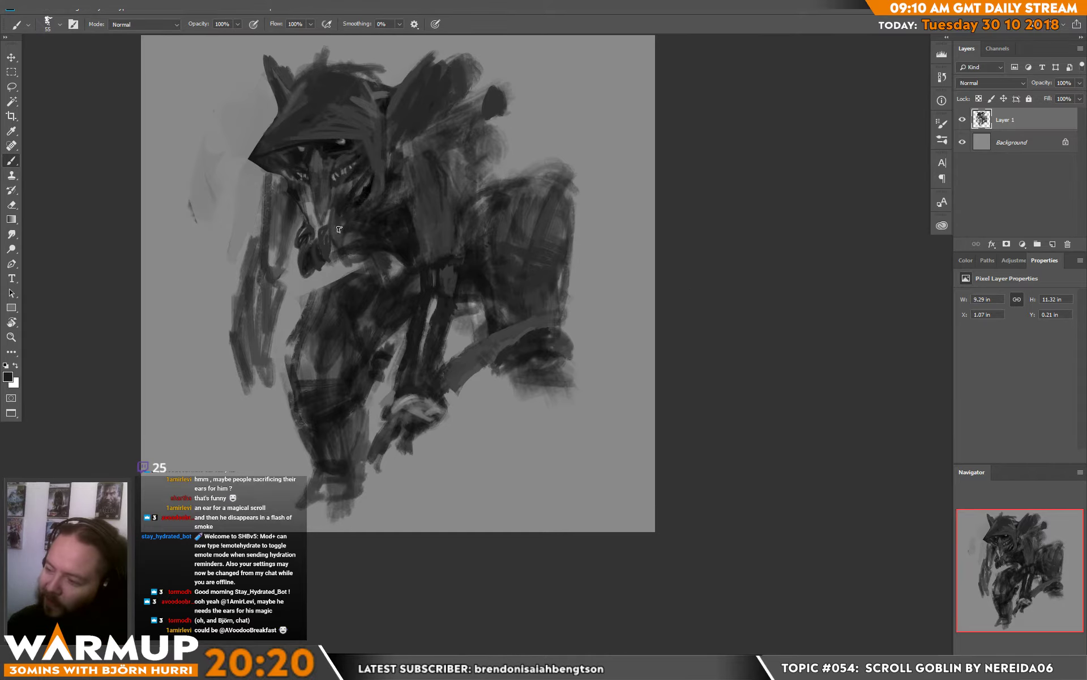
right_click(349, 195)
drag(420, 178, 419, 179)
alt+click(351, 188)
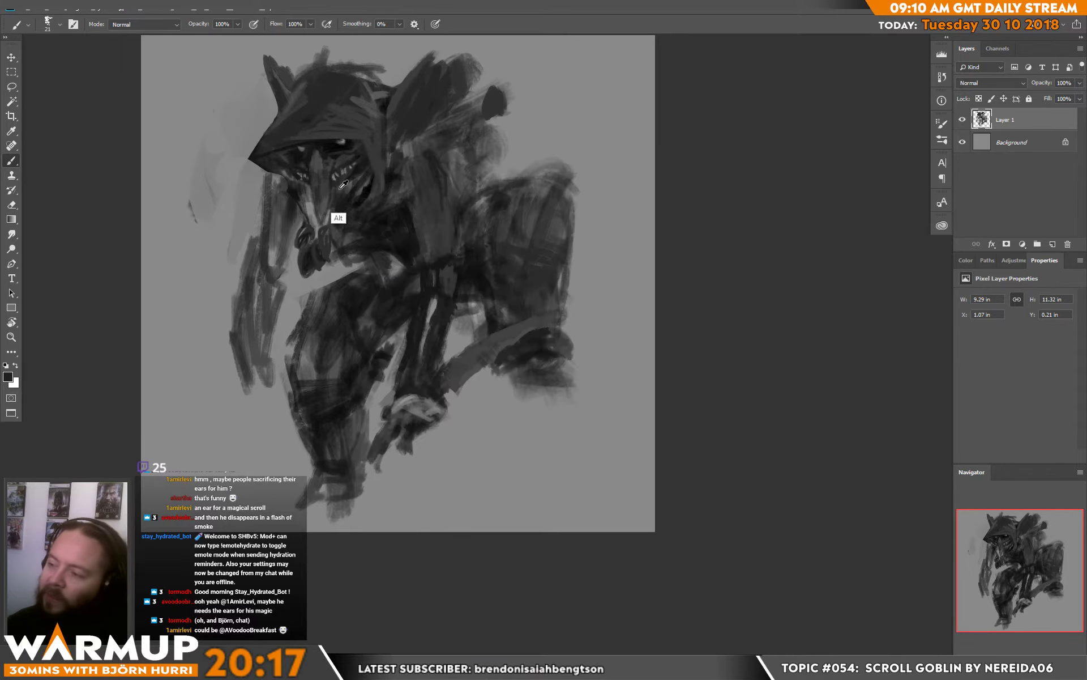
alt+click(351, 174)
alt+click(342, 181)
alt+click(339, 182)
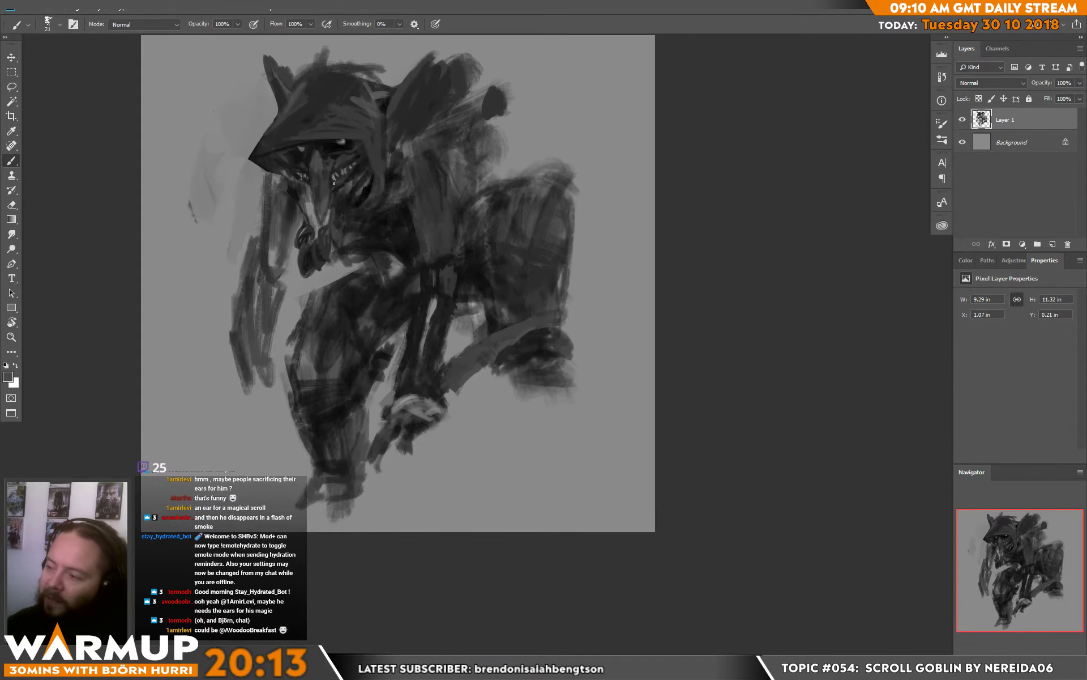
alt+click(338, 179)
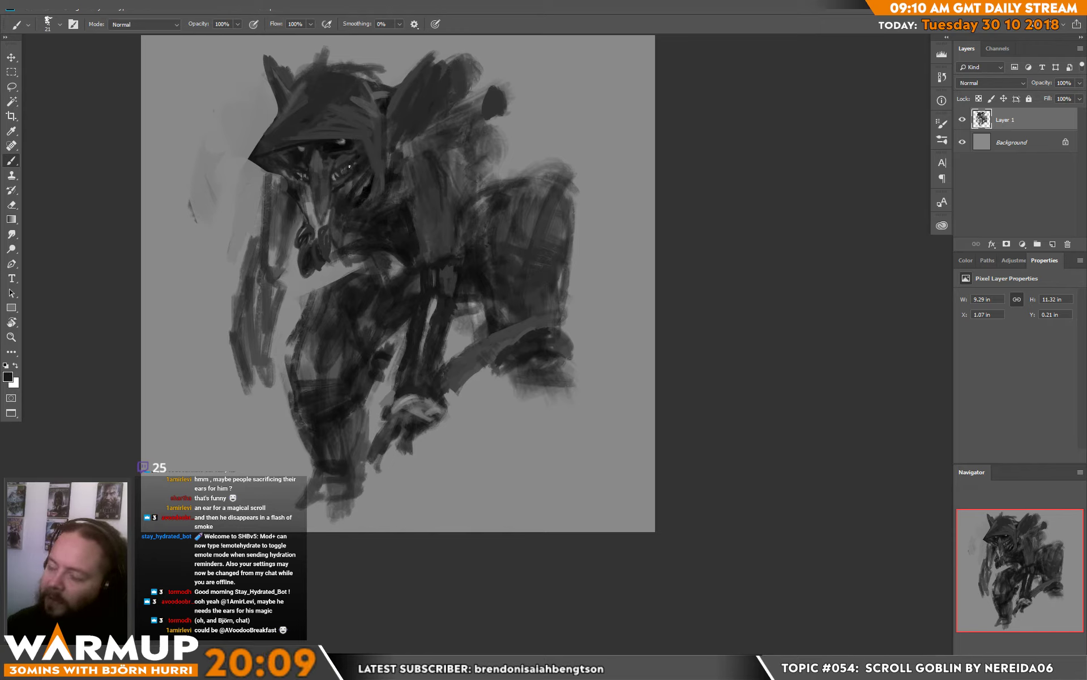
alt+click(340, 175)
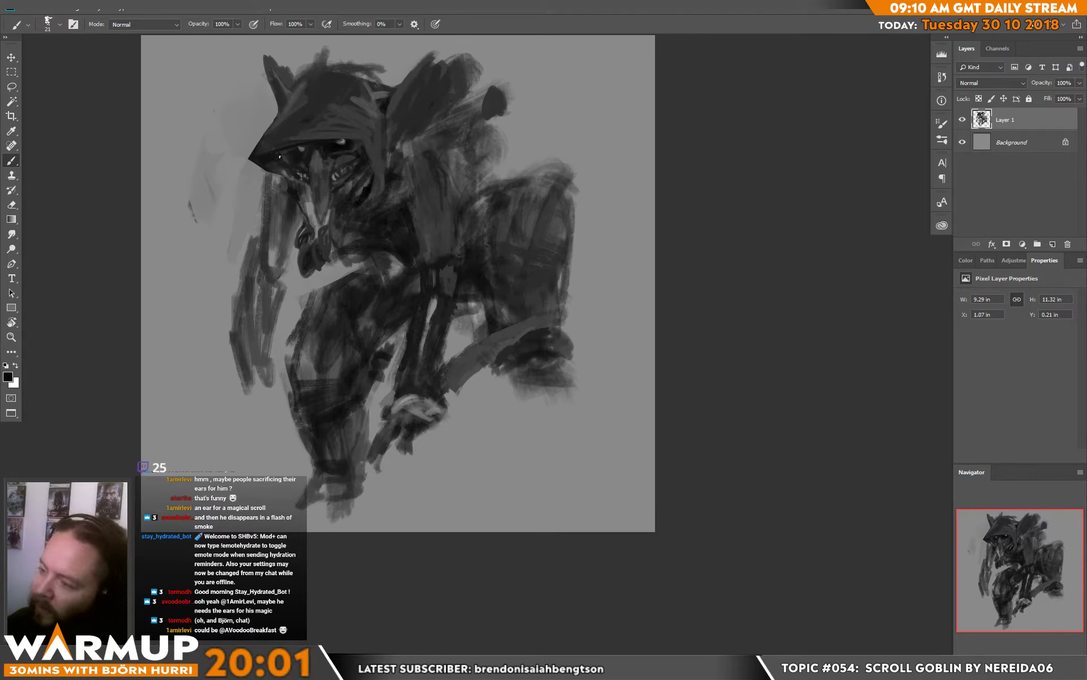
alt+click(322, 86)
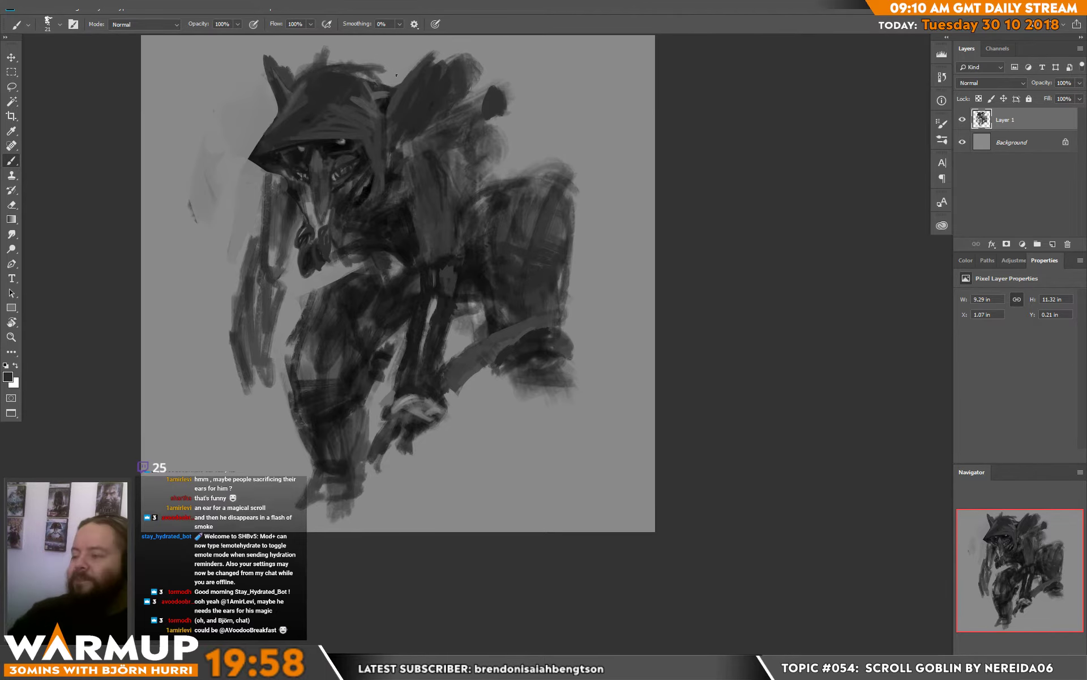
Enlarge the canvas around the figure with the Crop tool, filling the added area with the sampled background grey.
drag(606, 355, 582, 446)
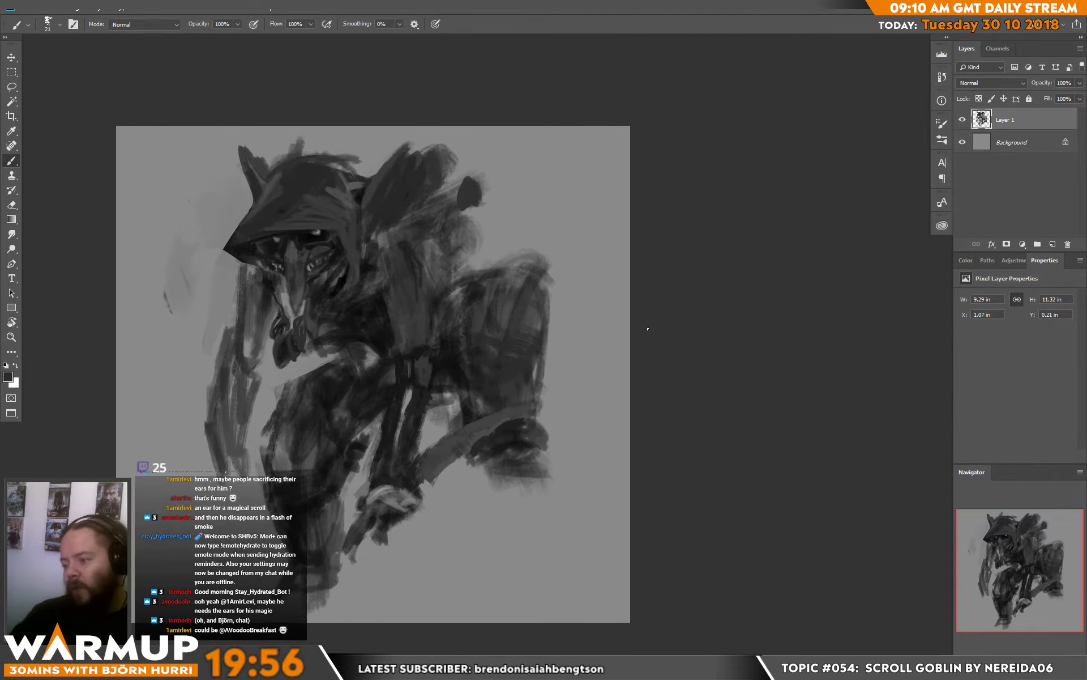
alt+click(598, 284)
key(x)
key(c)
drag(630, 127, 661, 116)
drag(587, 292, 563, 299)
key(Return)
key(b)
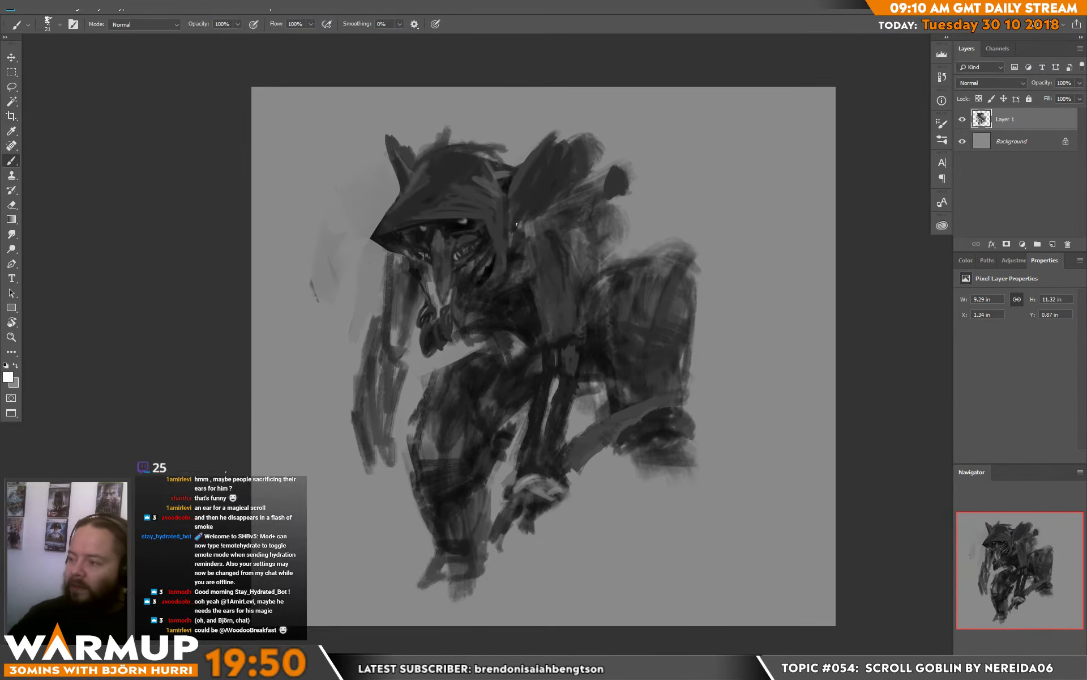
Add a new layer and, with a 73 px brush, paint a dark arc extending the hood backward over the large ear.
key(ctrl+shift+alt+n)
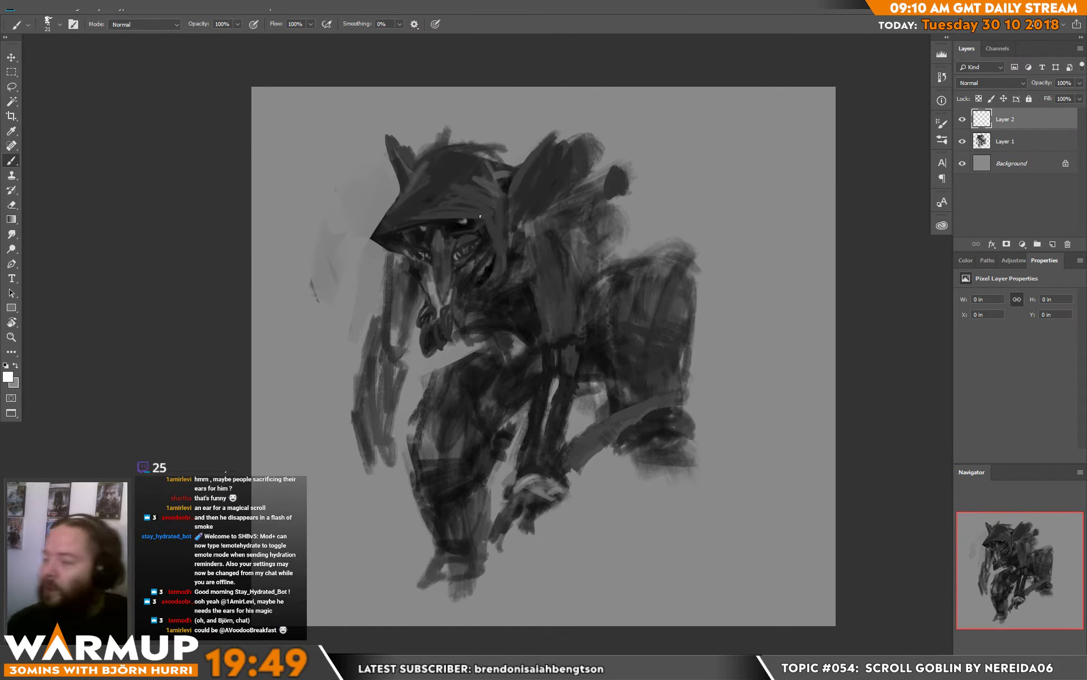
right_click(492, 175)
click(578, 180)
drag(446, 153, 555, 122)
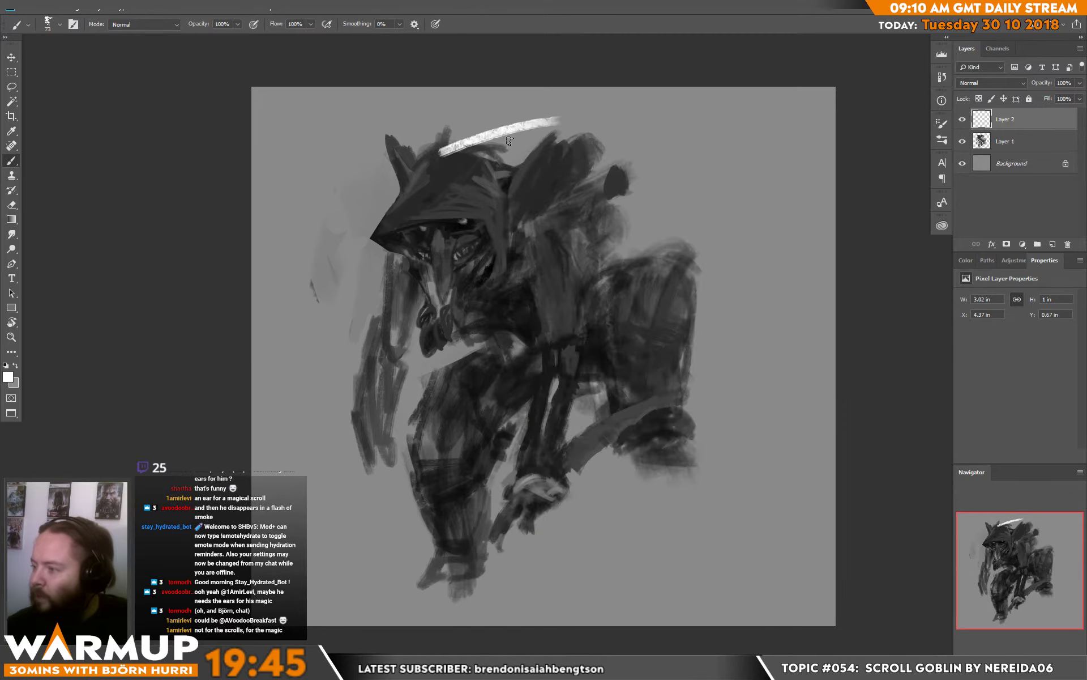
key(ctrl+z)
alt+click(452, 161)
mouse_move(461, 140)
mouse_down()
mouse_move(580, 115)
mouse_move(665, 161)
mouse_up()
mouse_move(573, 125)
mouse_down()
mouse_move(481, 140)
mouse_move(523, 144)
mouse_move(498, 162)
mouse_move(540, 127)
mouse_up()
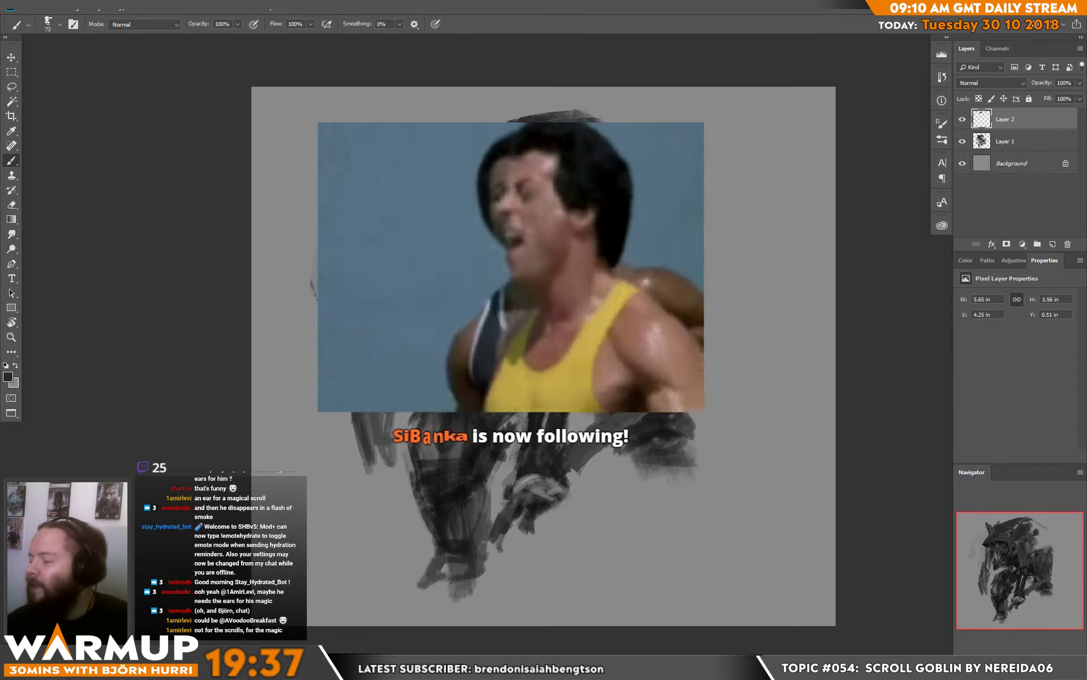
Trim the hood's trailing tip and lighten the area beneath its arc with sampled background grey.
alt+click(709, 137)
drag(676, 149, 718, 134)
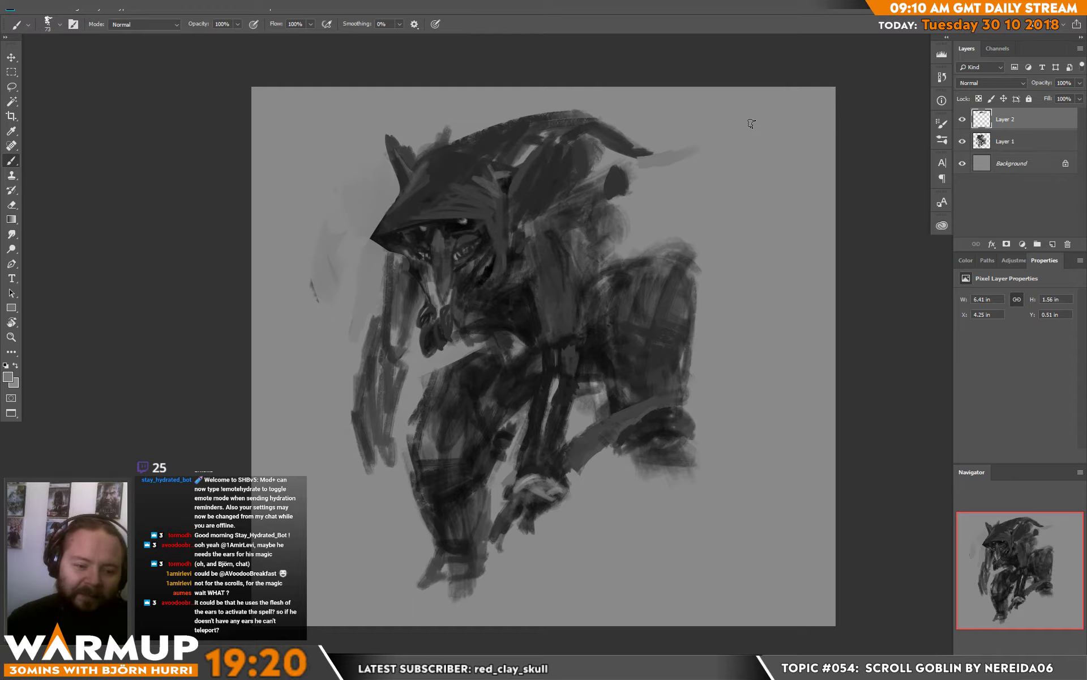
drag(564, 128, 502, 173)
Paint a round scroll-like end beneath the hood's trailing arc and surround it with sampled darks and black.
alt+click(680, 193)
mouse_move(582, 150)
mouse_down()
mouse_move(554, 190)
mouse_move(599, 171)
mouse_move(602, 187)
mouse_move(579, 178)
mouse_up()
alt+click(604, 186)
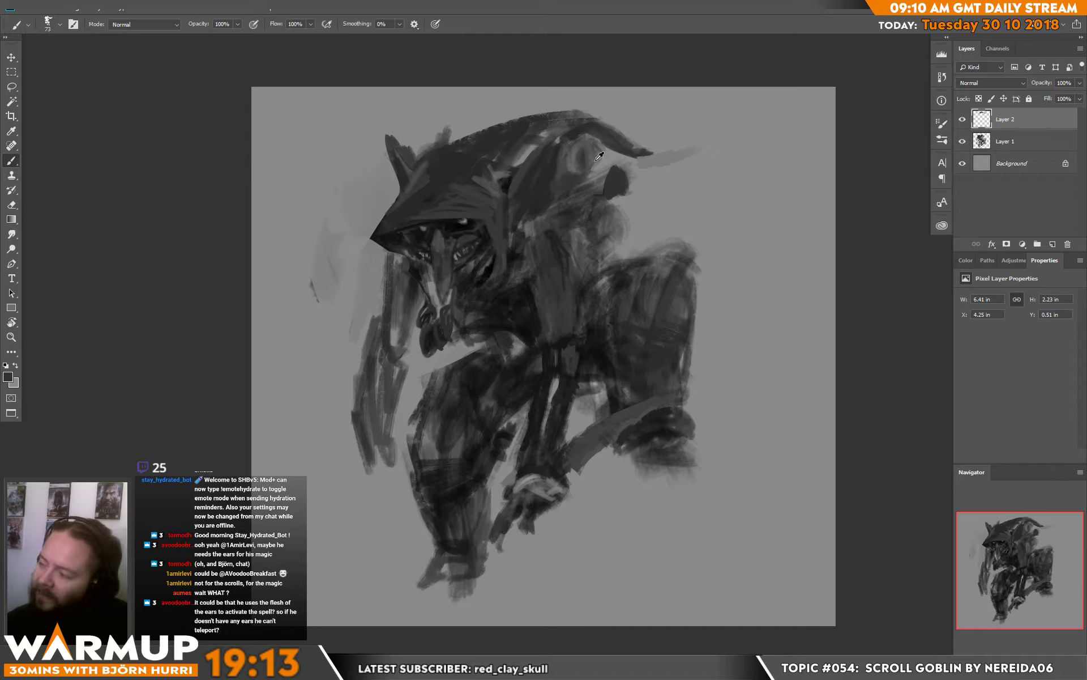
alt+click(577, 133)
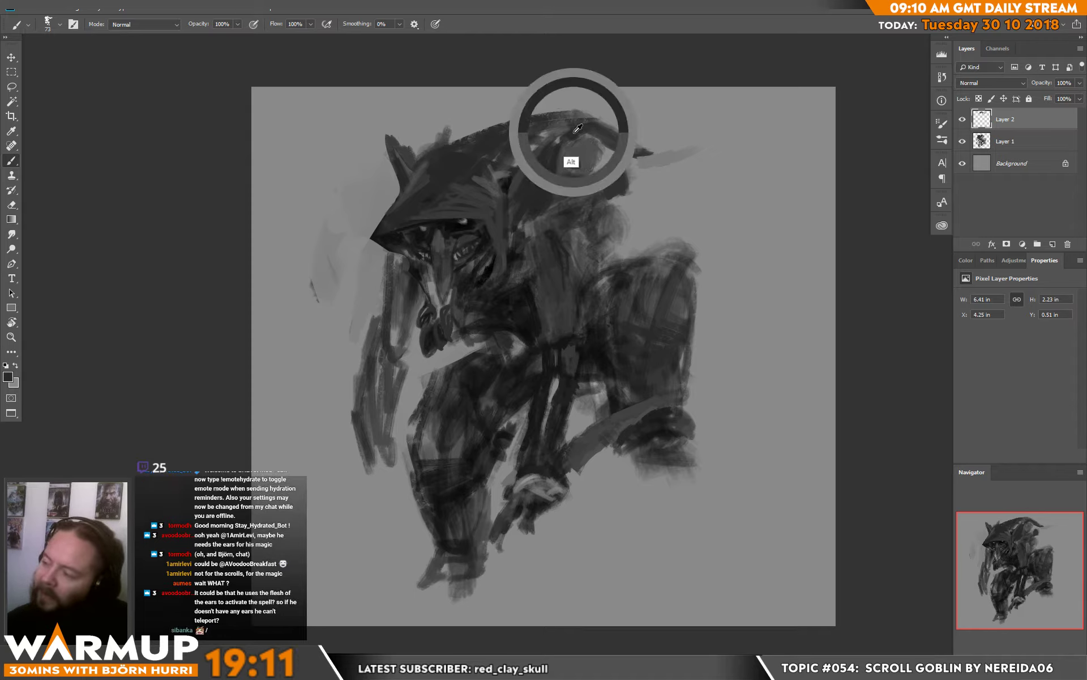
mouse_move(579, 150)
mouse_down()
mouse_move(548, 185)
mouse_move(620, 150)
mouse_move(549, 202)
mouse_move(587, 177)
mouse_move(560, 199)
mouse_move(585, 183)
mouse_move(600, 199)
mouse_up()
key(d)
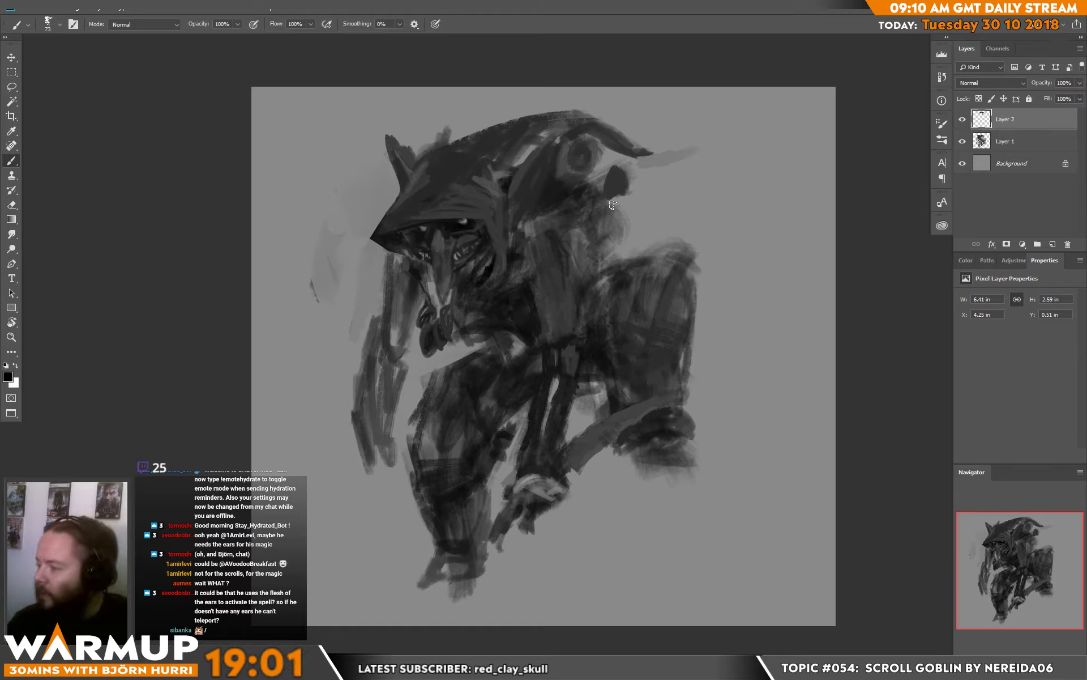
alt+click(596, 188)
alt+click(573, 188)
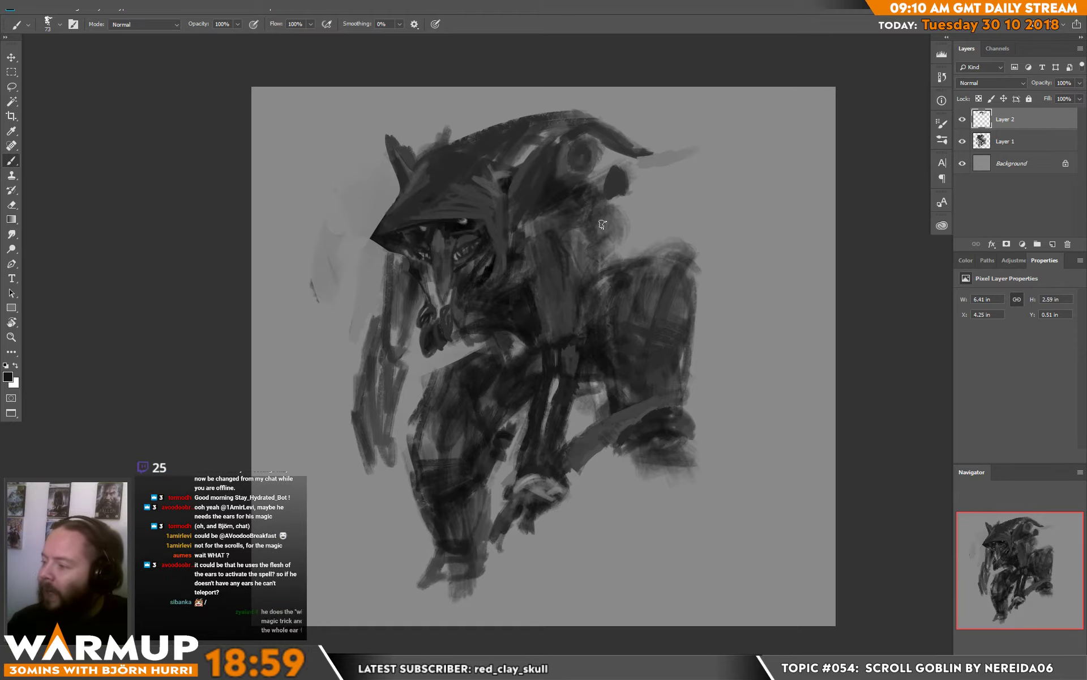
Fill in the goblin's back and the torso's rear edge down to the waist with sampled dark greys.
mouse_move(598, 212)
mouse_down()
mouse_move(600, 224)
mouse_move(608, 214)
mouse_move(594, 224)
mouse_move(606, 243)
mouse_move(623, 231)
mouse_move(621, 252)
mouse_move(599, 255)
mouse_up()
alt+click(627, 252)
alt+click(605, 217)
mouse_move(593, 250)
mouse_down()
mouse_move(587, 227)
mouse_move(576, 259)
mouse_move(603, 261)
mouse_move(535, 276)
mouse_move(540, 241)
mouse_move(553, 267)
mouse_move(538, 280)
mouse_move(572, 286)
mouse_move(544, 300)
mouse_move(566, 318)
mouse_move(558, 348)
mouse_up()
alt+click(530, 244)
Fill in the hanging arm's upper part beside the face and build up its elbow with sampled greys.
alt+click(396, 331)
mouse_move(392, 340)
mouse_down()
mouse_move(391, 289)
mouse_move(409, 293)
mouse_move(379, 303)
mouse_move(389, 262)
mouse_up()
mouse_move(386, 304)
mouse_down()
mouse_move(380, 295)
mouse_move(364, 356)
mouse_up()
alt+click(412, 291)
drag(407, 269, 407, 284)
mouse_move(387, 336)
mouse_down()
mouse_move(405, 325)
mouse_move(398, 336)
mouse_up()
alt+click(400, 364)
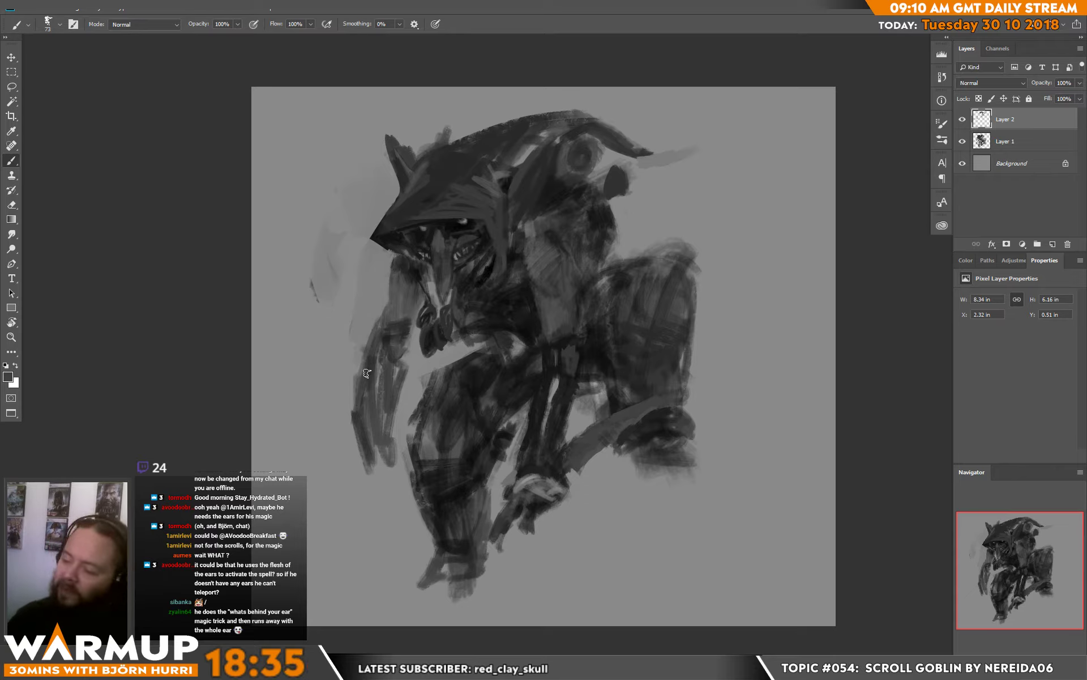
Paint the hanging arm's forearm down to the wrist in dark grey and black.
mouse_move(367, 373)
mouse_down()
mouse_move(385, 417)
mouse_move(364, 358)
mouse_move(379, 332)
mouse_move(354, 442)
mouse_move(362, 431)
mouse_move(362, 456)
mouse_move(353, 446)
mouse_move(380, 435)
mouse_move(534, 434)
mouse_move(376, 461)
mouse_move(375, 441)
mouse_move(372, 492)
mouse_up()
key(d)
alt+click(378, 444)
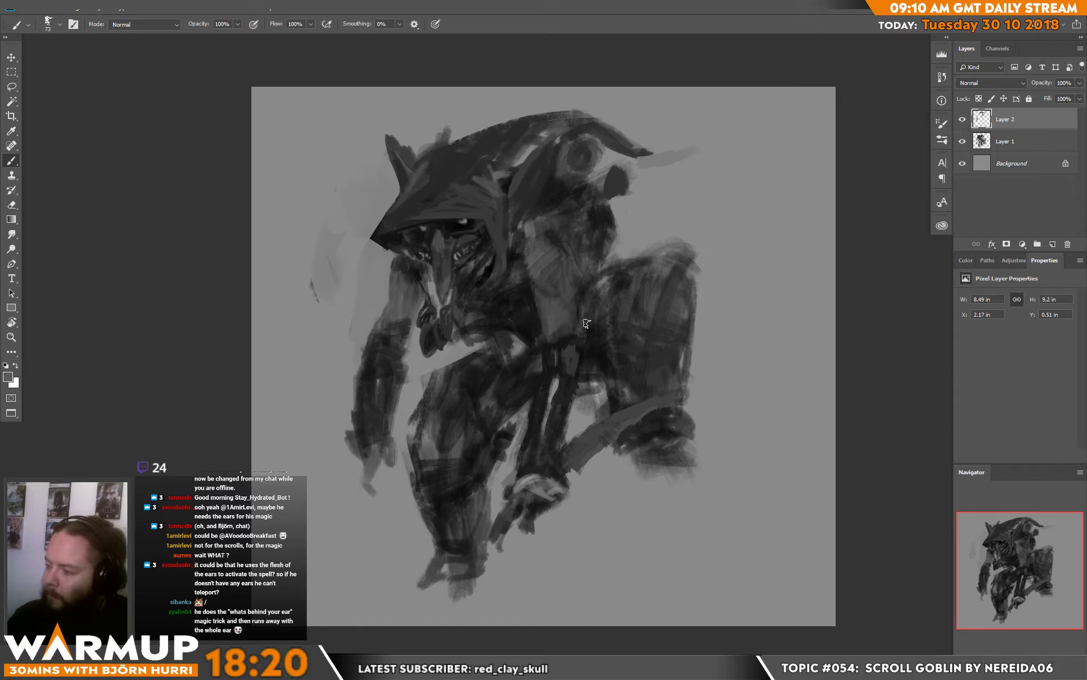
Paint the hanging hand with long, clawed fingers in sampled grey and firm up the front foot's base.
alt+click(367, 467)
mouse_move(367, 469)
mouse_down()
mouse_move(389, 523)
mouse_move(401, 505)
mouse_move(384, 533)
mouse_move(411, 532)
mouse_up()
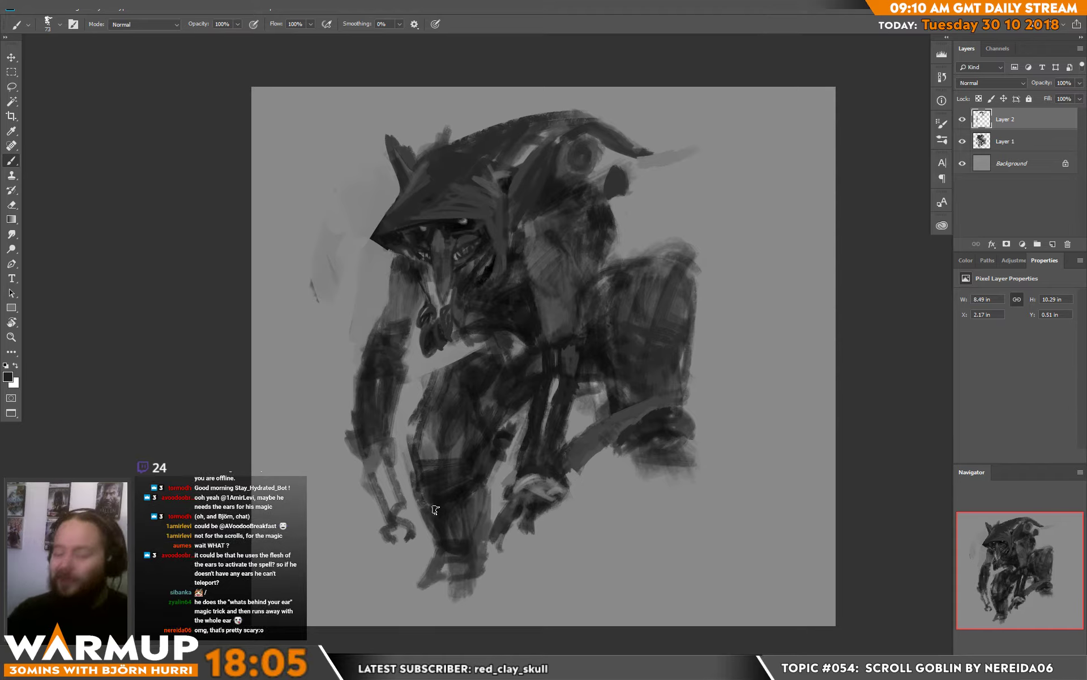
drag(436, 581, 472, 584)
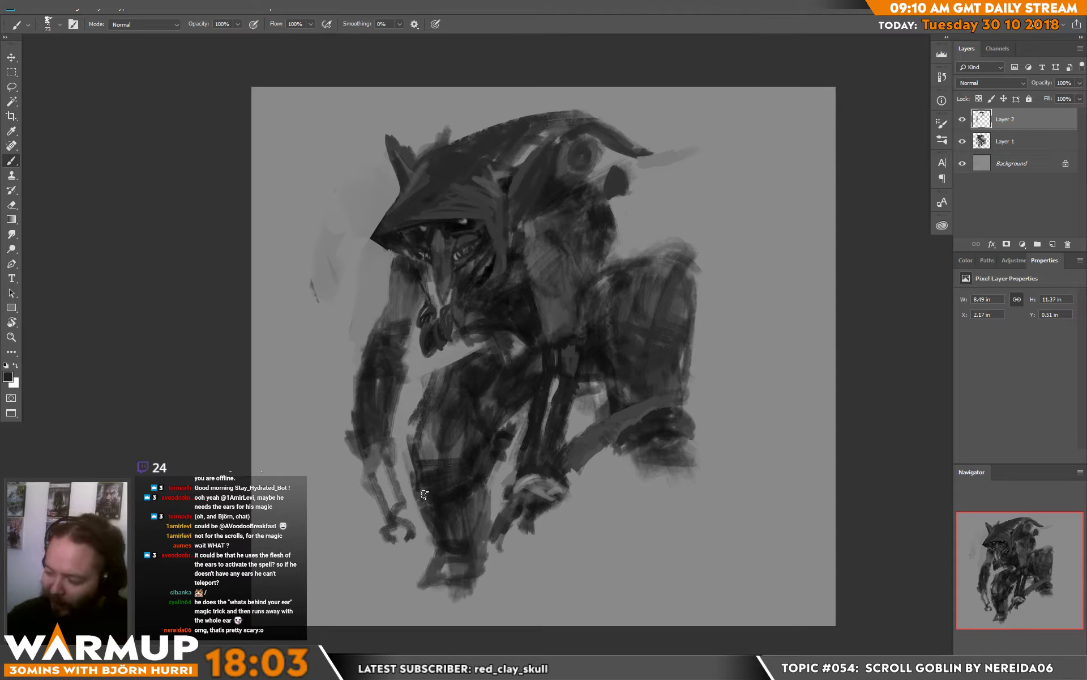
Paint the front leg's knee and shin with a sampled mid grey and near-black to build up its form.
alt+click(429, 454)
drag(443, 453, 426, 444)
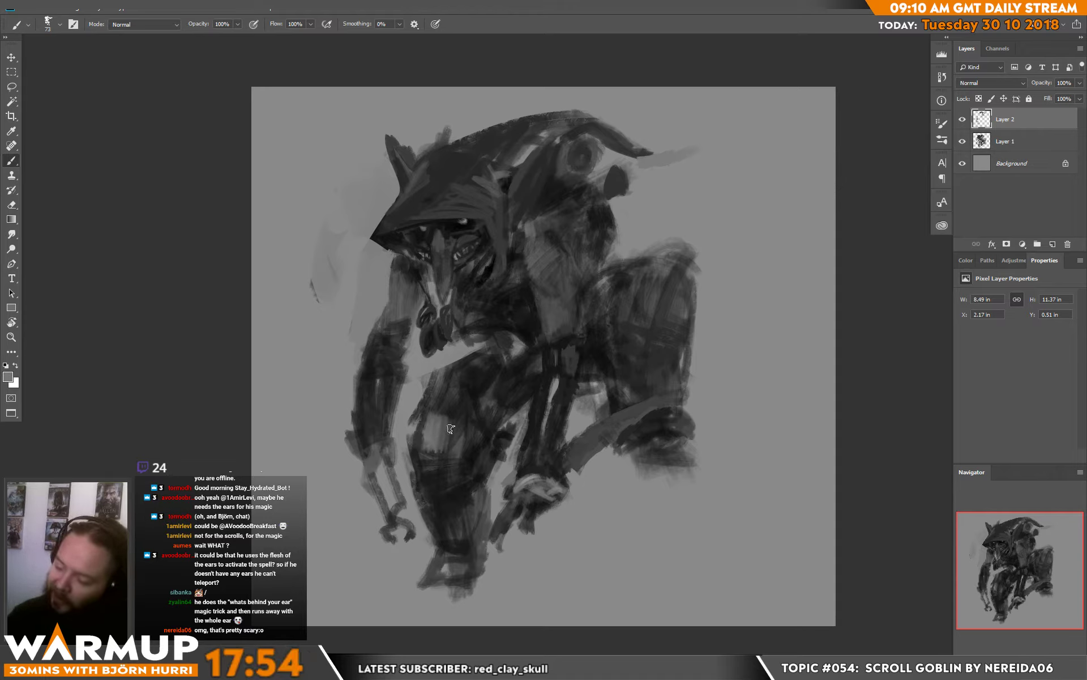
drag(448, 412, 435, 439)
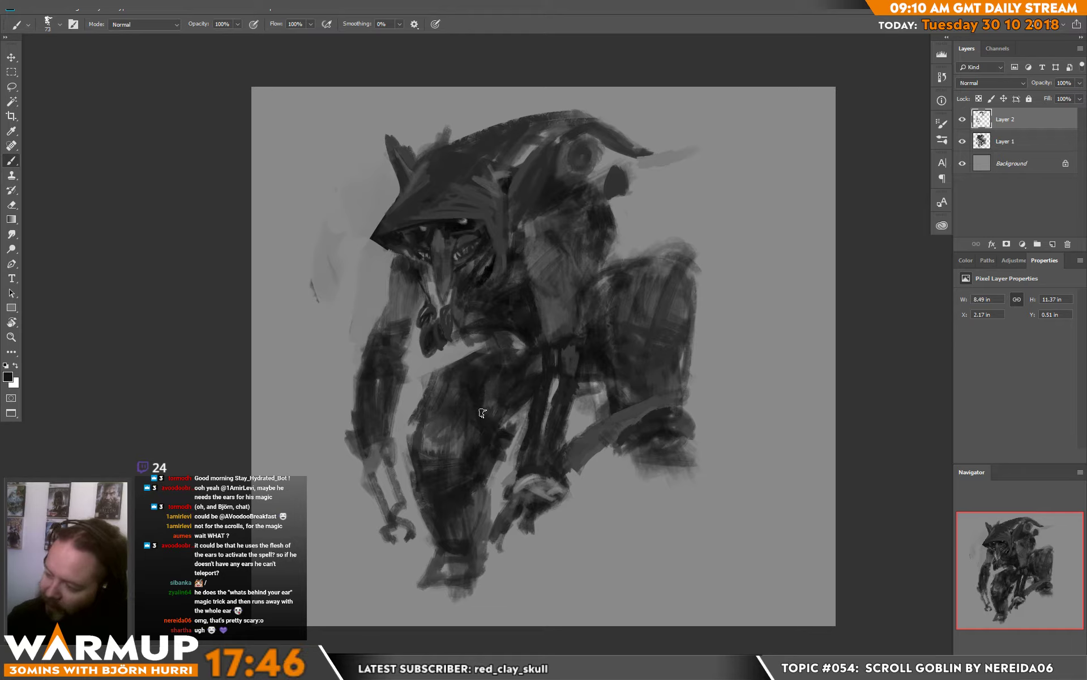
Reduce the brush to 37 px and define the hanging arm's wrist and hand in dark and sampled greys.
right_click(392, 418)
click(448, 229)
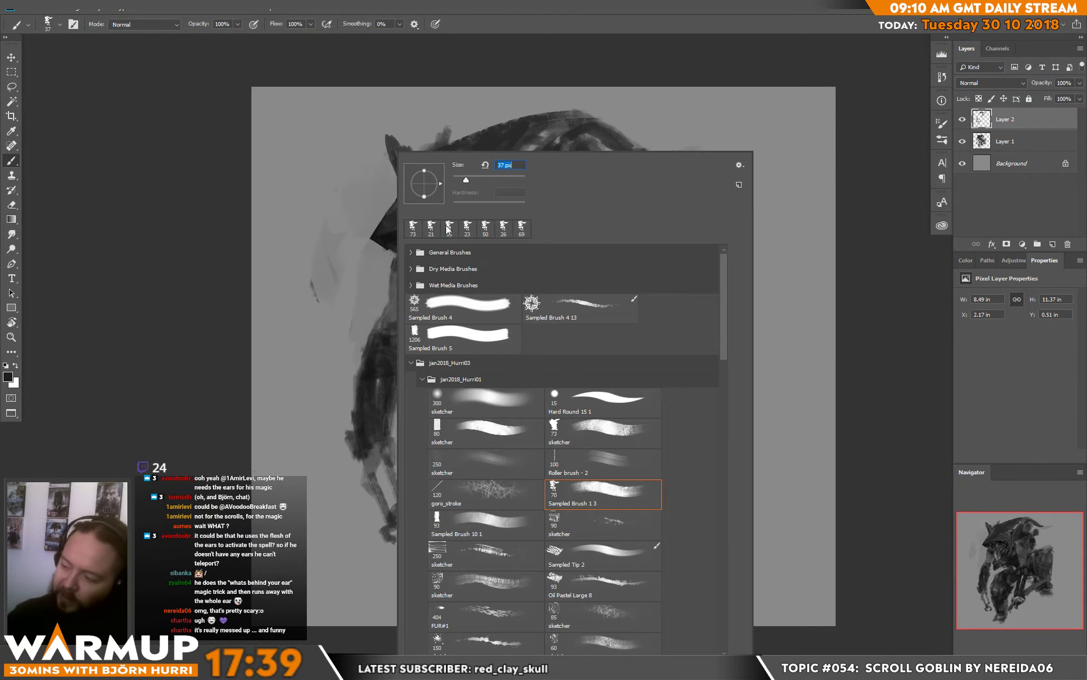
click(369, 447)
drag(375, 444, 393, 464)
alt+click(389, 479)
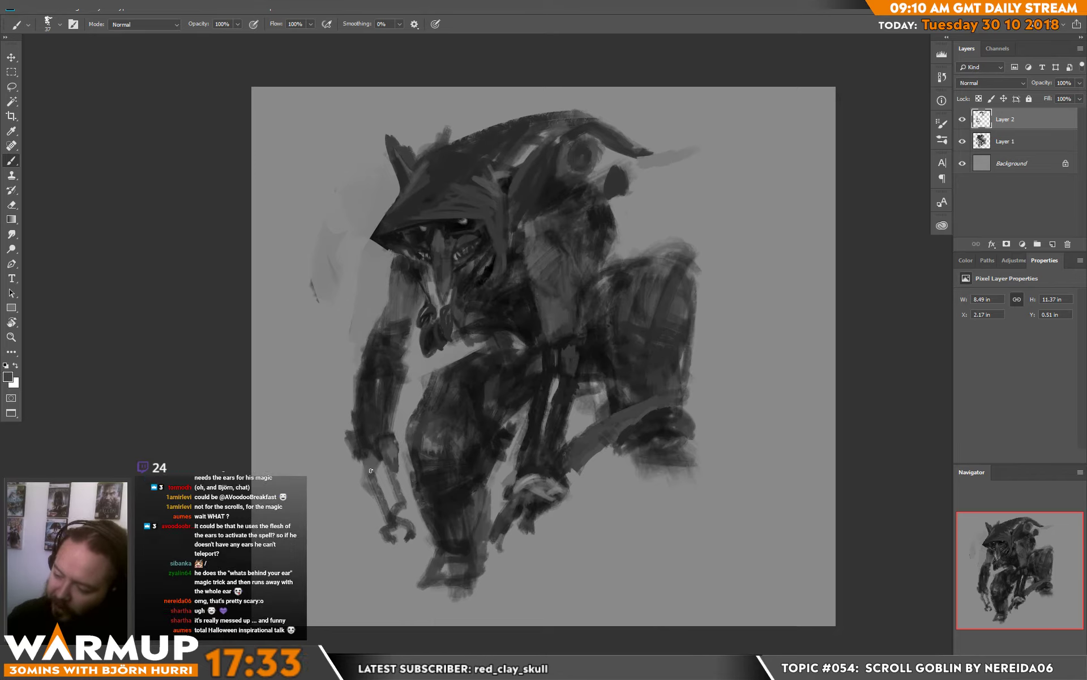
drag(367, 471, 371, 482)
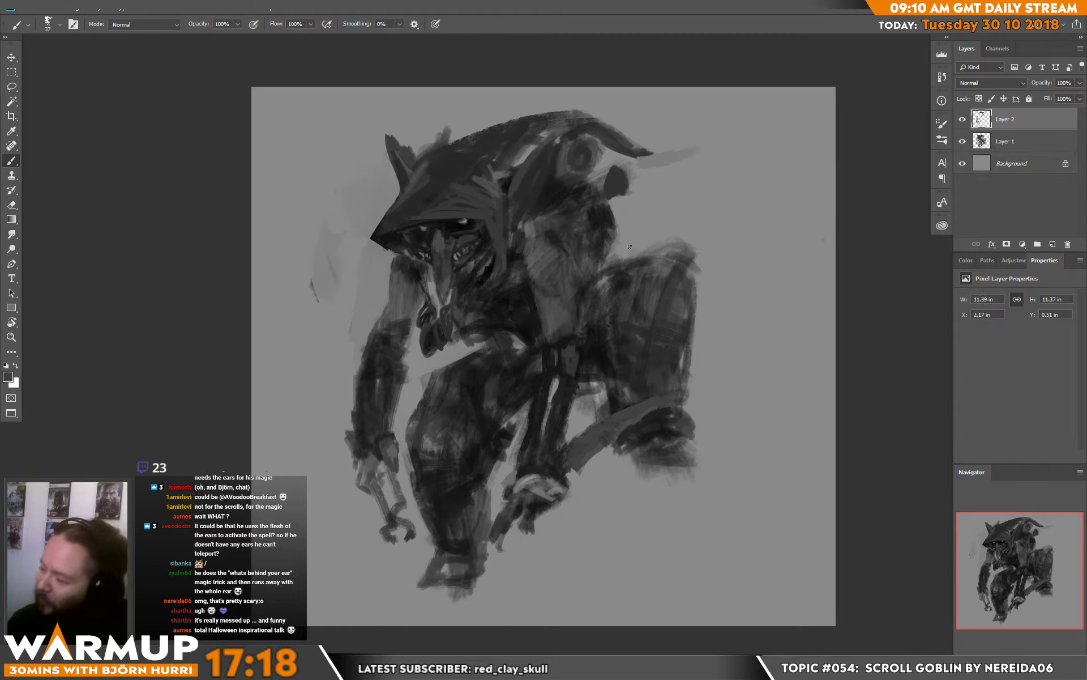
Enlarge the brush to 83 px and darken the large rear mass behind the waist with black.
right_click(638, 361)
drag(709, 180, 726, 181)
click(846, 131)
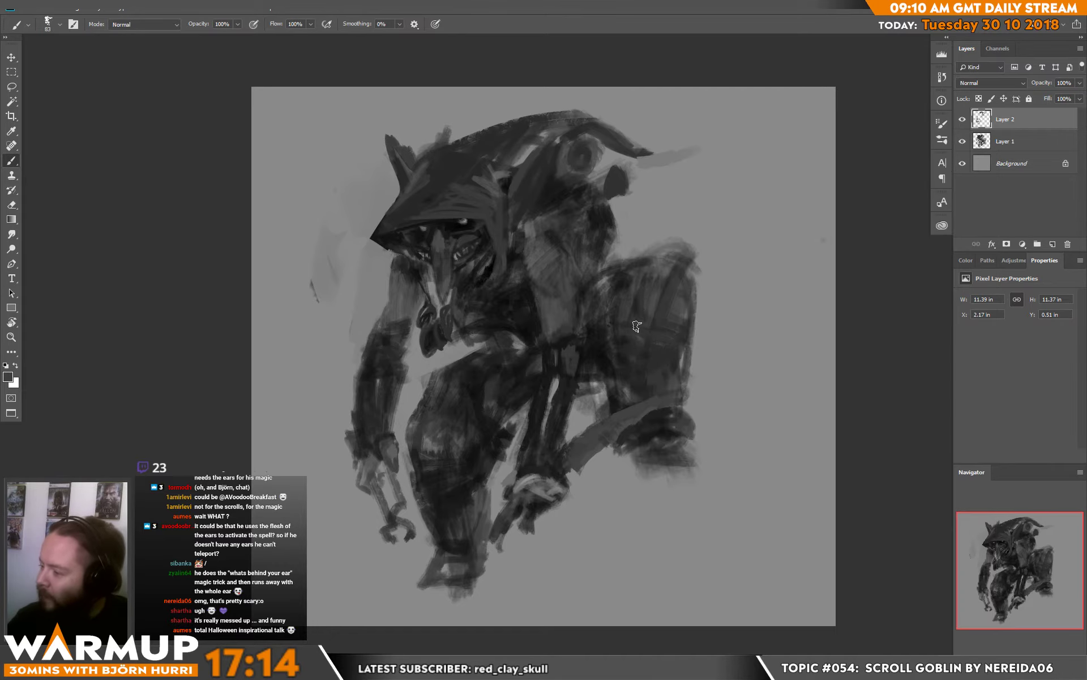
key(d)
mouse_move(636, 321)
mouse_down()
mouse_move(646, 340)
mouse_move(659, 347)
mouse_move(642, 377)
mouse_move(667, 370)
mouse_move(685, 386)
mouse_move(678, 349)
mouse_move(683, 299)
mouse_up()
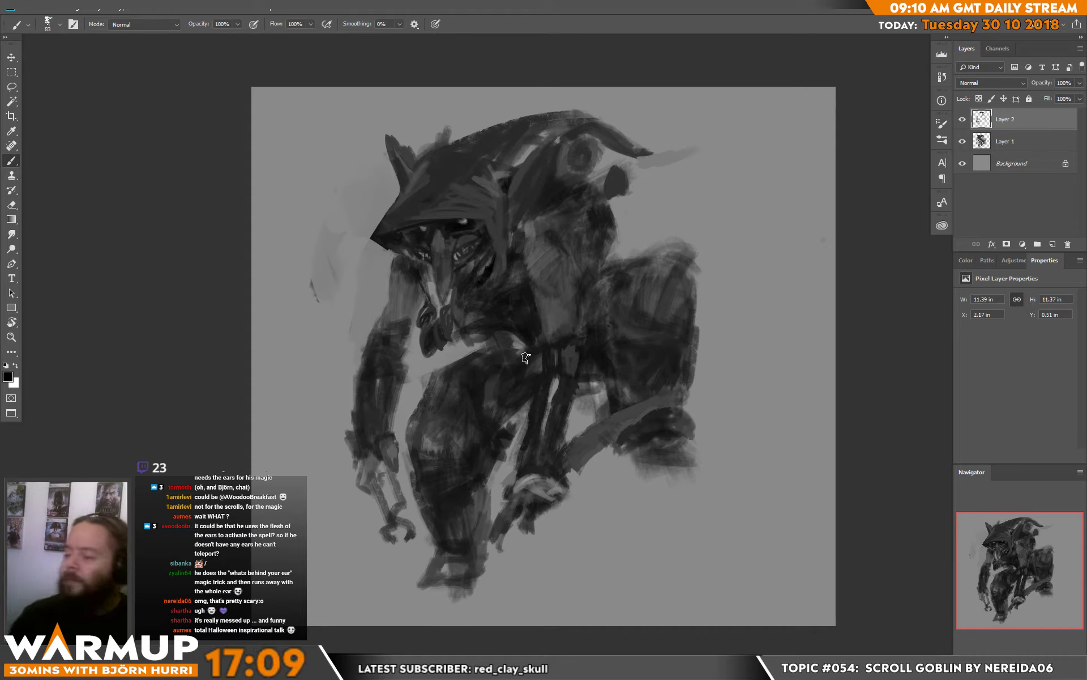
Flip the canvas horizontally and stamp all visible layers onto a new top layer.
click(79, 12)
mouse_move(130, 114)
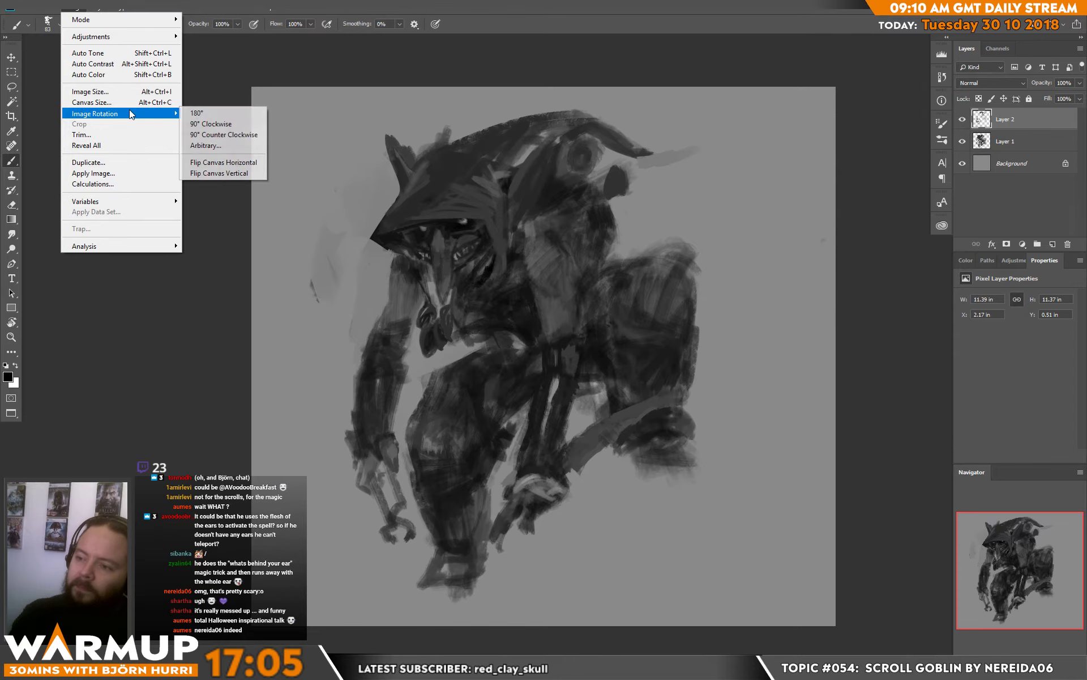
click(256, 161)
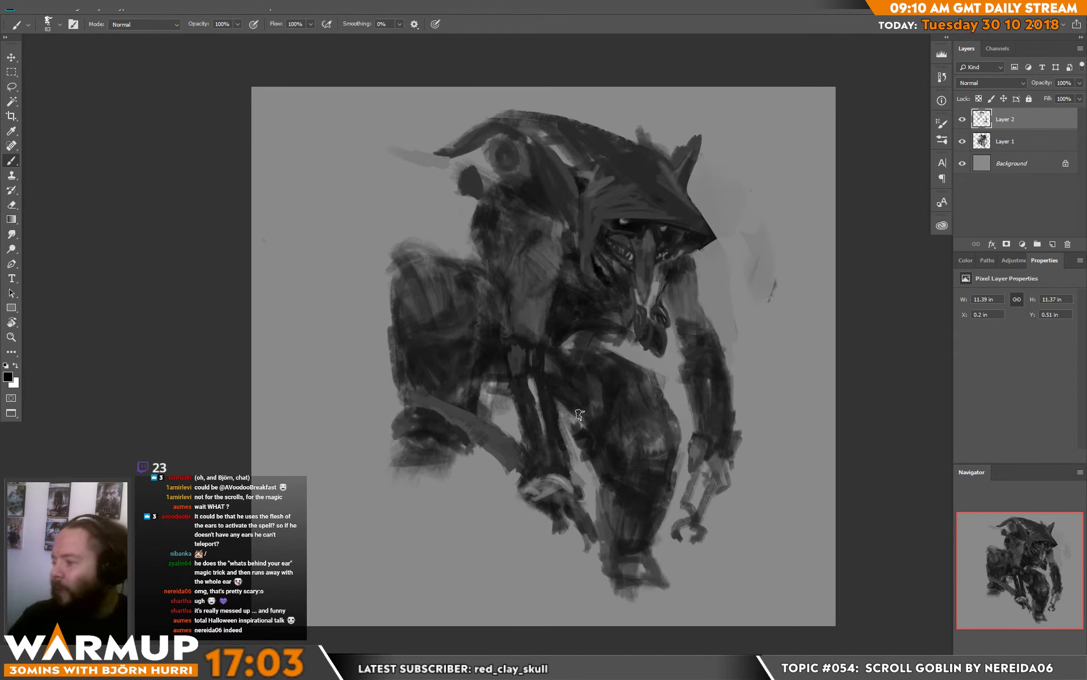
key(ctrl+alt+shift+e)
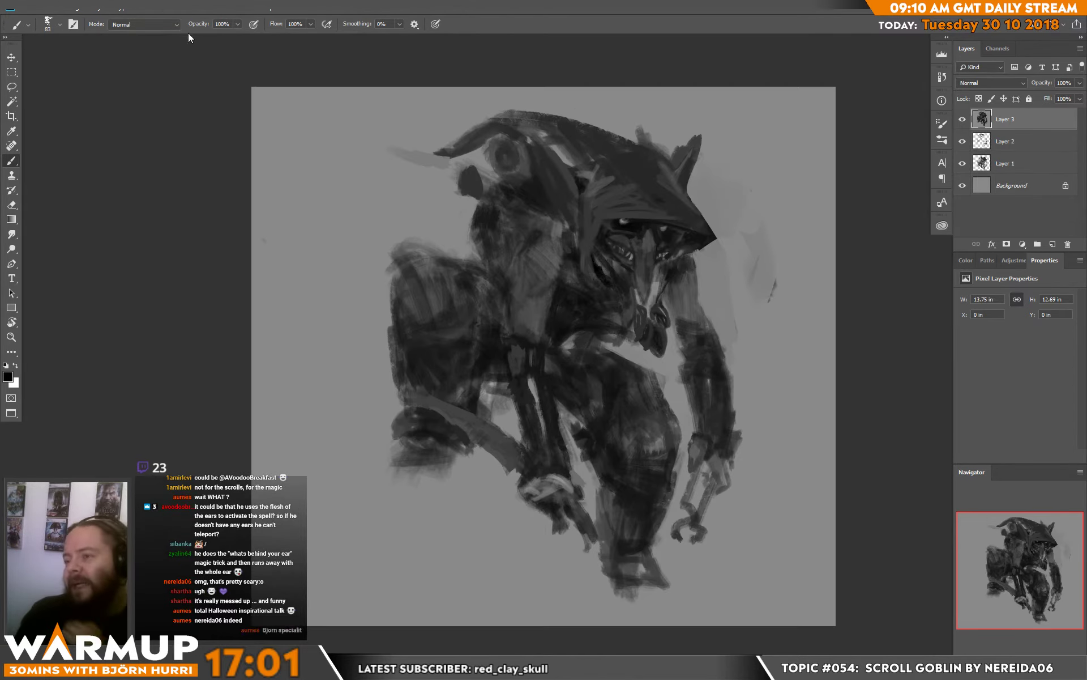
Reshape the hood and the rear mass's outline on the merged layer with Liquify, using a brush size of 722.
click(170, 7)
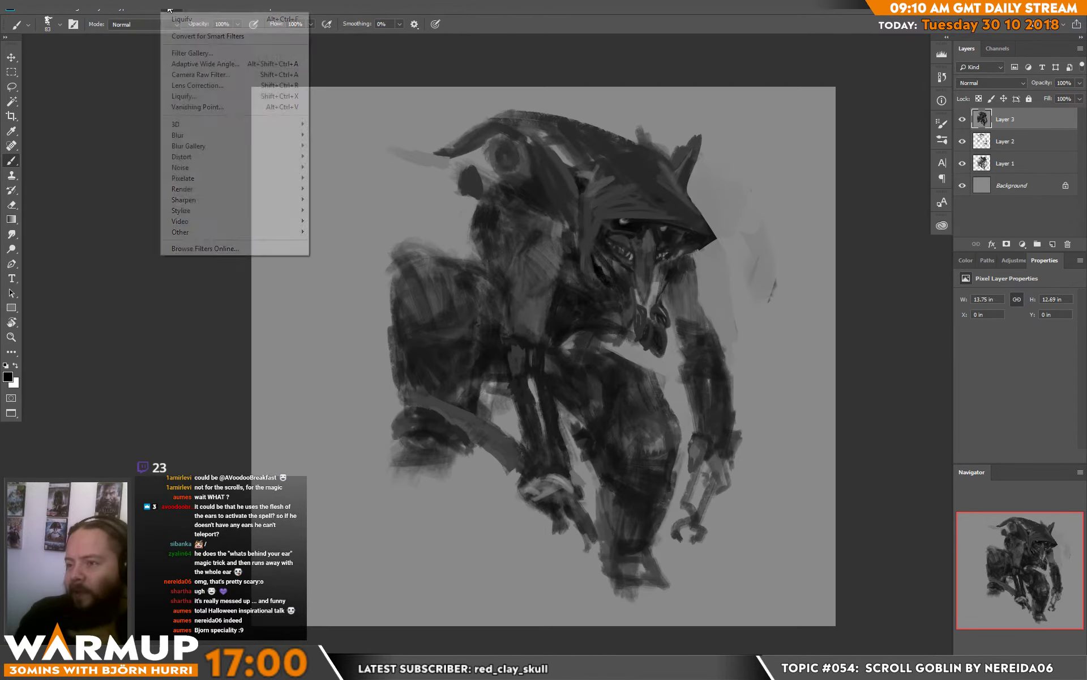
click(190, 100)
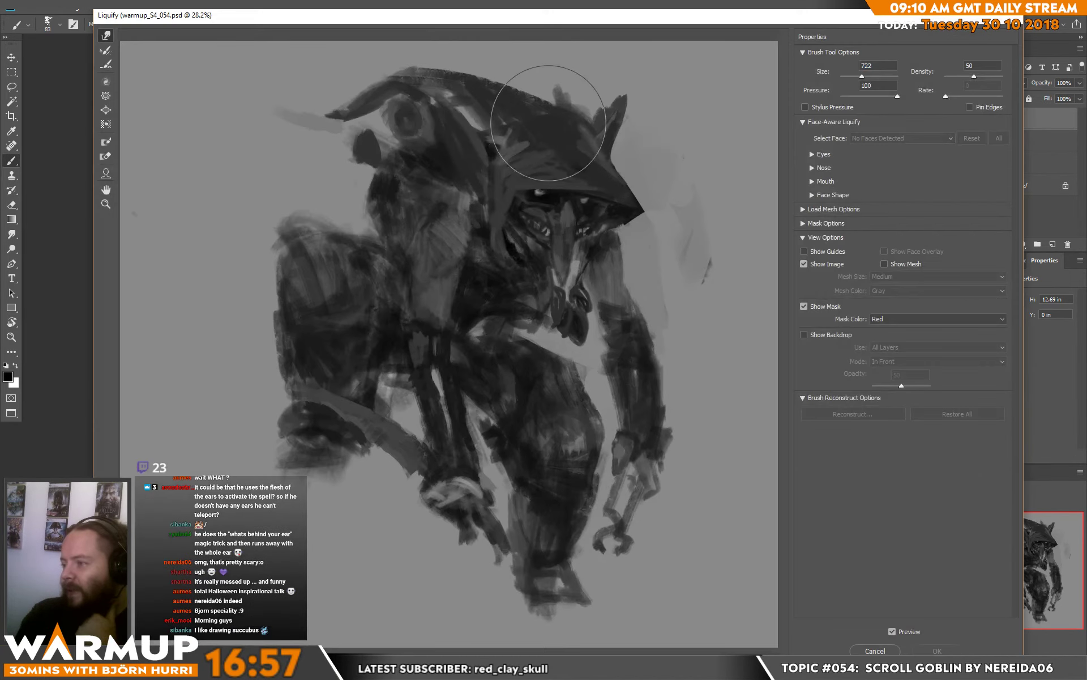
mouse_move(501, 66)
mouse_down()
mouse_move(509, 76)
mouse_move(493, 68)
mouse_move(592, 134)
mouse_move(590, 168)
mouse_up()
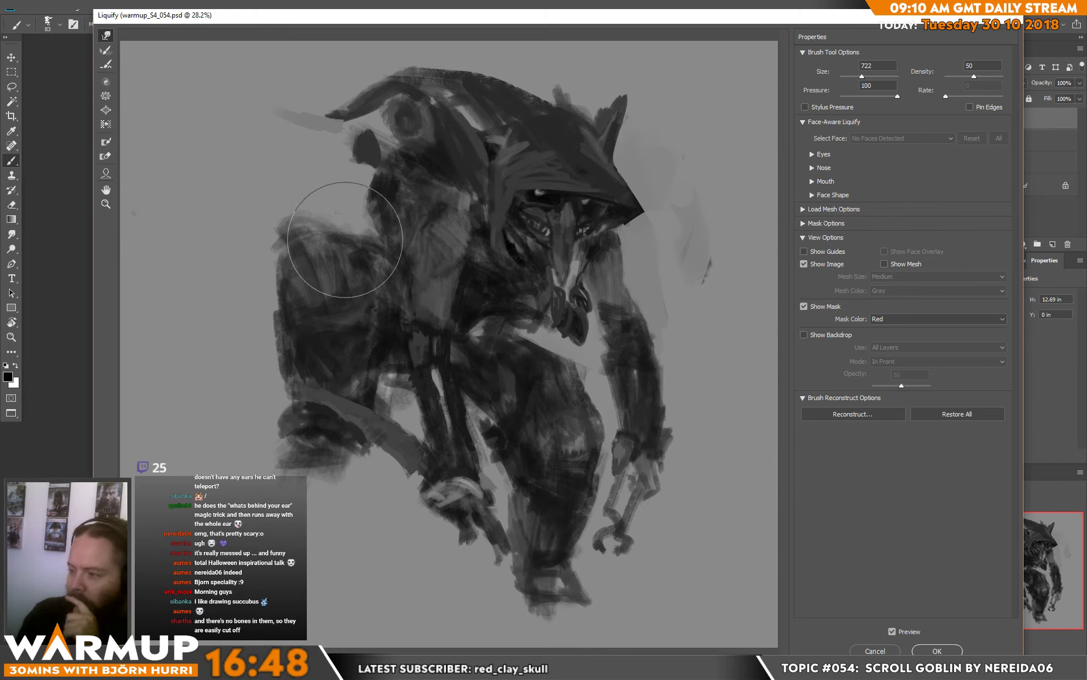
mouse_move(351, 236)
mouse_down()
mouse_move(377, 232)
mouse_move(298, 279)
mouse_up()
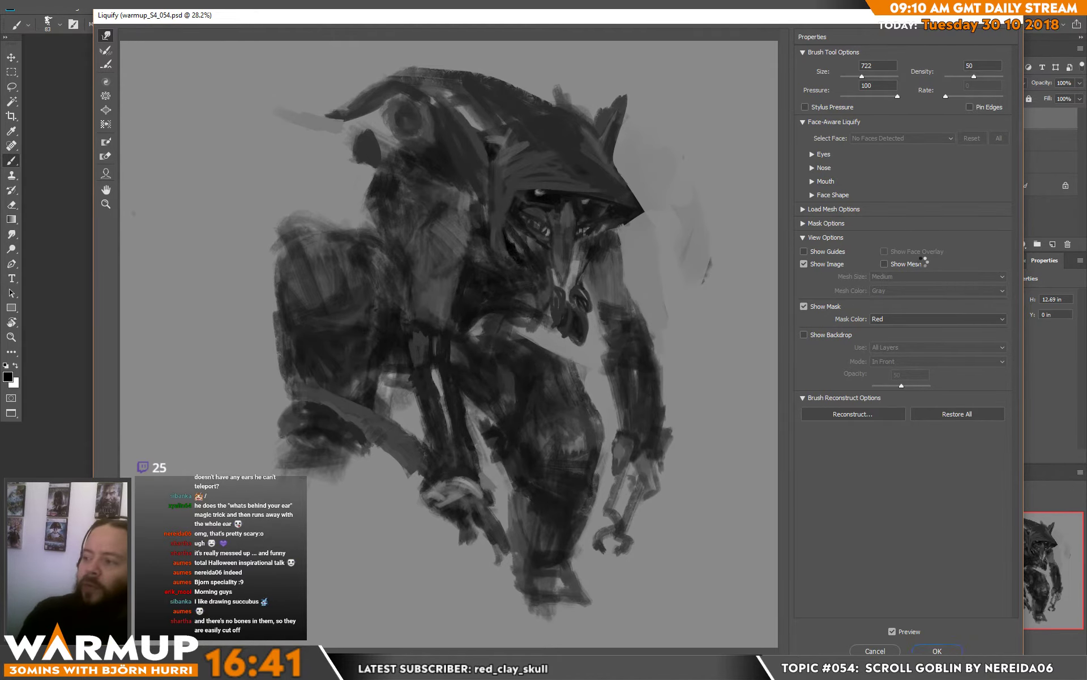
key(Return)
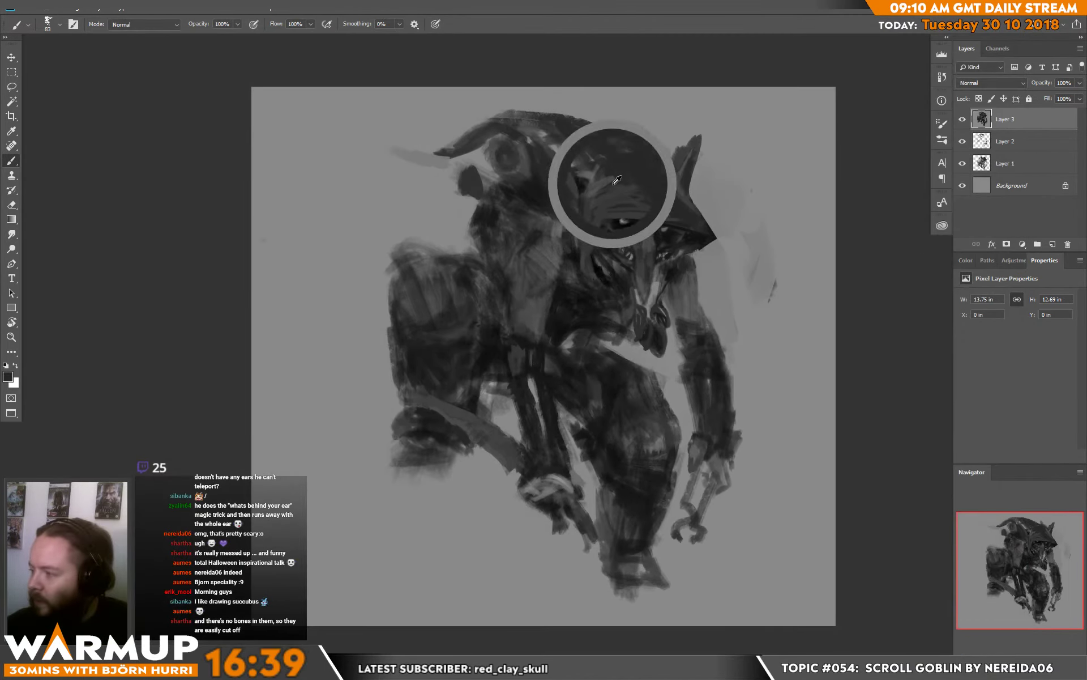
Reduce the brush to 23 px and refine the hood and the goblin's face with sampled grey and black.
alt+click(614, 210)
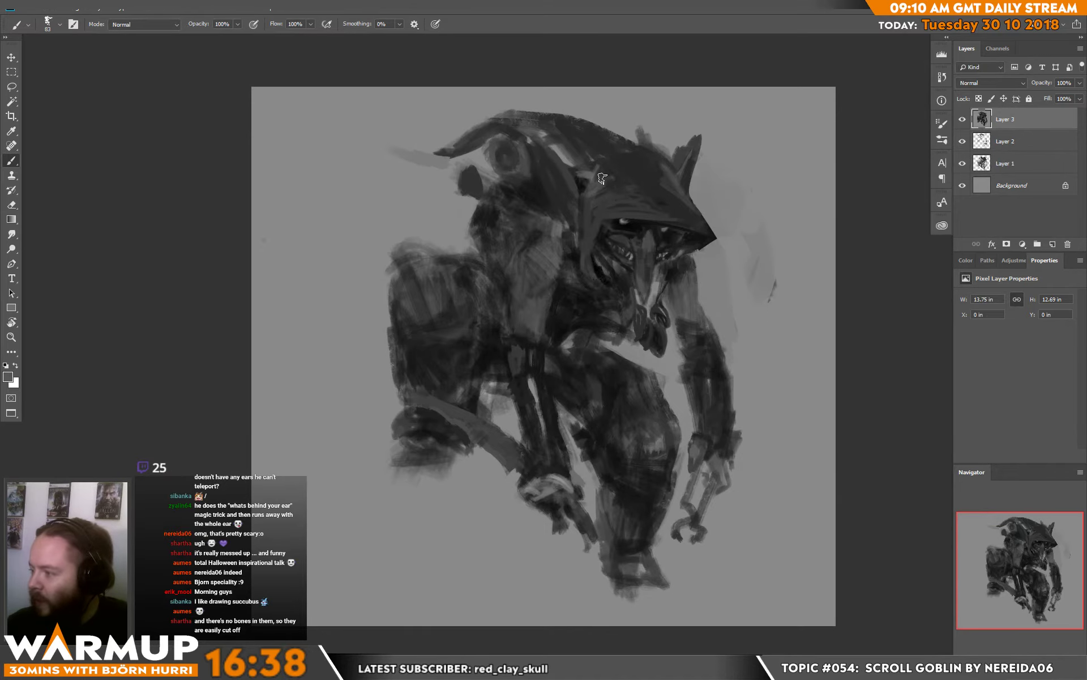
right_click(645, 210)
click(709, 181)
click(644, 200)
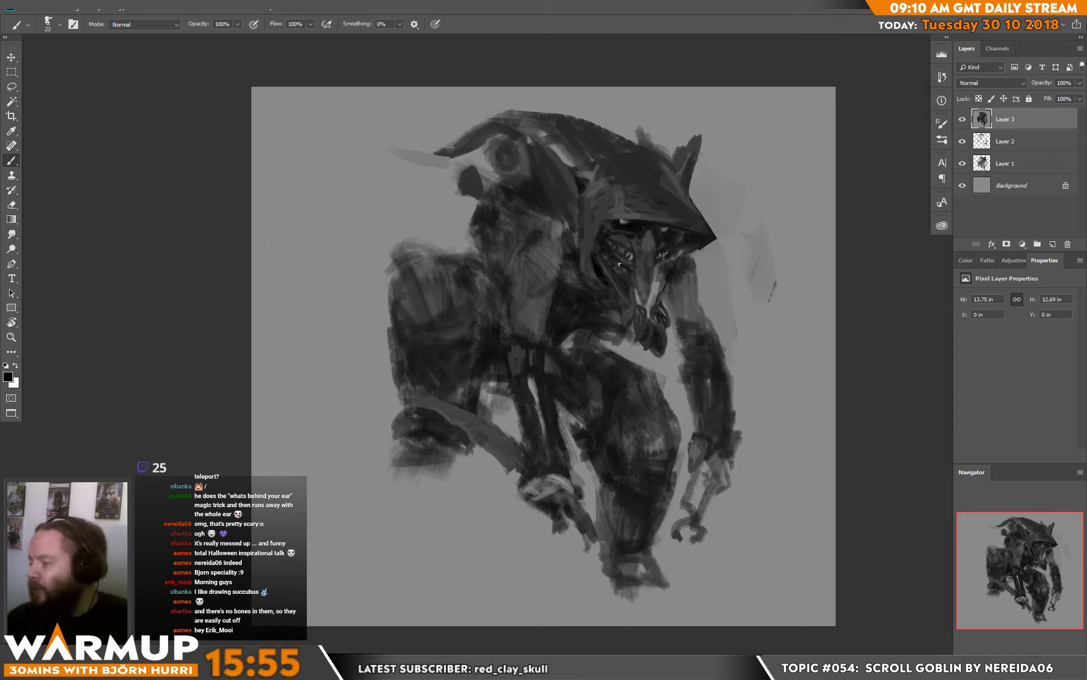
Make white the foreground colour and add a new top layer in Overlay blend mode.
key(x)
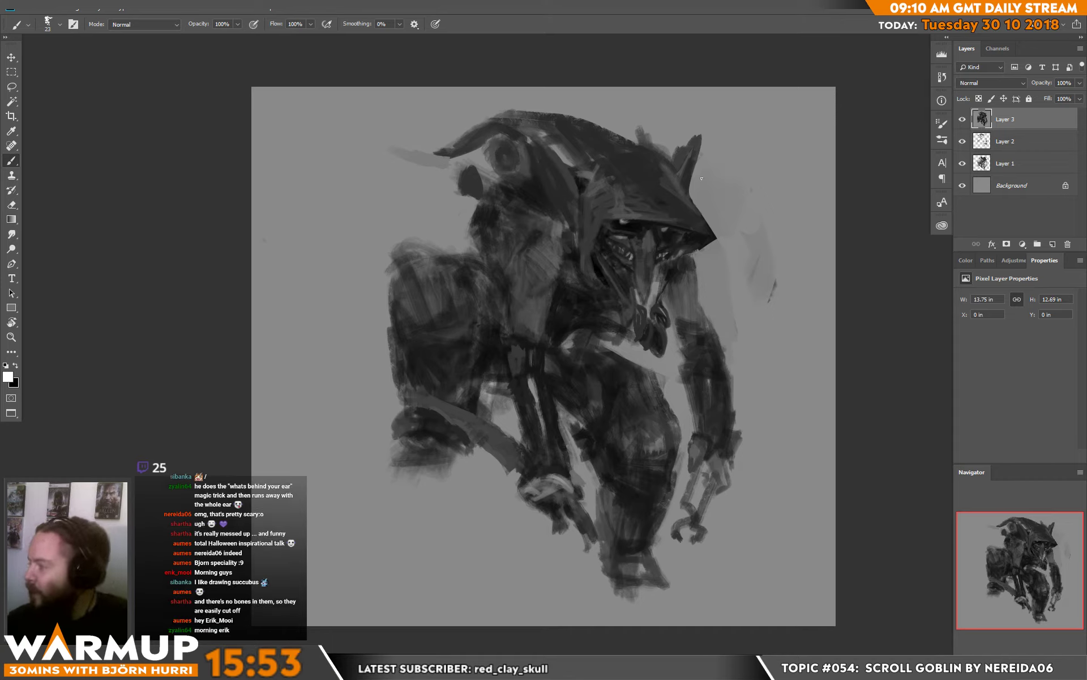
click(1052, 243)
click(981, 68)
click(984, 87)
click(984, 87)
click(967, 221)
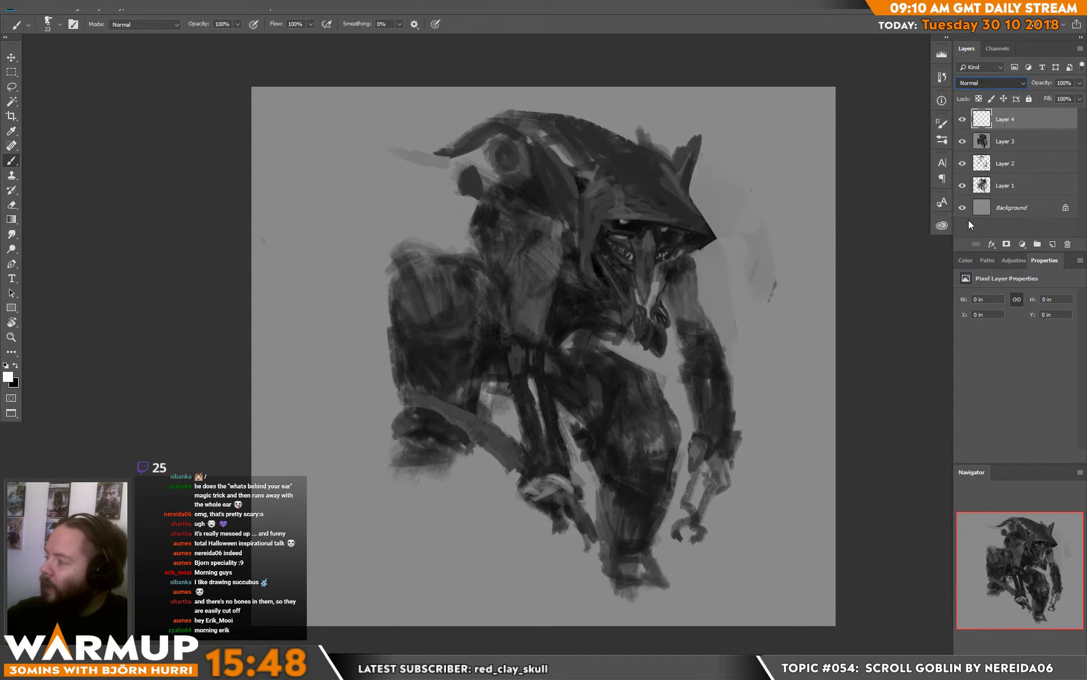
Brighten the face and both upper arms with white on the Overlay layer, using a 69 px brush.
right_click(667, 261)
click(636, 232)
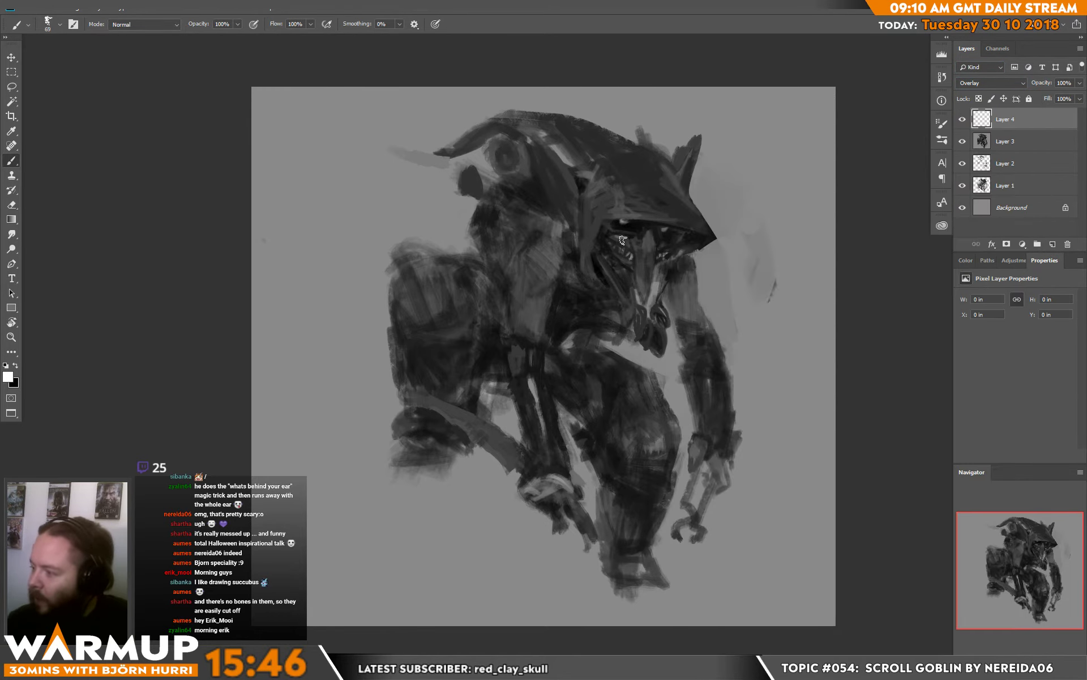
mouse_move(623, 239)
mouse_down()
mouse_move(637, 242)
mouse_move(641, 266)
mouse_move(654, 243)
mouse_move(693, 232)
mouse_up()
mouse_move(686, 281)
mouse_down()
mouse_move(703, 328)
mouse_move(687, 312)
mouse_up()
mouse_move(530, 265)
mouse_down()
mouse_move(518, 309)
mouse_move(532, 329)
mouse_move(548, 270)
mouse_move(601, 300)
mouse_up()
mouse_move(524, 243)
mouse_down()
mouse_move(515, 267)
mouse_move(533, 237)
mouse_move(551, 237)
mouse_up()
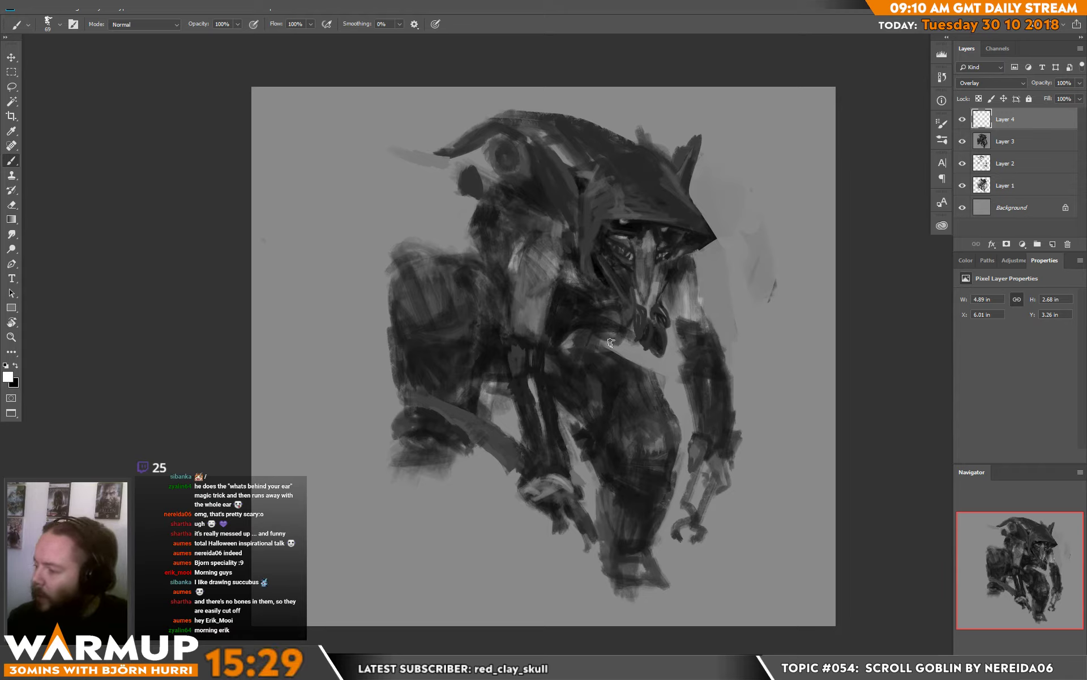
Add white highlights to the front thigh, both hands, the hood's rear fold and the outer ear.
mouse_move(599, 338)
mouse_down()
mouse_move(566, 349)
mouse_move(579, 356)
mouse_up()
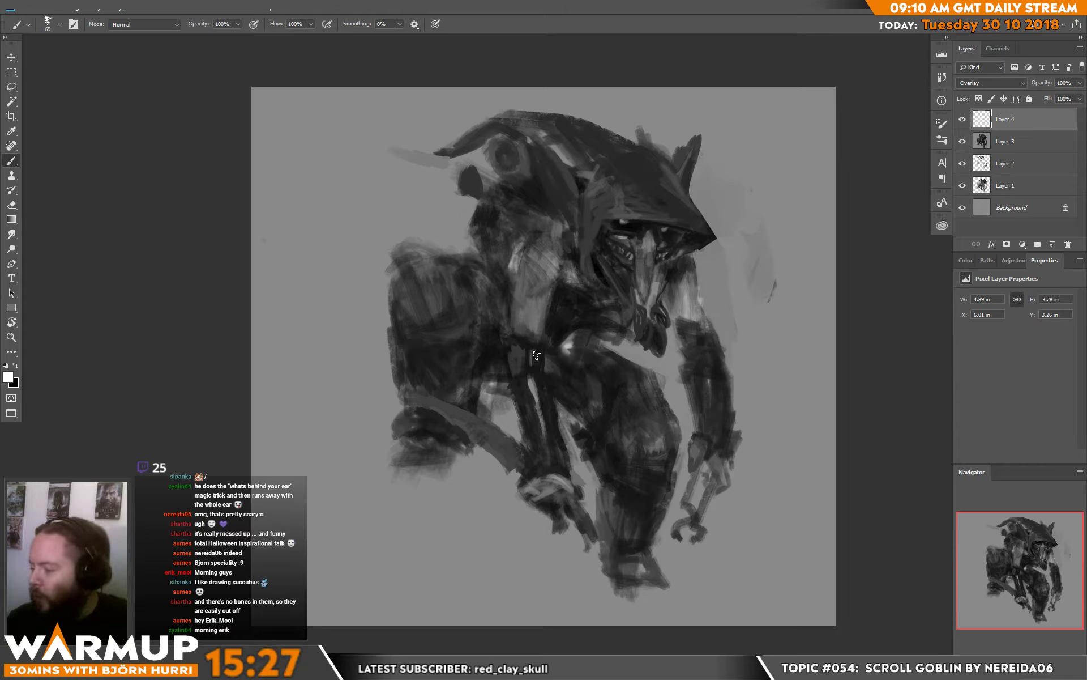
mouse_move(553, 496)
mouse_down()
mouse_move(561, 513)
mouse_move(574, 510)
mouse_move(560, 532)
mouse_up()
mouse_move(689, 450)
mouse_down()
mouse_move(719, 482)
mouse_move(717, 494)
mouse_move(725, 465)
mouse_up()
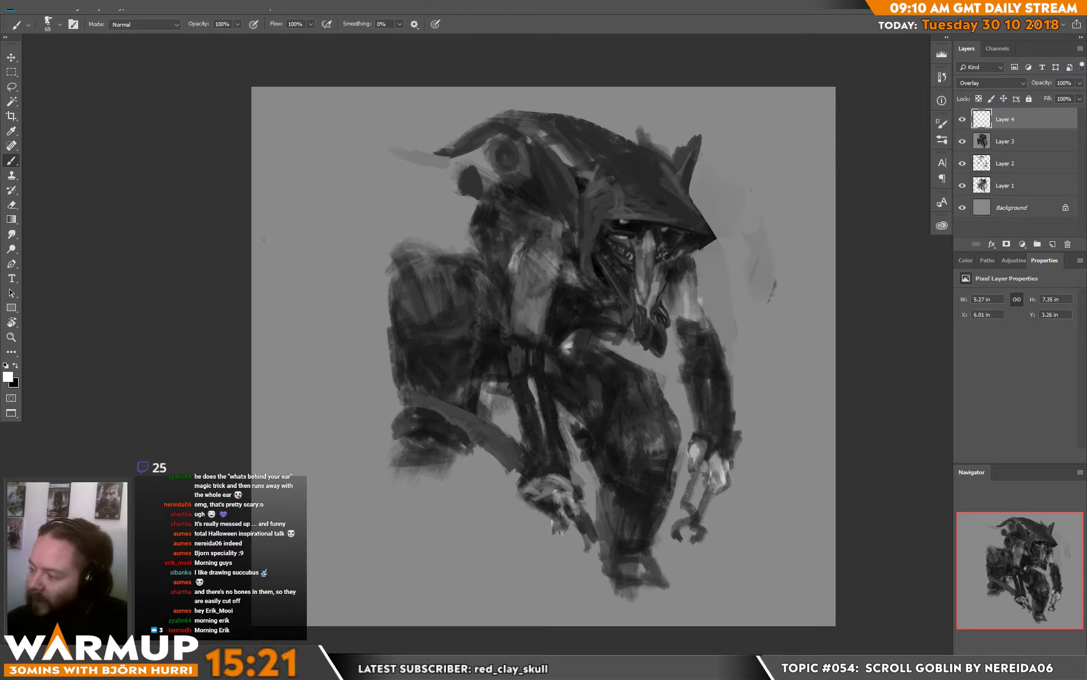
mouse_move(562, 190)
mouse_down()
mouse_move(536, 136)
mouse_move(566, 184)
mouse_move(567, 221)
mouse_move(575, 170)
mouse_up()
mouse_move(679, 170)
mouse_down()
mouse_move(689, 148)
mouse_move(683, 175)
mouse_move(687, 154)
mouse_move(702, 149)
mouse_move(688, 151)
mouse_move(691, 178)
mouse_up()
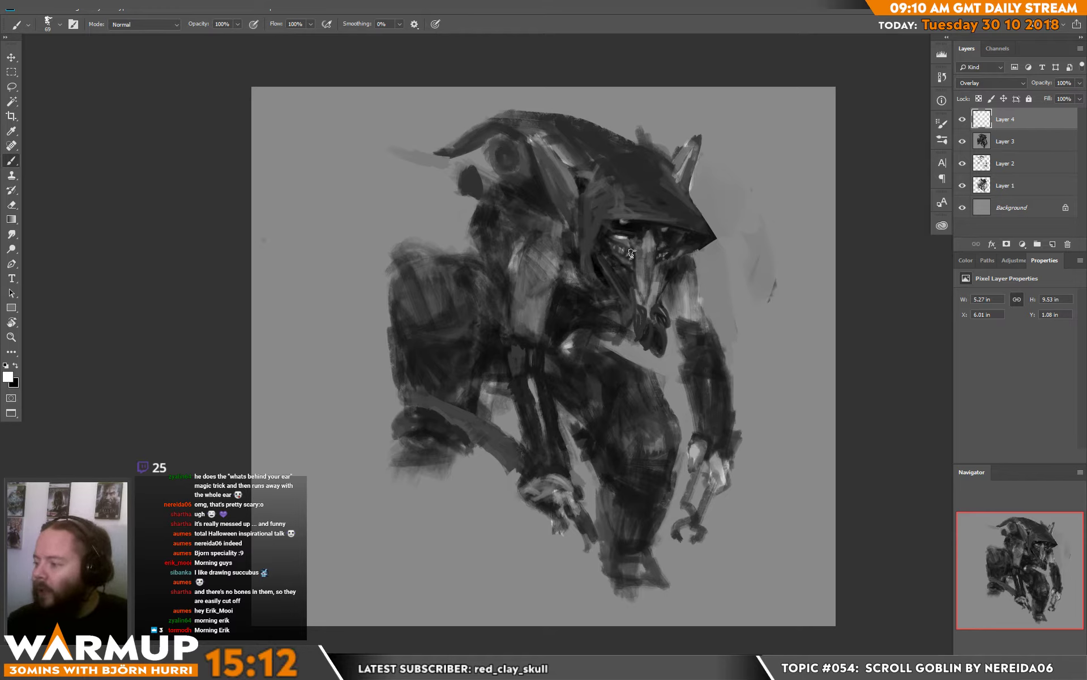
Add another layer in Normal mode and repaint the large rear mass with sampled dark greys.
key(ctrl+shift+alt+n)
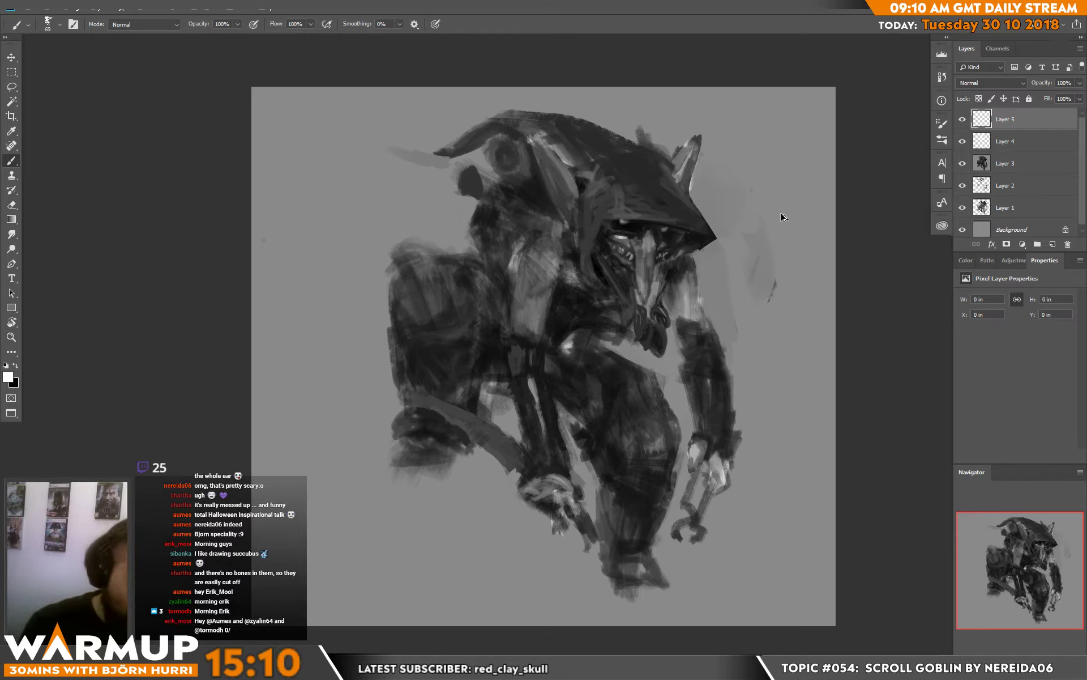
alt+click(428, 275)
mouse_move(416, 274)
mouse_down()
mouse_move(435, 288)
mouse_move(422, 299)
mouse_move(386, 287)
mouse_move(410, 393)
mouse_move(409, 348)
mouse_move(433, 369)
mouse_move(519, 366)
mouse_up()
alt+click(403, 288)
alt+click(447, 351)
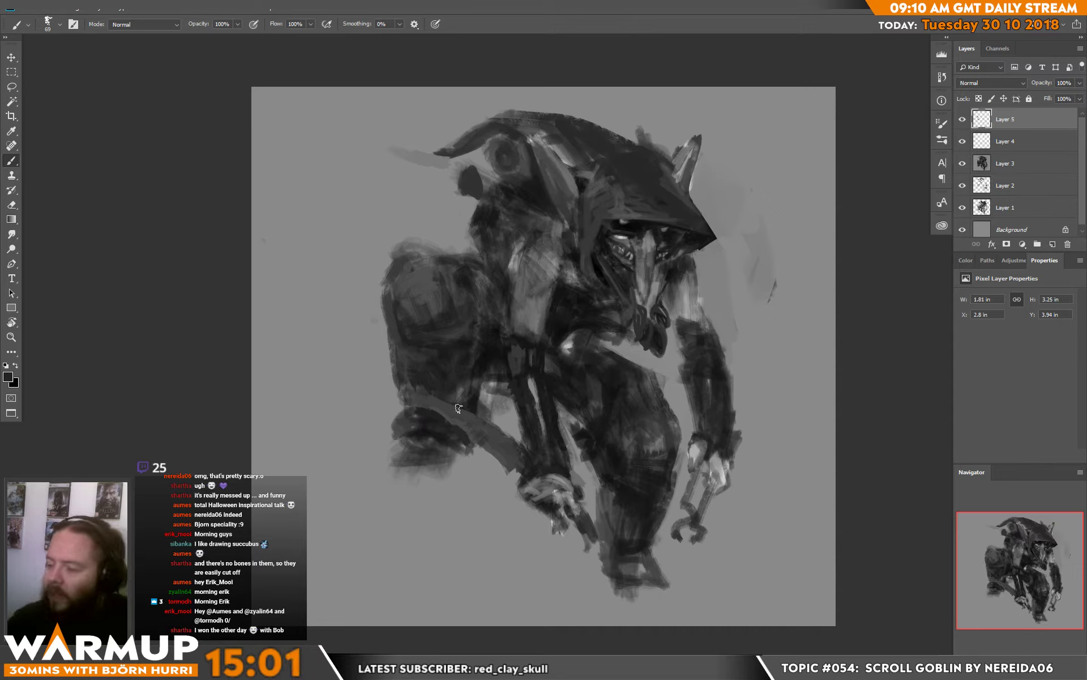
Shape the rear mass's lower edge and the dark form beneath it with sampled greys.
mouse_move(442, 393)
mouse_down()
mouse_move(421, 407)
mouse_move(413, 385)
mouse_move(417, 440)
mouse_move(433, 412)
mouse_move(405, 394)
mouse_move(393, 396)
mouse_move(400, 405)
mouse_move(414, 410)
mouse_move(402, 385)
mouse_move(460, 403)
mouse_move(483, 396)
mouse_move(482, 409)
mouse_up()
alt+click(411, 387)
alt+click(398, 380)
alt+click(403, 389)
alt+click(418, 431)
mouse_move(397, 438)
mouse_down()
mouse_move(454, 440)
mouse_move(412, 452)
mouse_move(446, 457)
mouse_move(428, 464)
mouse_move(392, 455)
mouse_move(414, 454)
mouse_up()
alt+click(403, 449)
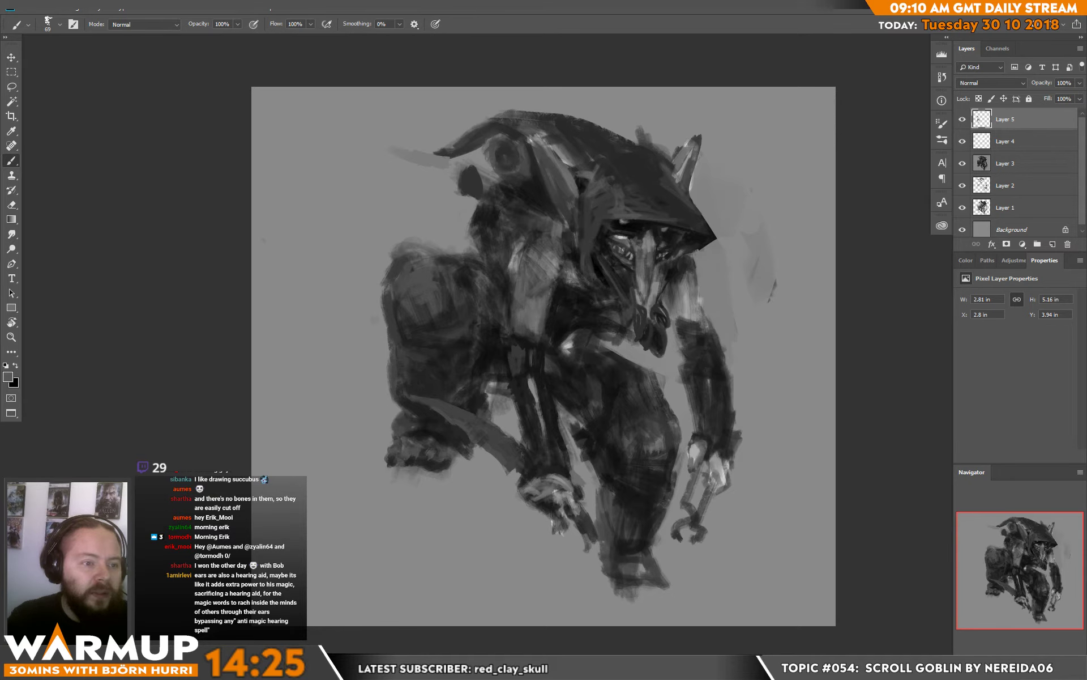
Switch to the earlier painting warmup_S4_053B.jpg, view it and close that document.
key(ctrl+Tab)
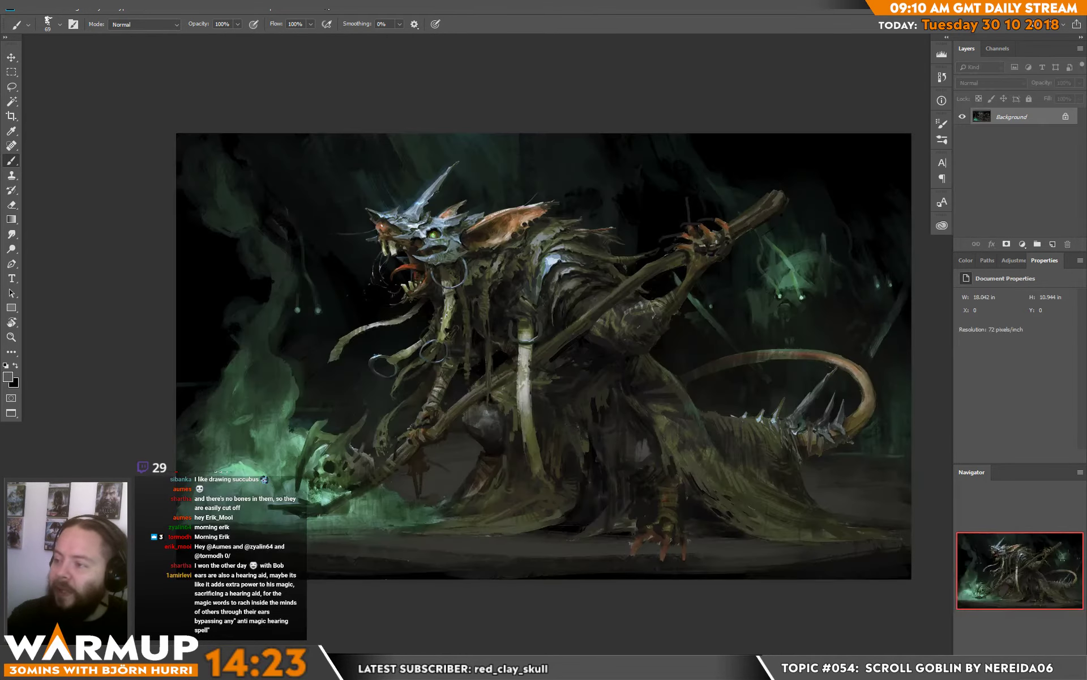
key(Tab)
key(Tab)
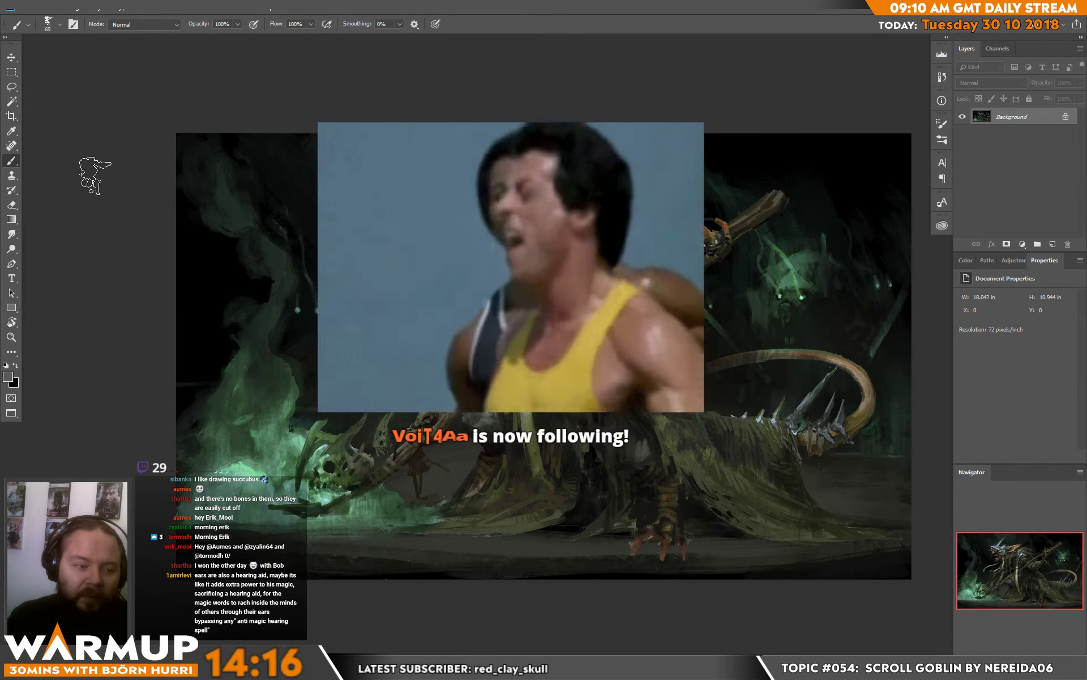
key(f)
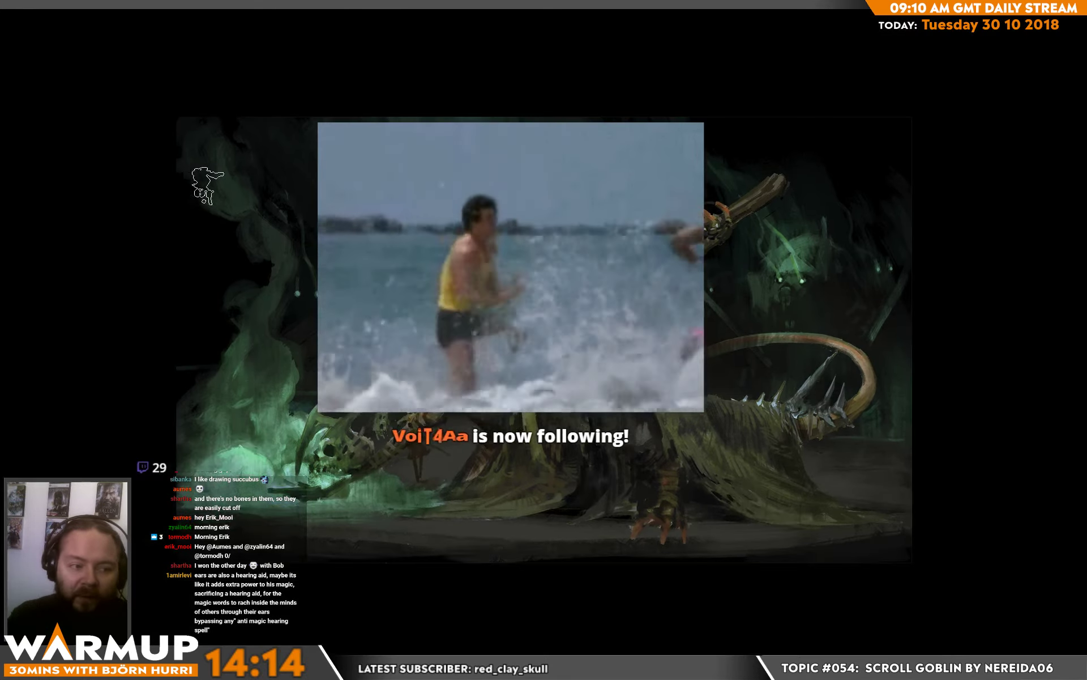
key(f)
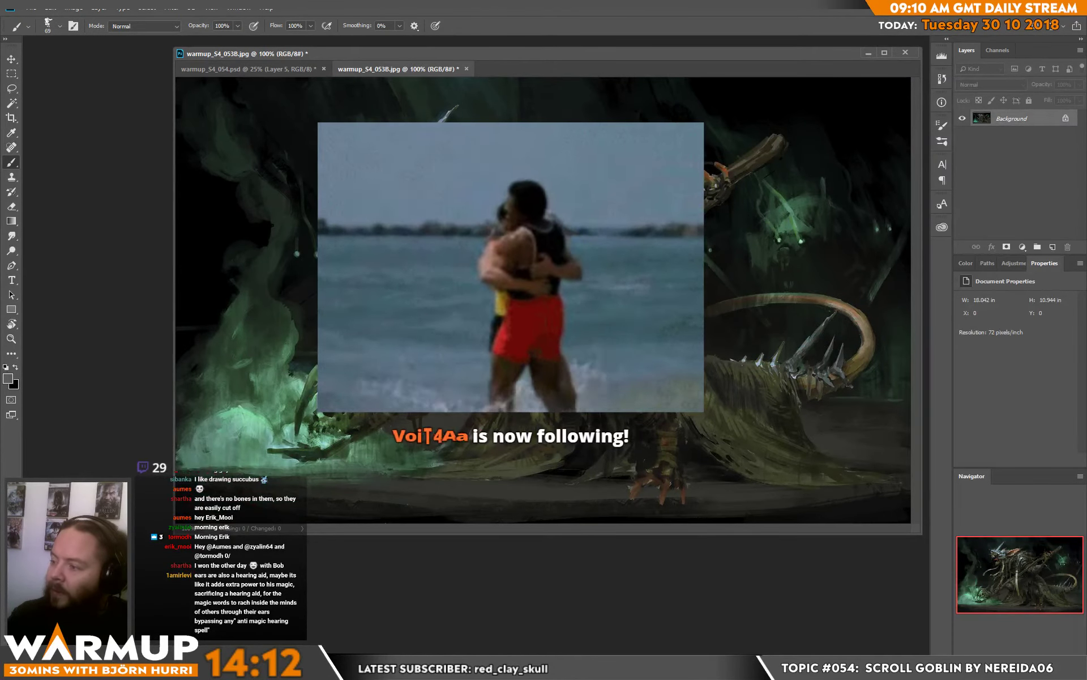
click(467, 69)
Repaint the upper part of the large rear mass with a grey sampled from its surface.
drag(748, 278, 612, 277)
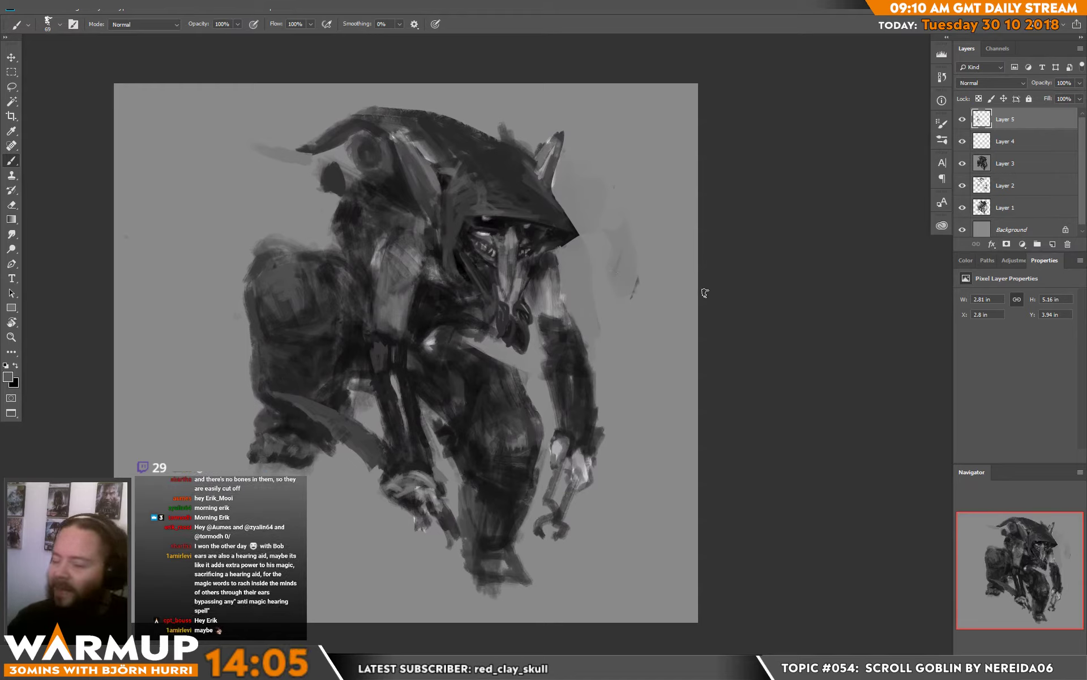
alt+click(293, 256)
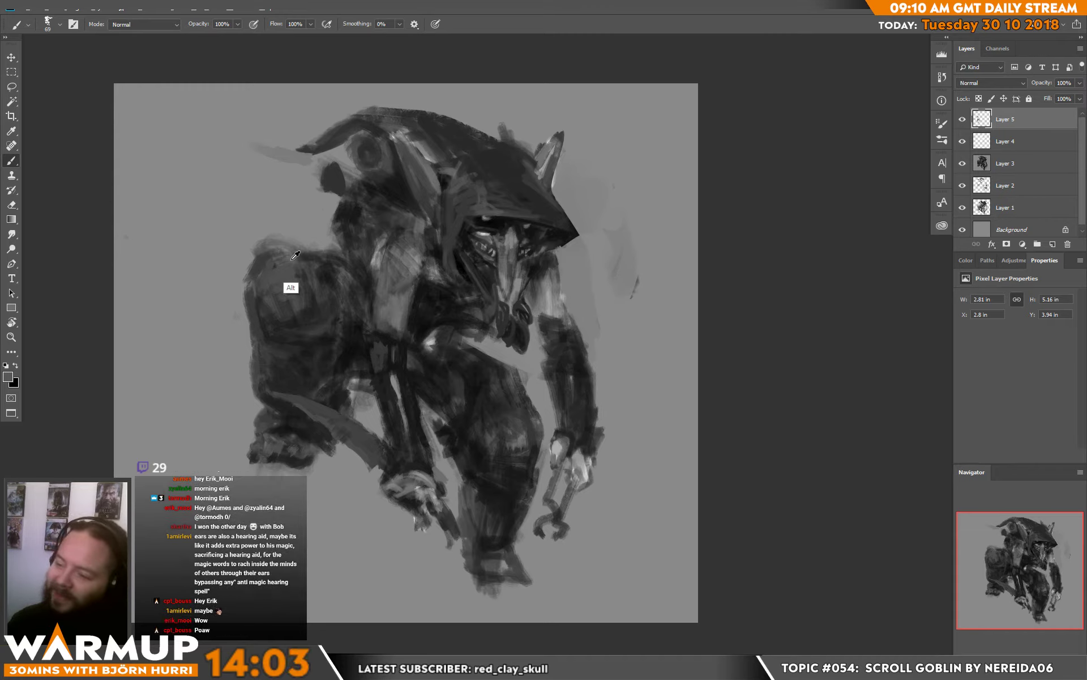
drag(269, 260, 291, 257)
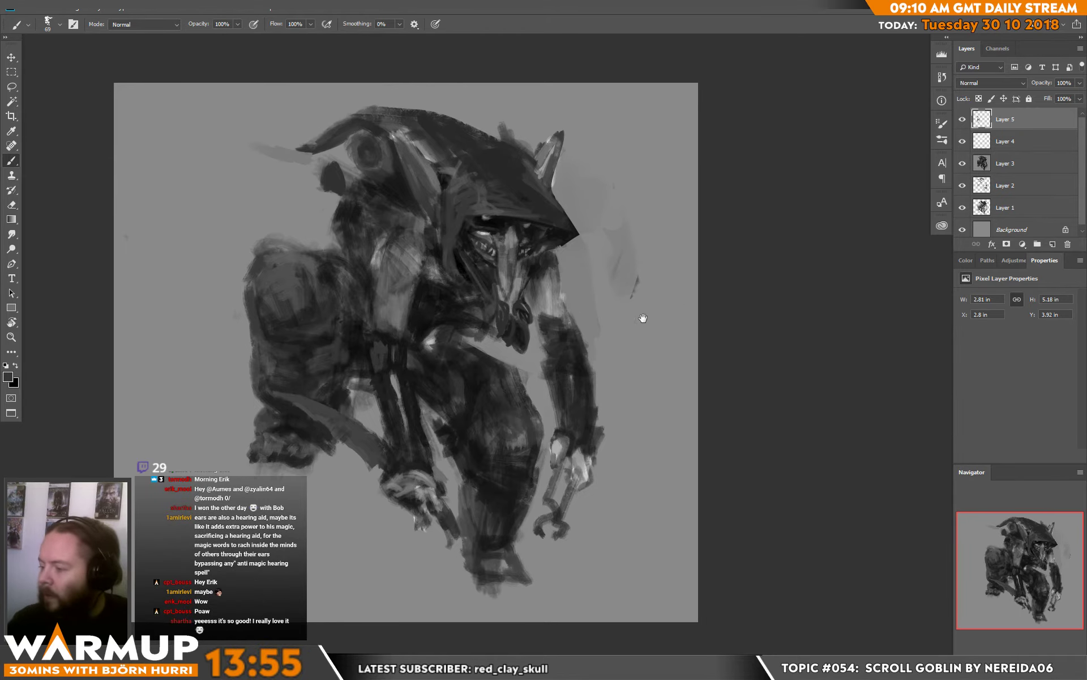
Darken the area around the top of the near shoulder with a sampled dark grey and a 53 px brush.
mouse_move(397, 252)
mouse_down()
mouse_move(398, 272)
mouse_move(413, 259)
mouse_move(401, 240)
mouse_up()
alt+click(435, 237)
right_click(437, 241)
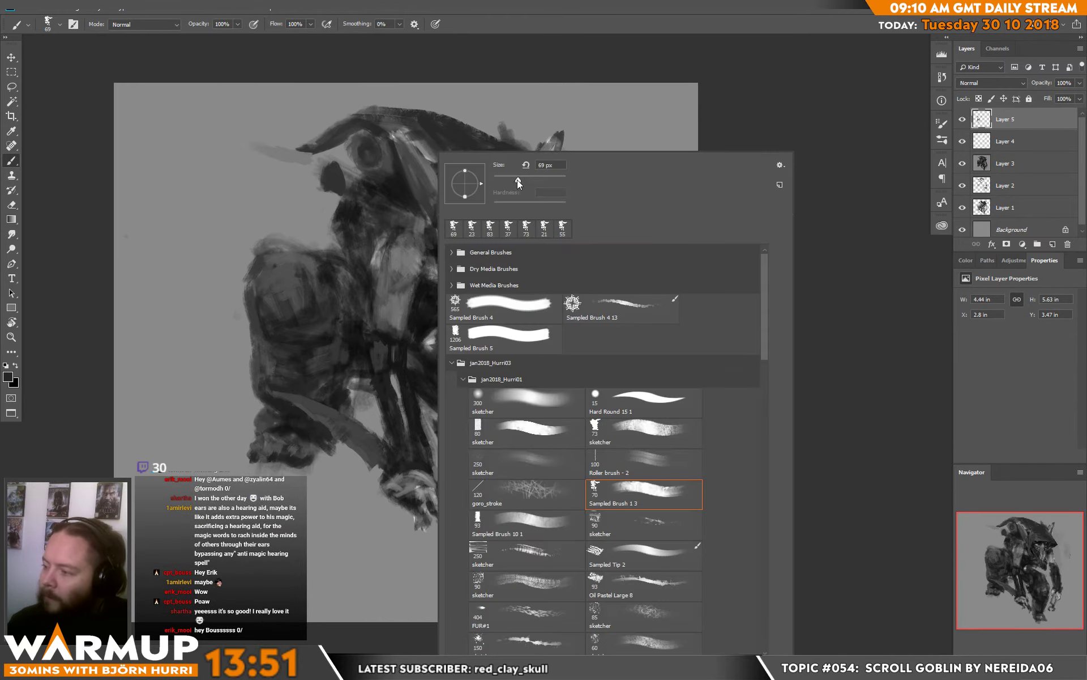
drag(517, 183, 511, 183)
click(409, 241)
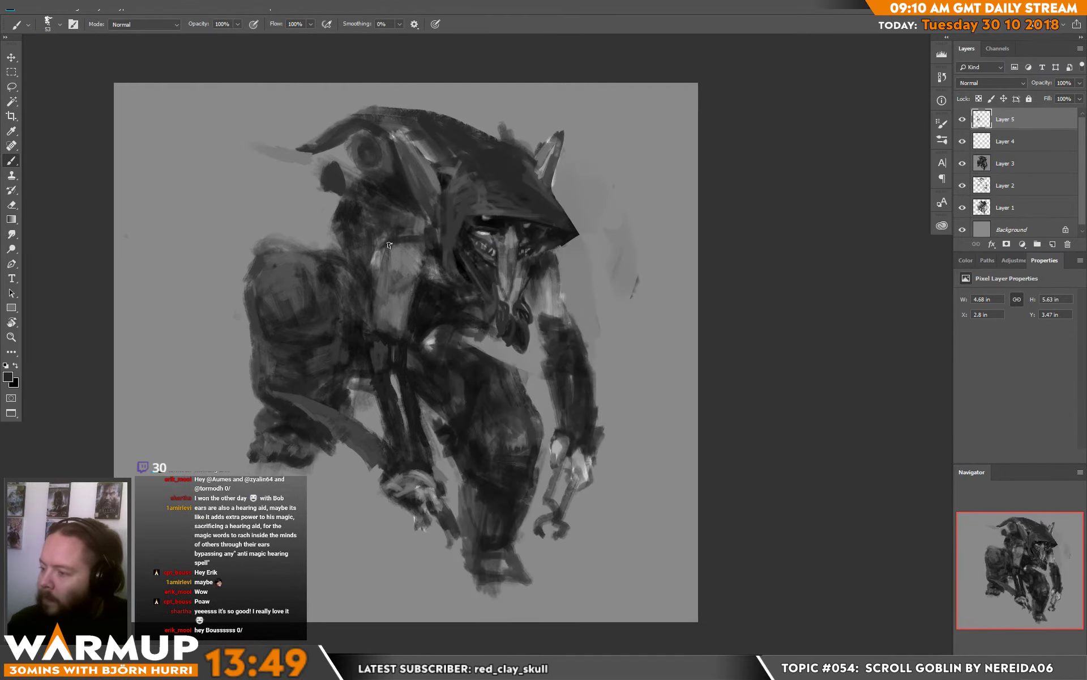
mouse_move(409, 245)
mouse_down()
mouse_move(424, 268)
mouse_move(423, 237)
mouse_move(407, 228)
mouse_up()
Reduce the brush to 25 px and shape the near shoulder's rounded top edge with sampled greys.
right_click(492, 218)
drag(567, 181, 556, 178)
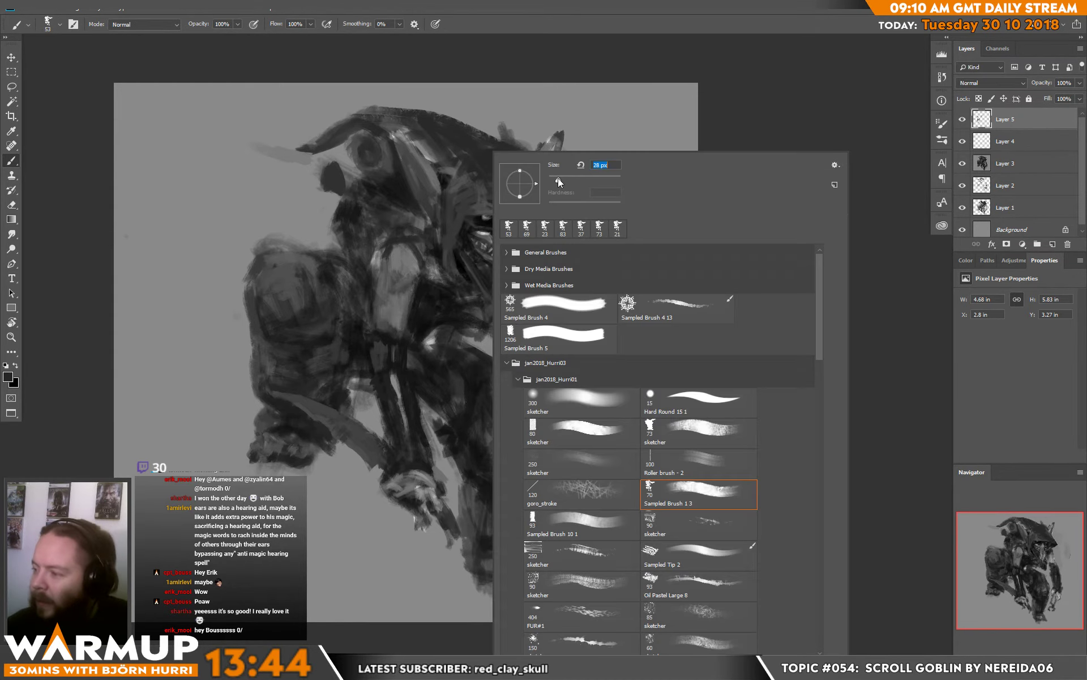
click(389, 222)
drag(389, 222, 404, 222)
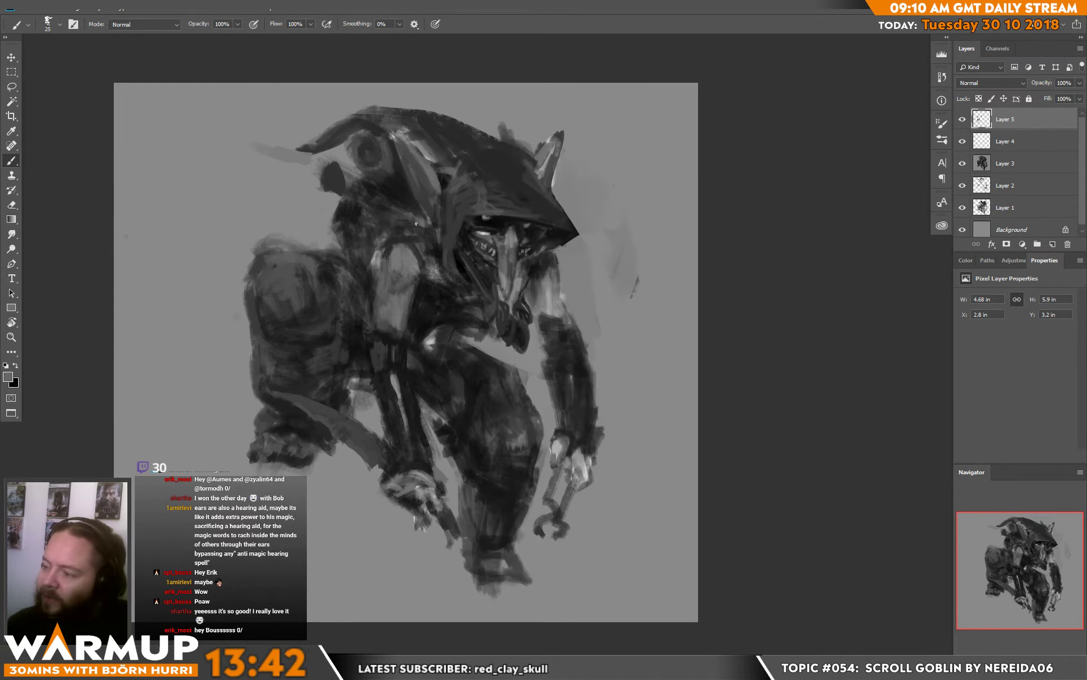
alt+click(424, 258)
mouse_move(430, 233)
mouse_down()
mouse_move(436, 241)
mouse_move(417, 234)
mouse_up()
Repaint the hood's rear fold with sampled dark greys, toning down its light strokes.
mouse_move(438, 192)
mouse_down()
mouse_move(441, 213)
mouse_move(405, 148)
mouse_move(435, 187)
mouse_move(432, 172)
mouse_move(401, 148)
mouse_move(392, 117)
mouse_up()
alt+click(440, 191)
alt+click(433, 173)
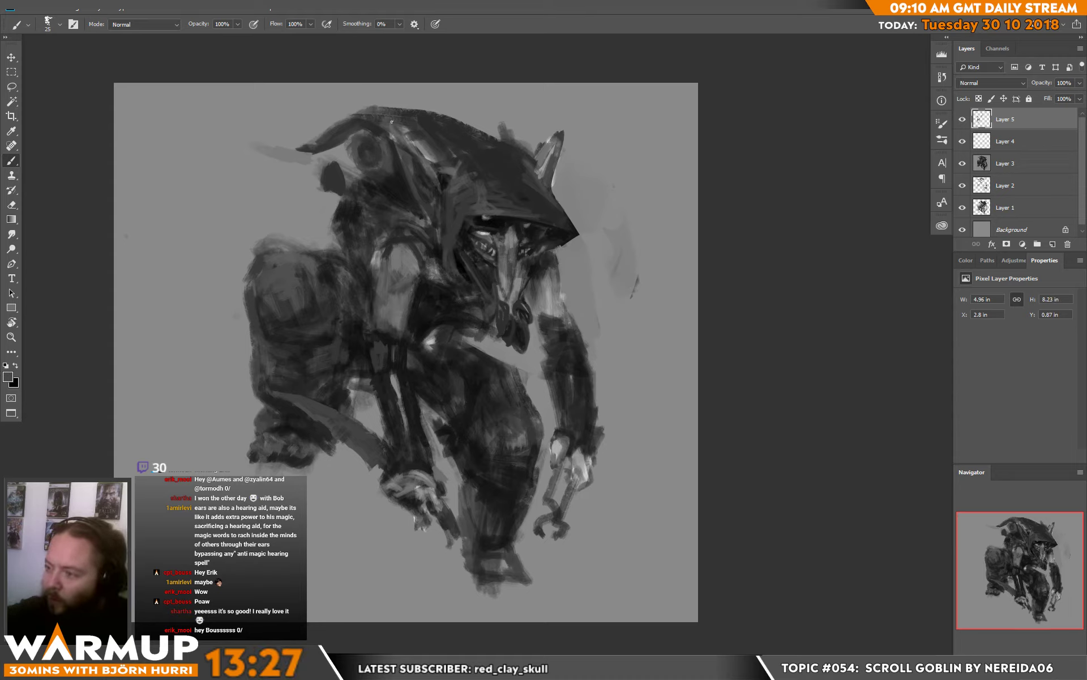
drag(386, 146, 391, 116)
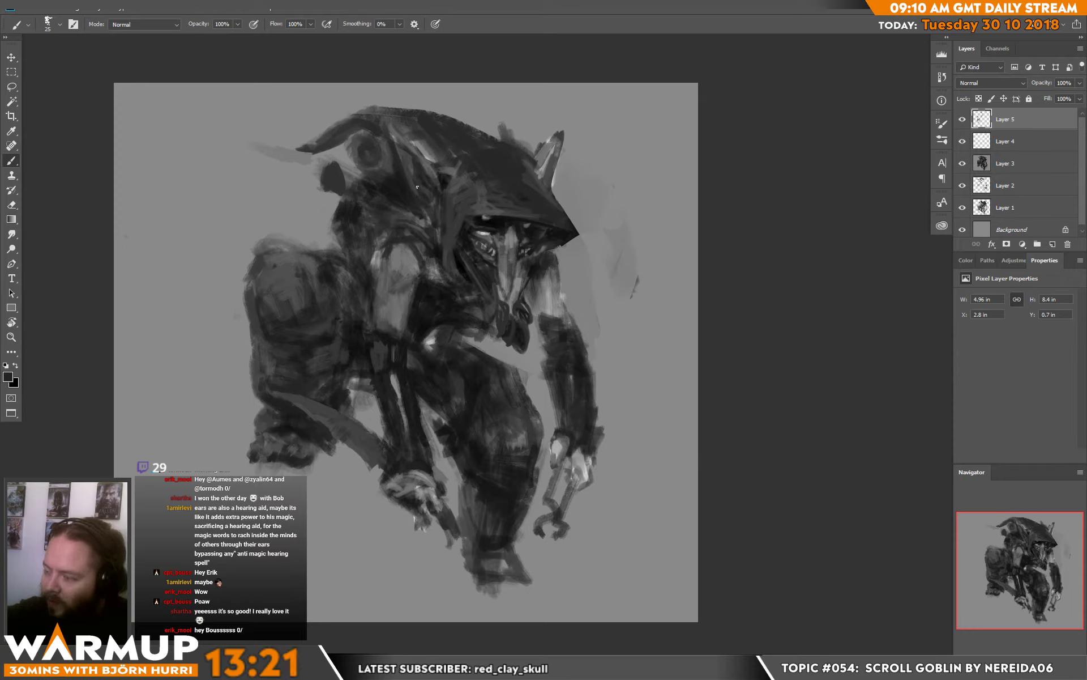
Darken the outer ear and trim its edge with the sampled background grey.
mouse_move(545, 178)
mouse_down()
mouse_move(555, 141)
mouse_move(551, 180)
mouse_up()
alt+click(559, 180)
mouse_move(565, 134)
mouse_down()
mouse_move(559, 168)
mouse_move(538, 150)
mouse_move(608, 98)
mouse_up()
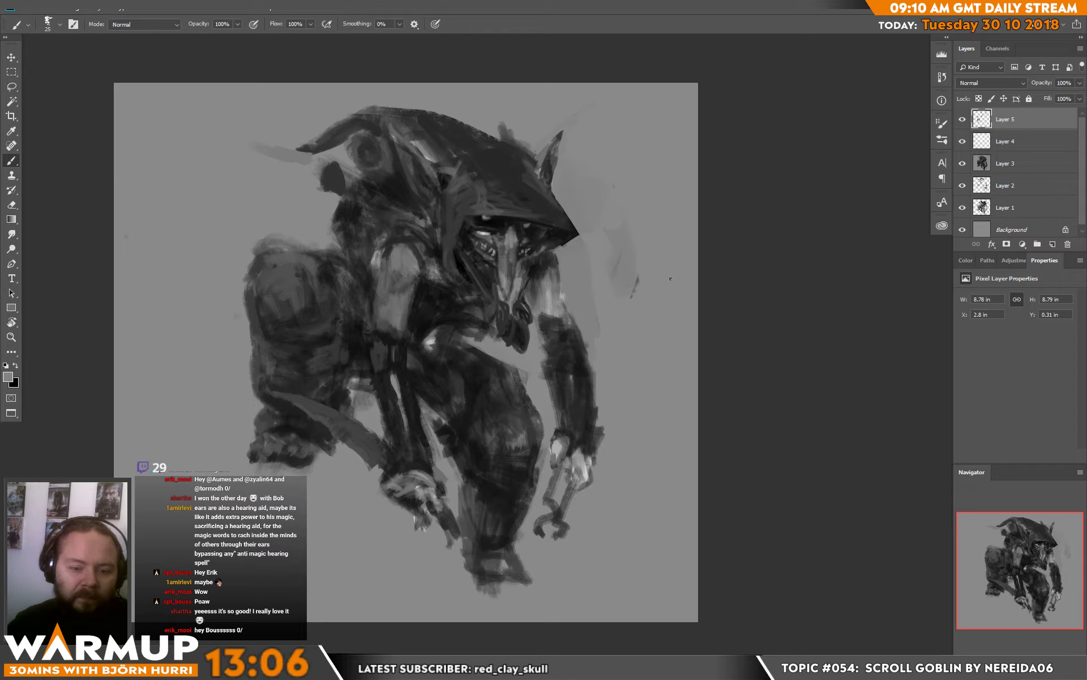
Sharpen the folds at the hood's rear and deepen the shaded near cheek with sampled greys.
alt+click(431, 157)
alt+click(426, 137)
alt+click(436, 159)
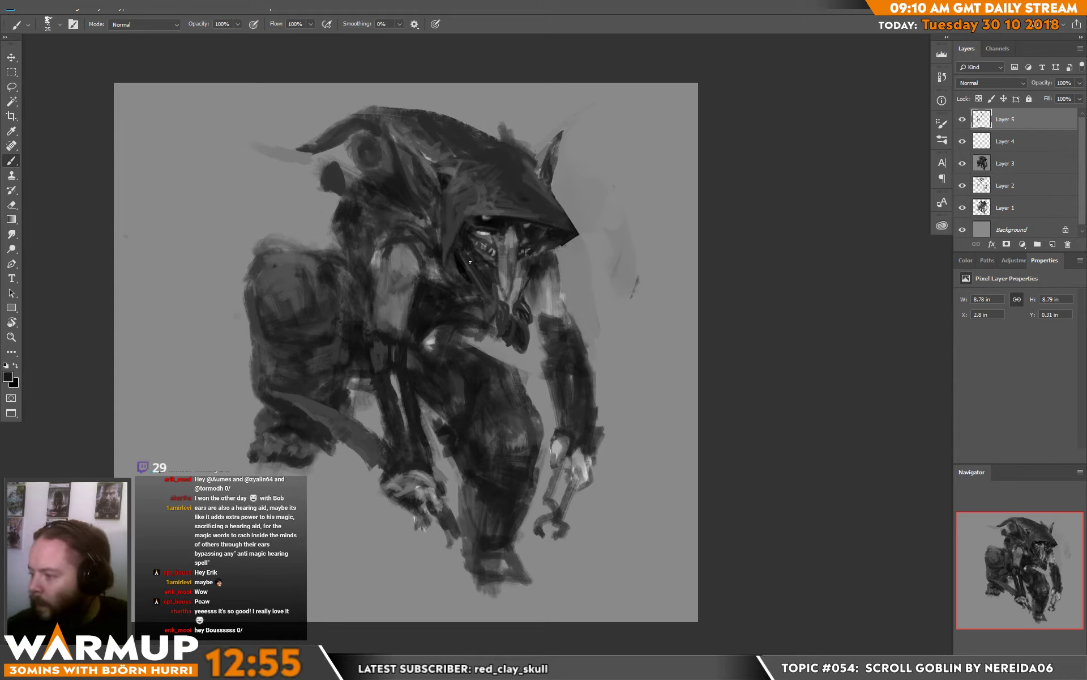
alt+click(477, 264)
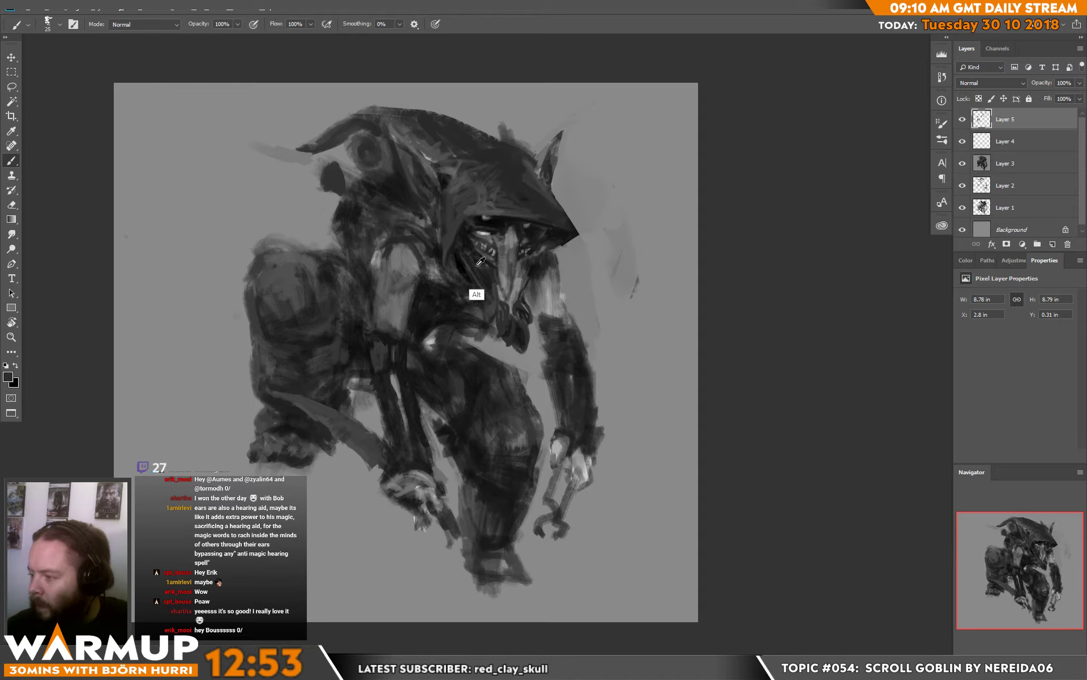
alt+click(477, 261)
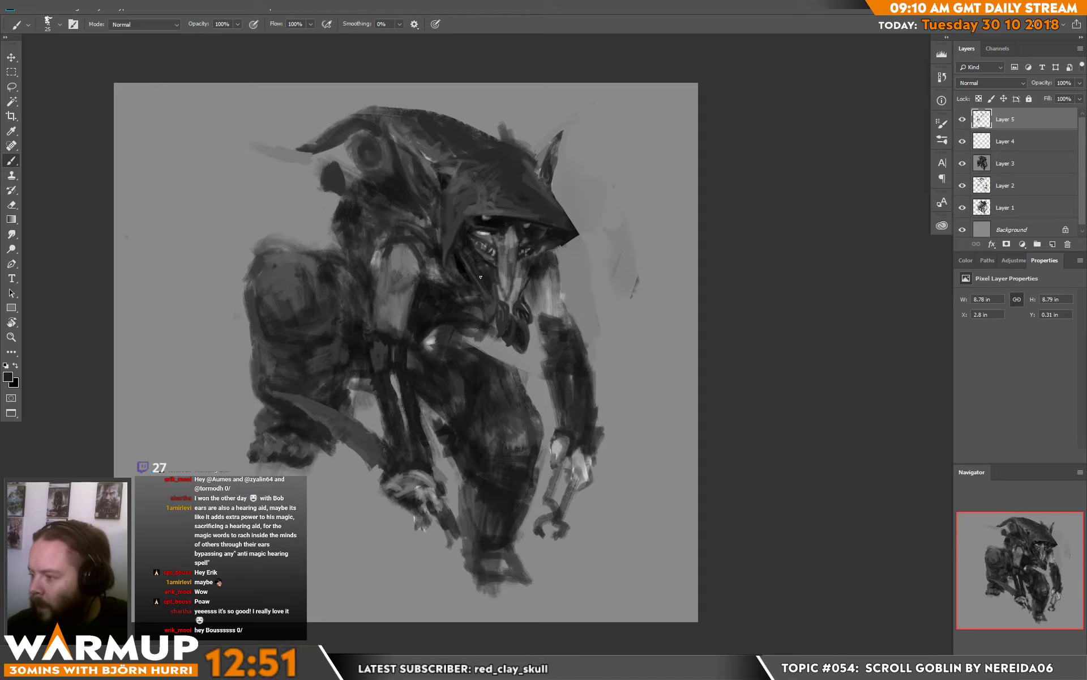
alt+click(483, 277)
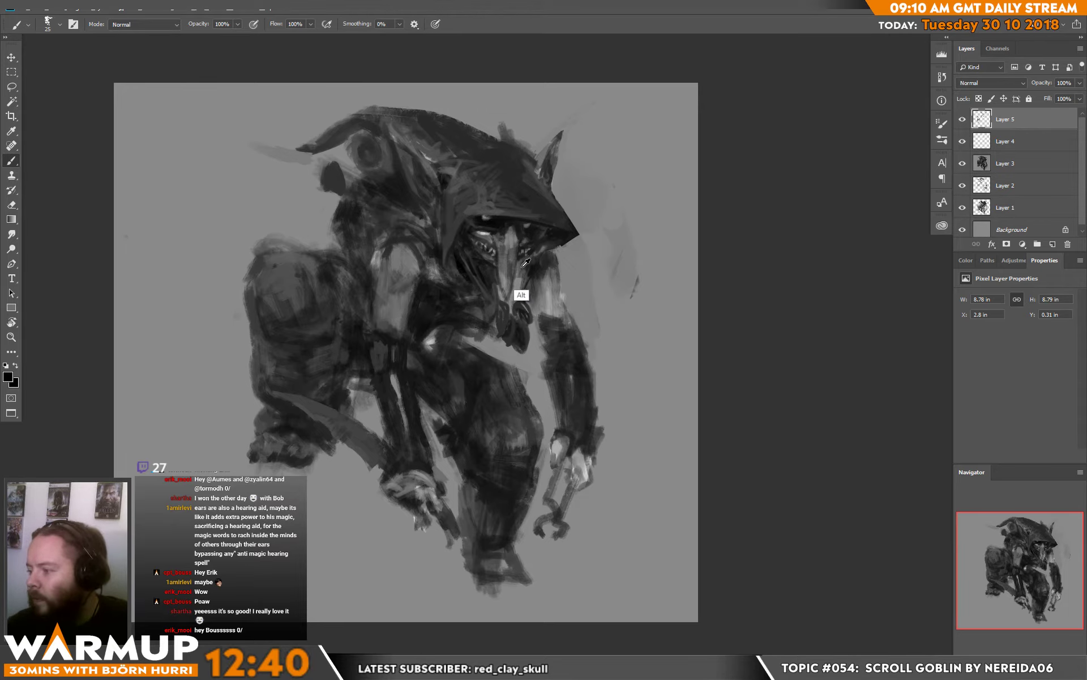
Refine the small forms on the far side of the face with sampled greys and a 17 px brush.
alt+click(517, 308)
right_click(541, 257)
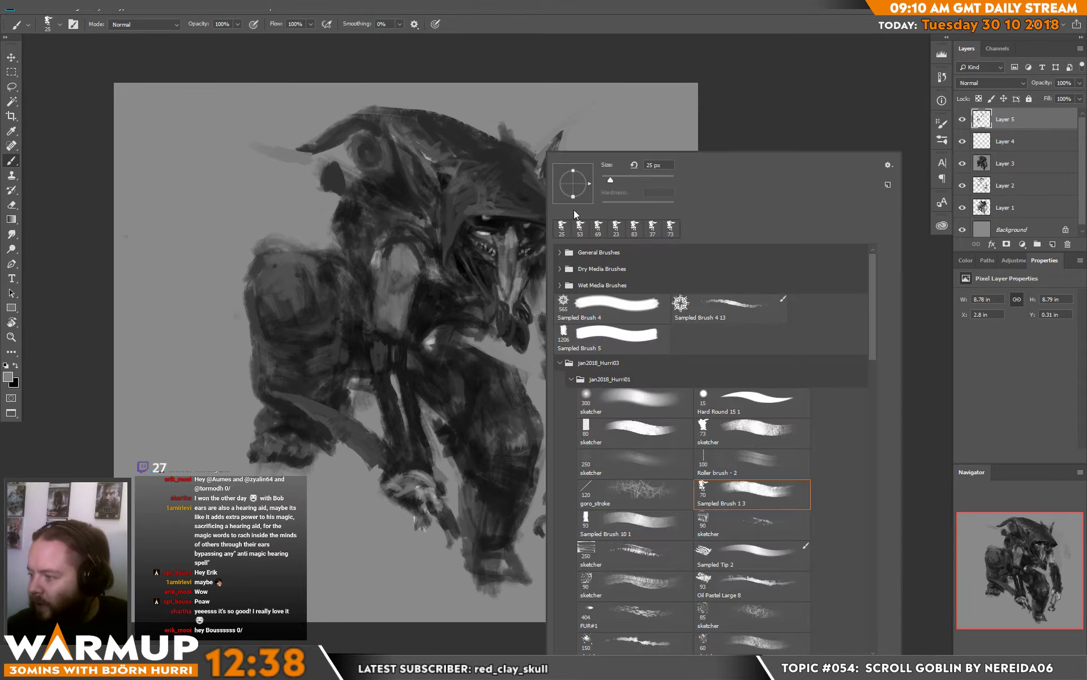
drag(610, 179, 607, 180)
key(Return)
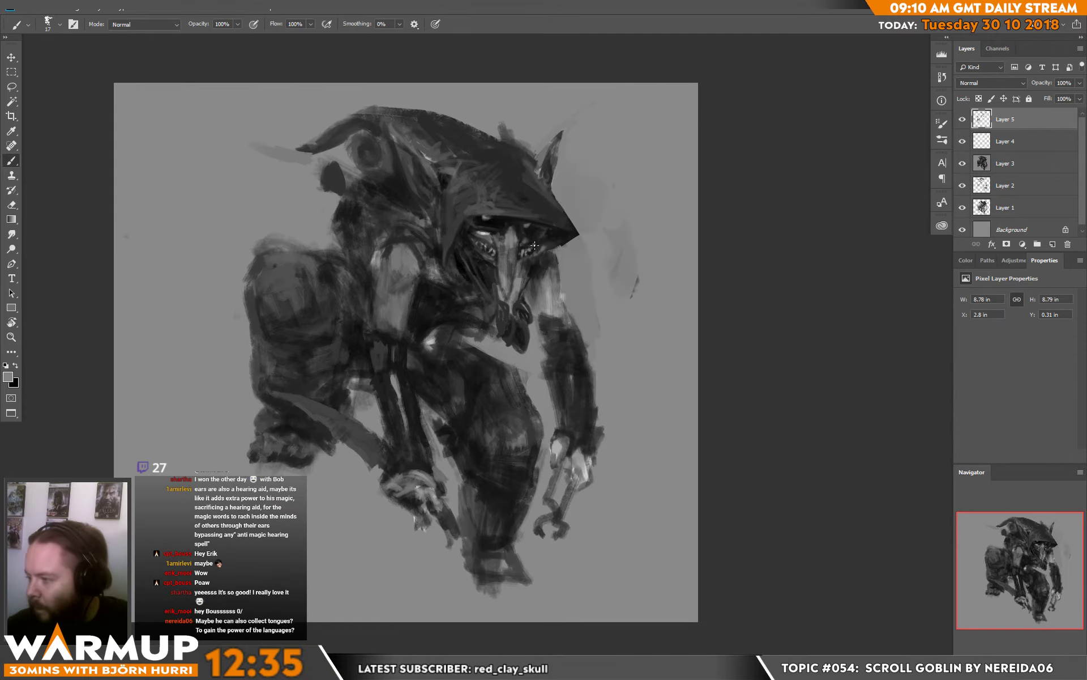
alt+click(535, 244)
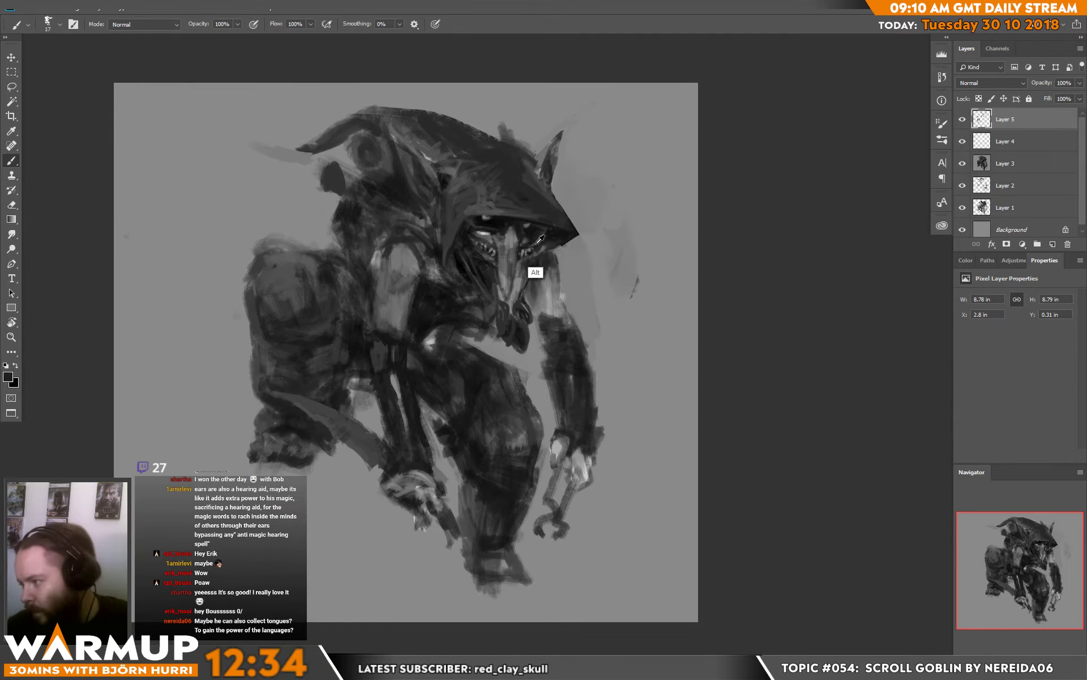
Set the brush to 28 px and soften the light patch on the near shoulder with sampled greys.
right_click(548, 188)
click(614, 183)
alt+click(385, 258)
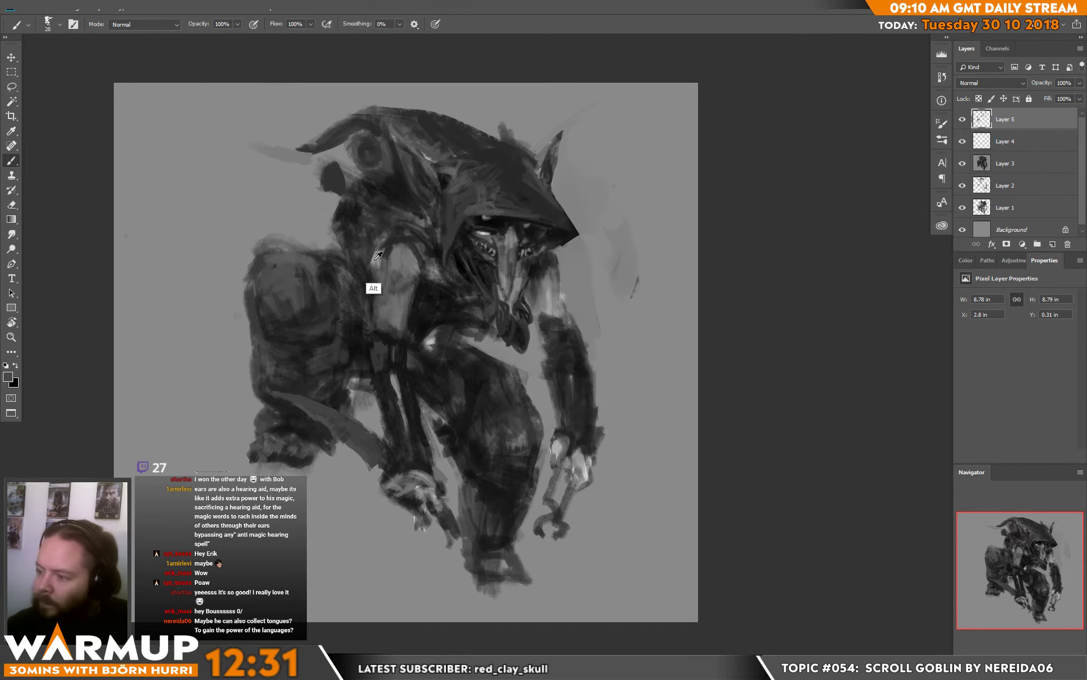
alt+click(379, 255)
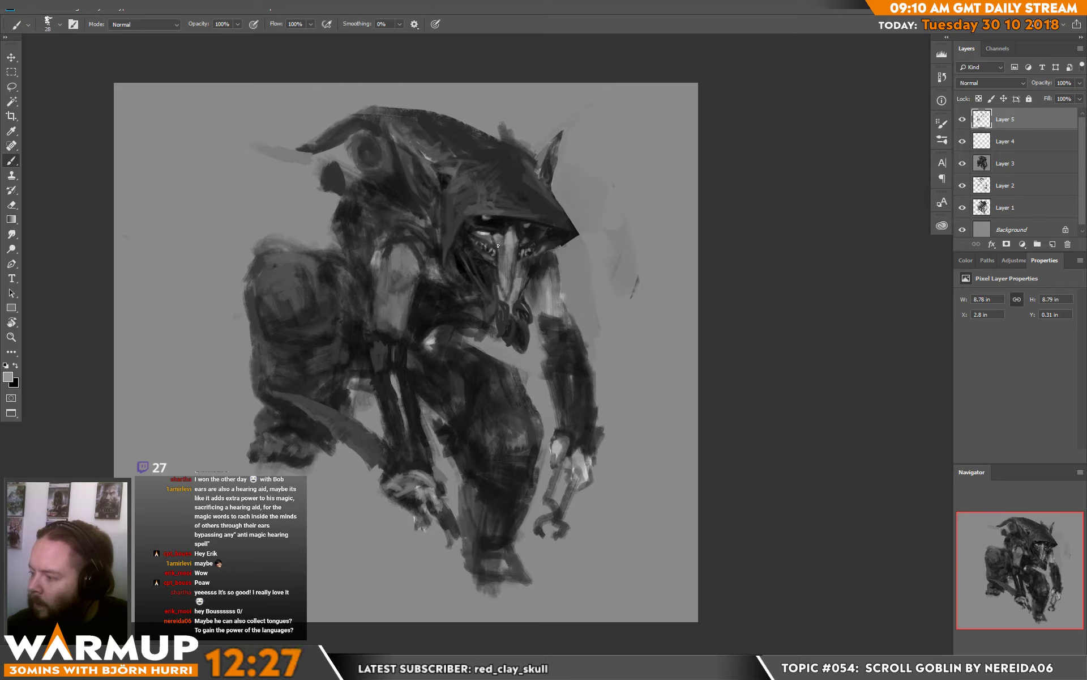
Refine the near cheek and the long snout with sampled light and dark greys.
alt+click(498, 244)
alt+click(496, 245)
drag(500, 265, 505, 286)
alt+click(505, 298)
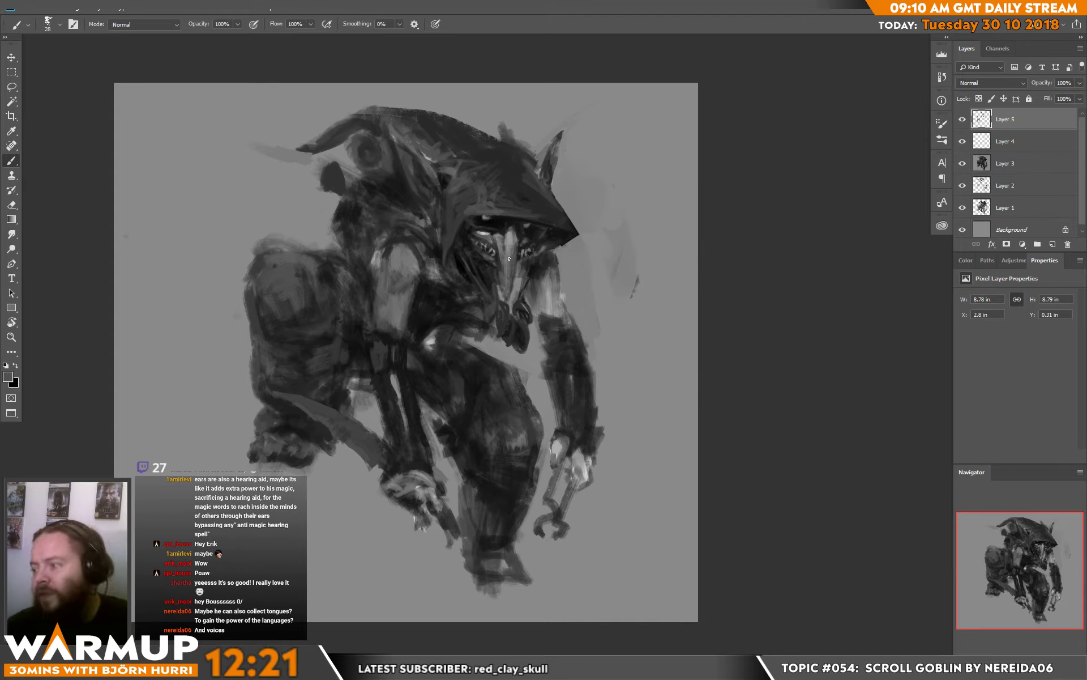
alt+click(504, 259)
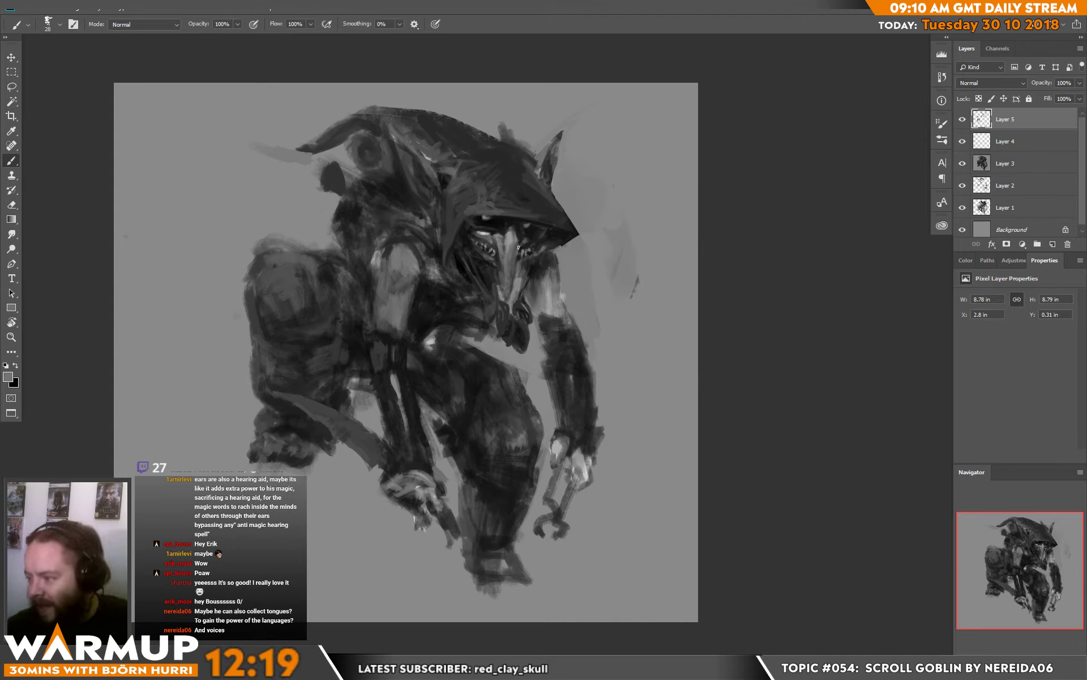
alt+click(516, 252)
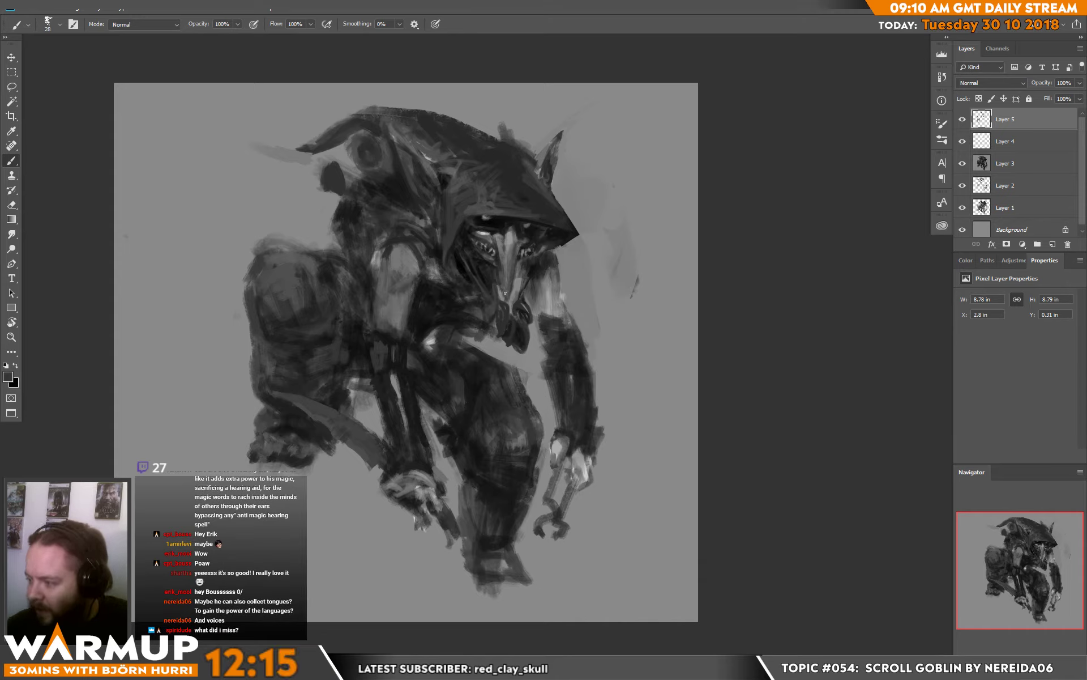
Rework the brow and the bridge of the nose beneath the hood with sampled greys.
alt+click(509, 228)
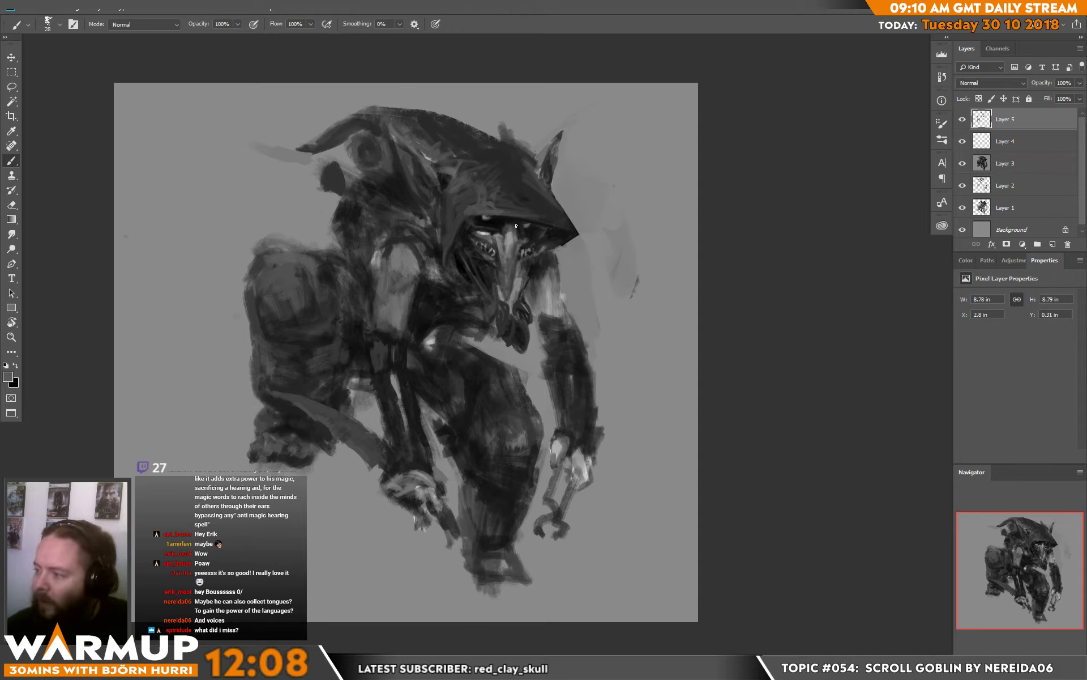
alt+click(512, 225)
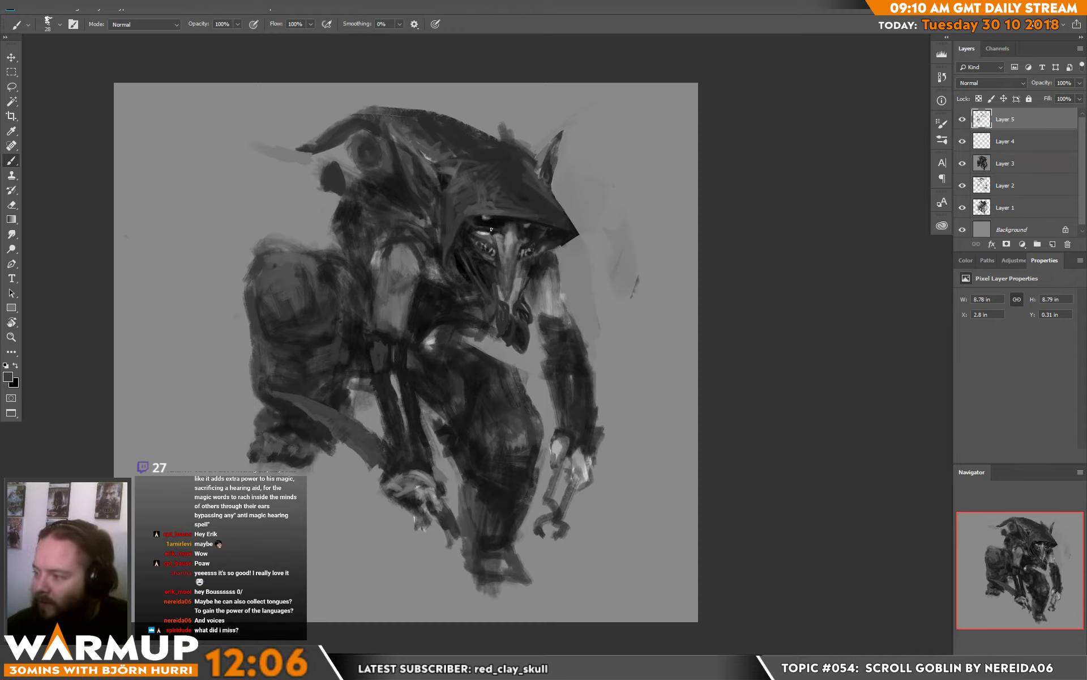
alt+click(487, 233)
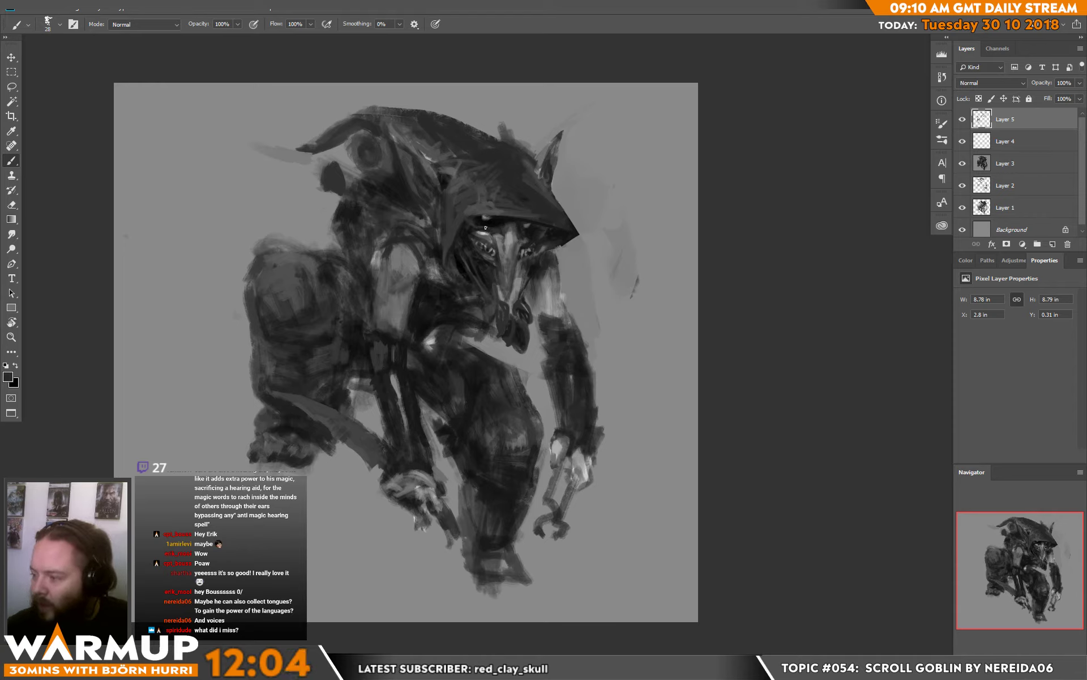
alt+click(490, 227)
alt+click(480, 229)
alt+click(479, 233)
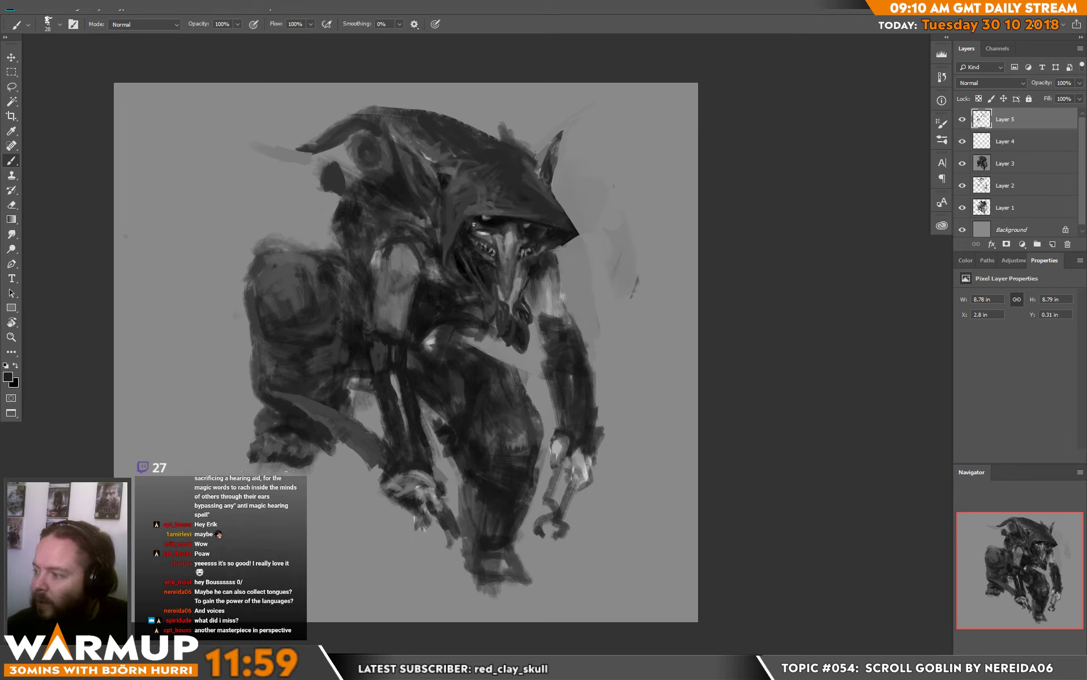
Clean up the hood's front rim and the shadow beneath it with sampled dark greys.
alt+click(474, 219)
drag(475, 223, 482, 218)
alt+click(510, 219)
alt+click(525, 226)
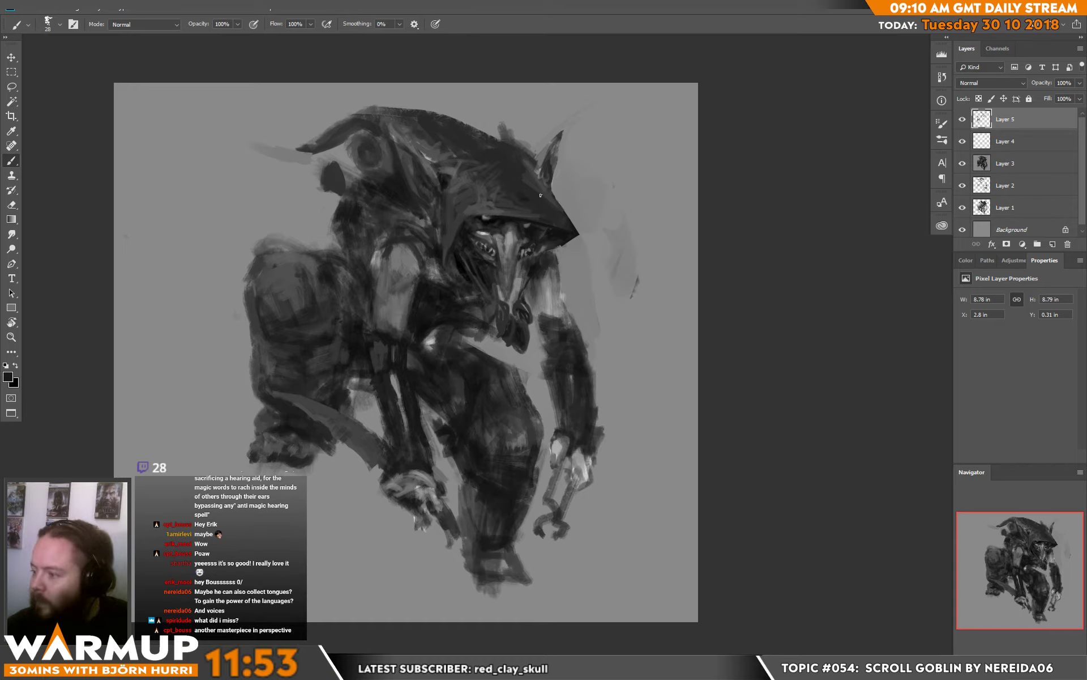
alt+click(532, 222)
Paint small bright highlights on both eyes under the hood's rim.
alt+click(497, 217)
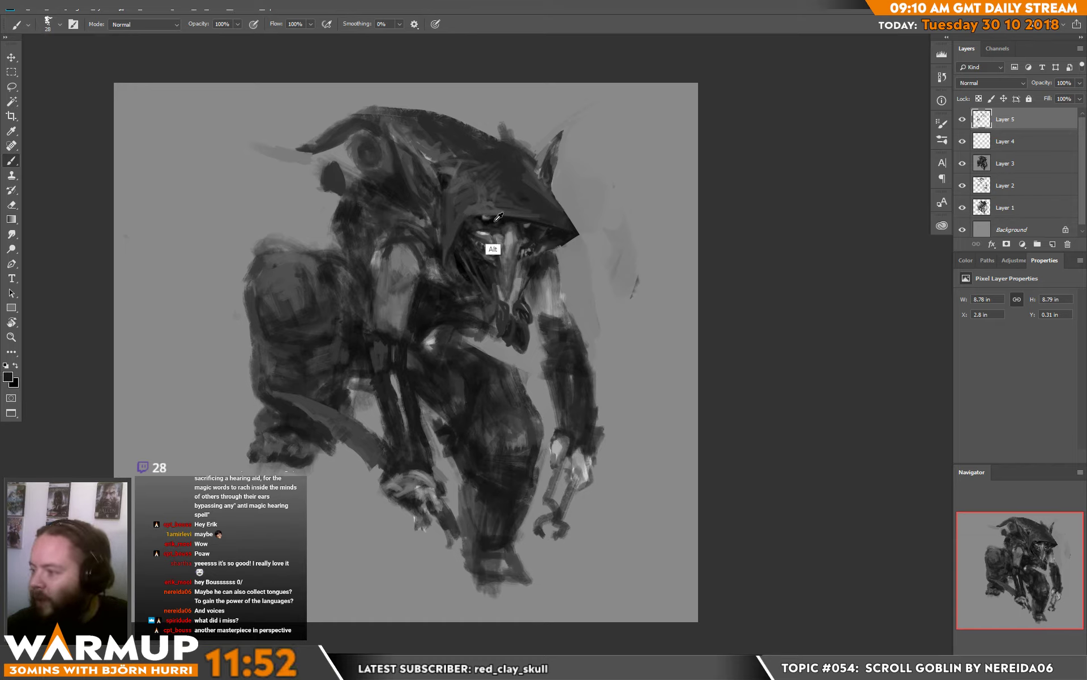
alt+click(527, 225)
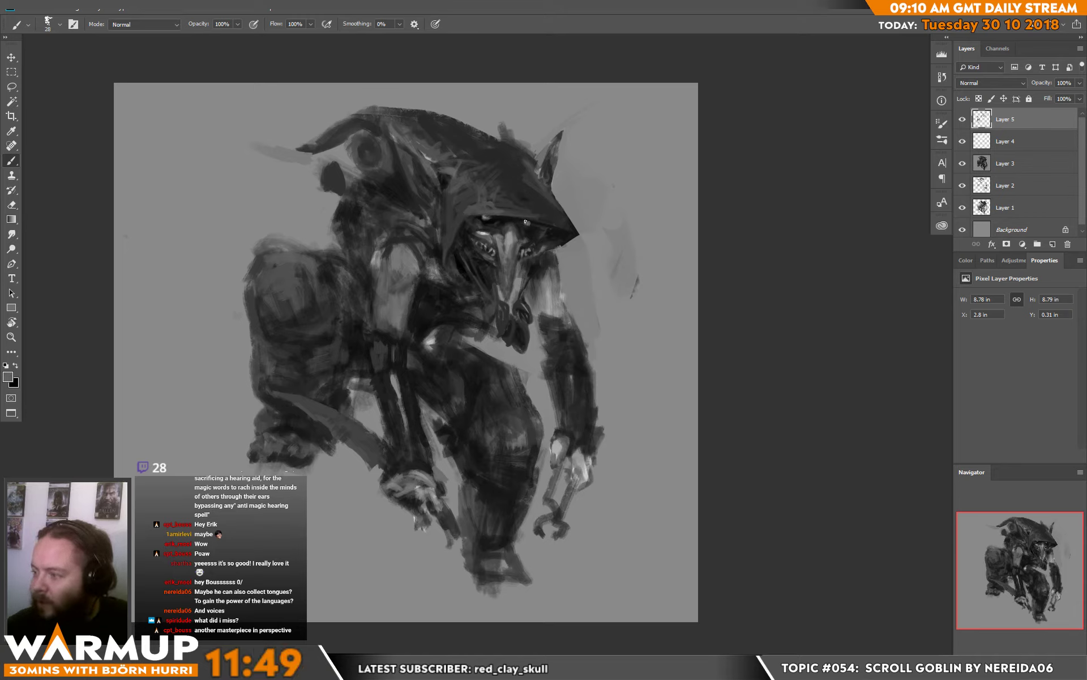
alt+click(484, 218)
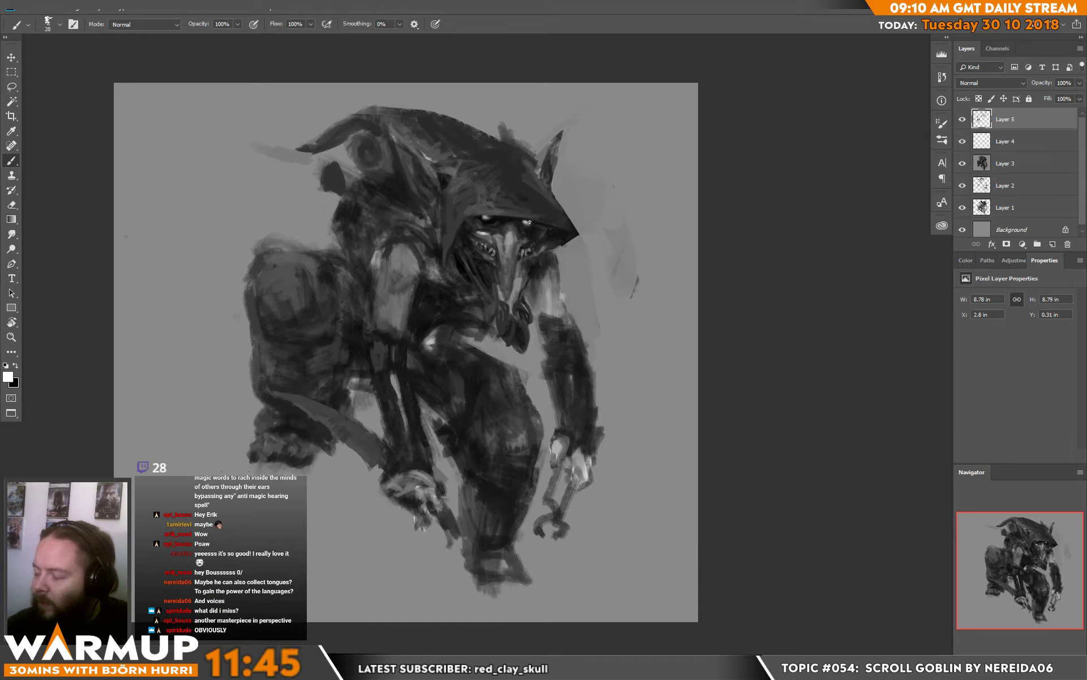
alt+click(529, 256)
drag(530, 223, 534, 226)
Tone down the eyes and the surrounding hood rim with sampled dark greys.
drag(613, 196, 624, 170)
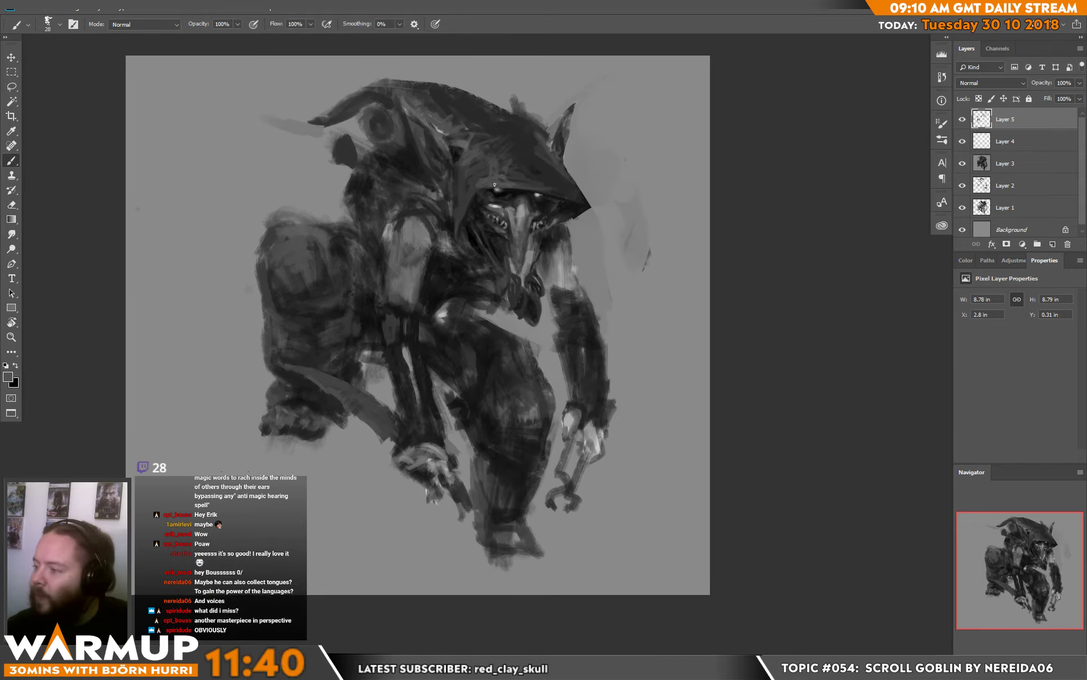
alt+click(532, 180)
alt+click(503, 188)
alt+click(546, 194)
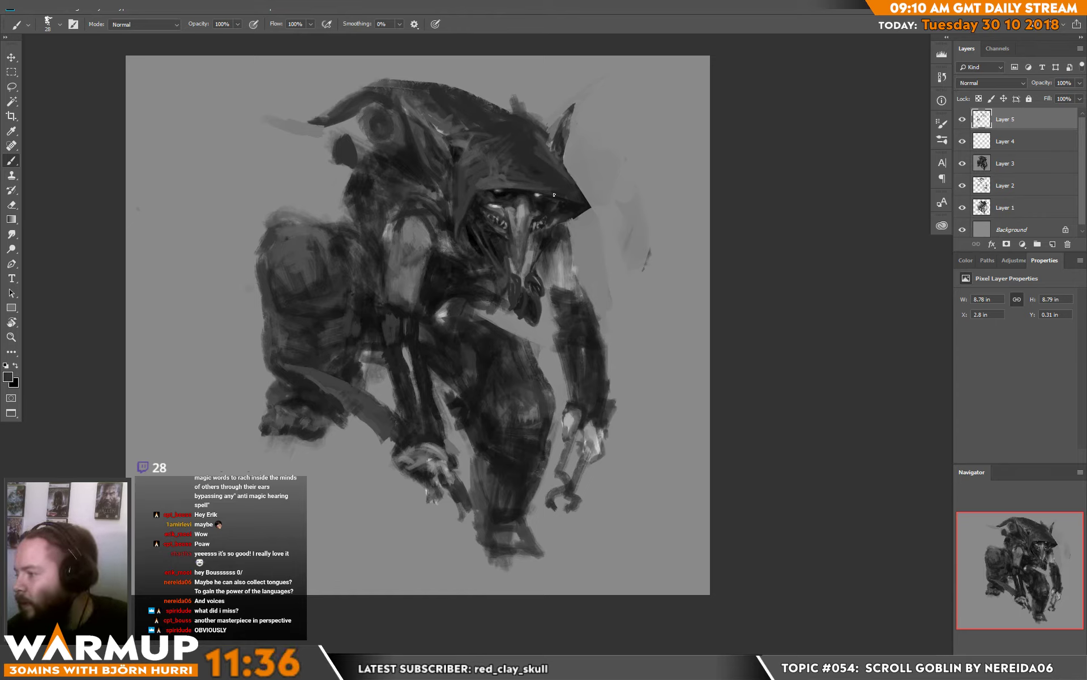
alt+click(538, 198)
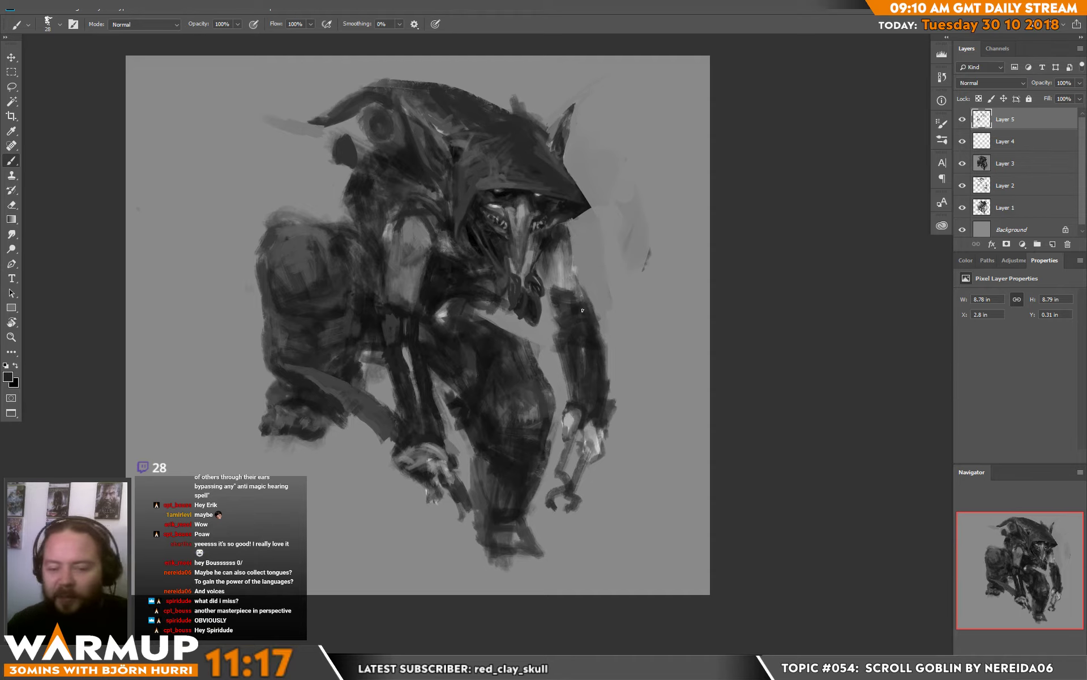
Enlarge the brush to 61 px and rework the bare upper part of the far arm beside the face with sampled grey.
drag(563, 297, 555, 289)
key(d)
right_click(575, 288)
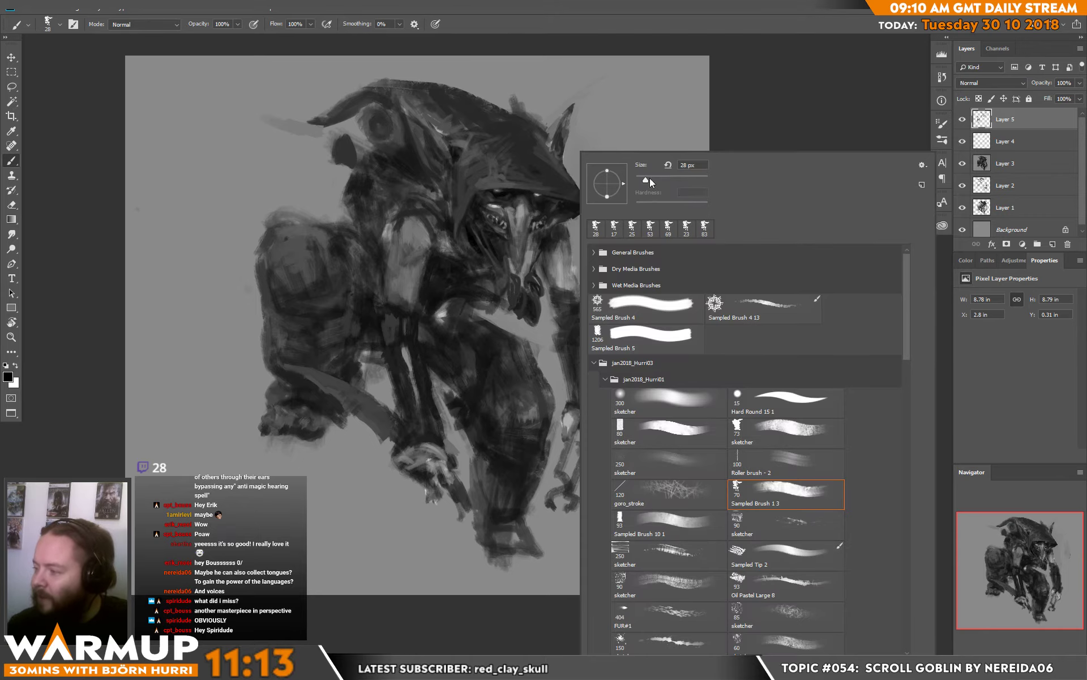
drag(649, 179, 654, 179)
click(542, 253)
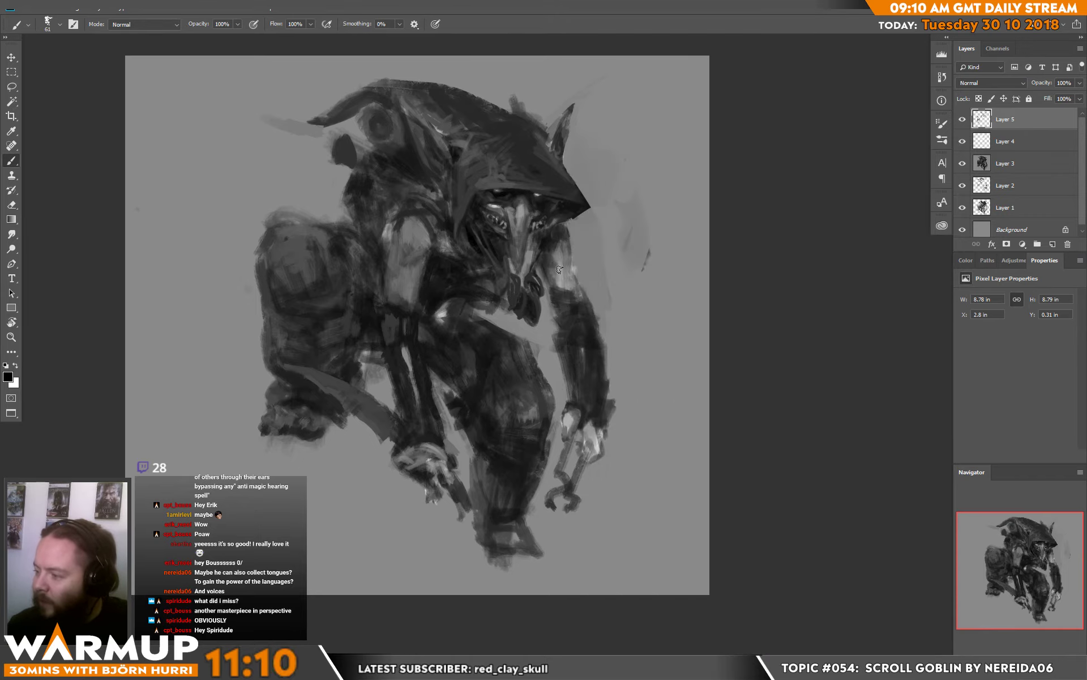
alt+click(554, 253)
mouse_move(559, 232)
mouse_down()
mouse_move(555, 250)
mouse_move(563, 235)
mouse_up()
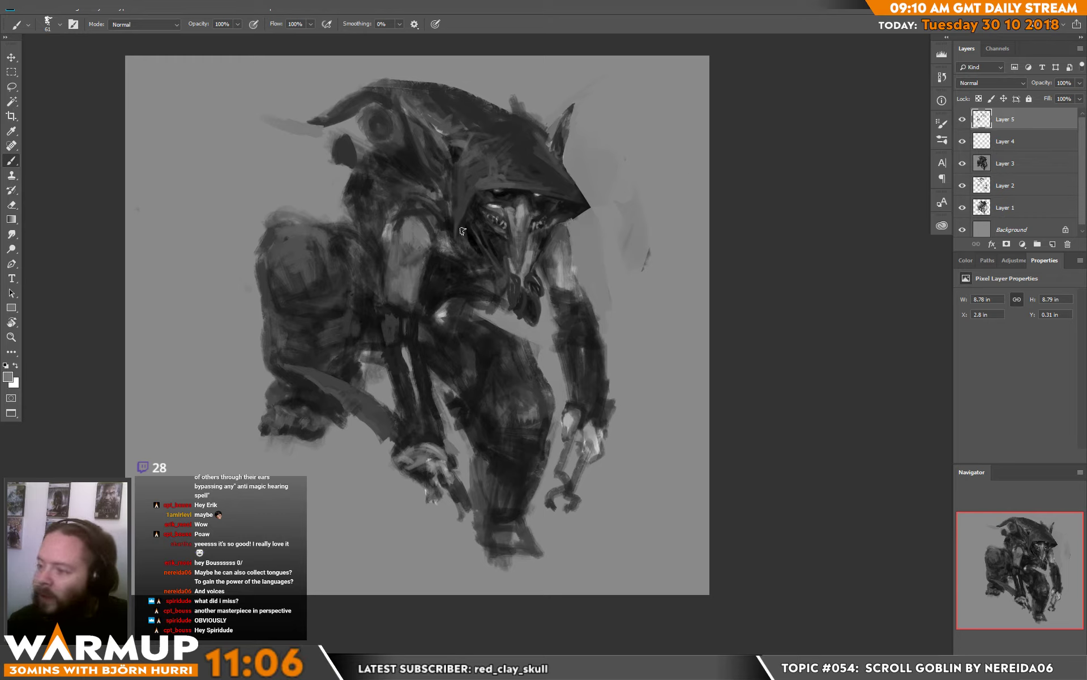
Model the near upper arm from shoulder to elbow with lighter and darker sampled greys.
key(d)
key(x)
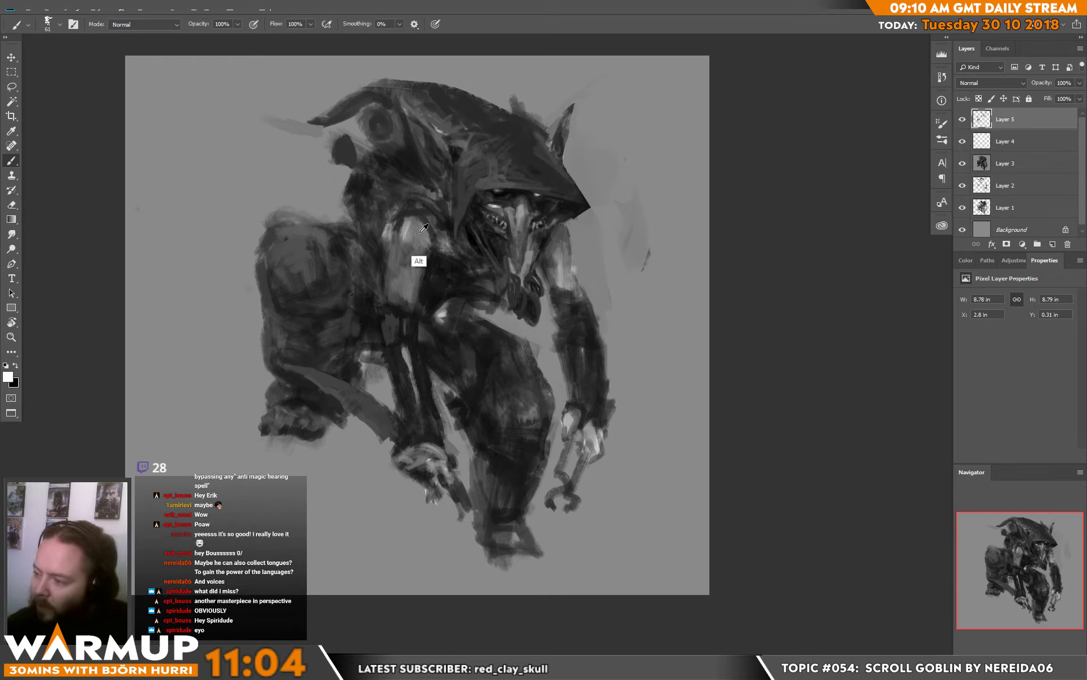
alt+click(412, 229)
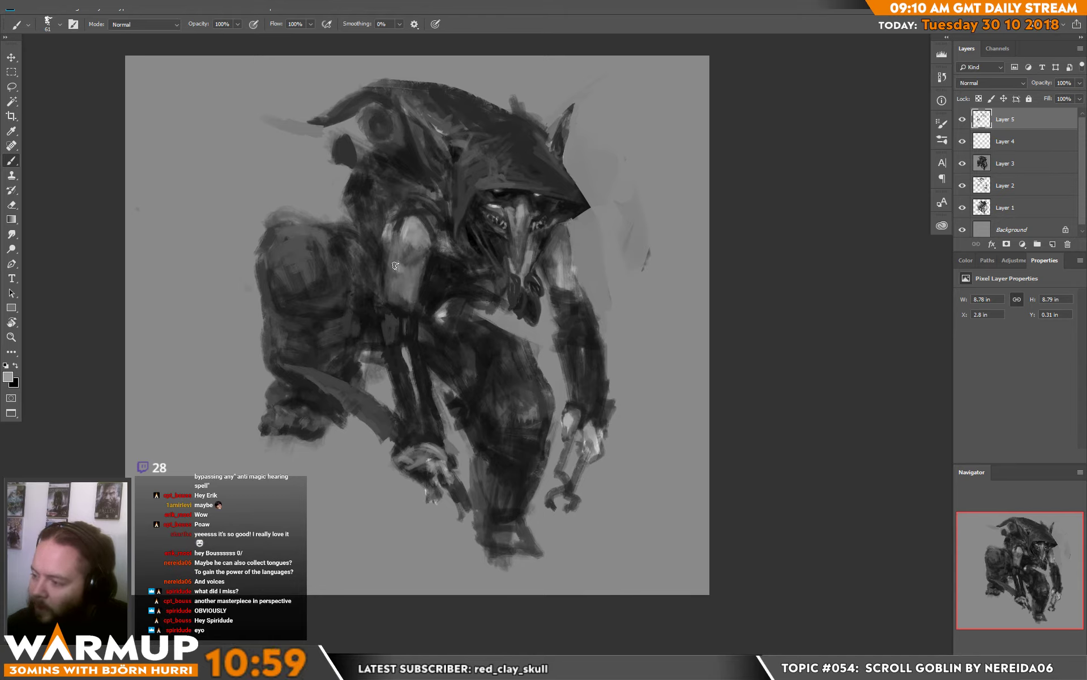
alt+click(420, 259)
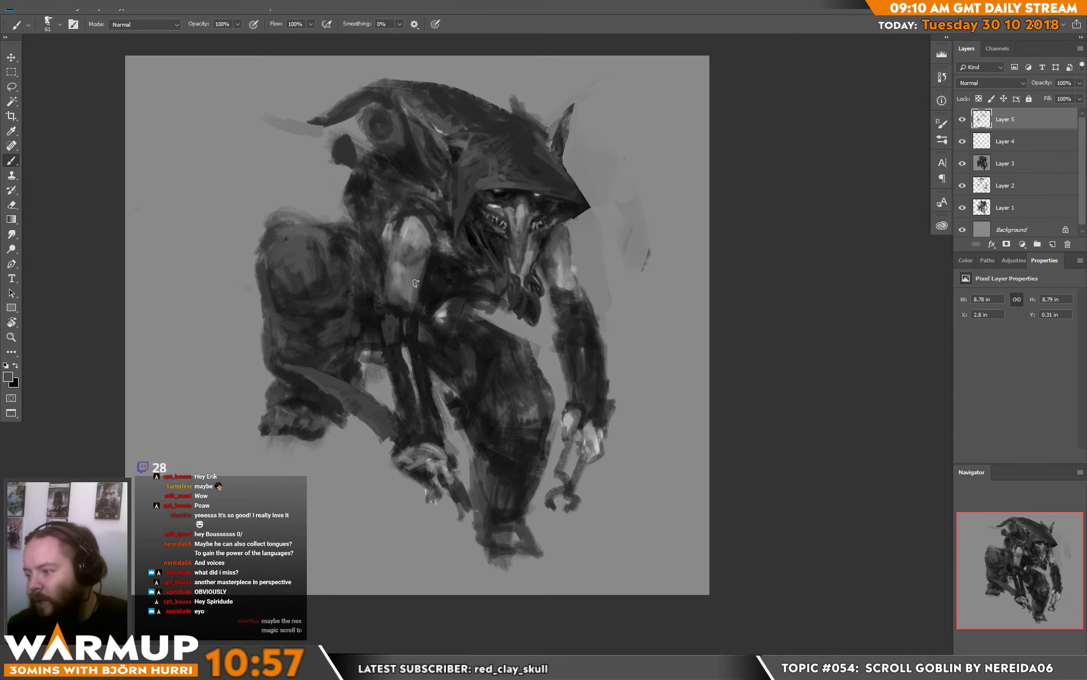
alt+click(401, 313)
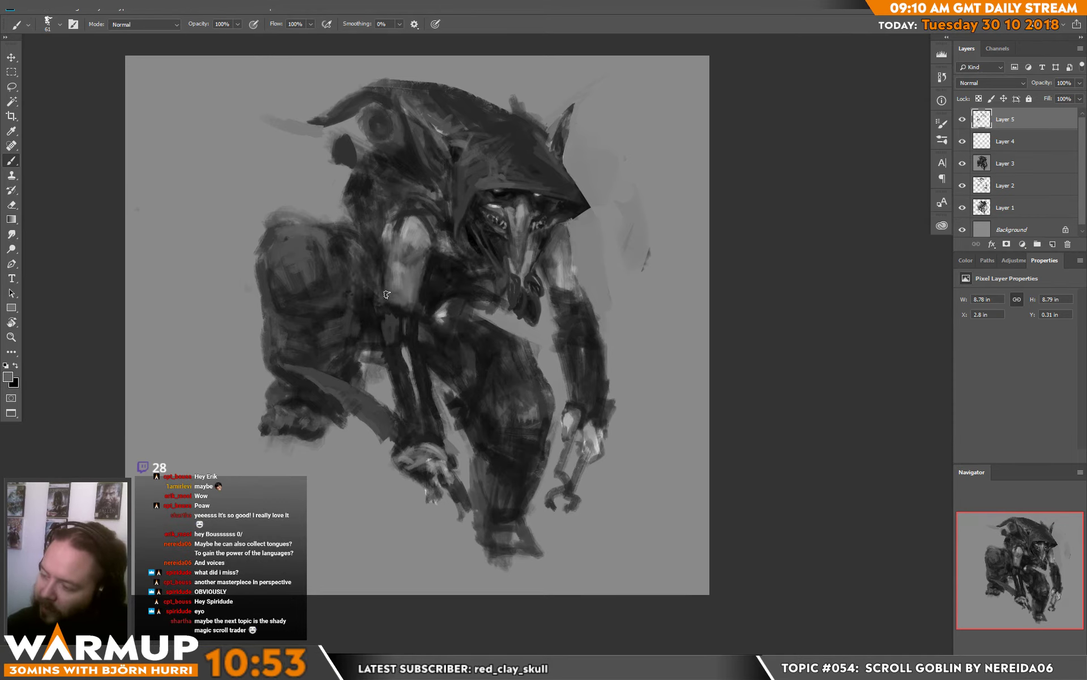
Reduce the brush to 39 px and paint a dark band around the near elbow with sampled greys.
right_click(431, 295)
drag(511, 179, 507, 180)
alt+click(383, 305)
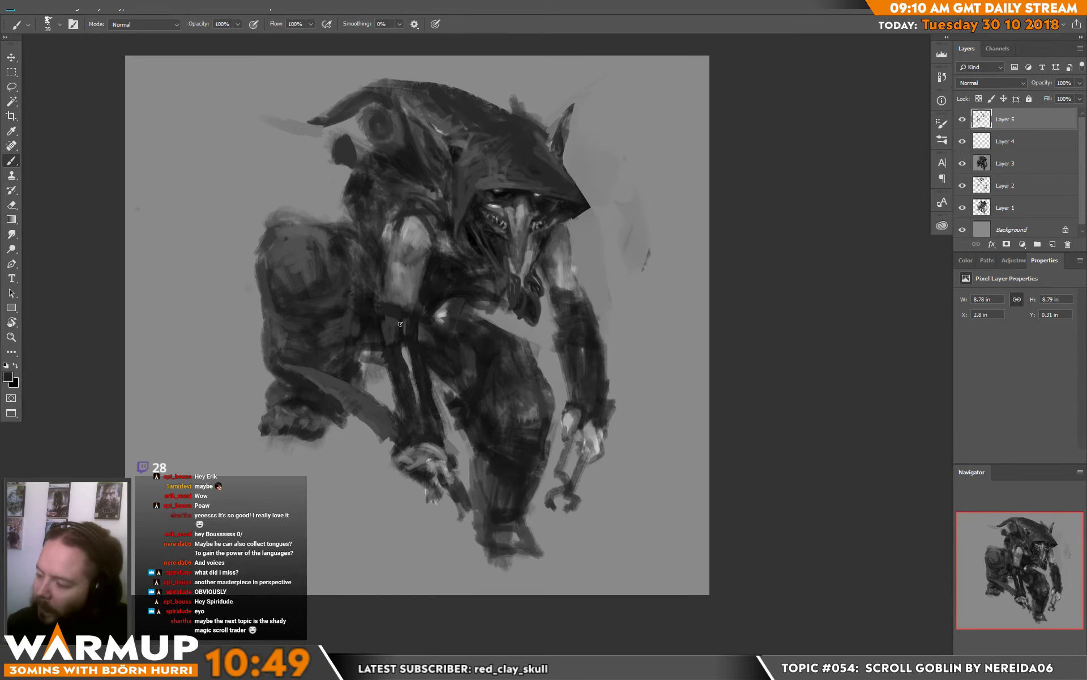
alt+click(402, 311)
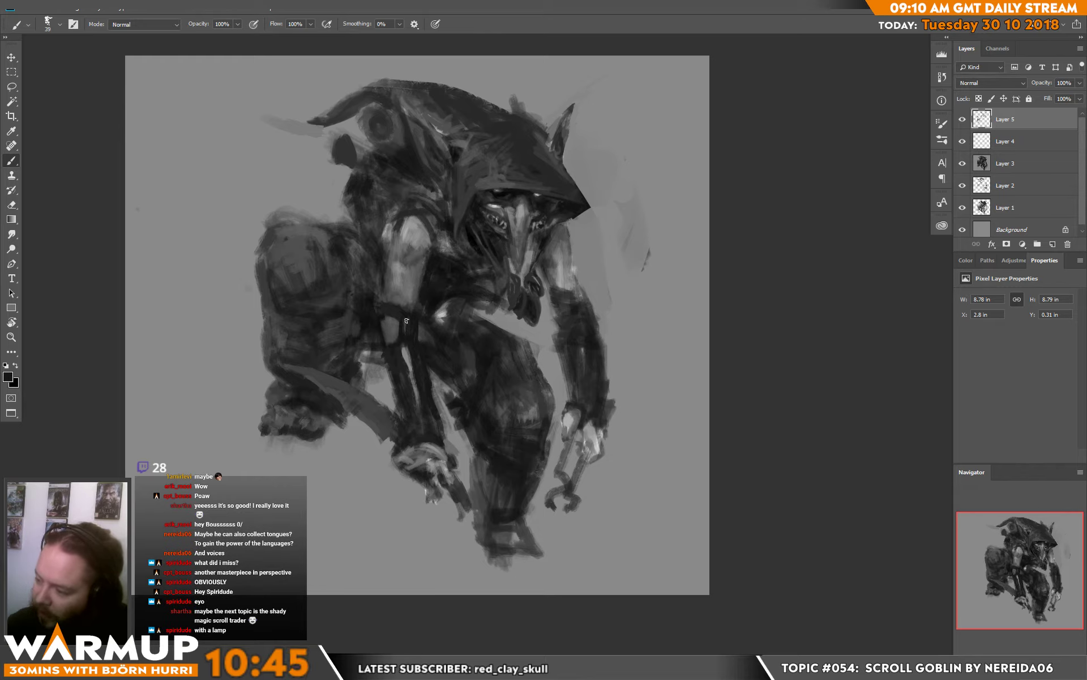
alt+click(416, 298)
alt+click(415, 298)
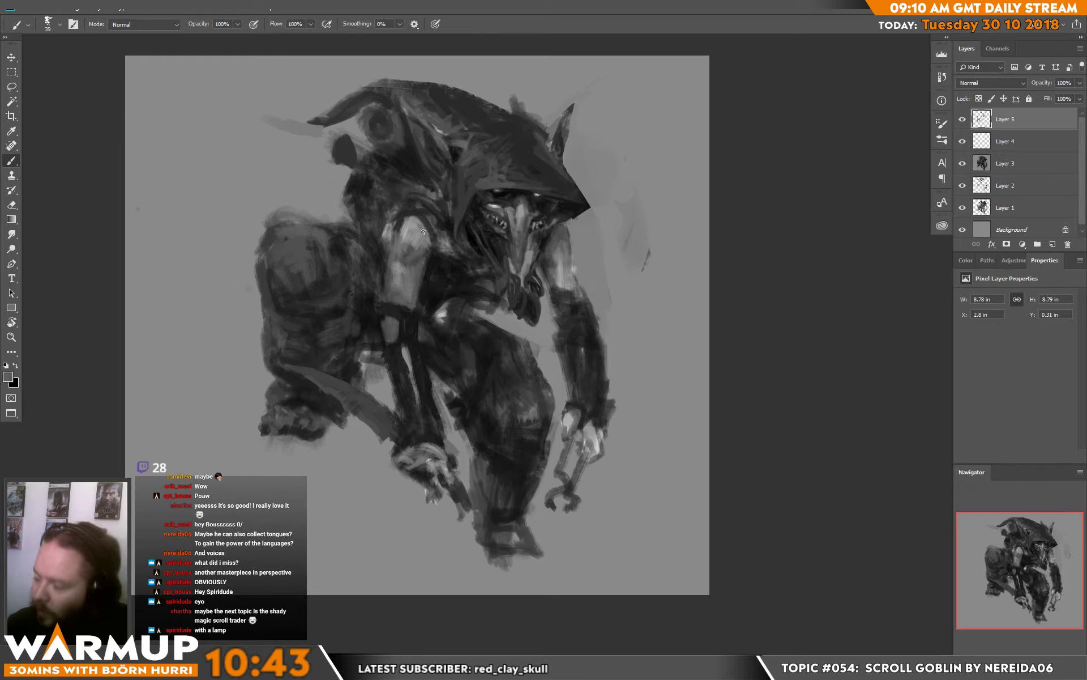
Paint the straps and dark wrapping of the near forearm, toning down its light strip with sampled greys.
alt+click(385, 333)
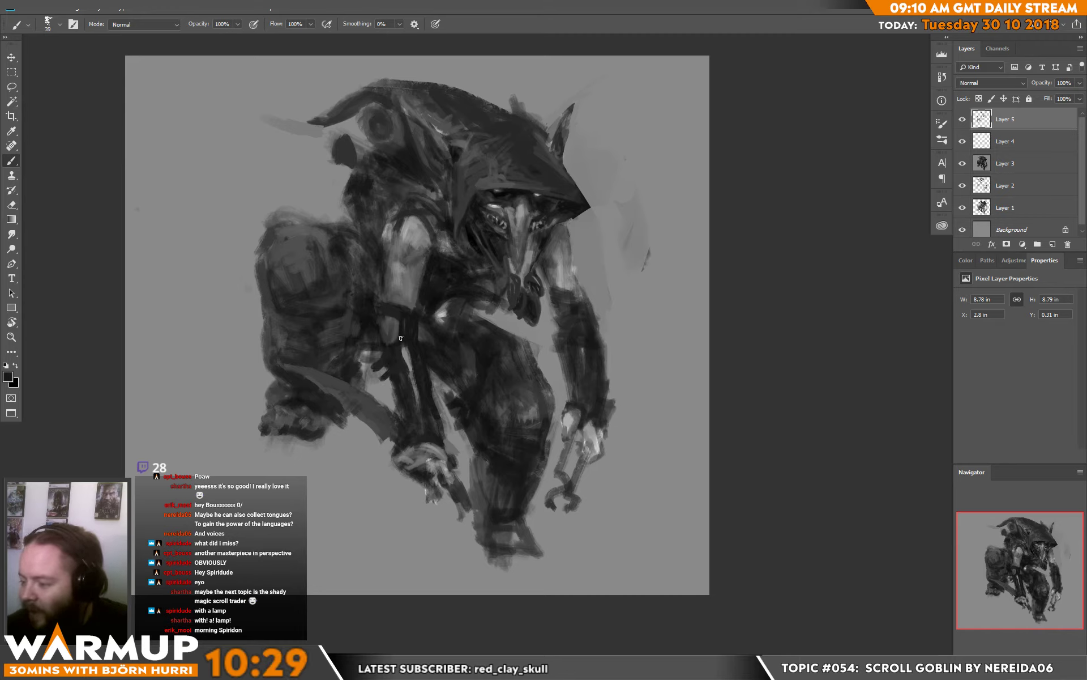
alt+click(407, 358)
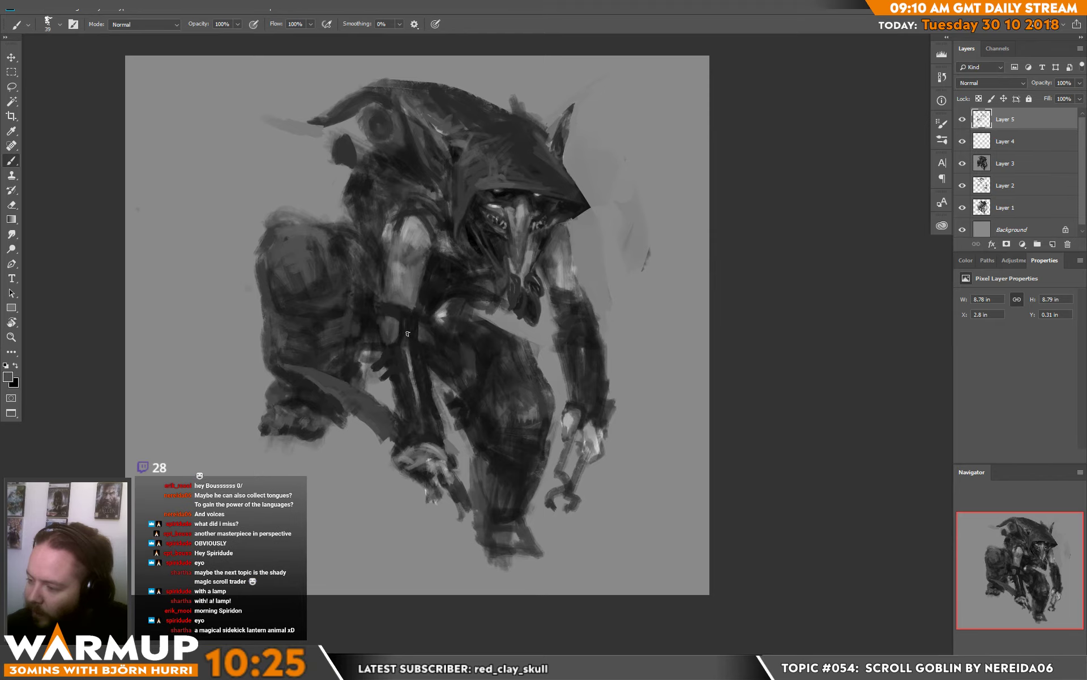
alt+click(412, 320)
drag(407, 329, 413, 371)
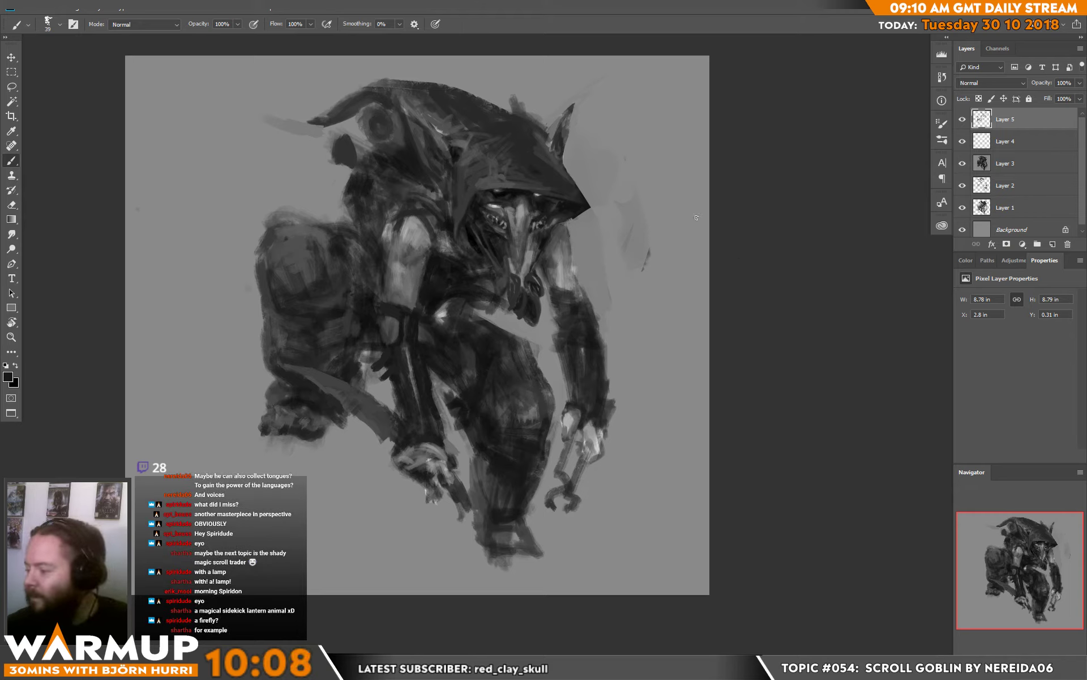
Rework the top of the front thigh with sampled mid and dark greys.
alt+click(537, 355)
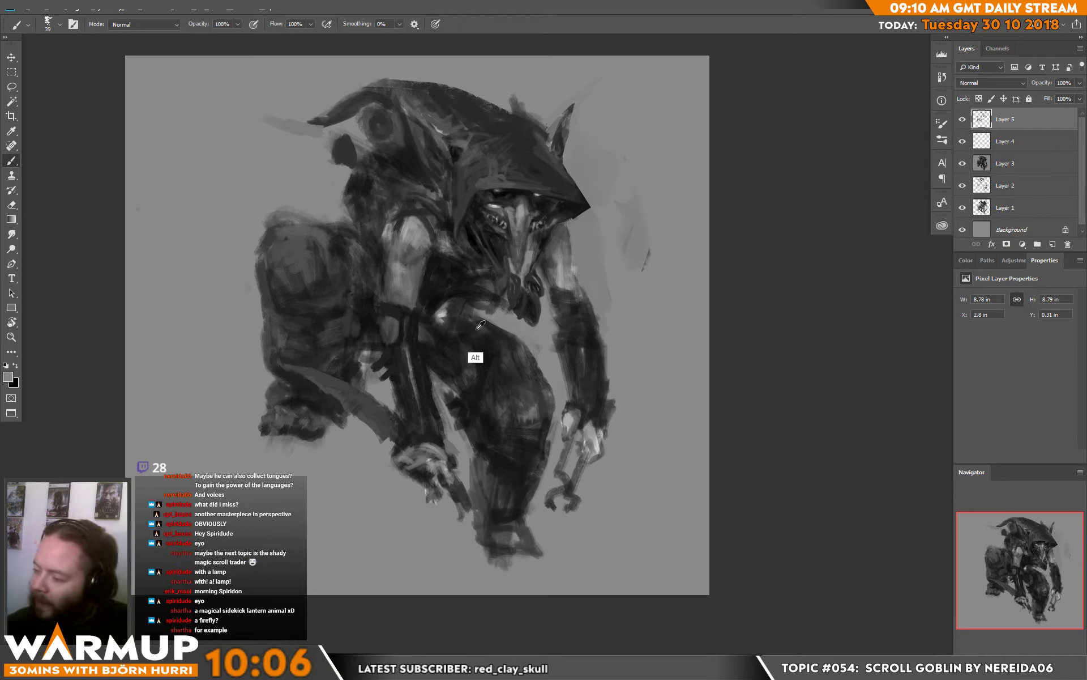
alt+click(472, 358)
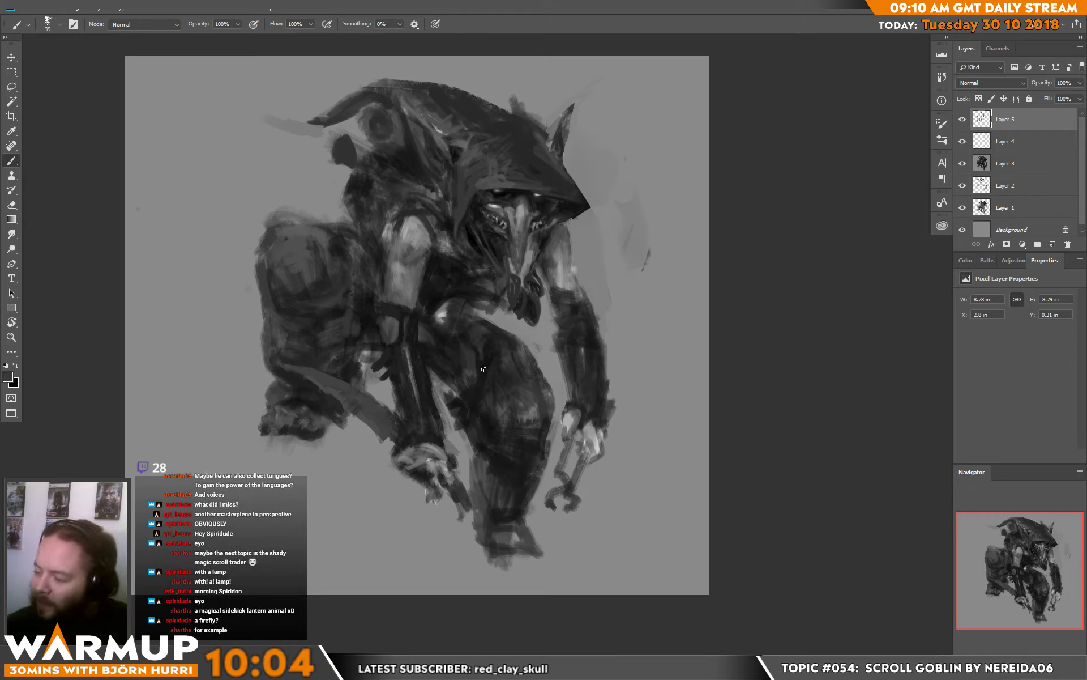
alt+click(484, 342)
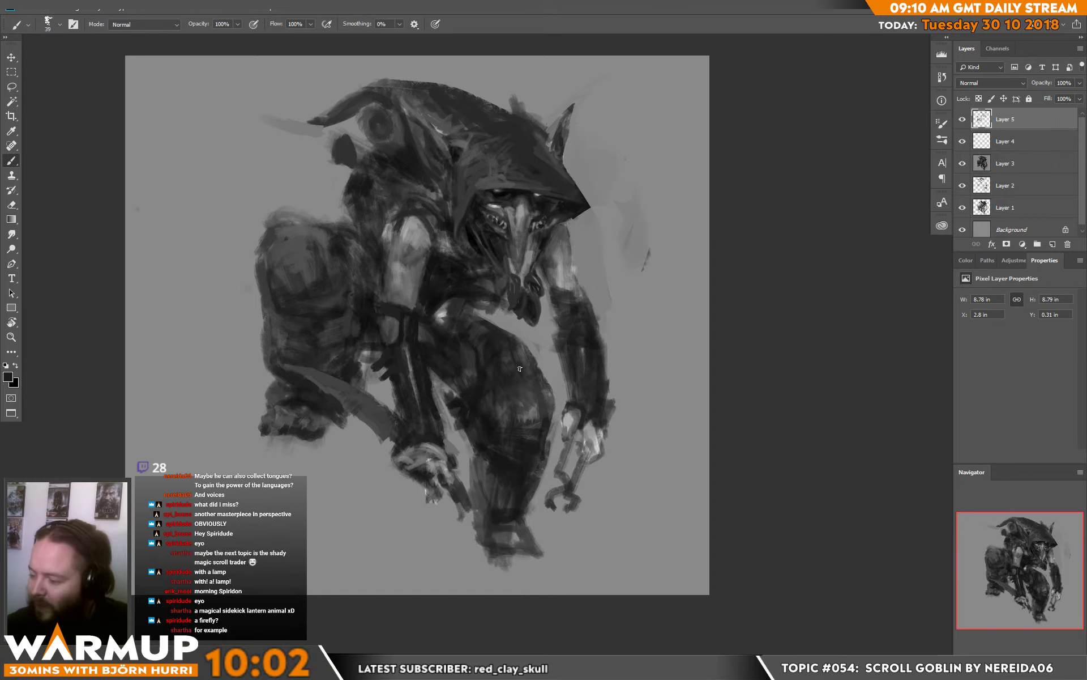
Paint a rounded knee form with curved folds on the front leg using sampled dark greys.
drag(553, 351, 518, 294)
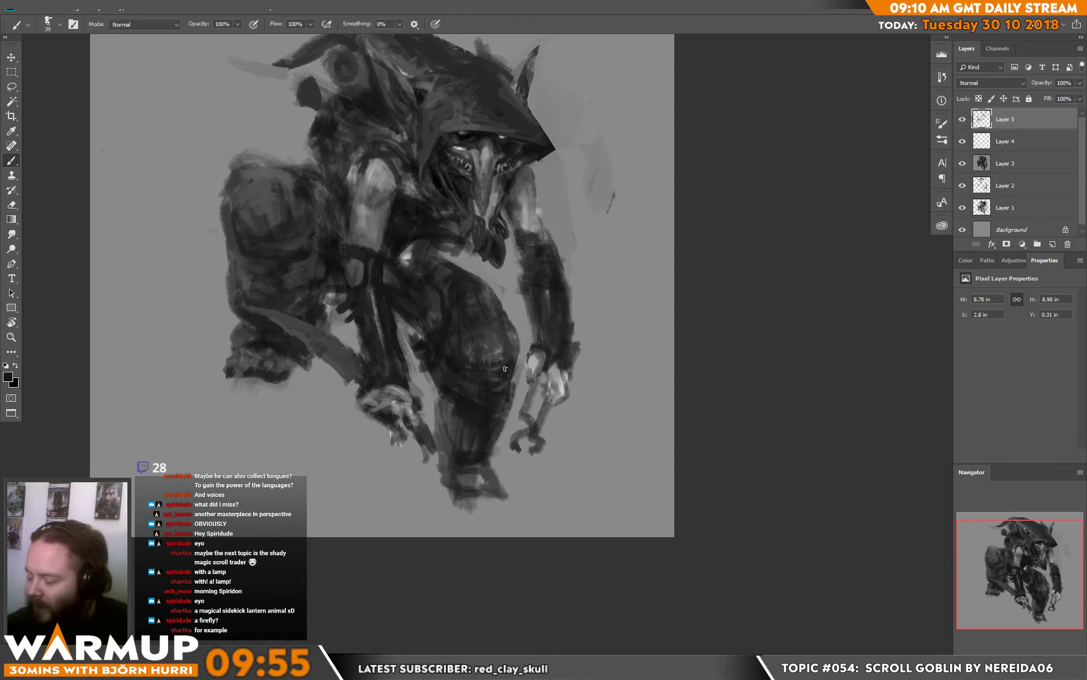
alt+click(488, 348)
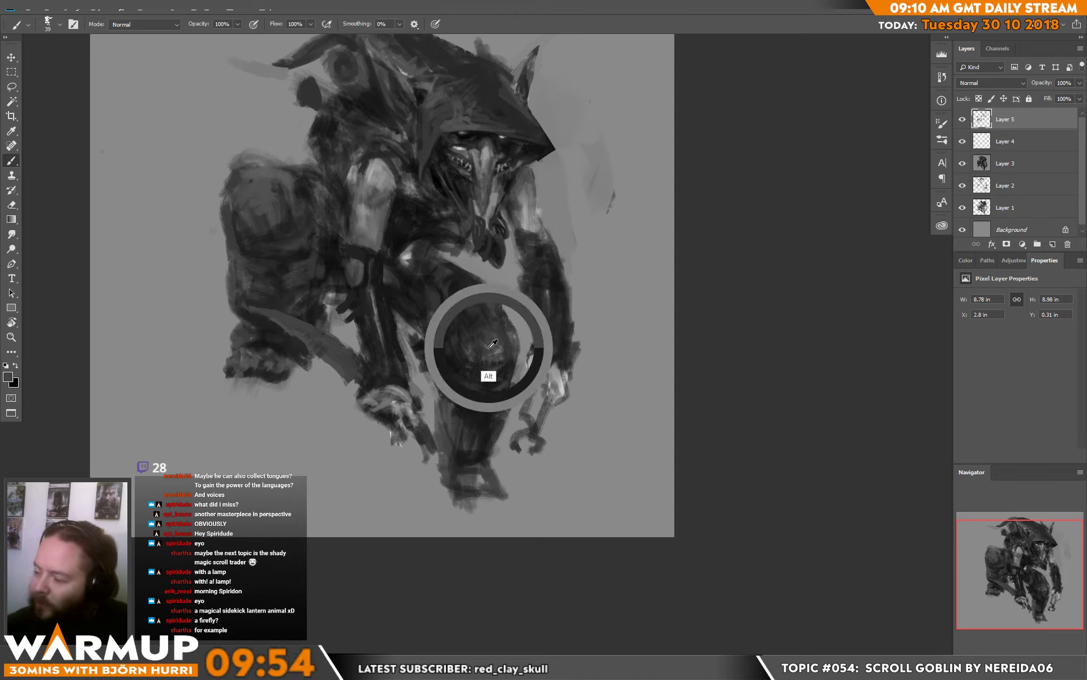
drag(479, 319, 466, 310)
alt+click(463, 320)
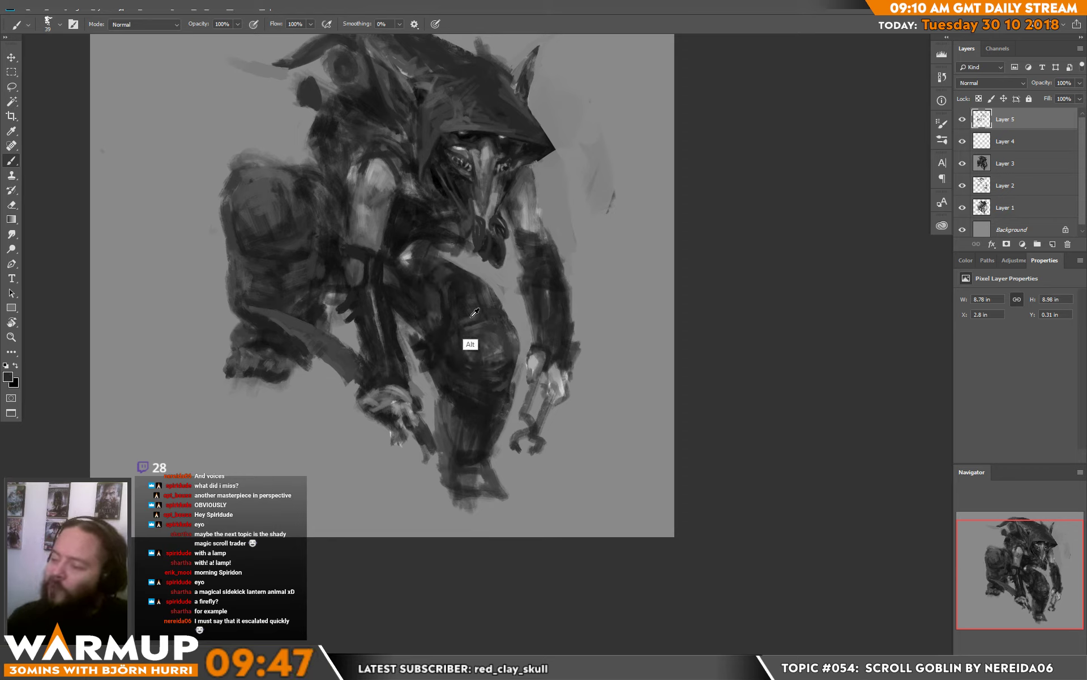
alt+click(461, 343)
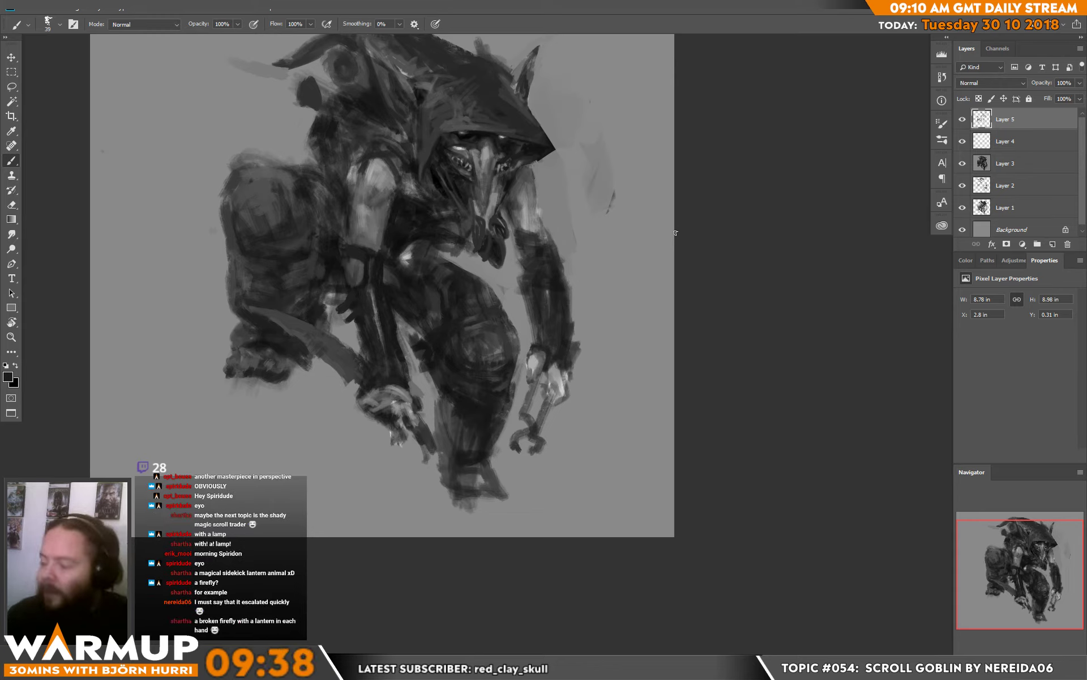
Block in the chest clothing between the near arm and the hood with sampled greys.
alt+click(446, 269)
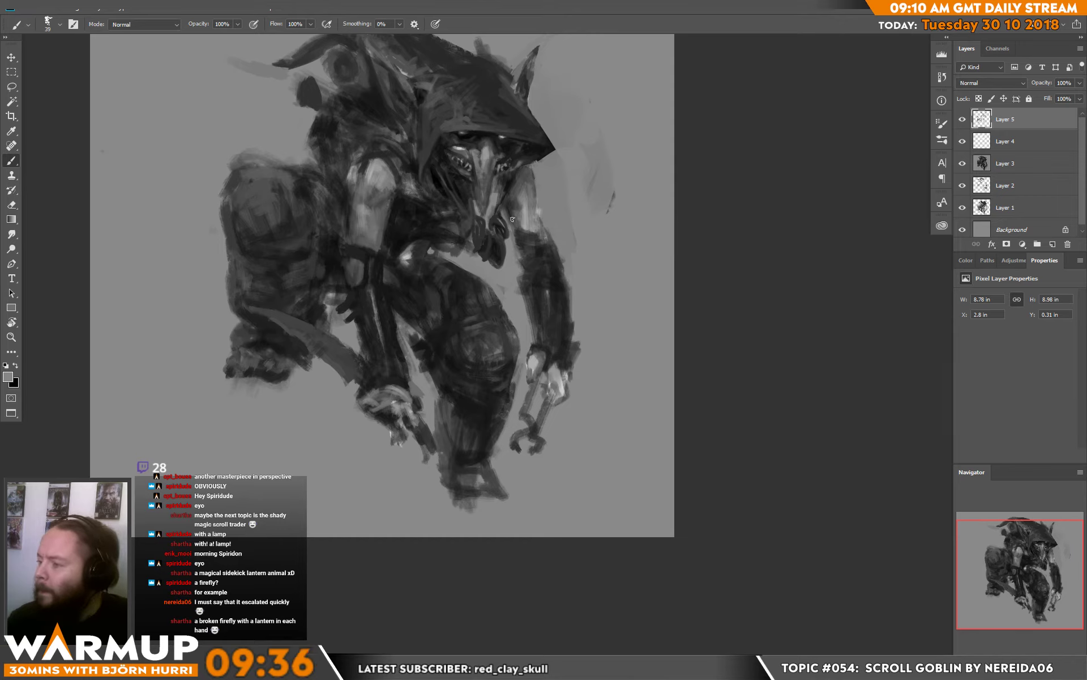
alt+click(427, 240)
alt+click(429, 236)
alt+click(415, 222)
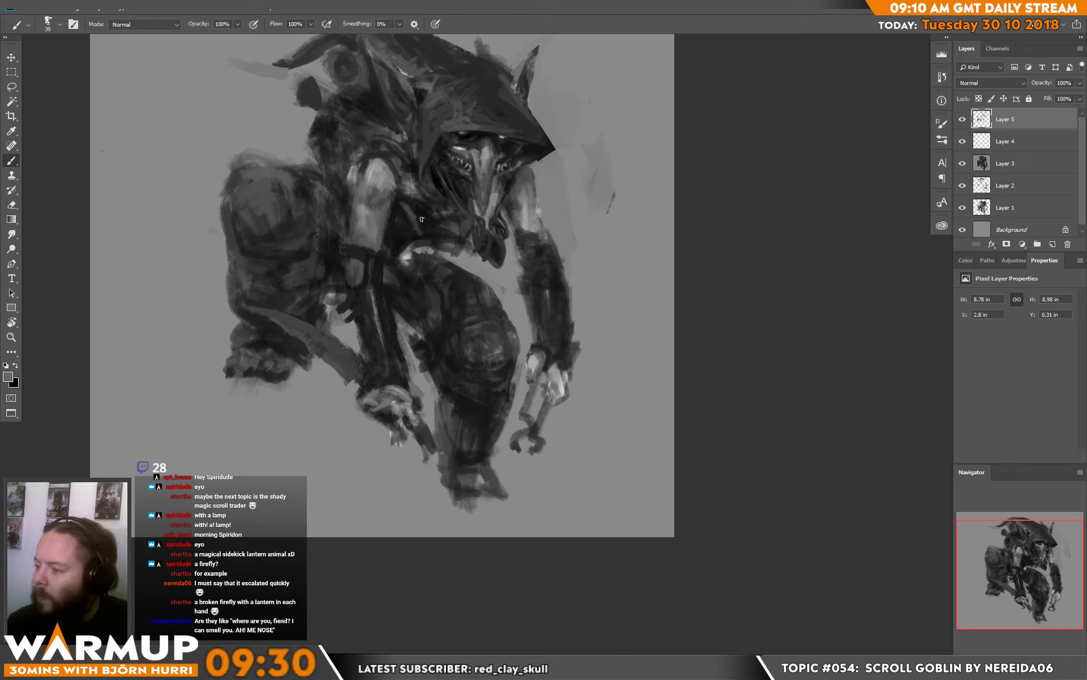
alt+click(424, 230)
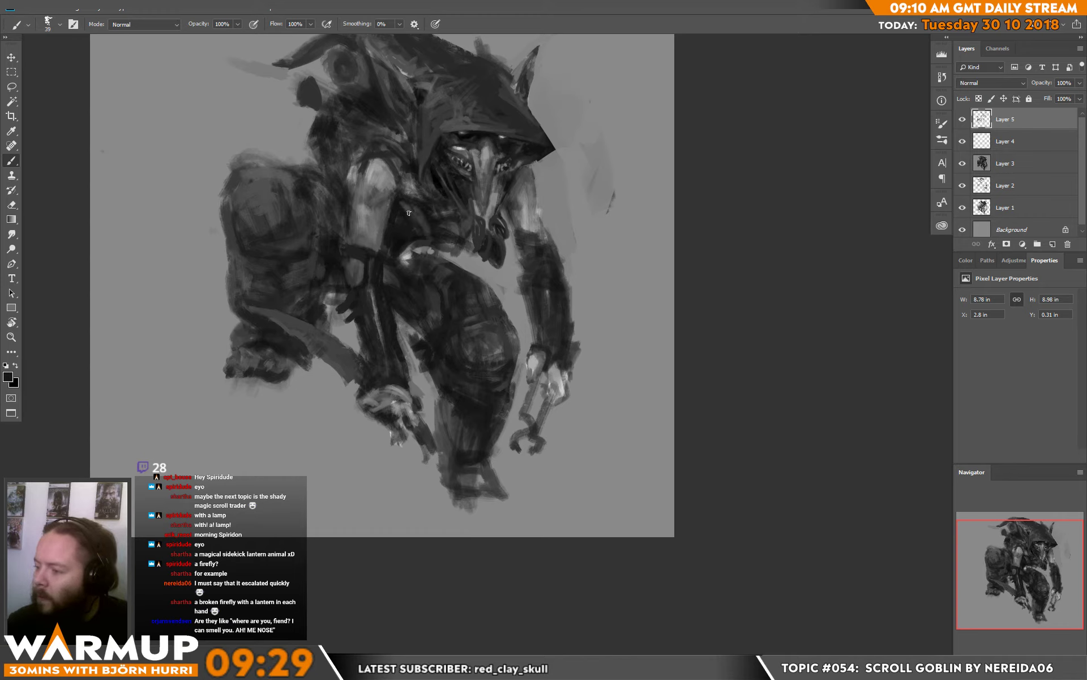
alt+click(429, 225)
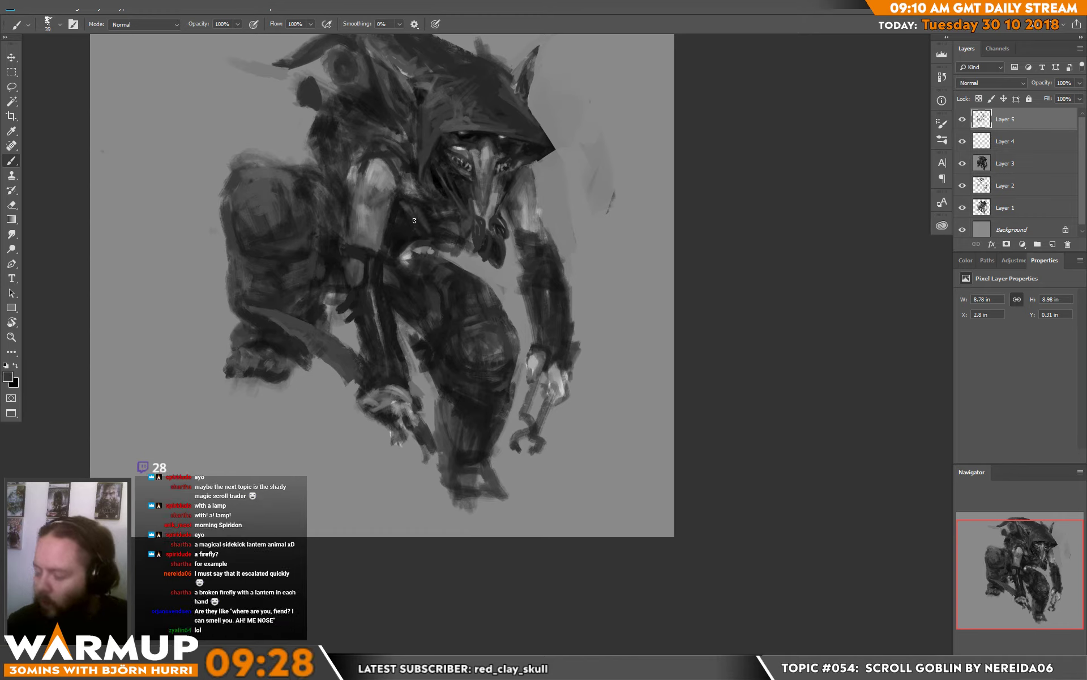
alt+click(432, 244)
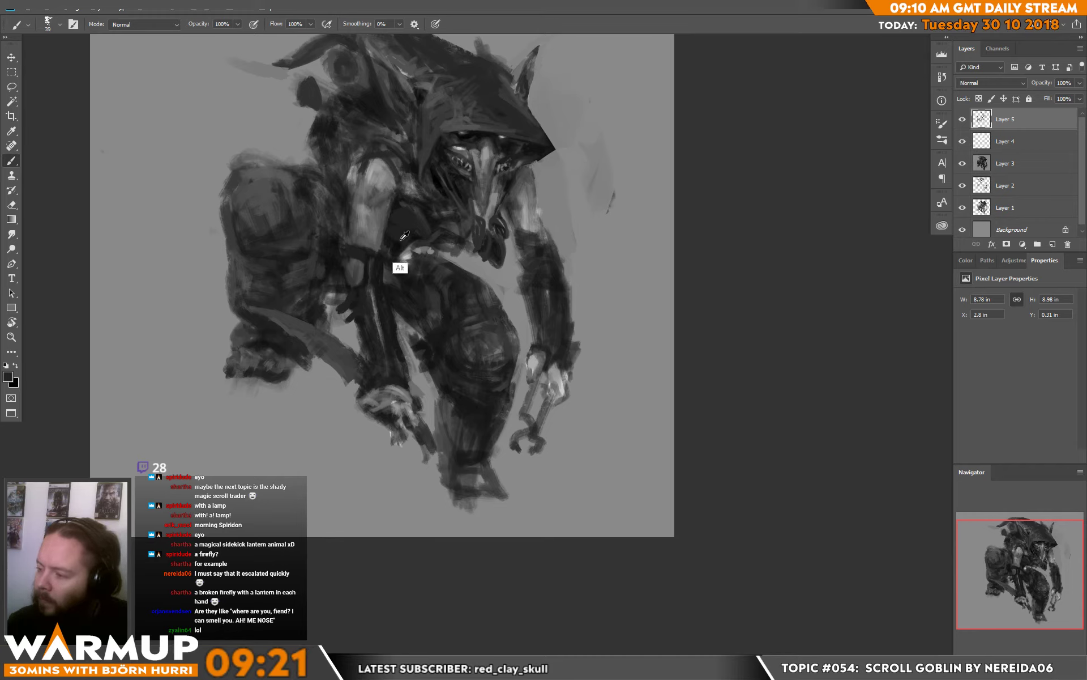
Darken the belly and break up the light strip above the front thigh with sampled greys.
alt+click(403, 234)
alt+click(417, 236)
alt+click(410, 250)
alt+click(425, 247)
alt+click(422, 248)
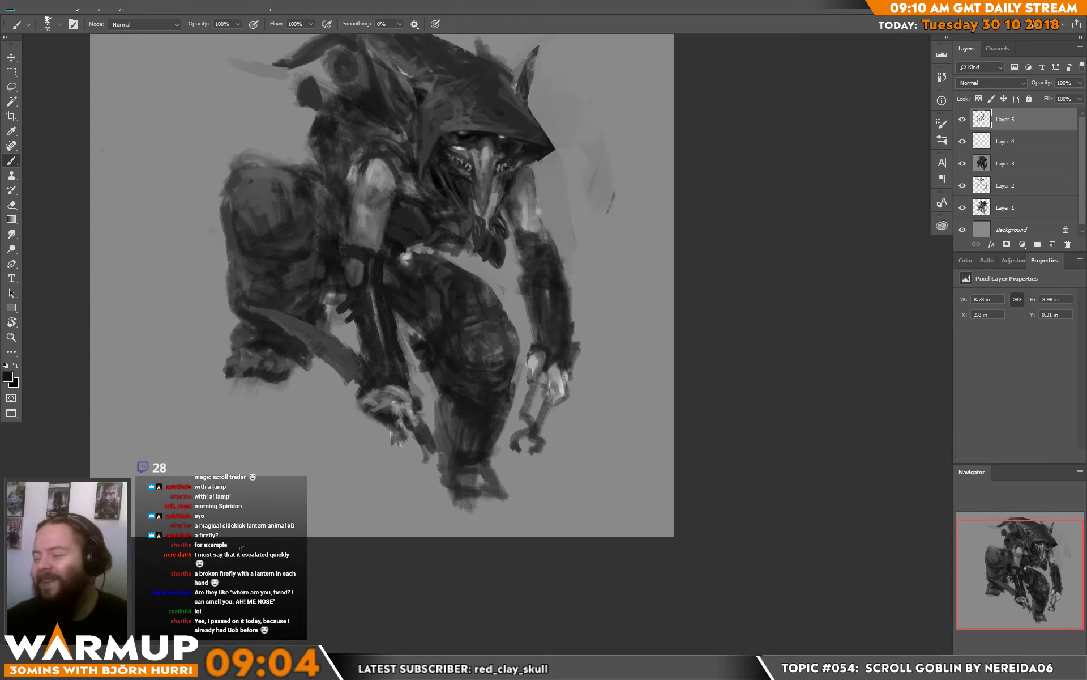
Blend the near shoulder and upper arm with sampled mid and light greys.
alt+click(361, 207)
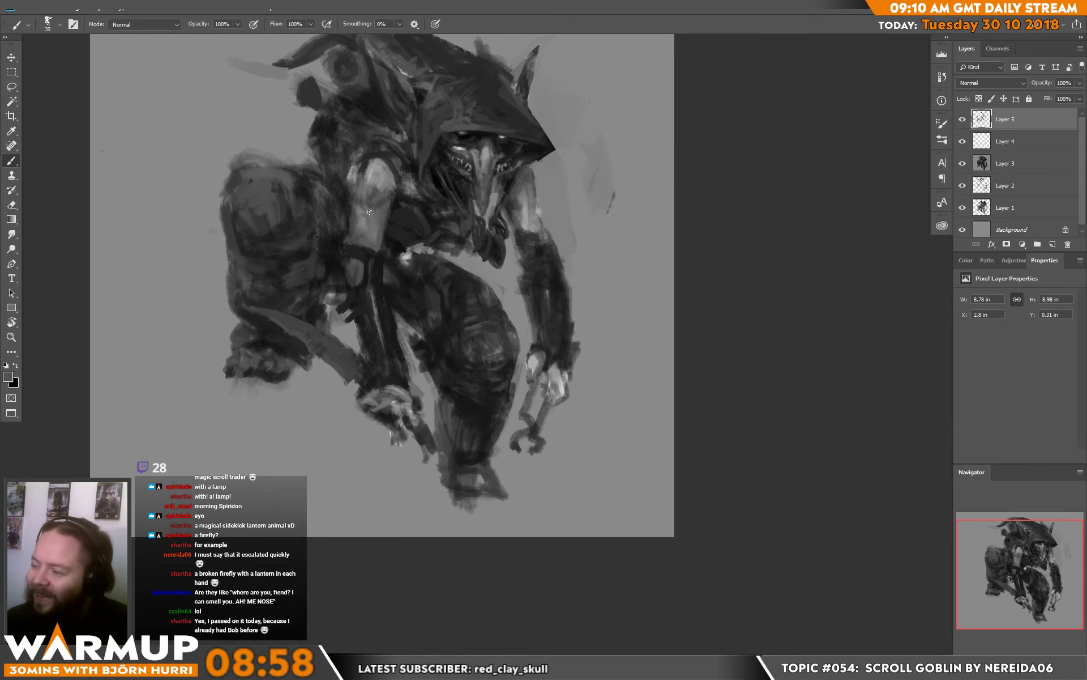
alt+click(371, 196)
alt+click(371, 171)
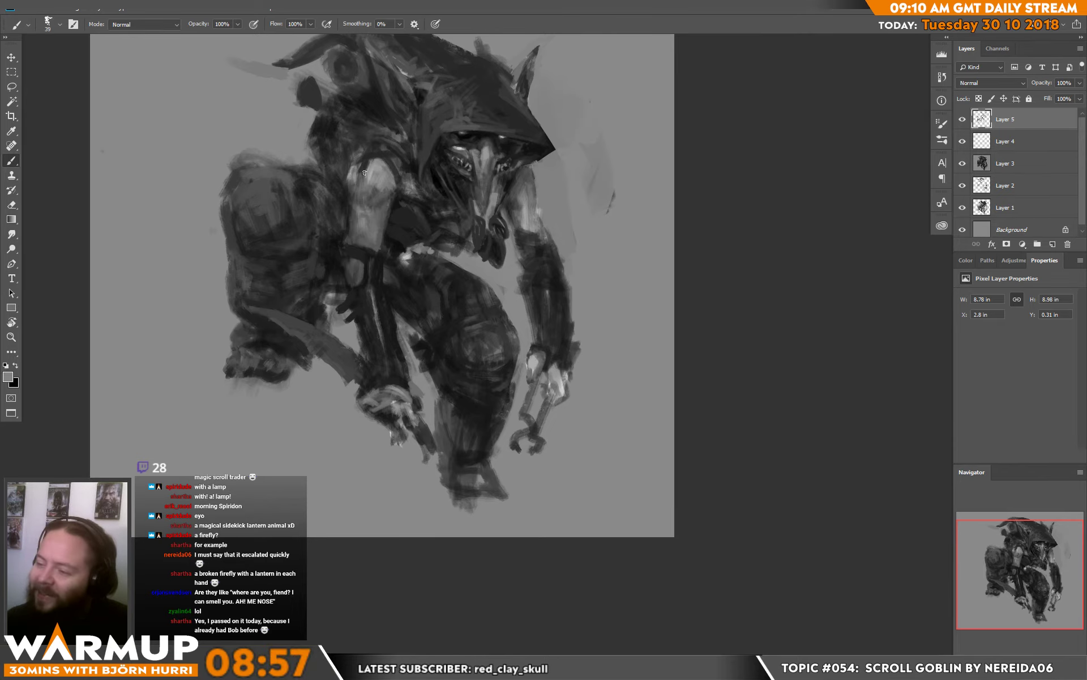
Reduce the brush to 20 px and define the sleeve edge around the near shoulder with dark strokes.
mouse_move(371, 160)
mouse_down()
mouse_move(416, 161)
mouse_move(413, 204)
mouse_up()
right_click(413, 206)
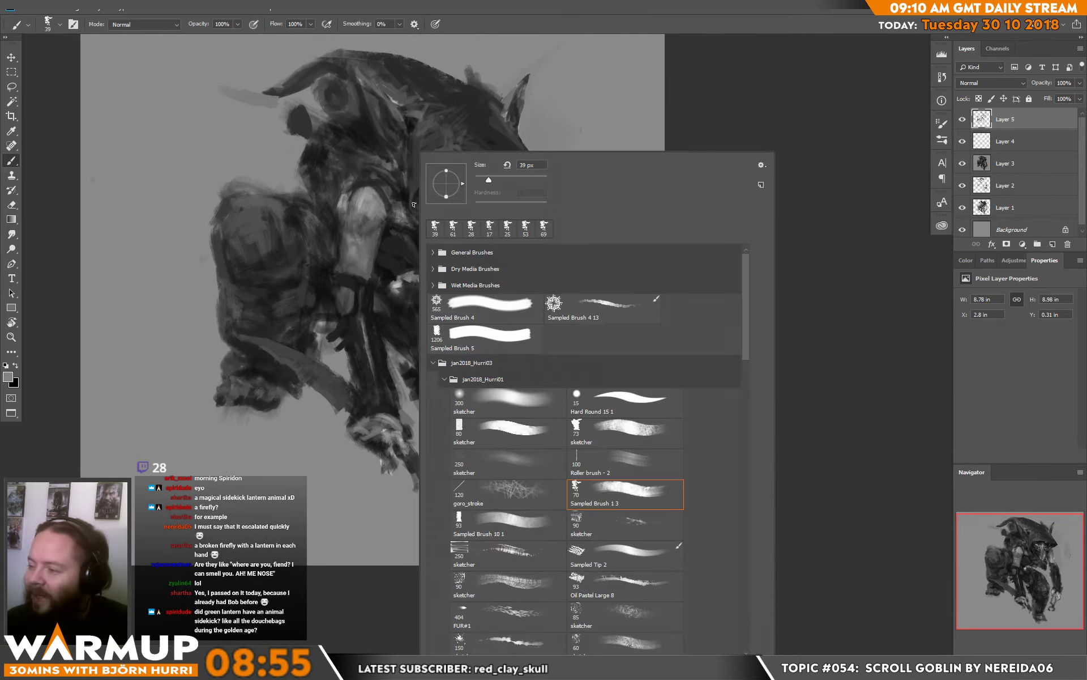
drag(487, 180, 481, 180)
alt+click(350, 187)
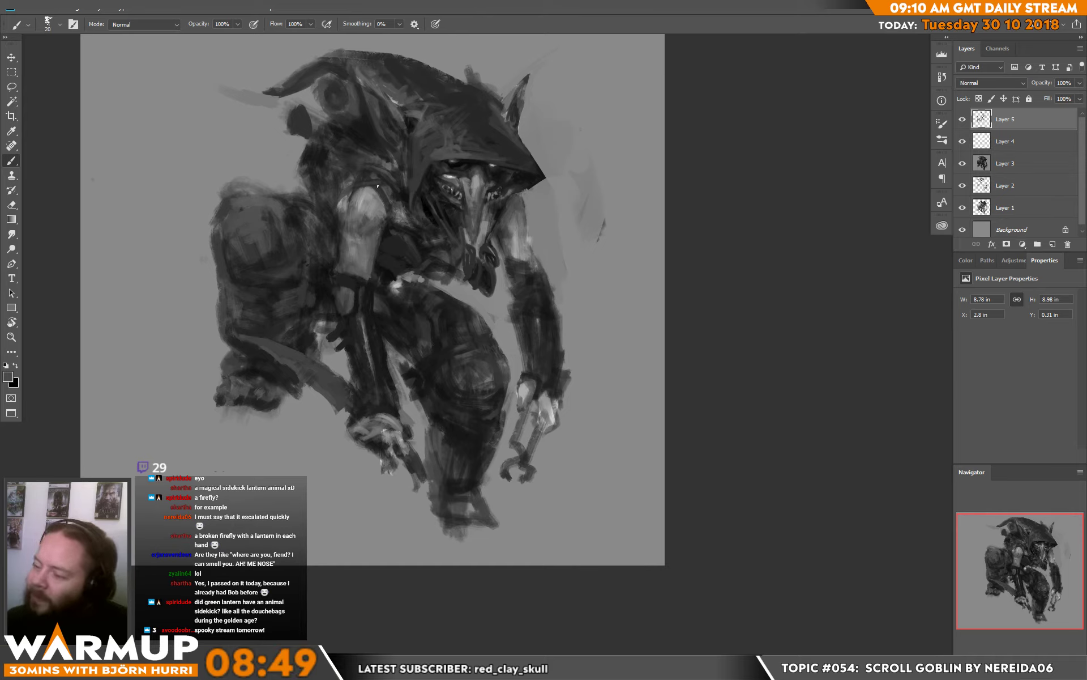
key(x)
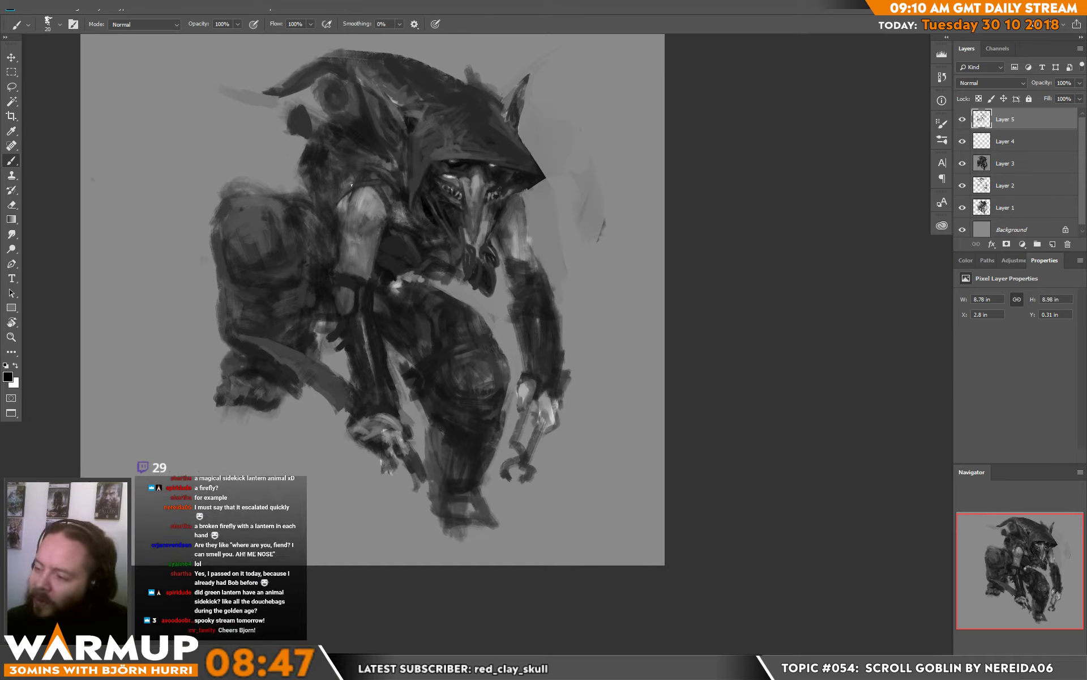
alt+click(356, 178)
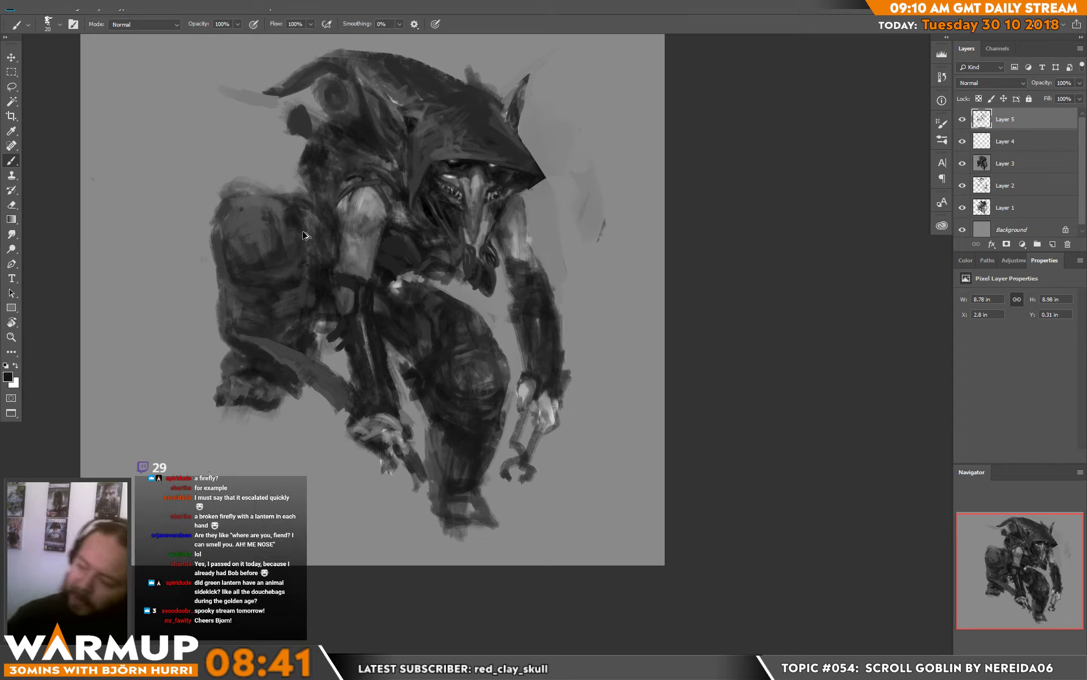
Add two new empty layers at the top of the layer stack.
key(ctrl+shift+alt+n)
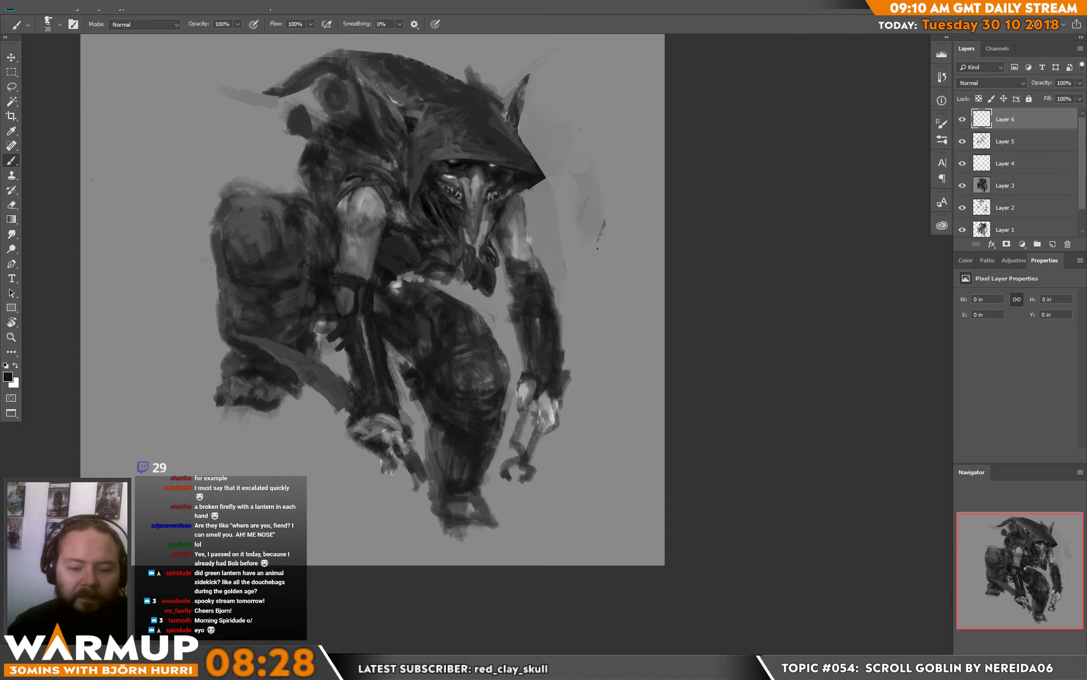
drag(482, 250, 406, 283)
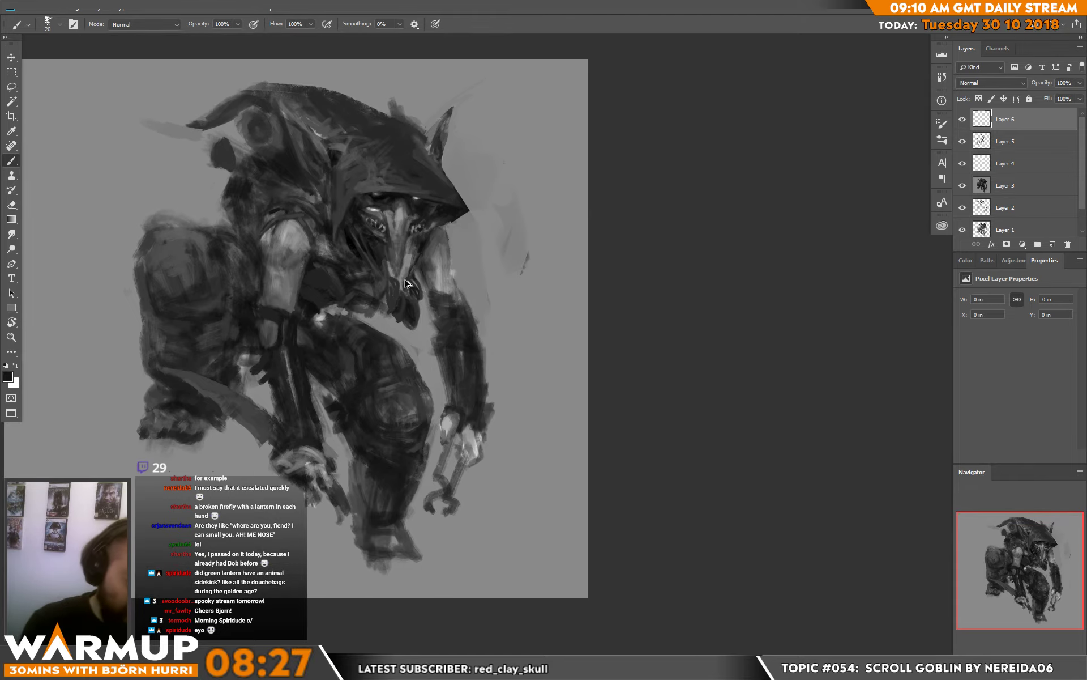
key(ctrl+shift+alt+n)
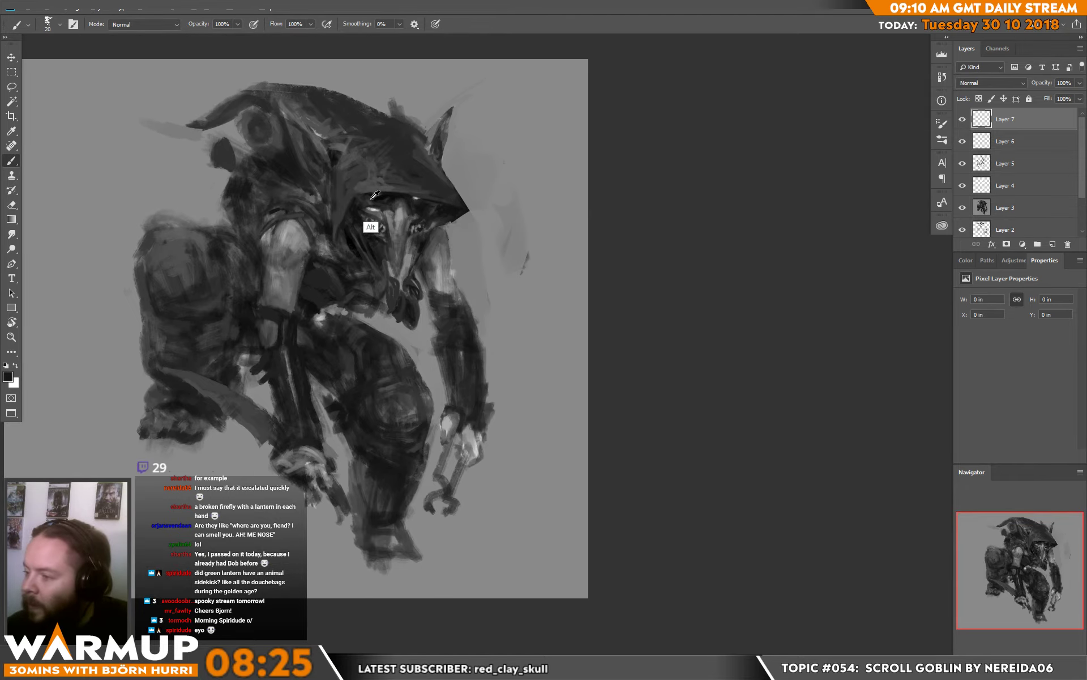
Paint thin dark hair strands hanging from the hood down the near side of the goblin's face on the top layer.
drag(369, 326, 363, 294)
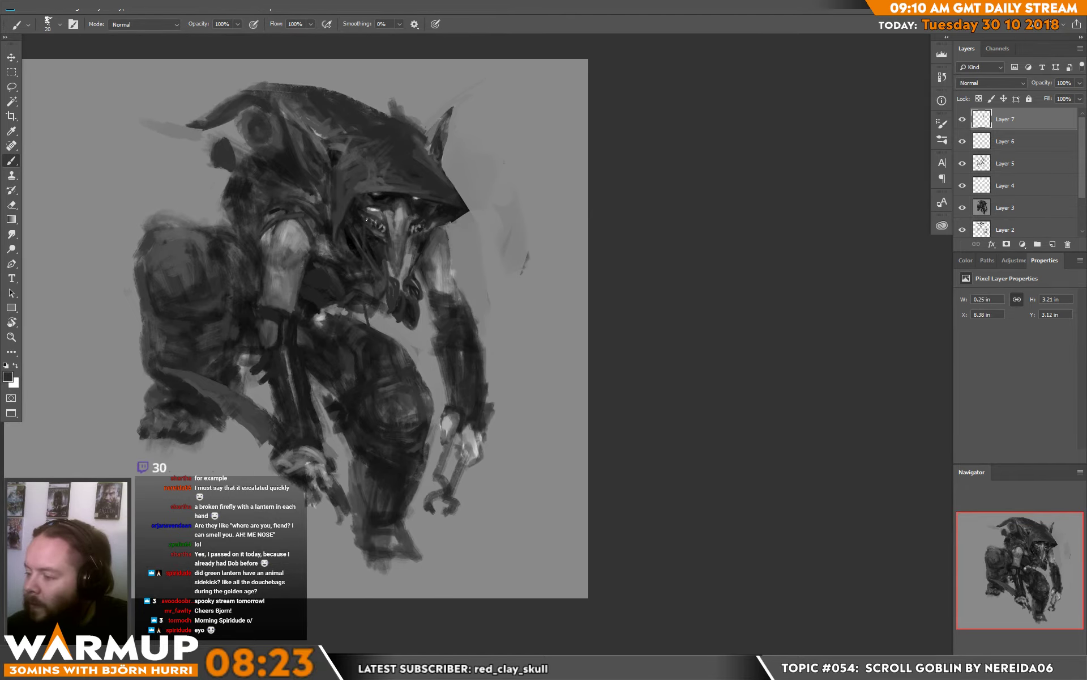
drag(367, 254, 382, 333)
drag(359, 199, 362, 209)
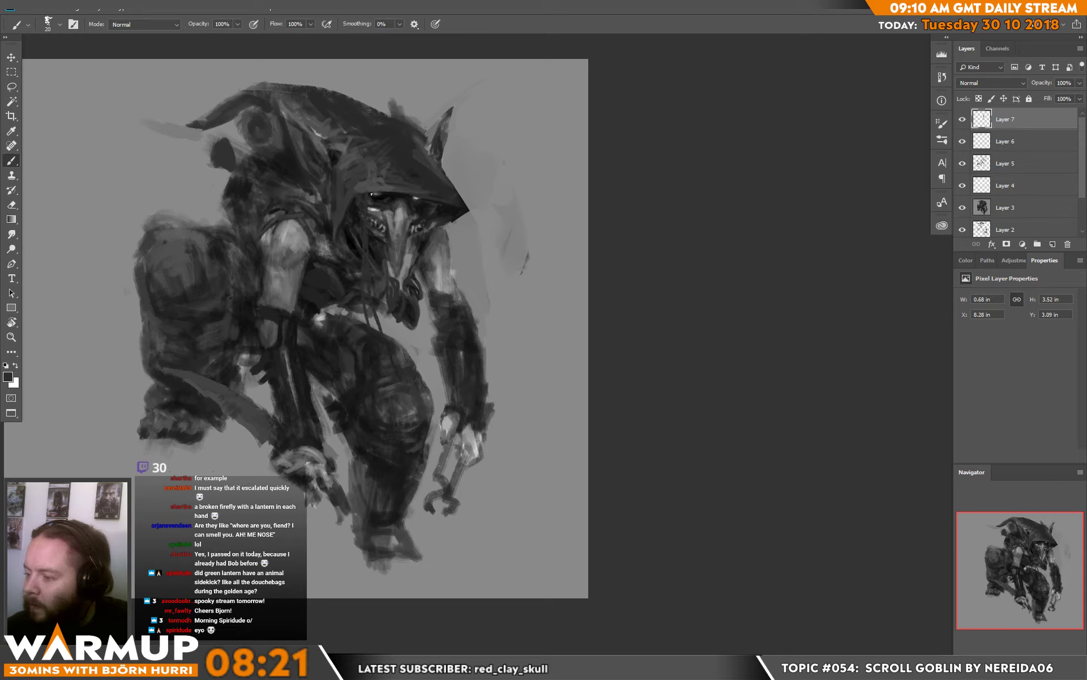
key(e)
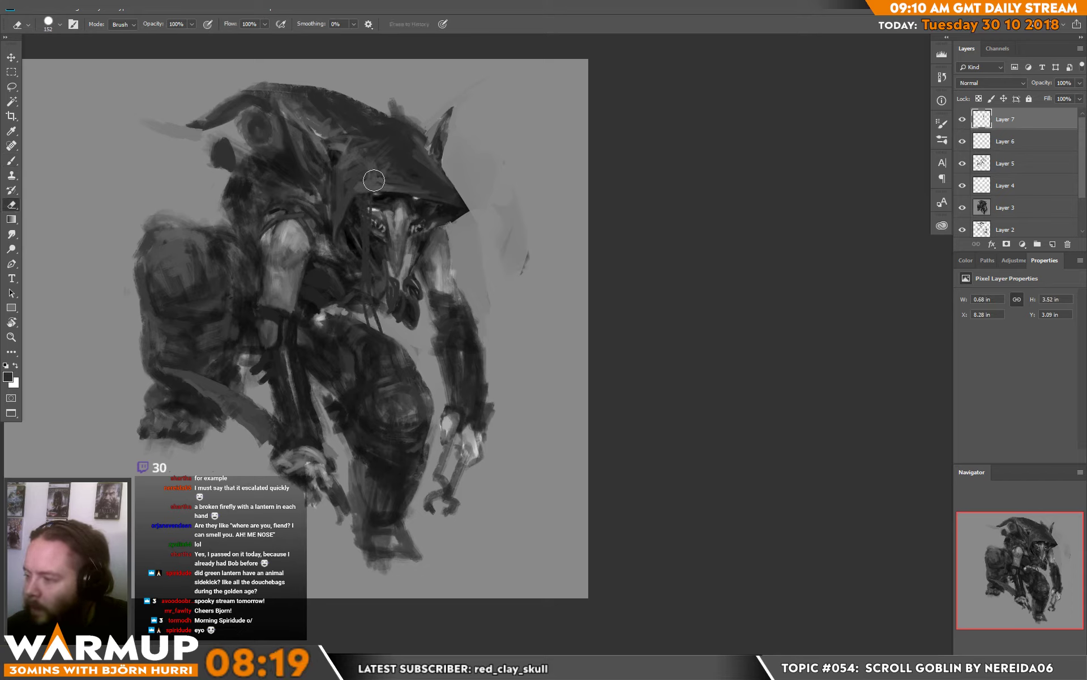
key(b)
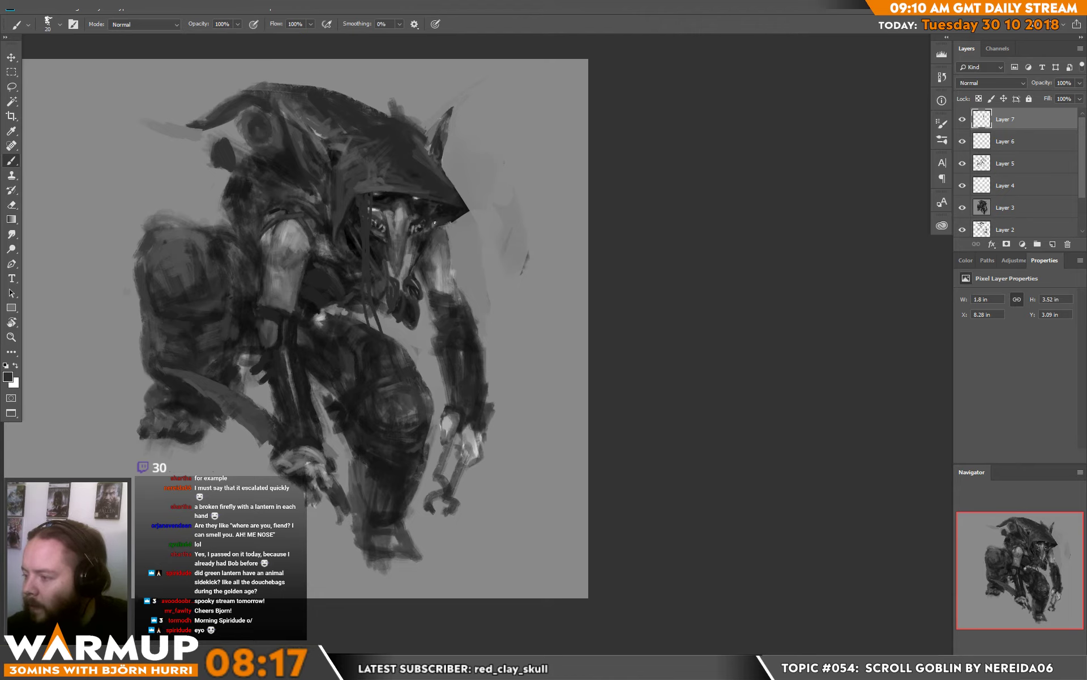
Add long dark hair strands down the far side of the face past the snout, plus another beside the hood's near edge.
drag(434, 241, 420, 328)
mouse_move(435, 210)
mouse_down()
mouse_move(441, 256)
mouse_move(423, 313)
mouse_up()
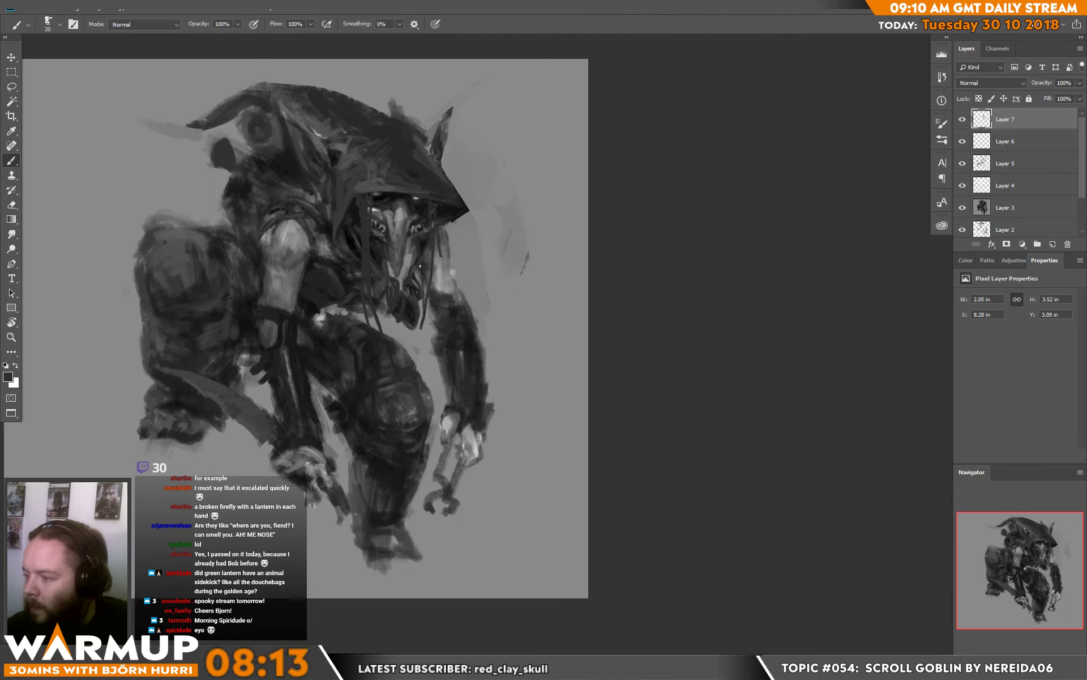
key(e)
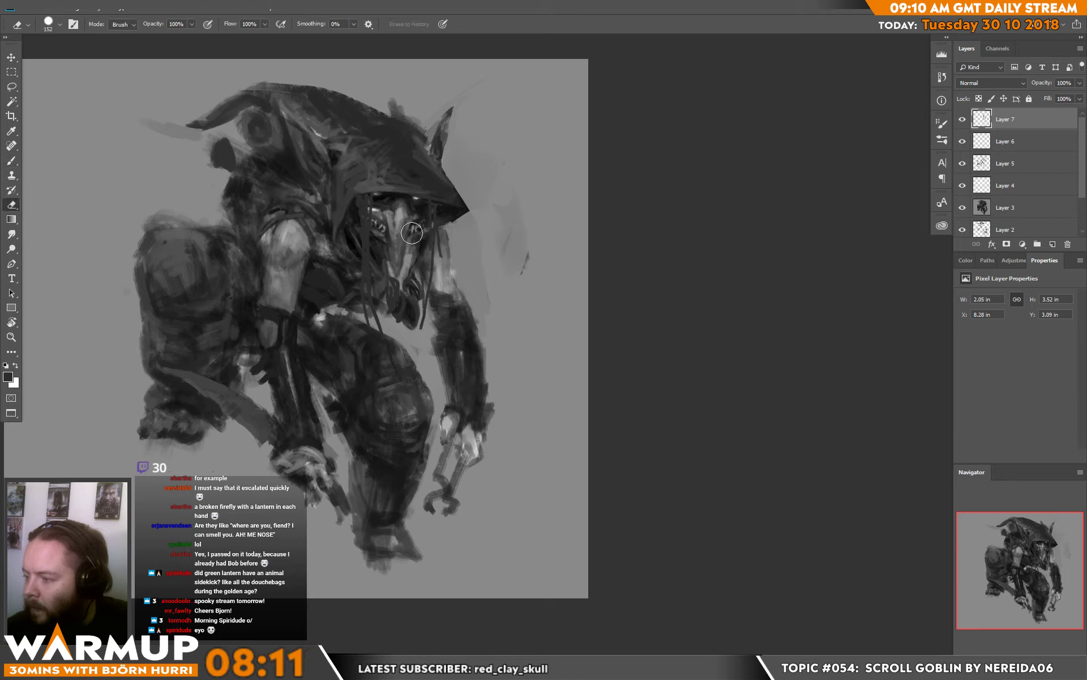
key(b)
drag(425, 282, 422, 355)
drag(343, 225, 355, 277)
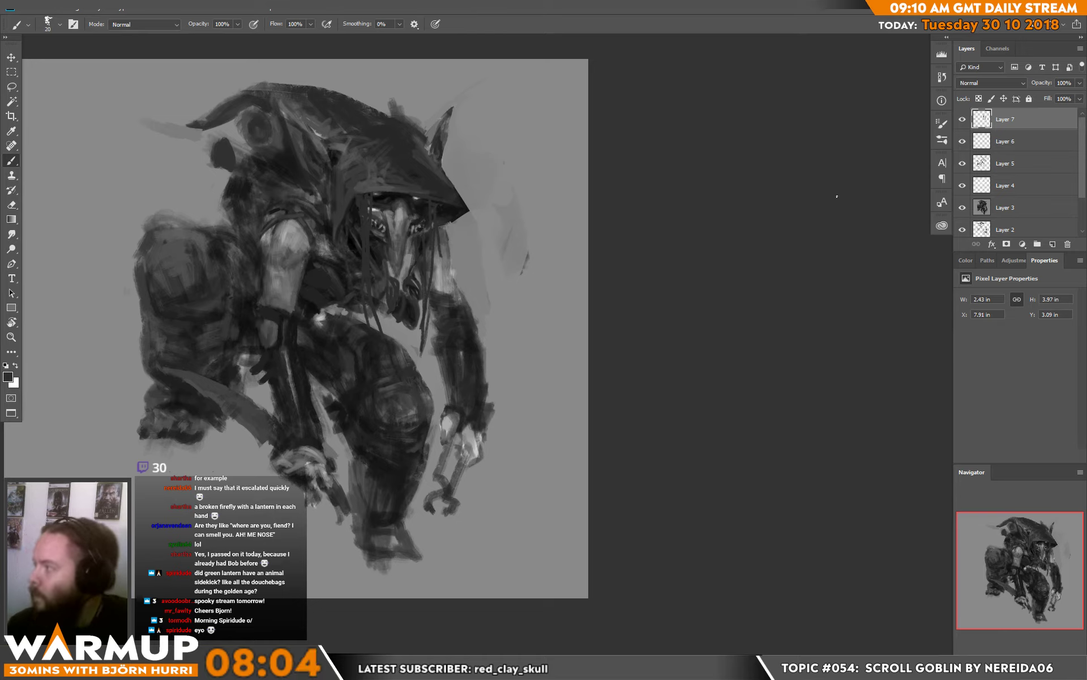
ctrl+click(981, 120)
key(ctrl+d)
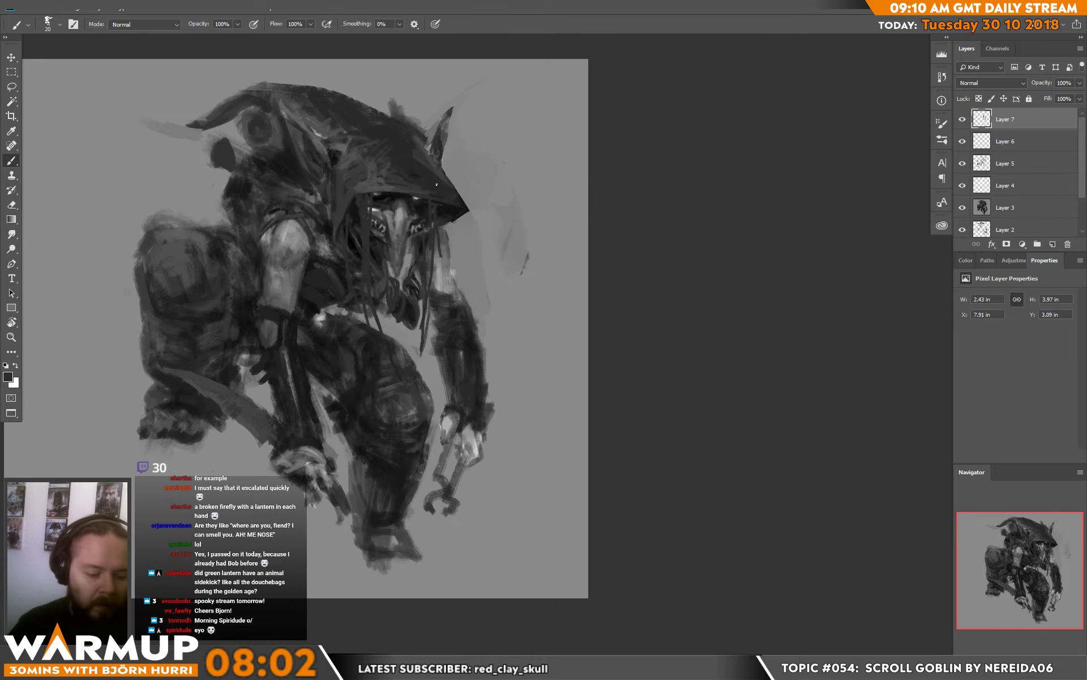
Enlarge the brush to 44 px and darken the roots of the hair strands beneath the hood rim with sampled greys.
right_click(395, 217)
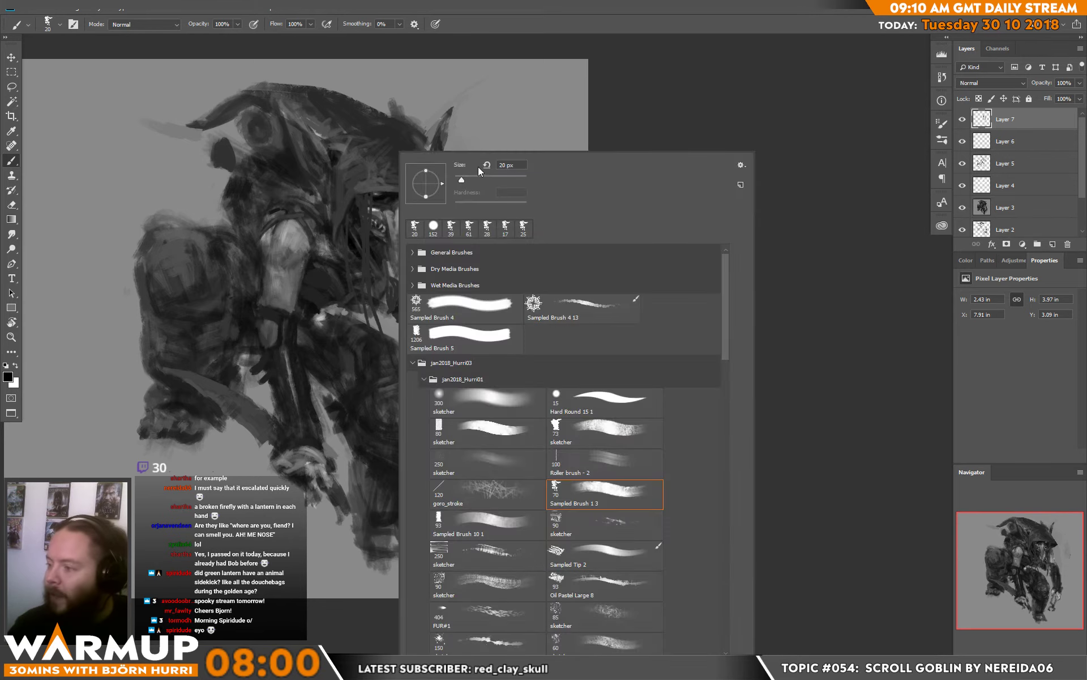
click(357, 203)
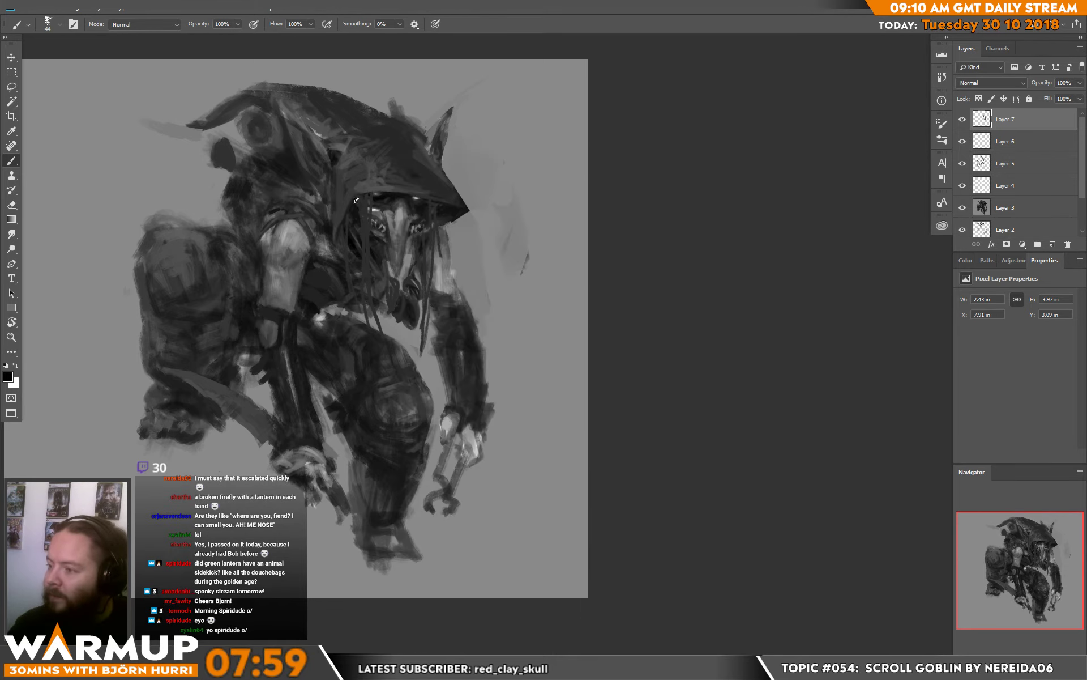
drag(435, 214, 438, 227)
alt+click(432, 193)
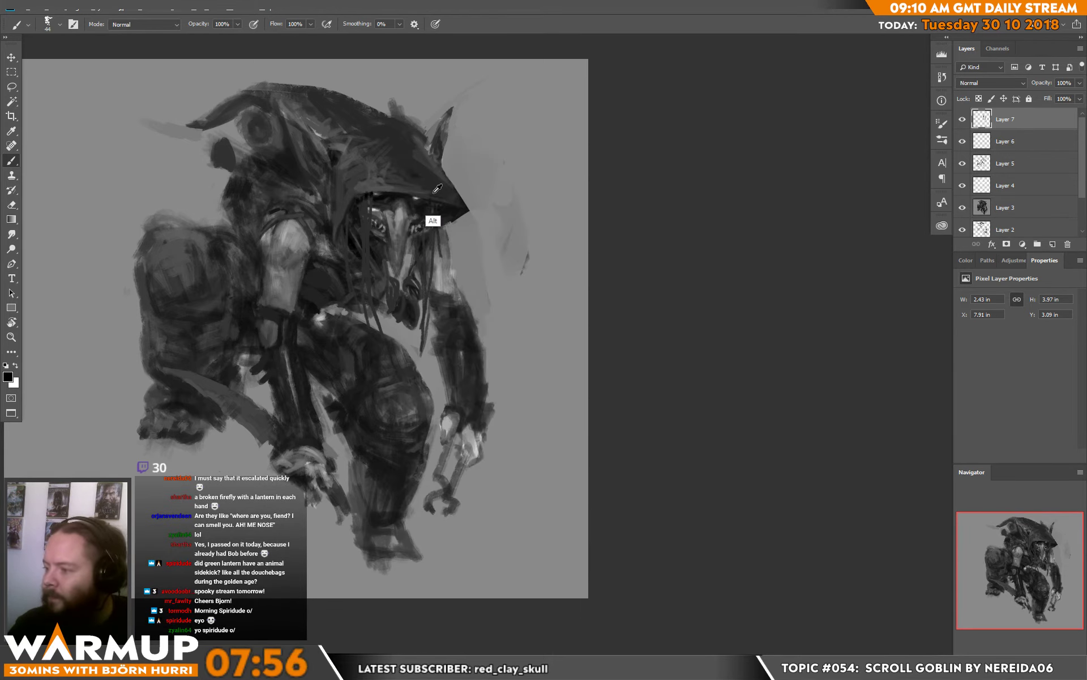
alt+click(378, 189)
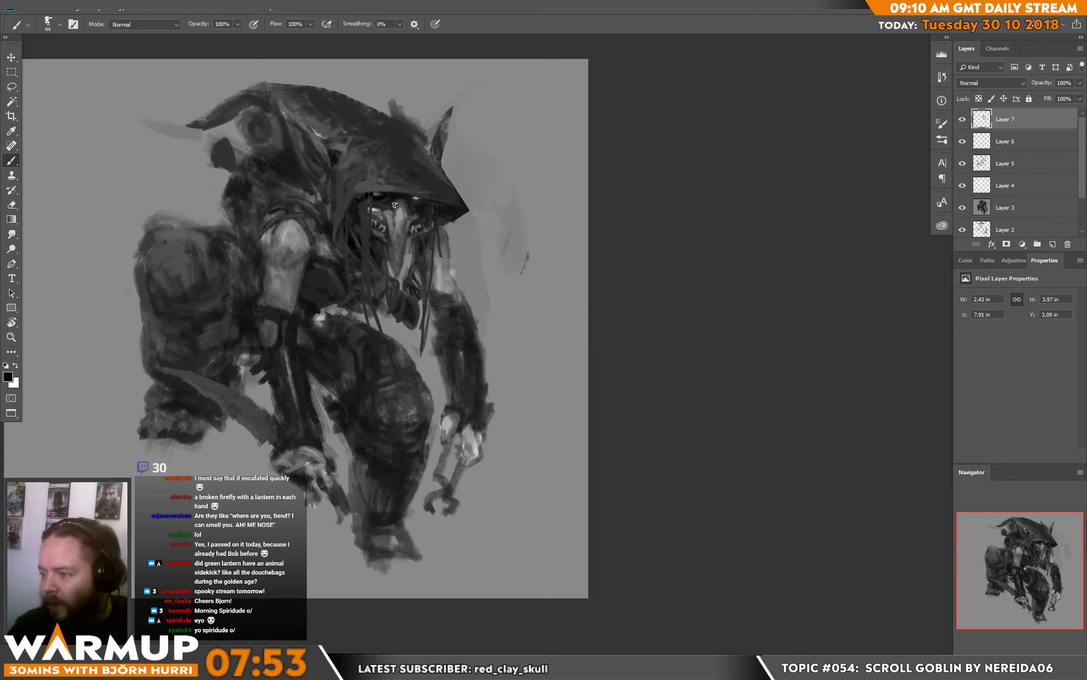
Blend the upper hair strands on both sides of the face into the hood shadow with sampled mid and dark greys.
alt+click(381, 244)
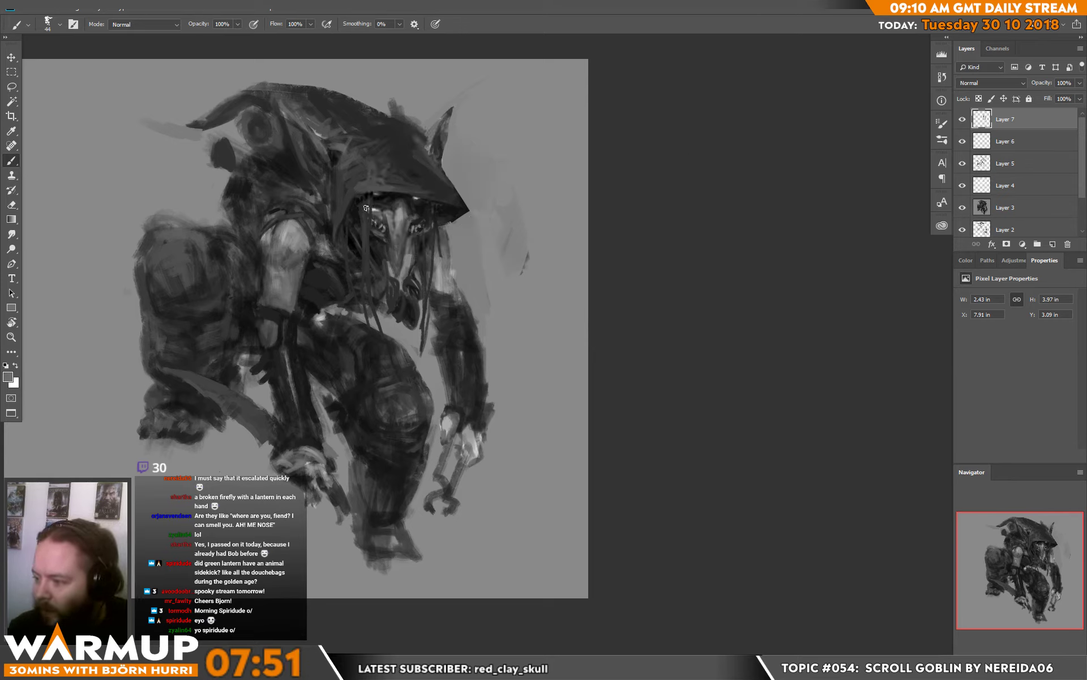
drag(365, 210, 366, 230)
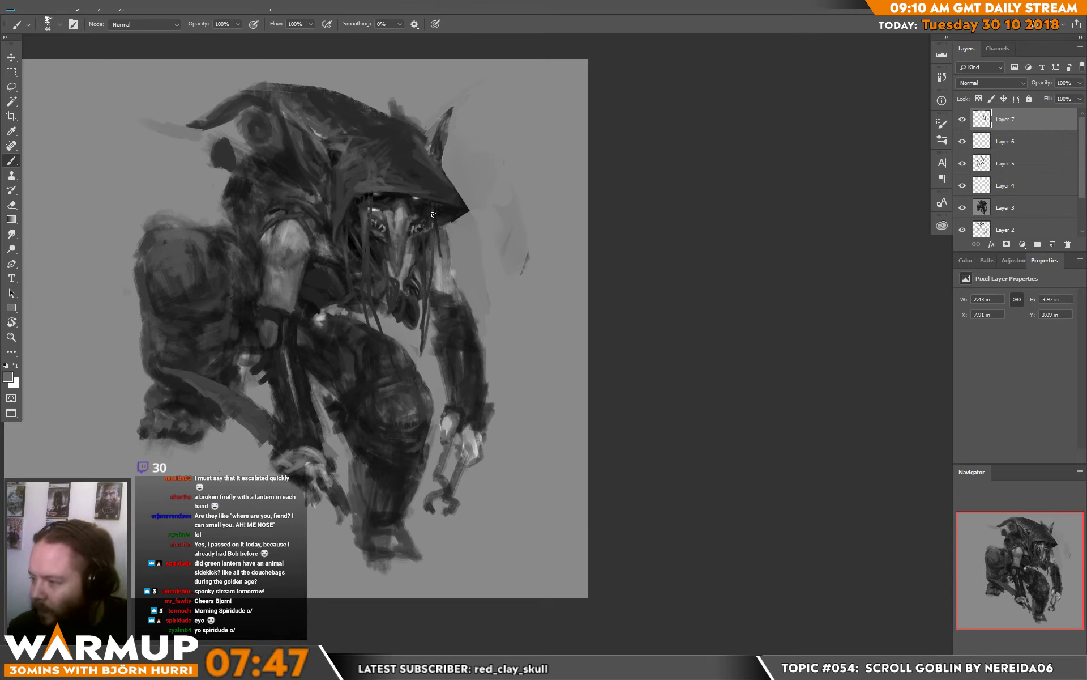
alt+click(425, 272)
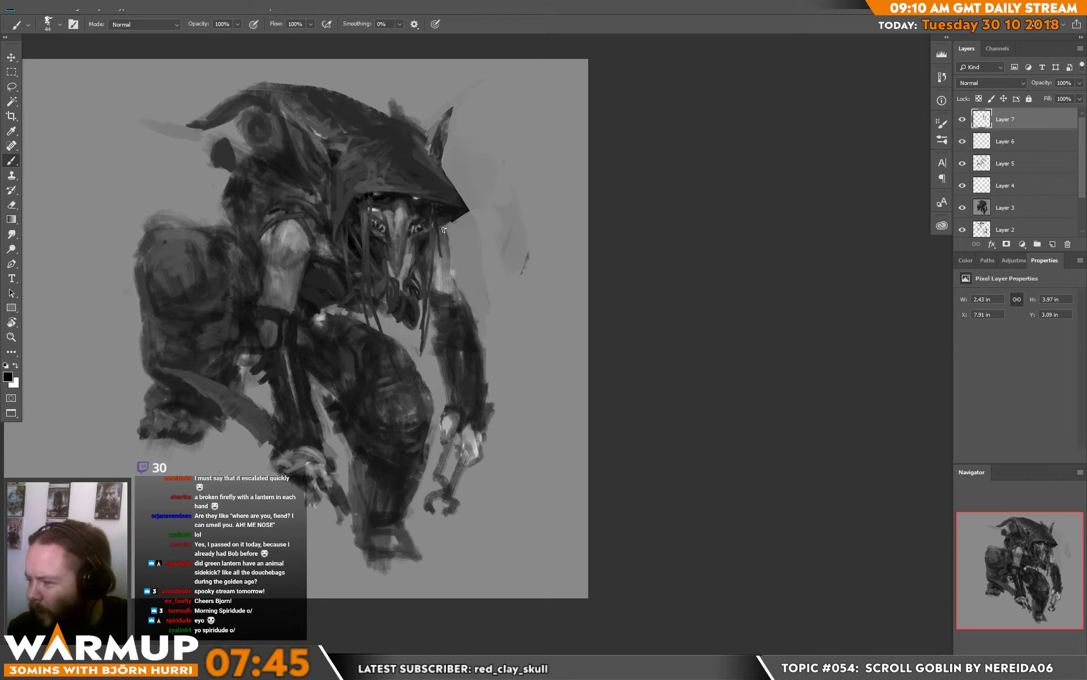
key(x)
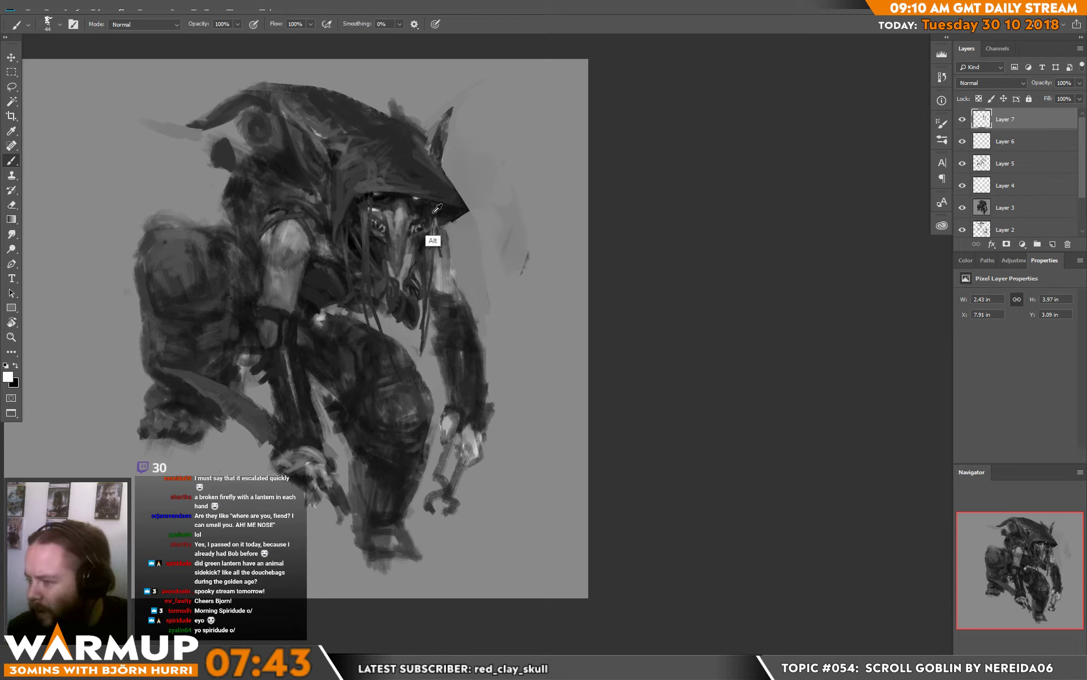
alt+click(434, 241)
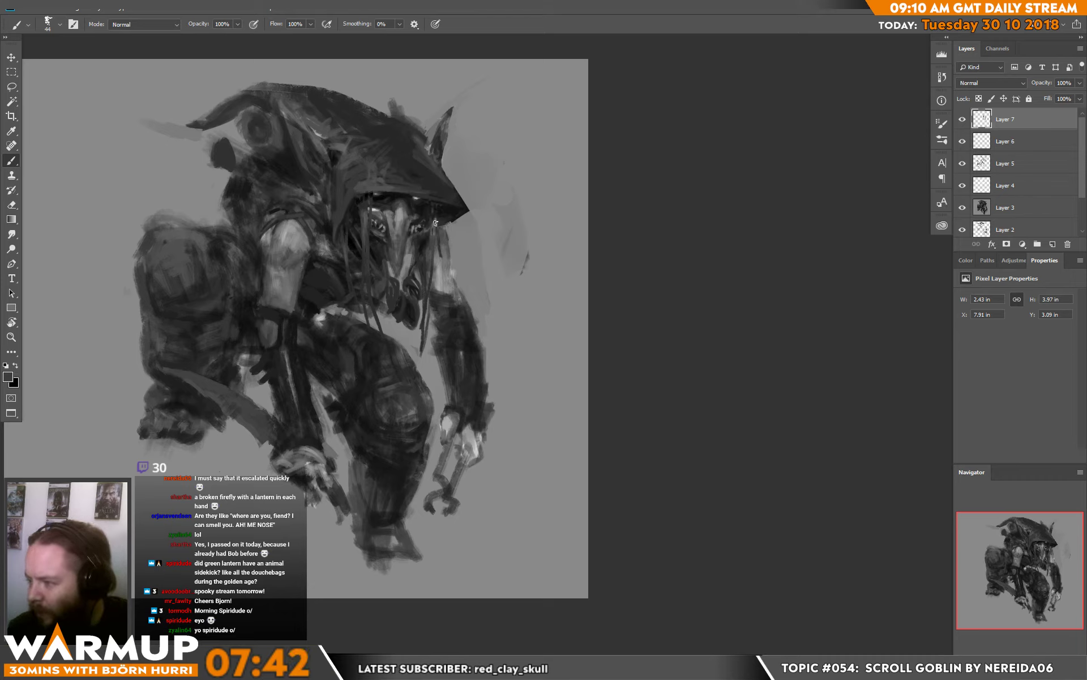
Reduce the brush to 18 px and refine the hood rim above the near eye with sampled greys.
right_click(379, 193)
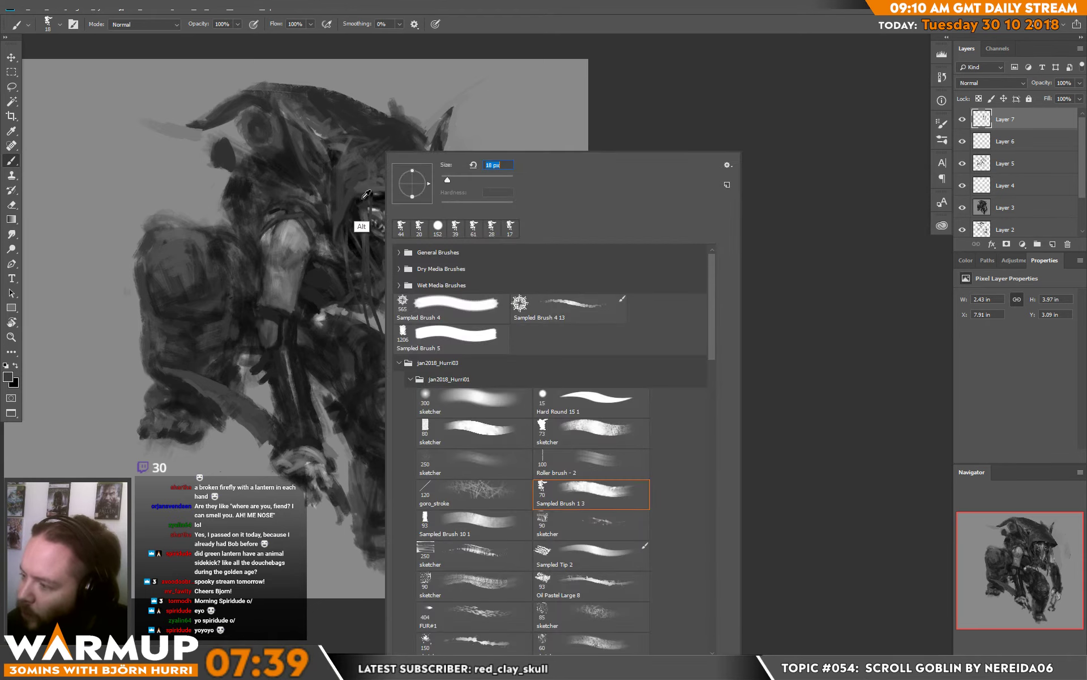
key(Return)
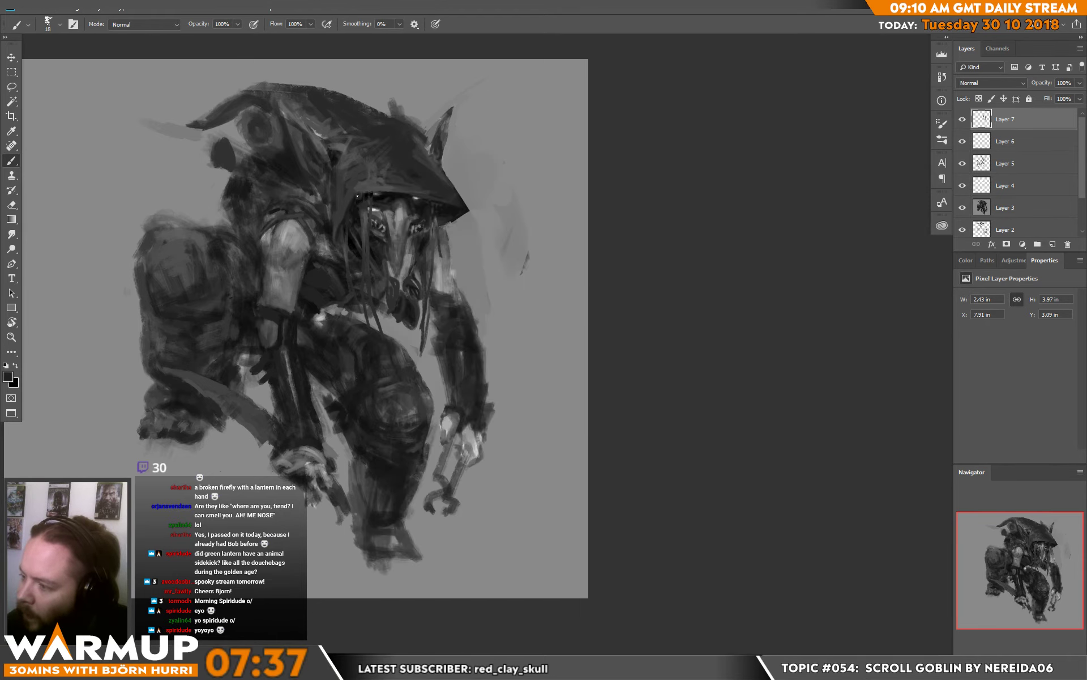
alt+click(344, 190)
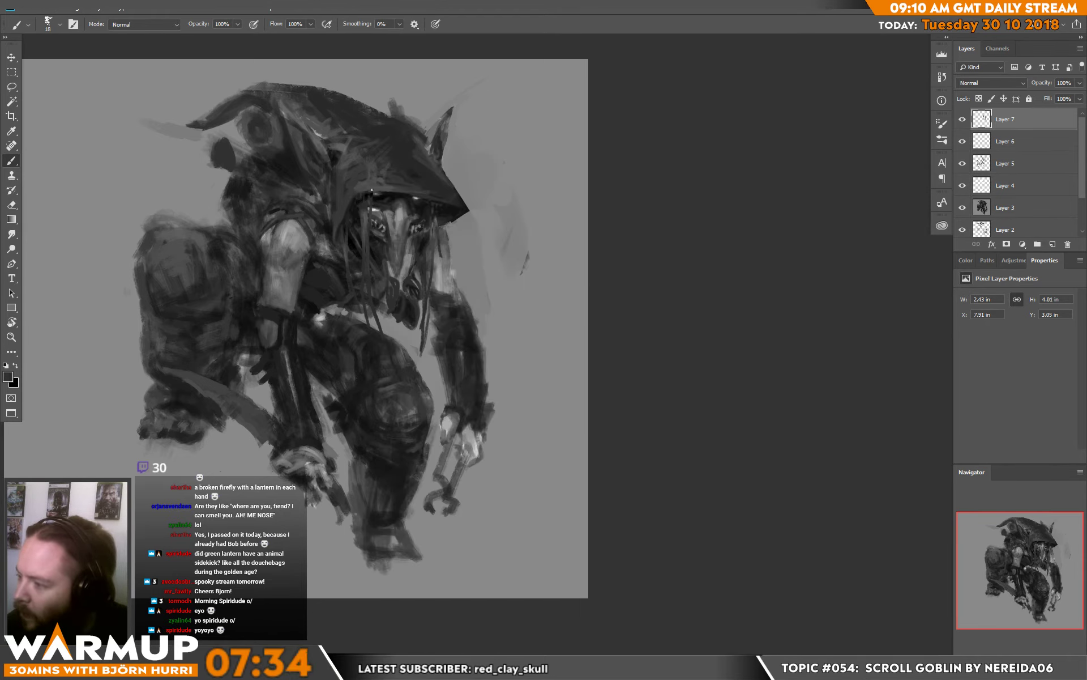
alt+click(362, 189)
drag(370, 192, 373, 187)
click(353, 198)
Add fine black strands beside the near eye, thin the near-side hair with a smaller eraser, and sample greys from the hood's edge.
key(x)
drag(371, 212, 368, 265)
key(e)
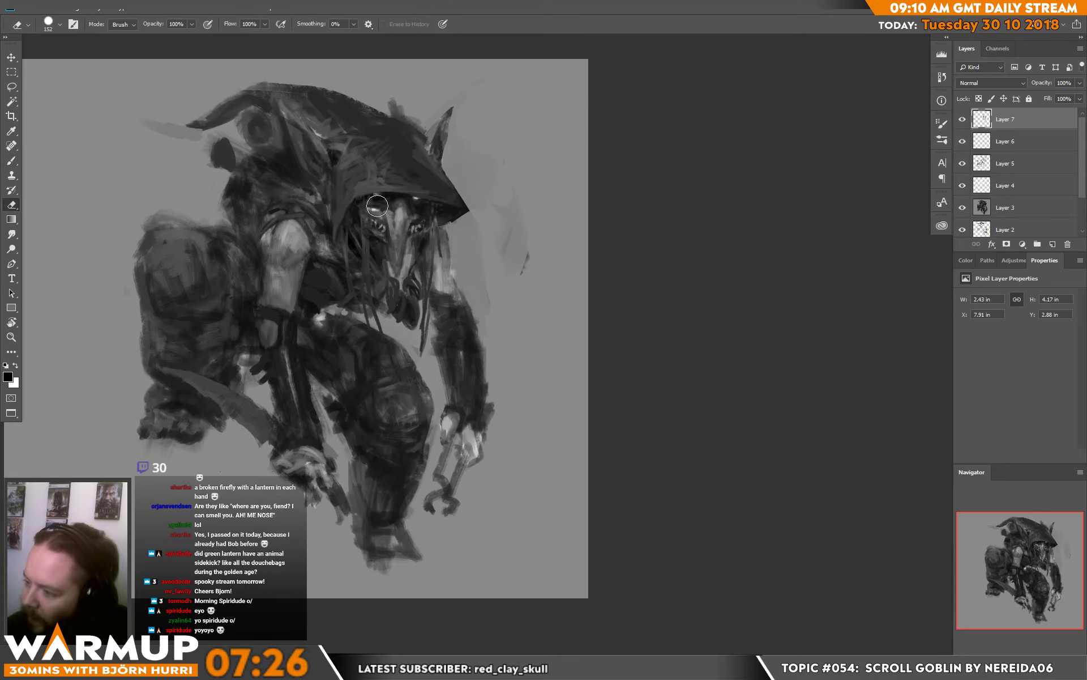
right_click(388, 228)
click(460, 180)
drag(365, 220, 384, 334)
key(b)
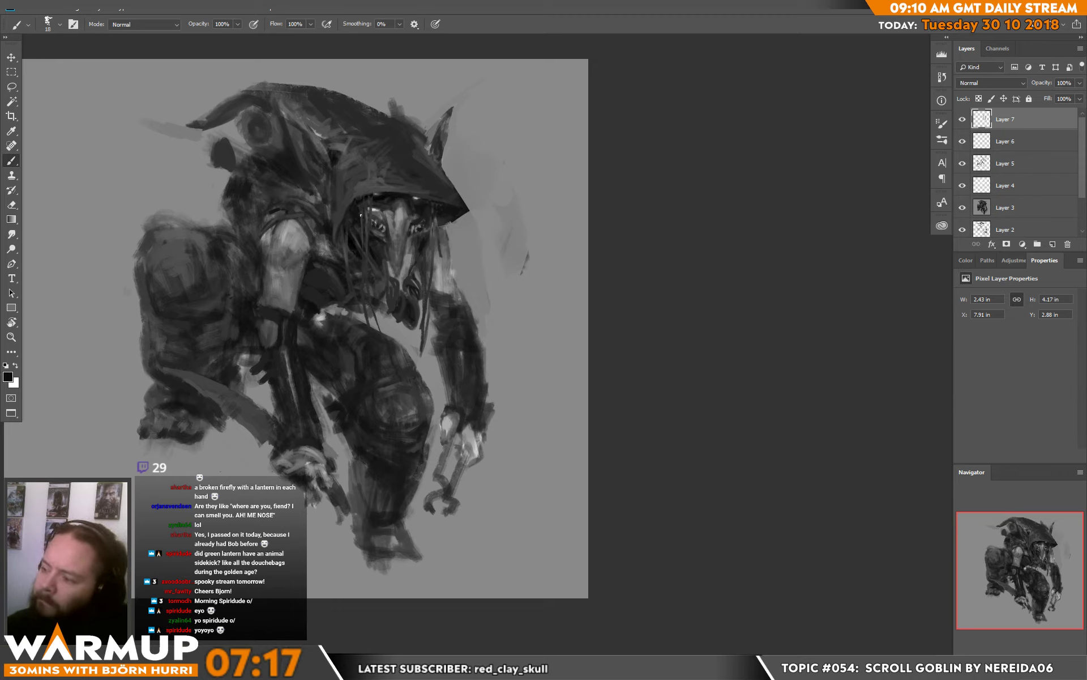
alt+click(346, 242)
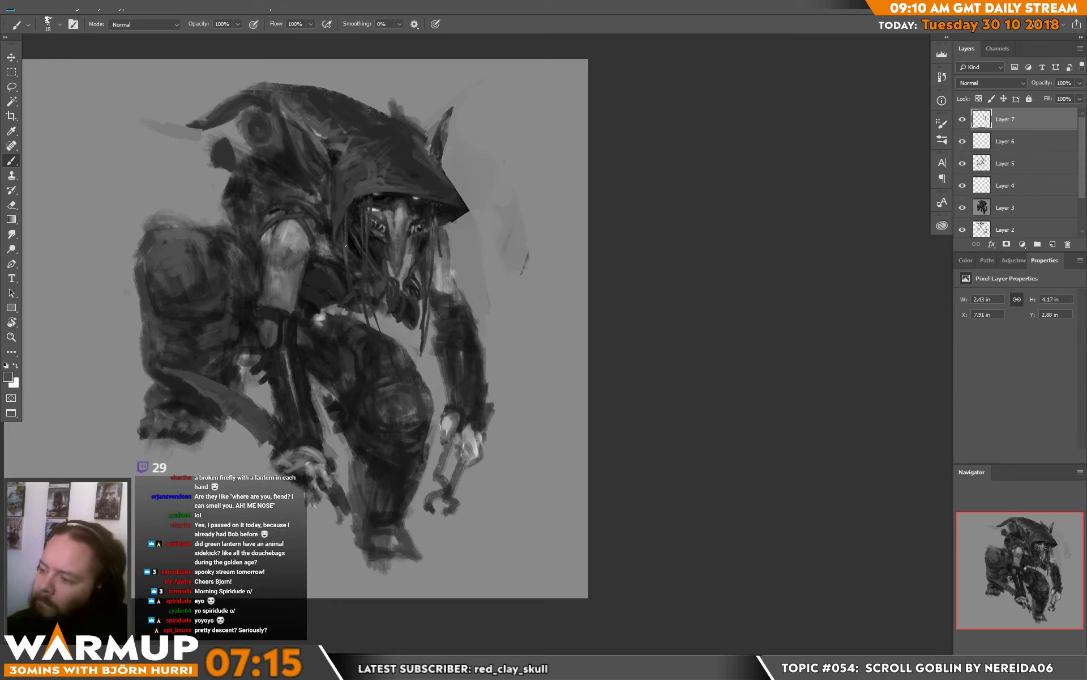
alt+click(343, 223)
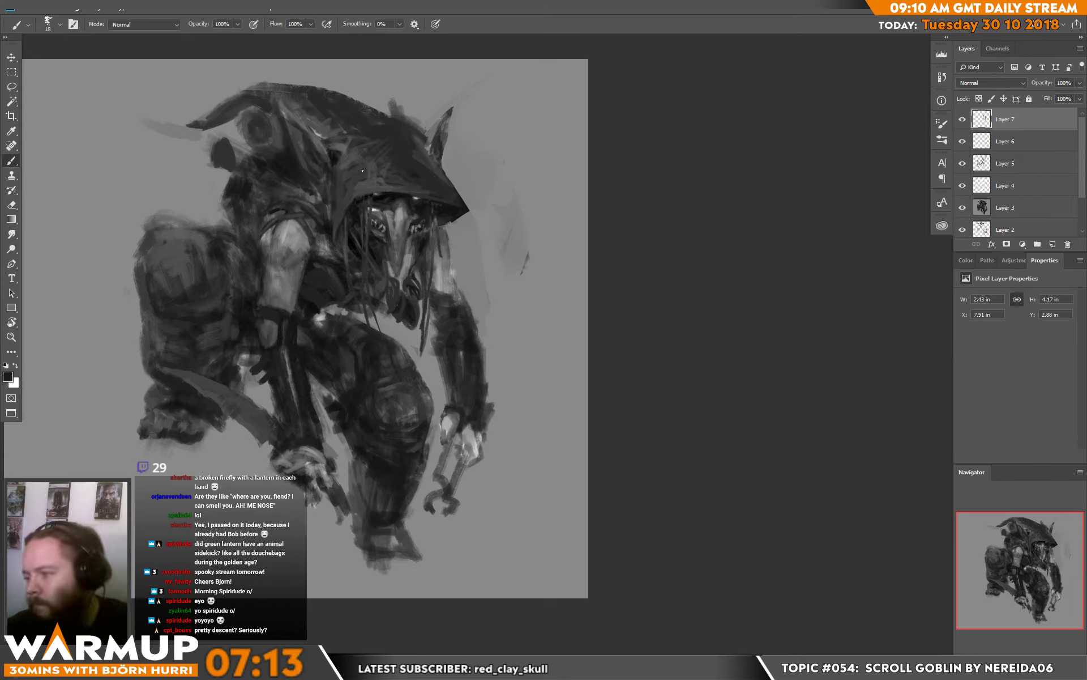
Add a new layer directly below the hair-strand layer and paint a sampled dark grey stroke across the hood.
click(1017, 148)
click(1052, 245)
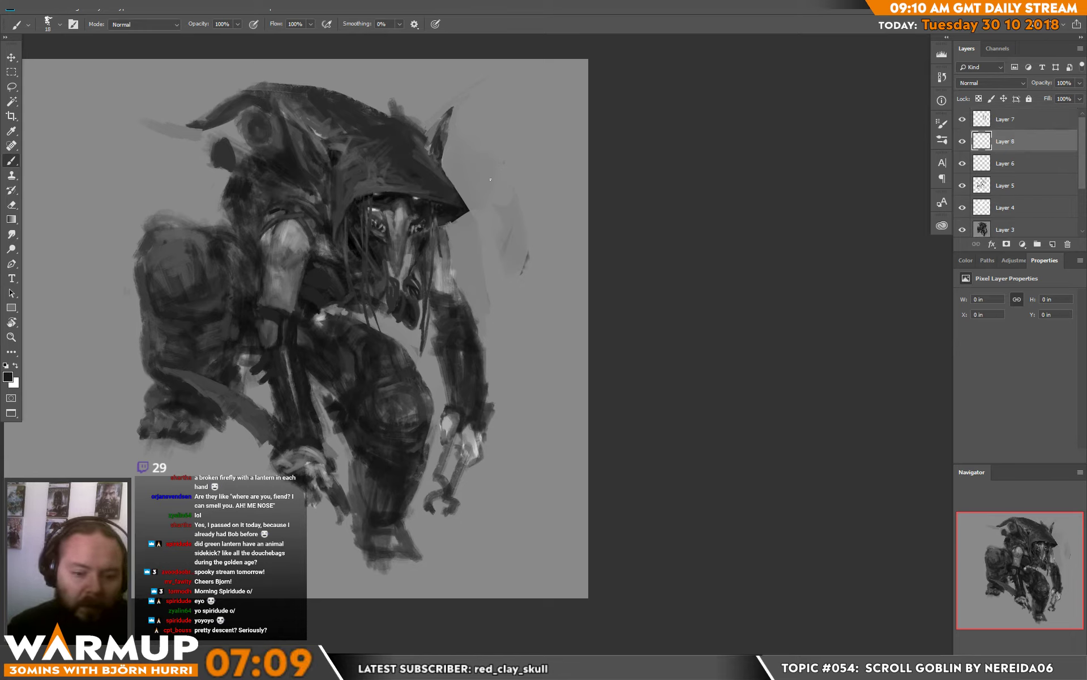
drag(452, 267, 436, 283)
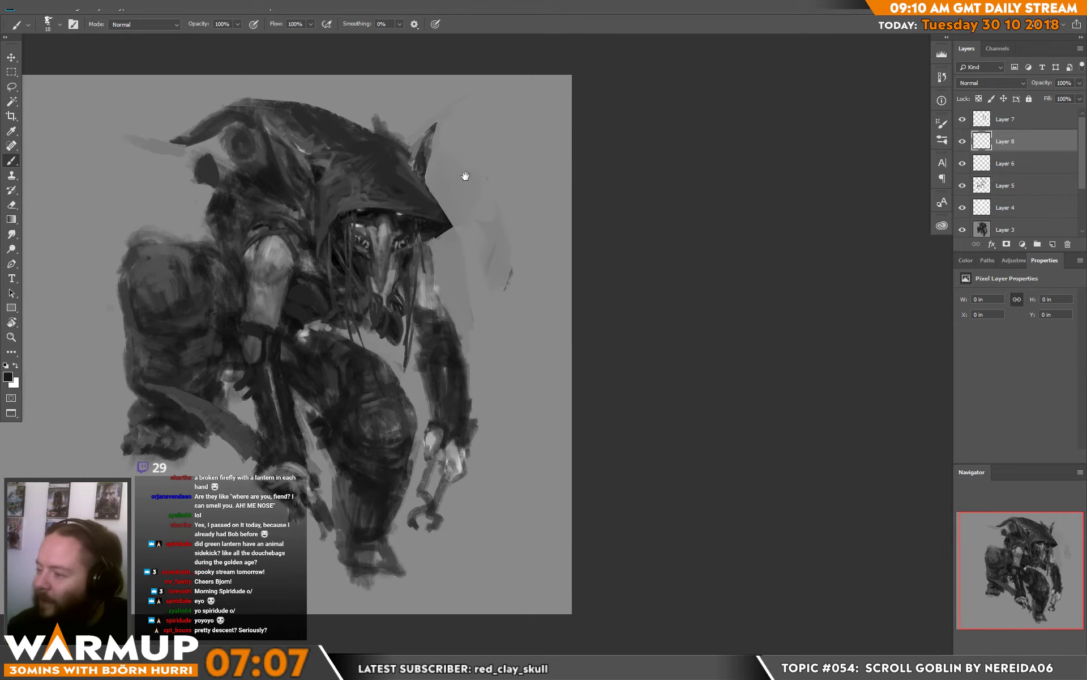
alt+click(379, 194)
drag(381, 197, 417, 167)
drag(494, 315, 510, 255)
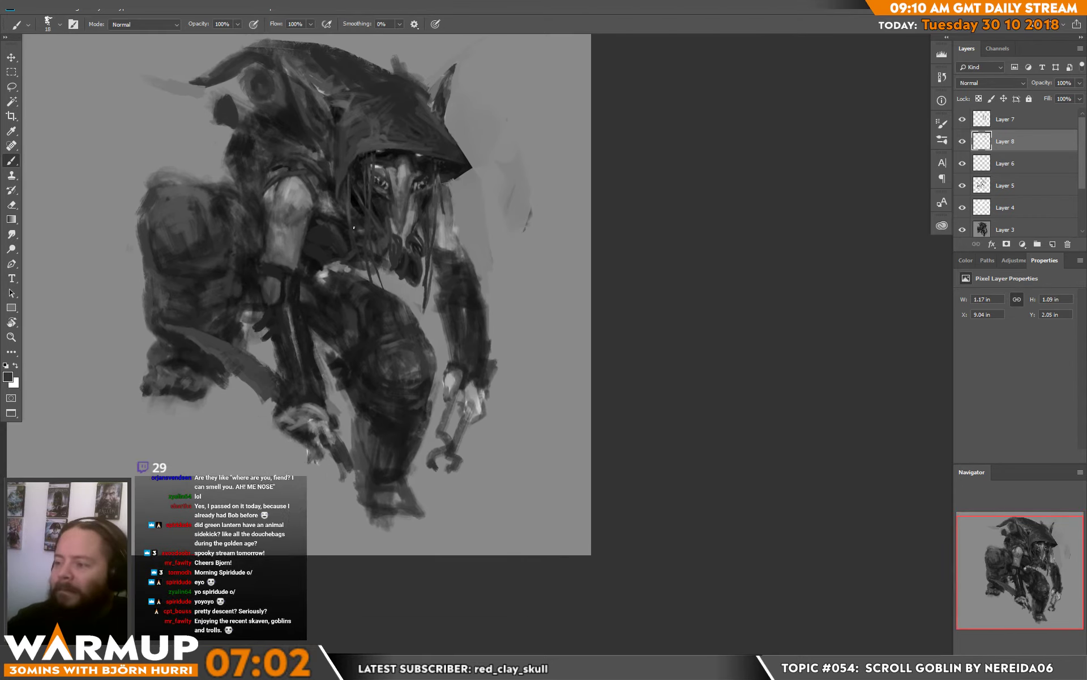
Define the dark folds between the near upper arm and the chest with strokes of sampled dark greys.
alt+click(337, 198)
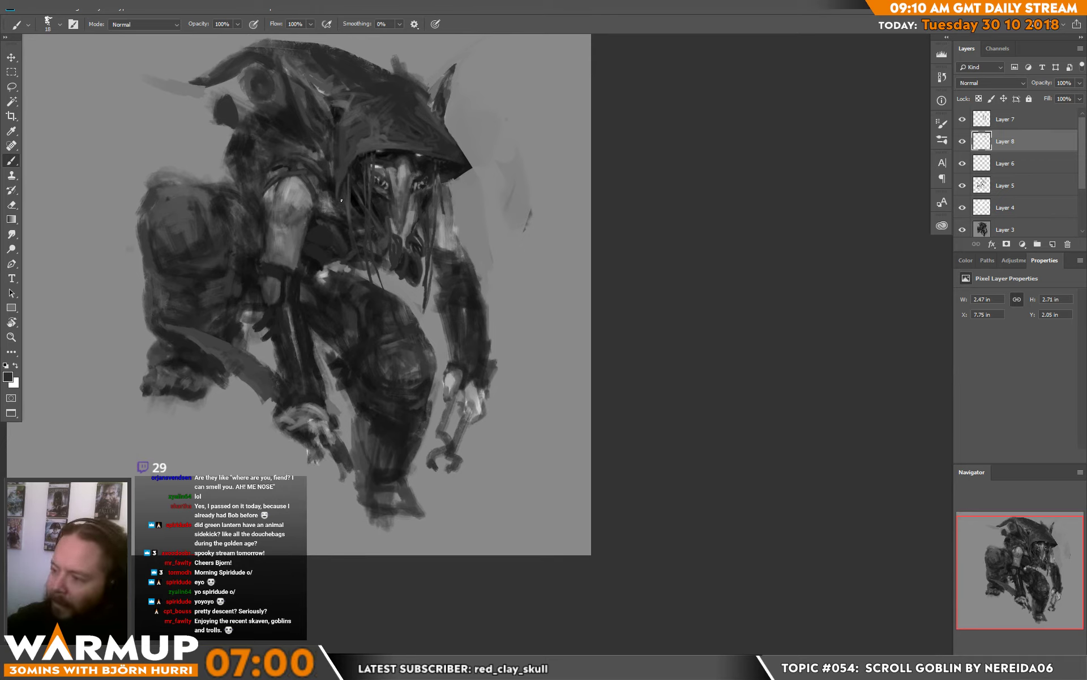
alt+click(358, 232)
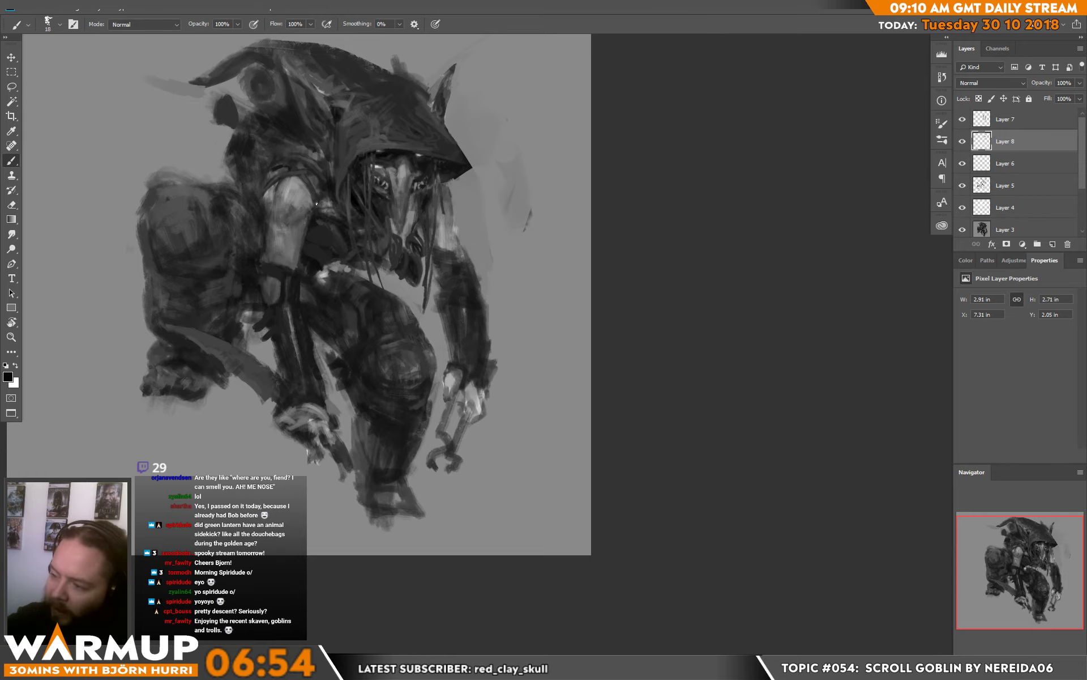
drag(321, 207, 330, 211)
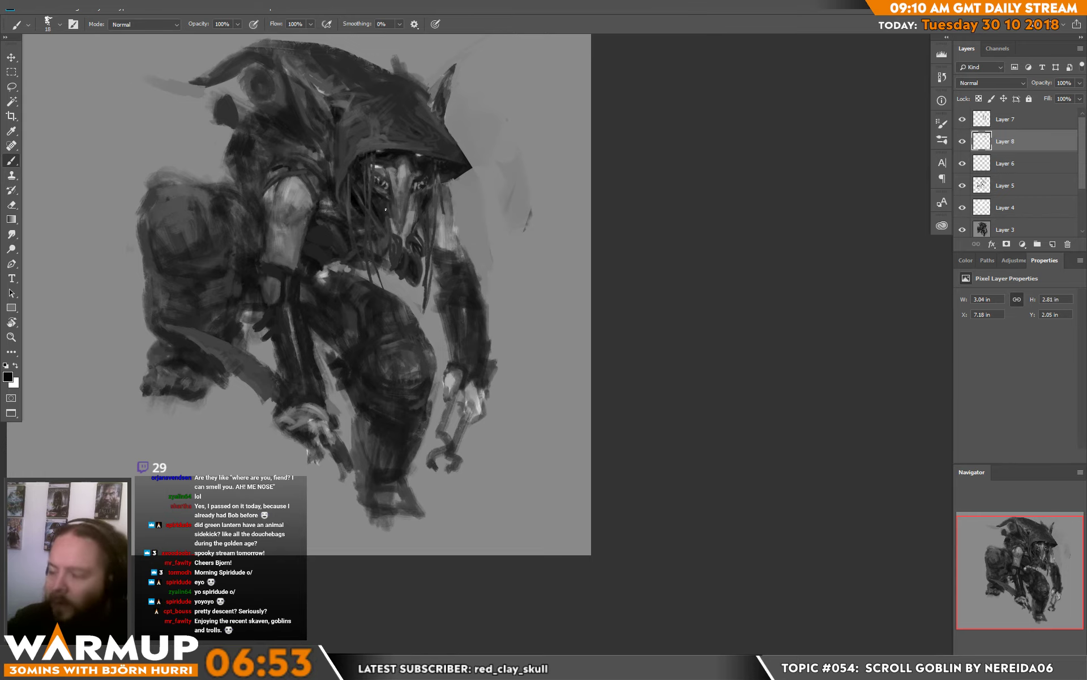
drag(441, 283, 481, 246)
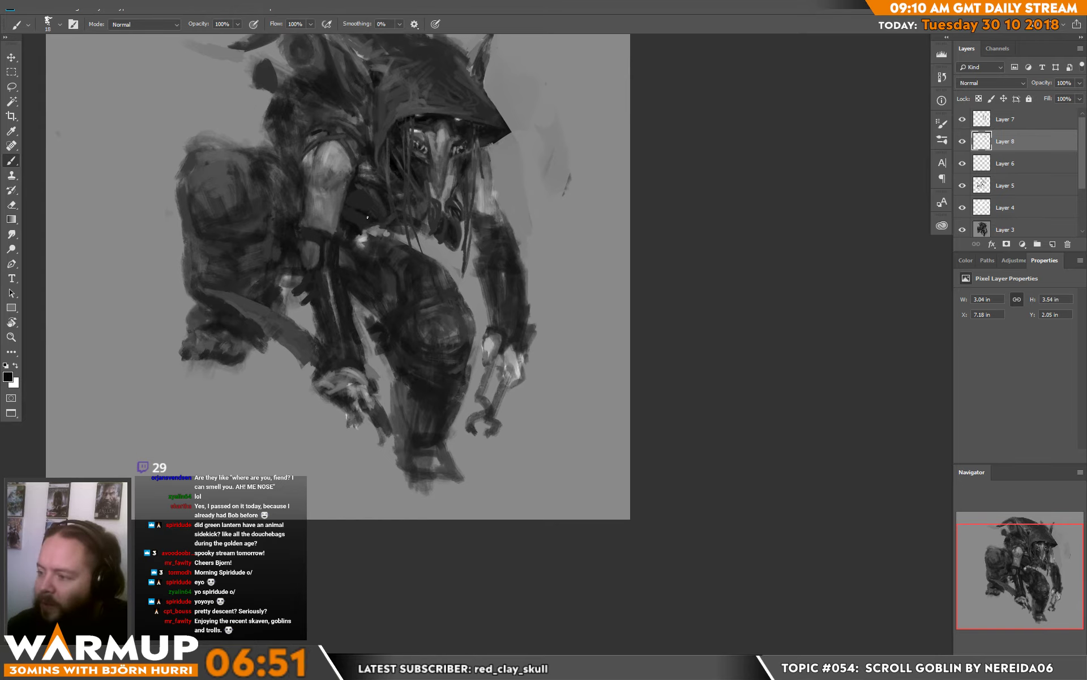
drag(372, 227, 368, 236)
Rework the chest folds behind the near upper arm with sampled dark greys.
drag(560, 154, 534, 241)
key(x)
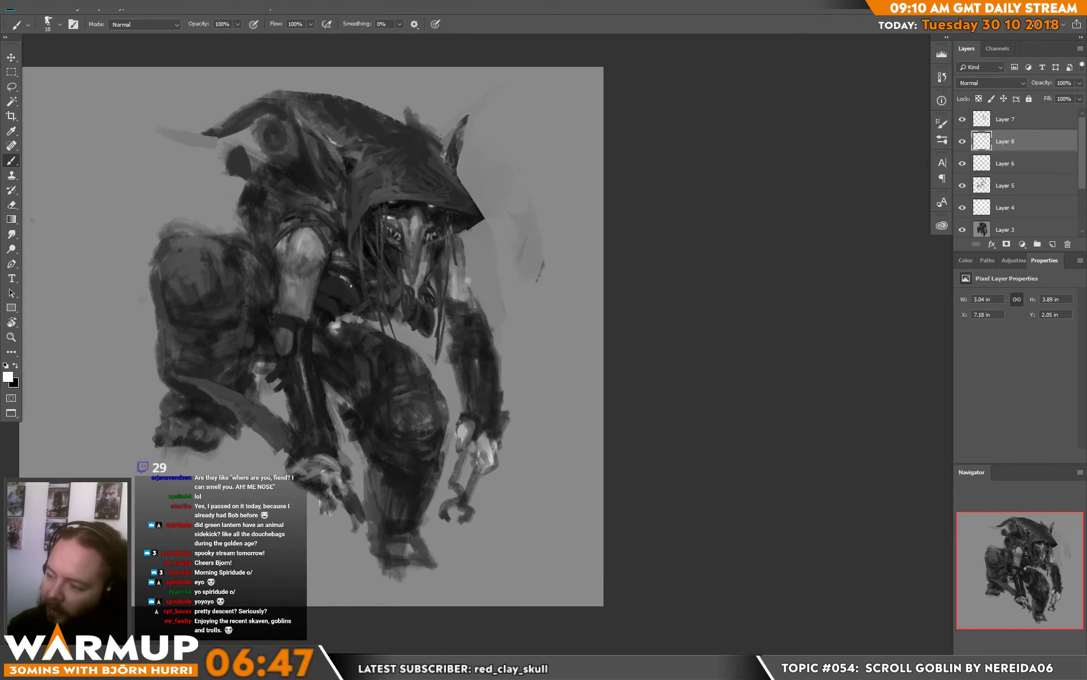
alt+click(343, 275)
alt+click(351, 286)
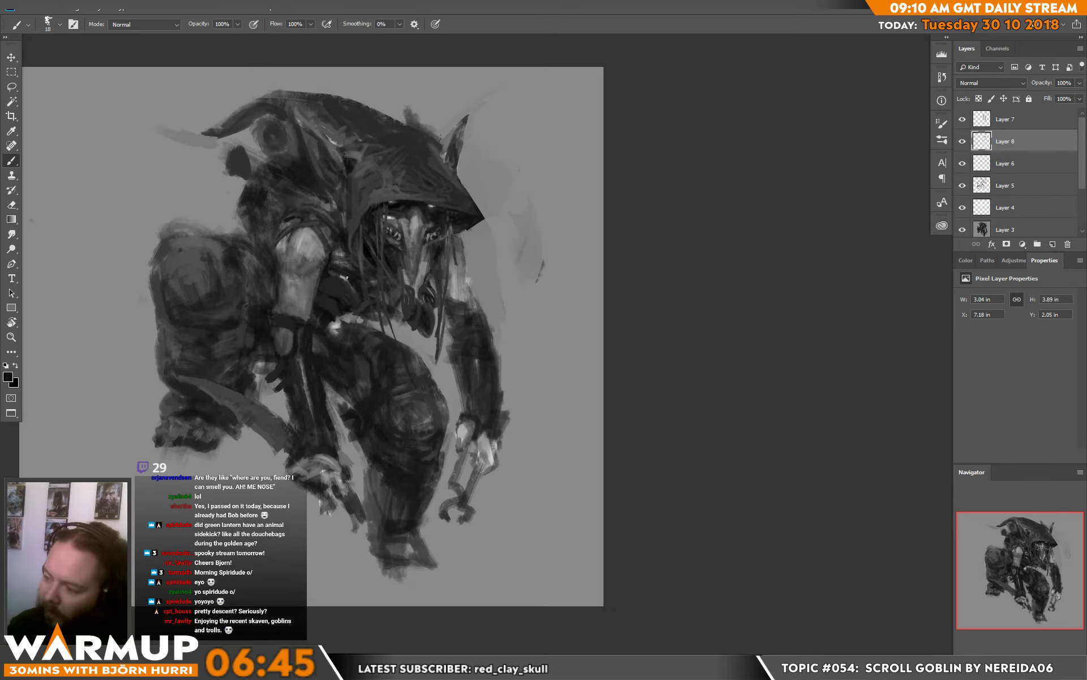
alt+click(329, 300)
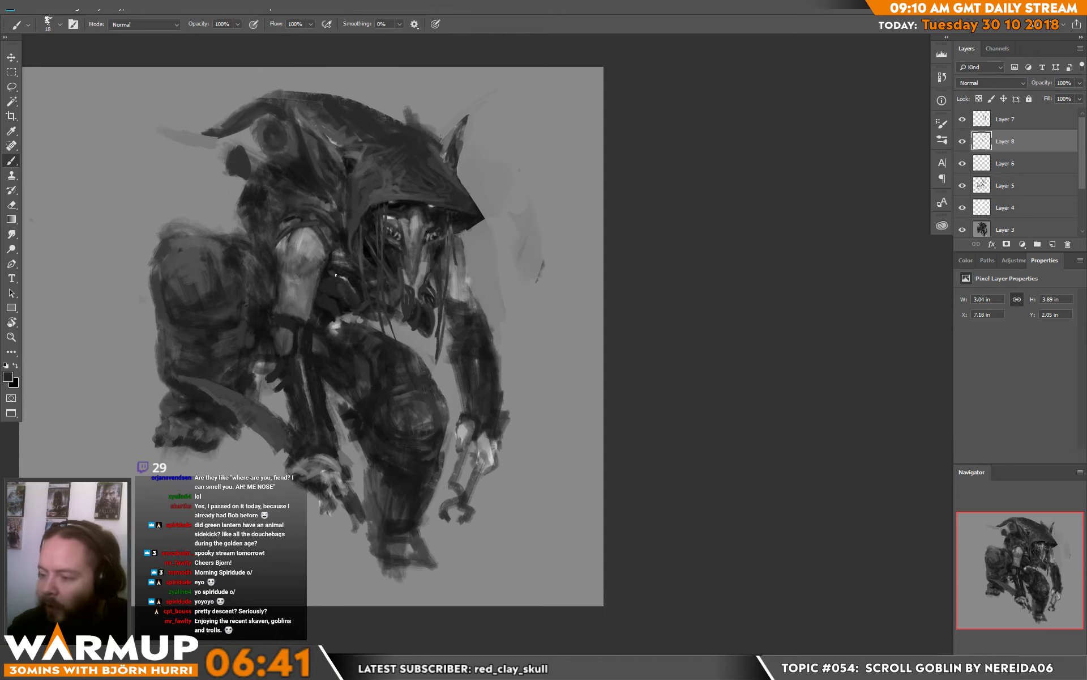
Trim the upper edge of the pack on the goblin's back with sampled background grey.
alt+click(208, 227)
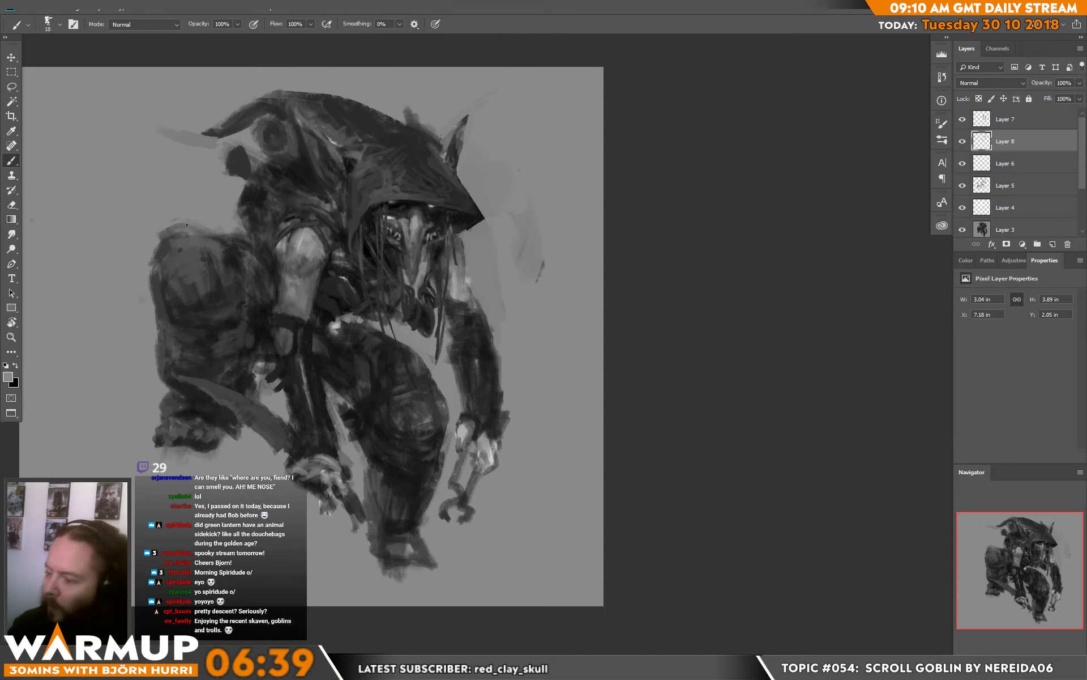
drag(161, 238, 199, 229)
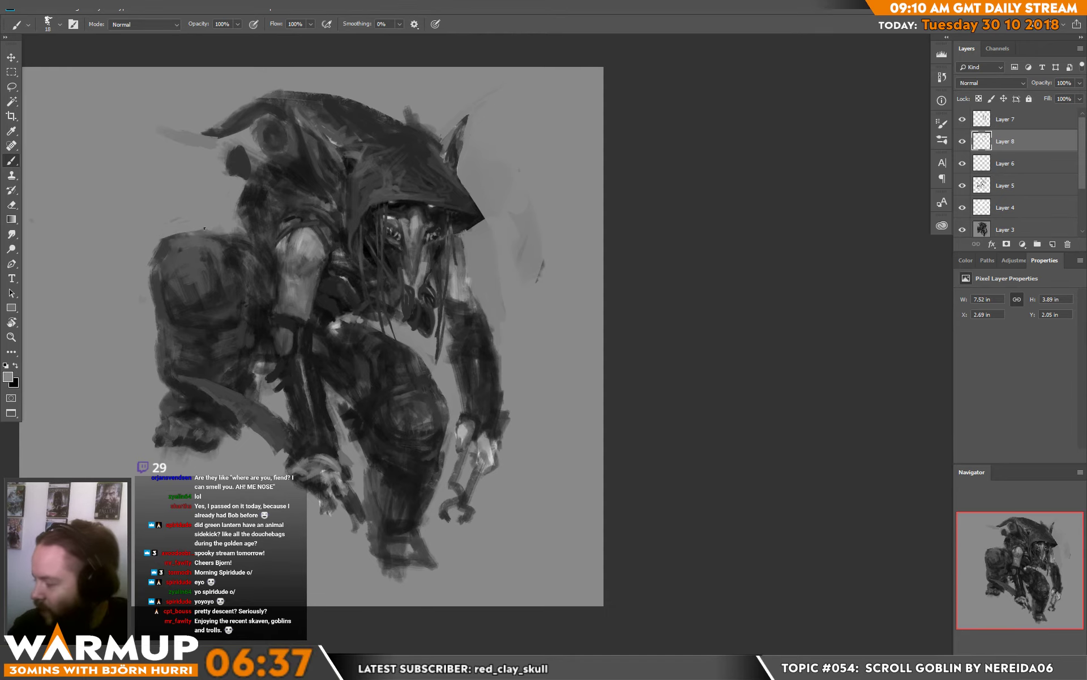
Paint the smaller rolled scroll end behind the back with a larger brush, using white and sampled greys.
drag(278, 191, 251, 263)
key(d)
key(x)
right_click(326, 180)
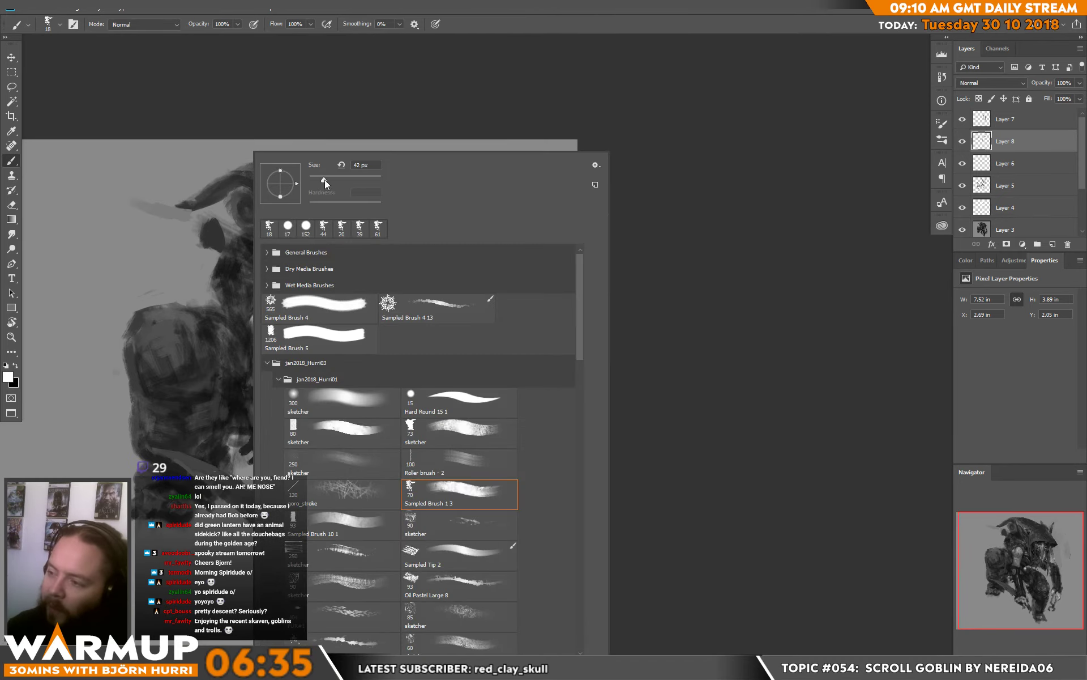
click(212, 225)
mouse_move(214, 223)
mouse_down()
mouse_move(220, 244)
mouse_move(202, 234)
mouse_move(210, 226)
mouse_move(215, 242)
mouse_move(212, 225)
mouse_move(204, 246)
mouse_move(214, 245)
mouse_move(203, 235)
mouse_move(223, 221)
mouse_move(233, 227)
mouse_move(226, 213)
mouse_move(202, 214)
mouse_move(194, 235)
mouse_up()
alt+click(213, 244)
alt+click(204, 246)
alt+click(217, 229)
key(d)
key(x)
alt+click(216, 214)
Paint a light rim around the larger rolled scroll end under the hood's tail with white and sampled greys.
drag(380, 202, 411, 276)
key(d)
key(x)
mouse_move(291, 269)
mouse_down()
mouse_move(297, 290)
mouse_move(277, 298)
mouse_move(264, 272)
mouse_move(252, 287)
mouse_move(265, 267)
mouse_move(252, 286)
mouse_move(268, 273)
mouse_move(281, 281)
mouse_move(261, 281)
mouse_move(271, 295)
mouse_move(273, 272)
mouse_move(261, 289)
mouse_move(284, 298)
mouse_move(290, 276)
mouse_move(309, 310)
mouse_move(282, 305)
mouse_up()
alt+click(270, 278)
alt+click(277, 287)
alt+click(297, 279)
alt+click(307, 311)
alt+click(264, 309)
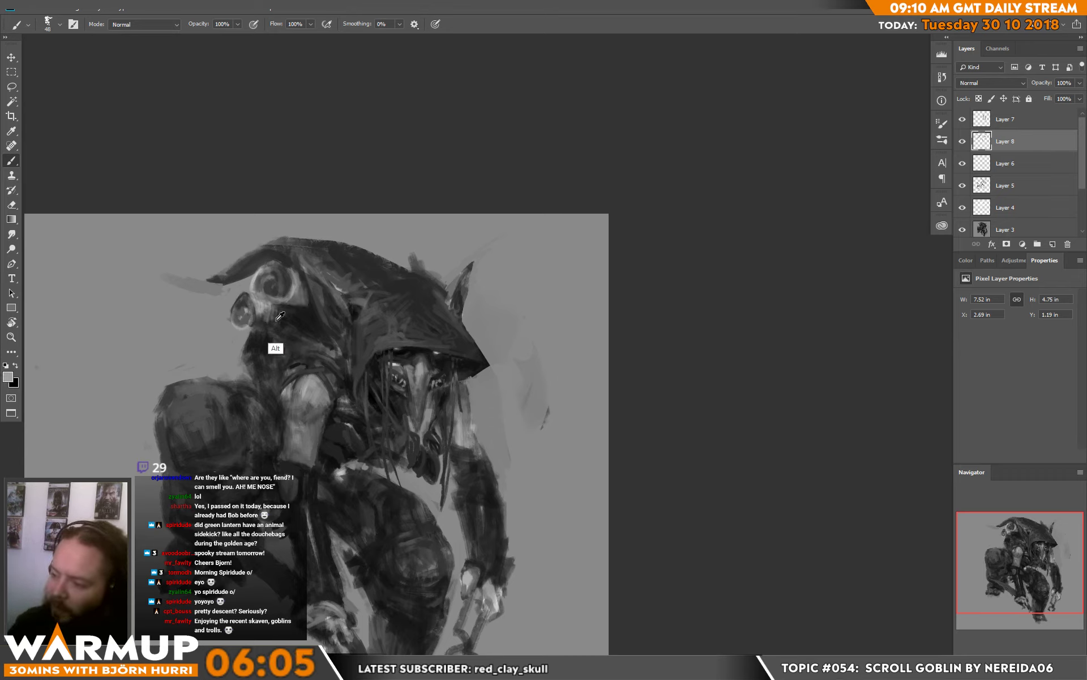
Define the spiral inside the larger scroll end with sampled dark and mid greys.
alt+click(280, 316)
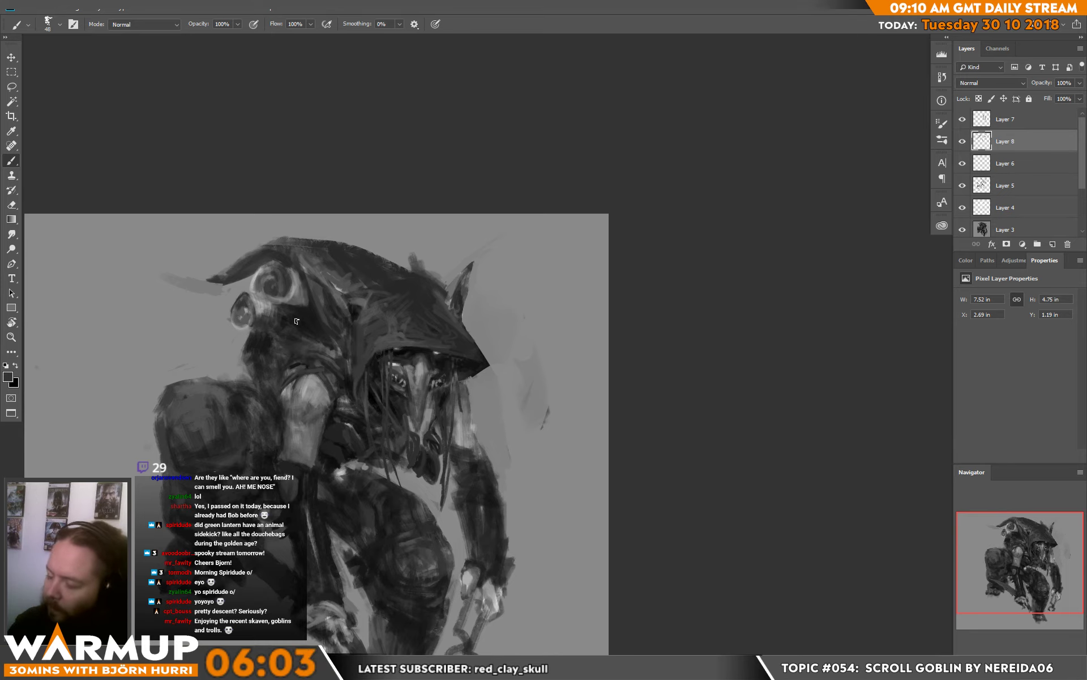
drag(266, 338, 264, 257)
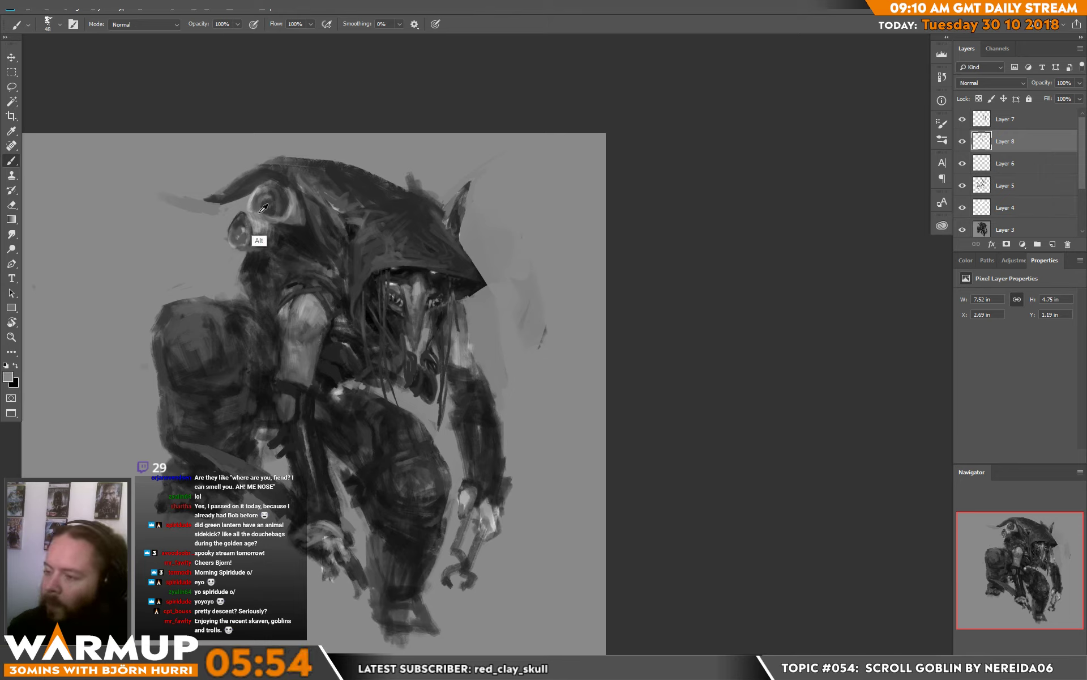
alt+click(263, 227)
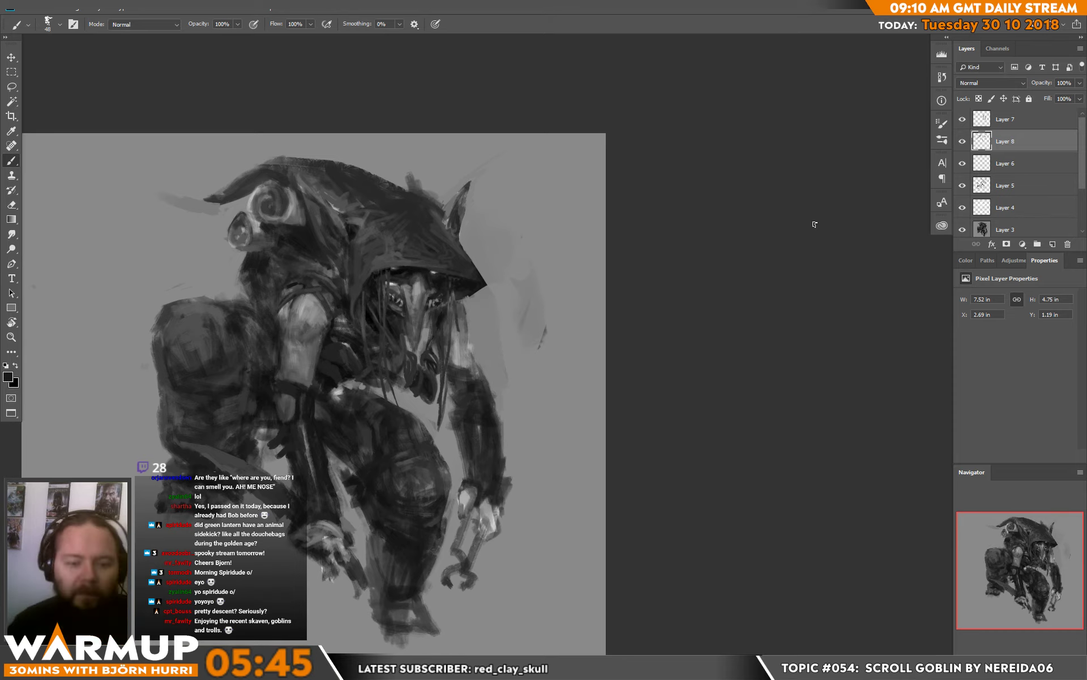
Darken the cloth above the near shoulder in black, using a 21 px and a 39 px brush.
drag(355, 309, 387, 263)
key(d)
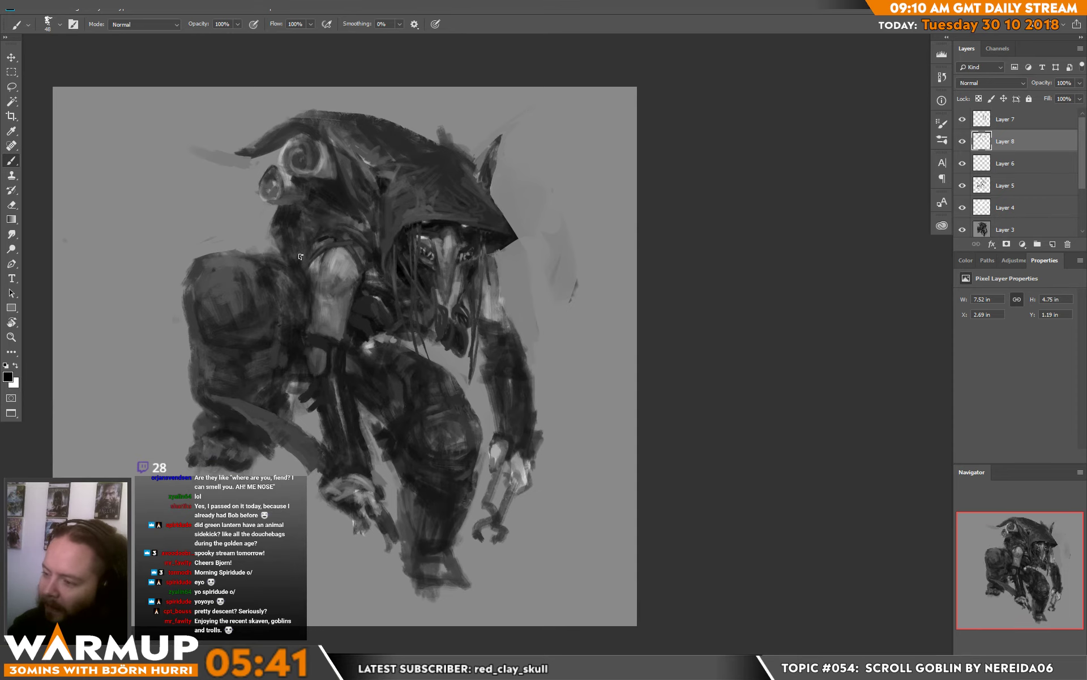
right_click(327, 252)
click(399, 177)
key(Return)
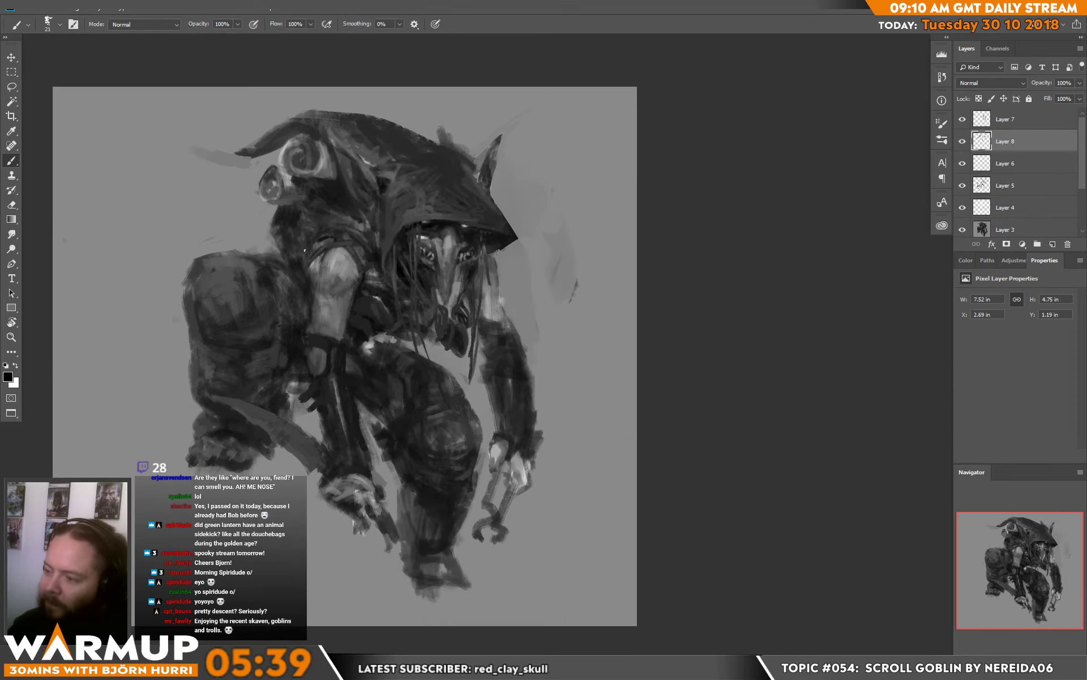
drag(308, 240, 301, 256)
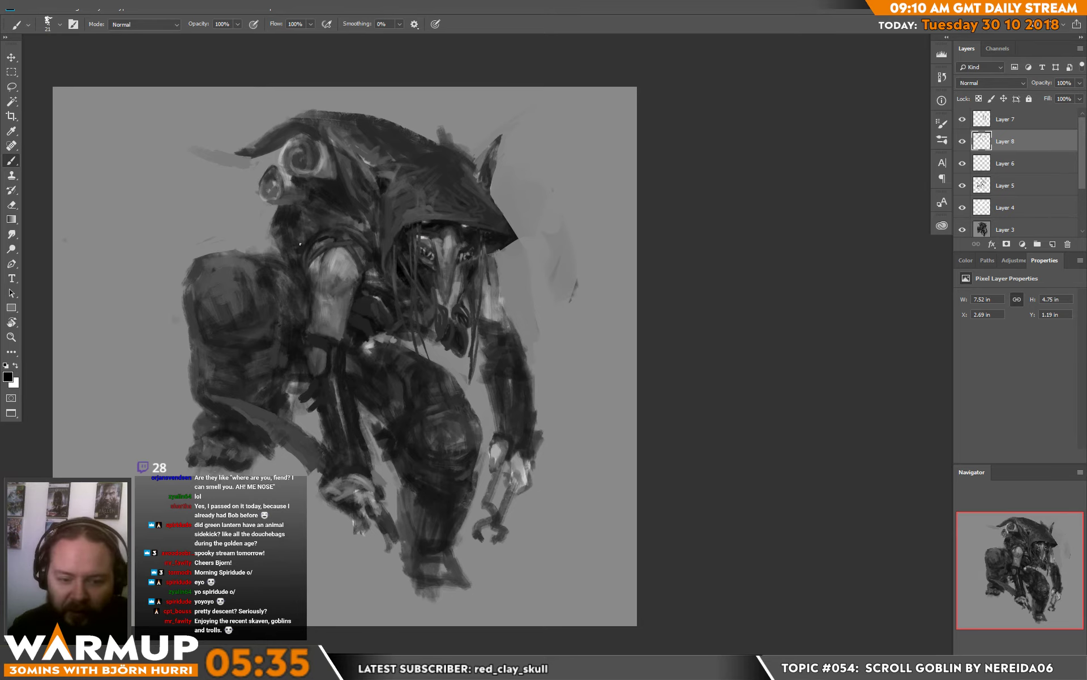
right_click(338, 151)
drag(400, 182, 407, 181)
click(295, 238)
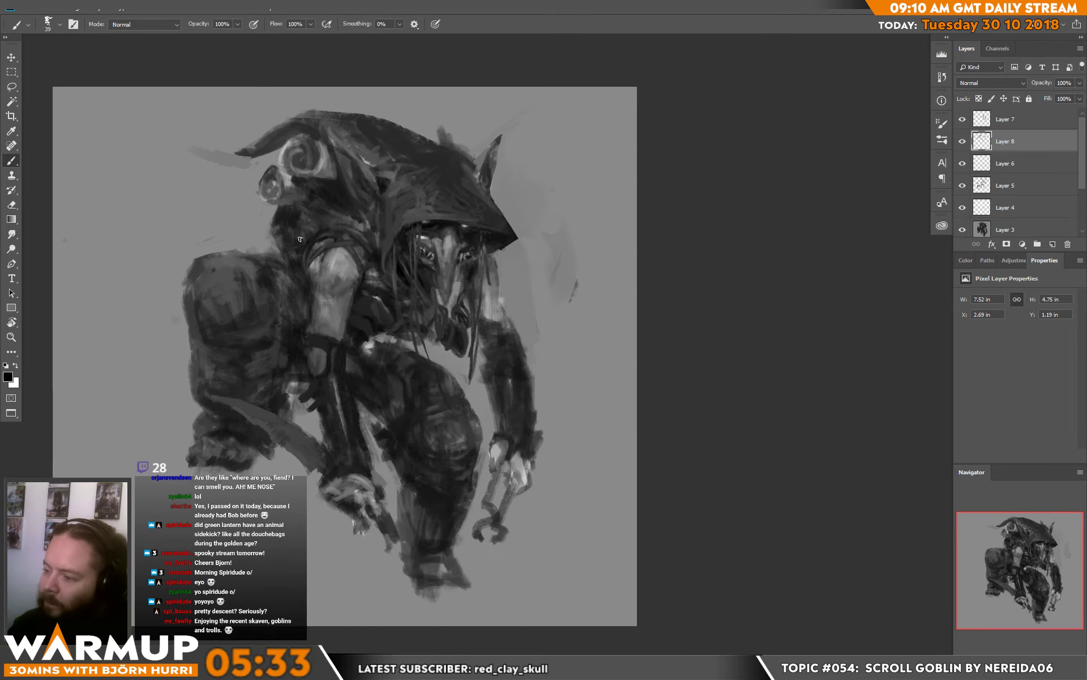
Paint lighter folds in the cloth between the large scroll end and the hood with sampled greys.
drag(544, 208, 535, 186)
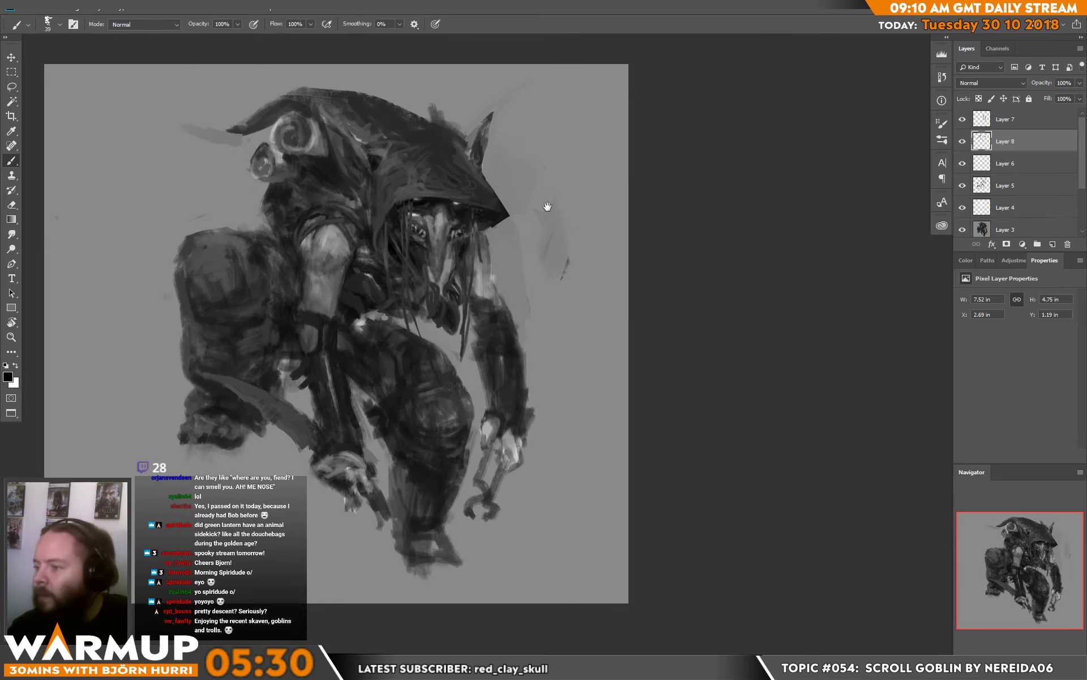
key(x)
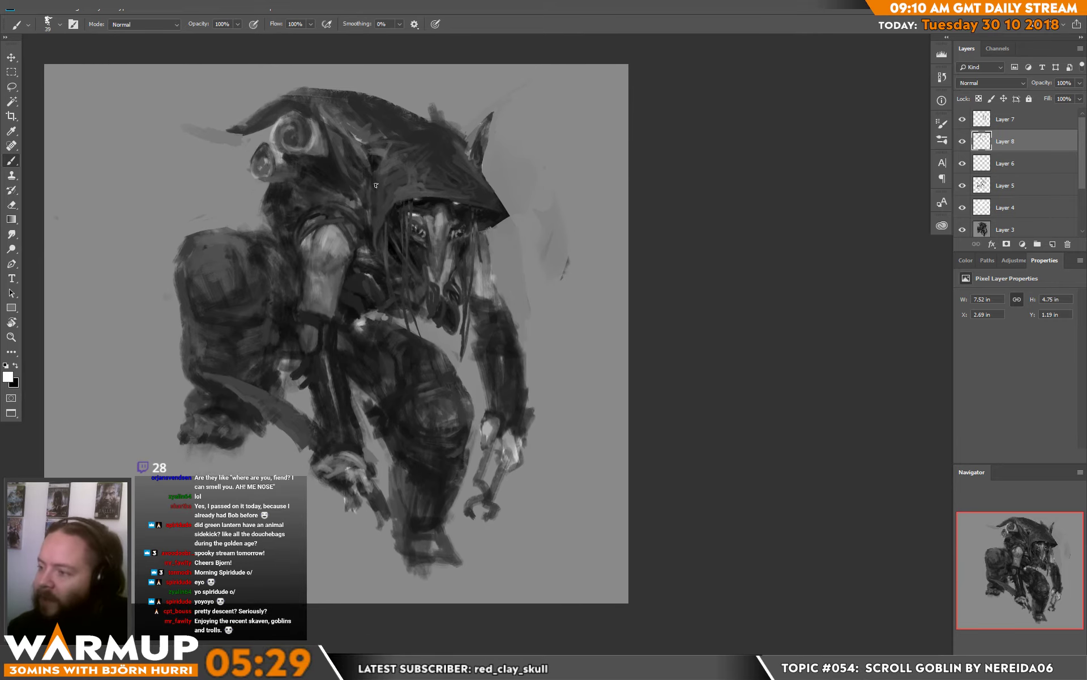
alt+click(338, 136)
alt+click(347, 134)
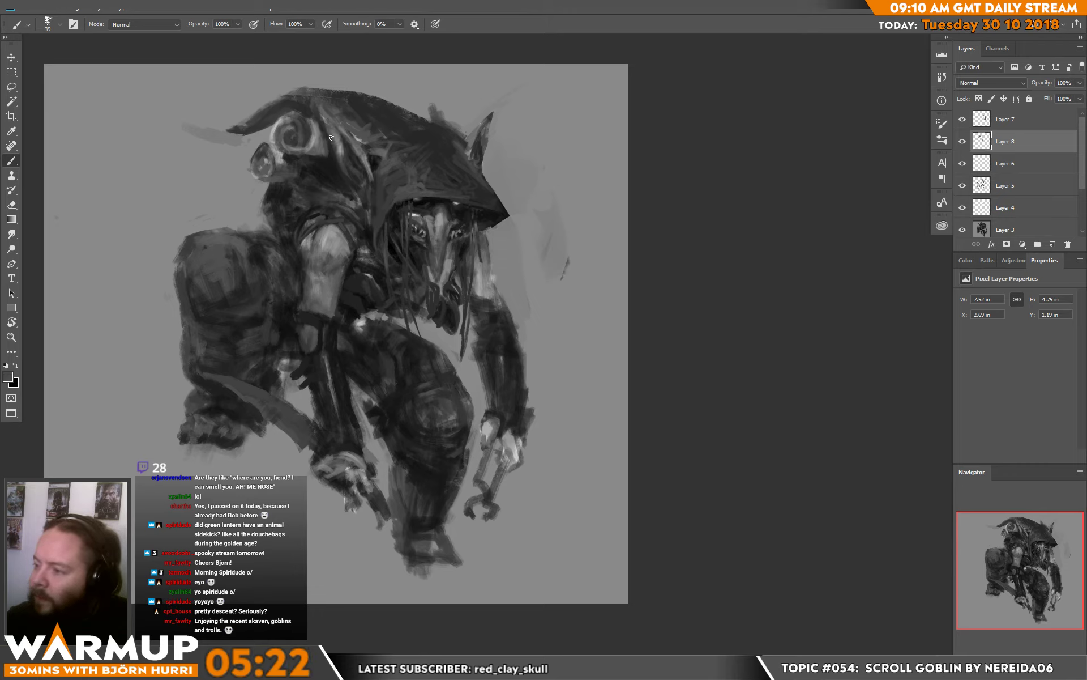
alt+click(339, 140)
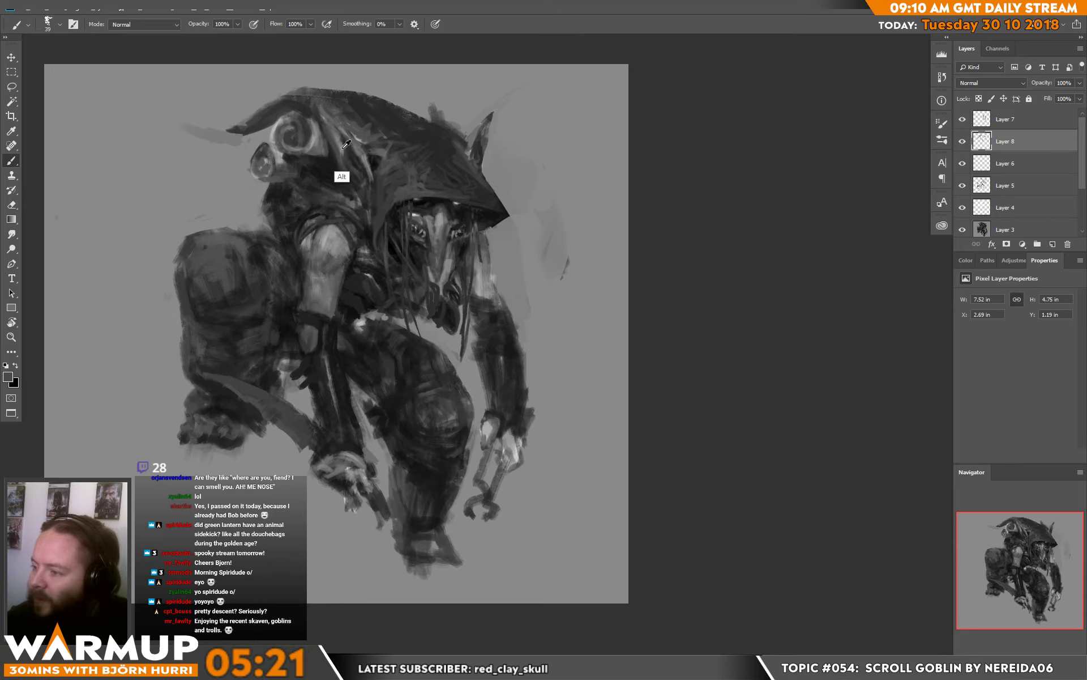
Add a small white highlight to the pointed ear beside the hood and sample the dark grey below it.
key(d)
key(x)
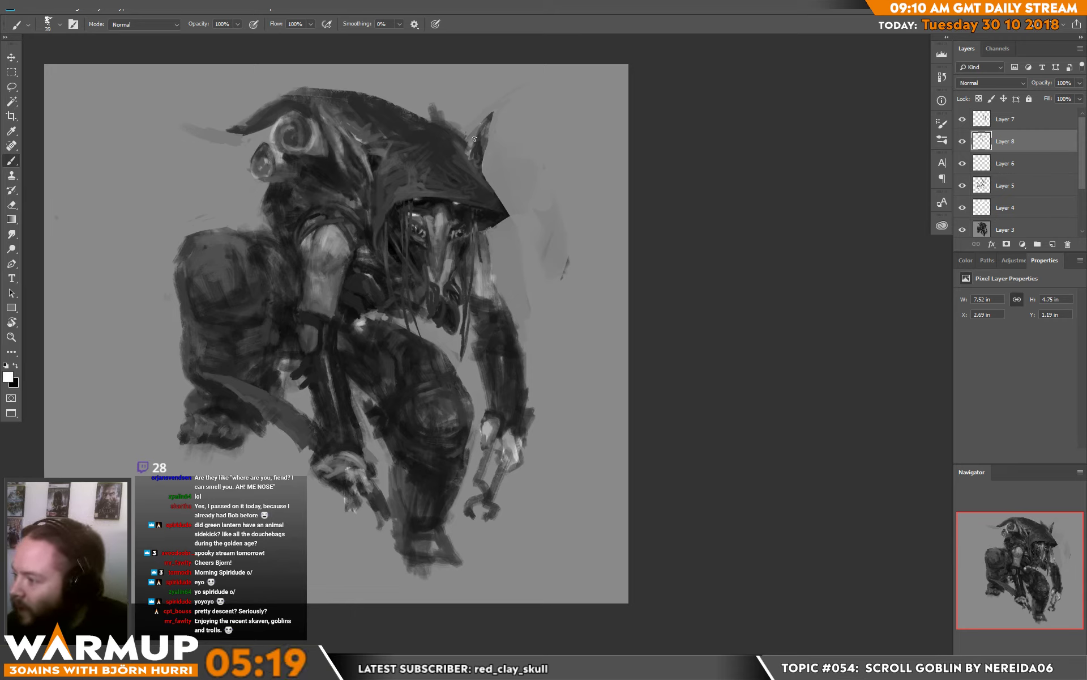
drag(475, 138, 477, 135)
alt+click(478, 170)
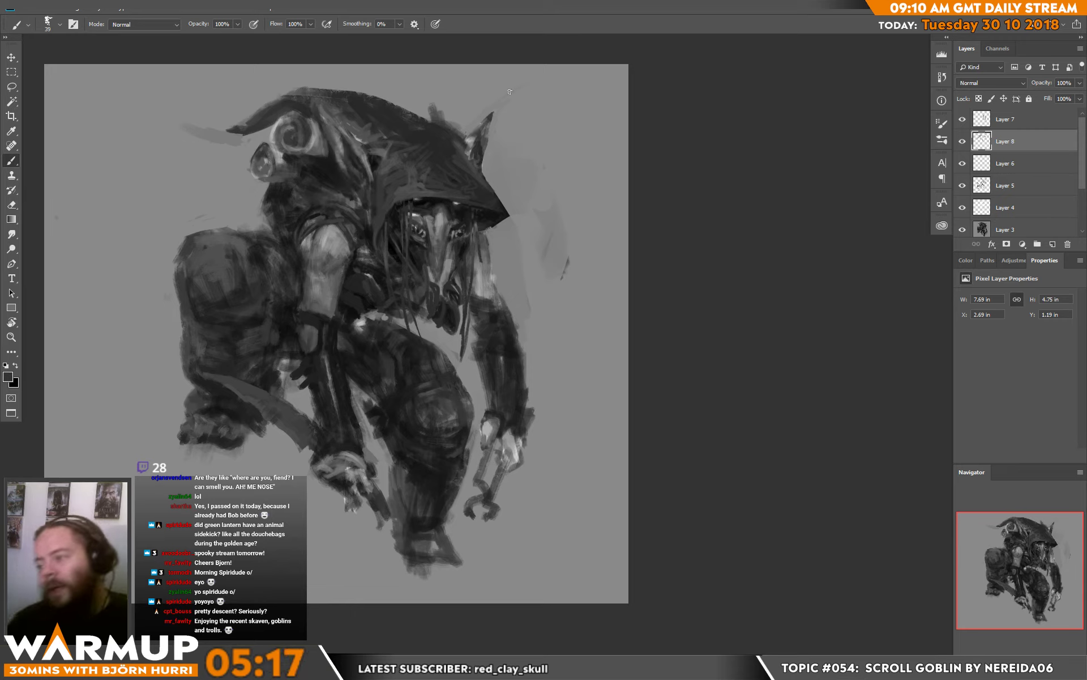
Refine the goblin's brow and near eye with a 34 px brush and greys sampled from the face.
alt+click(430, 223)
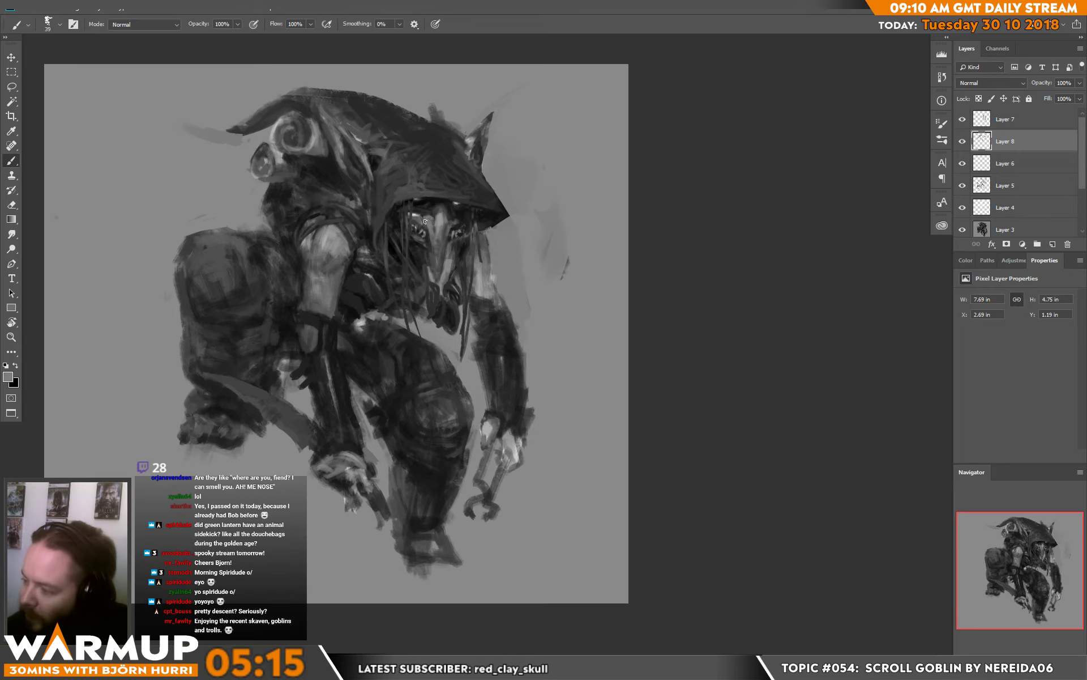
right_click(456, 222)
click(519, 180)
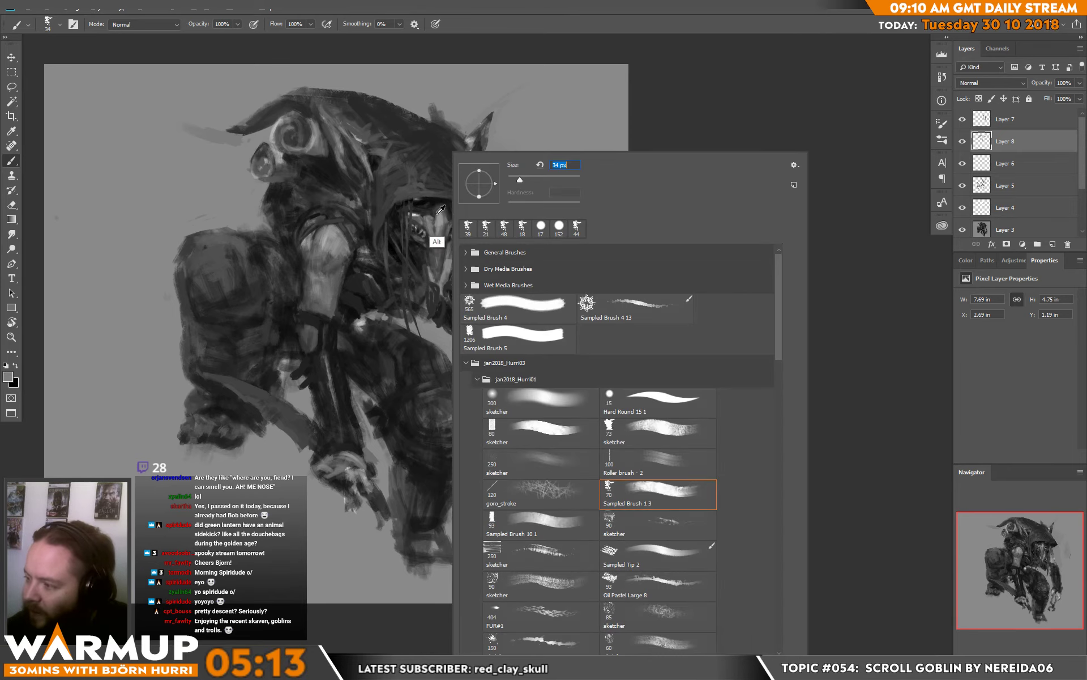
click(434, 238)
drag(436, 213, 438, 231)
alt+click(436, 218)
alt+click(433, 222)
alt+click(424, 218)
alt+click(423, 218)
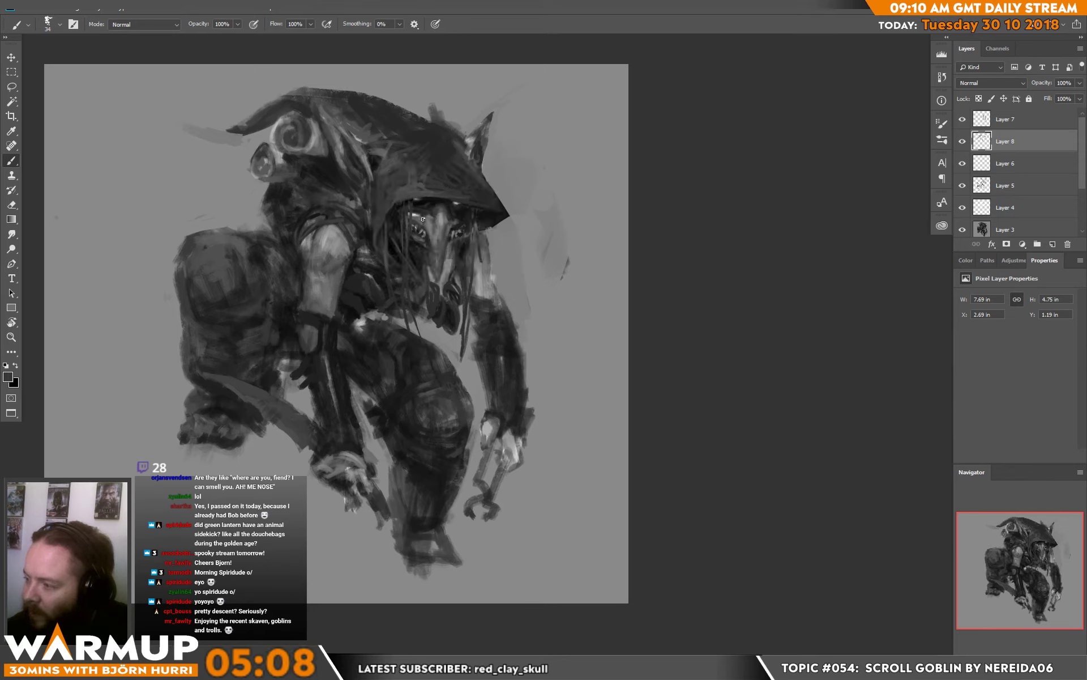
Rework the near cheek, the side of the nose and the far eye area with sampled greys.
alt+click(432, 247)
alt+click(427, 262)
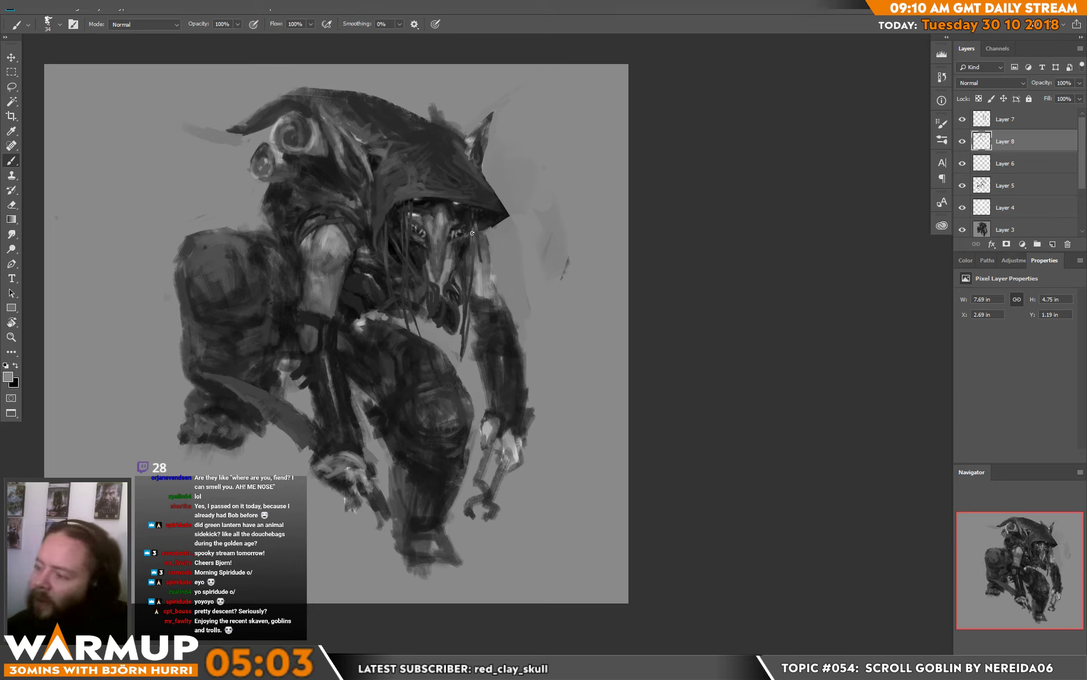
alt+click(424, 264)
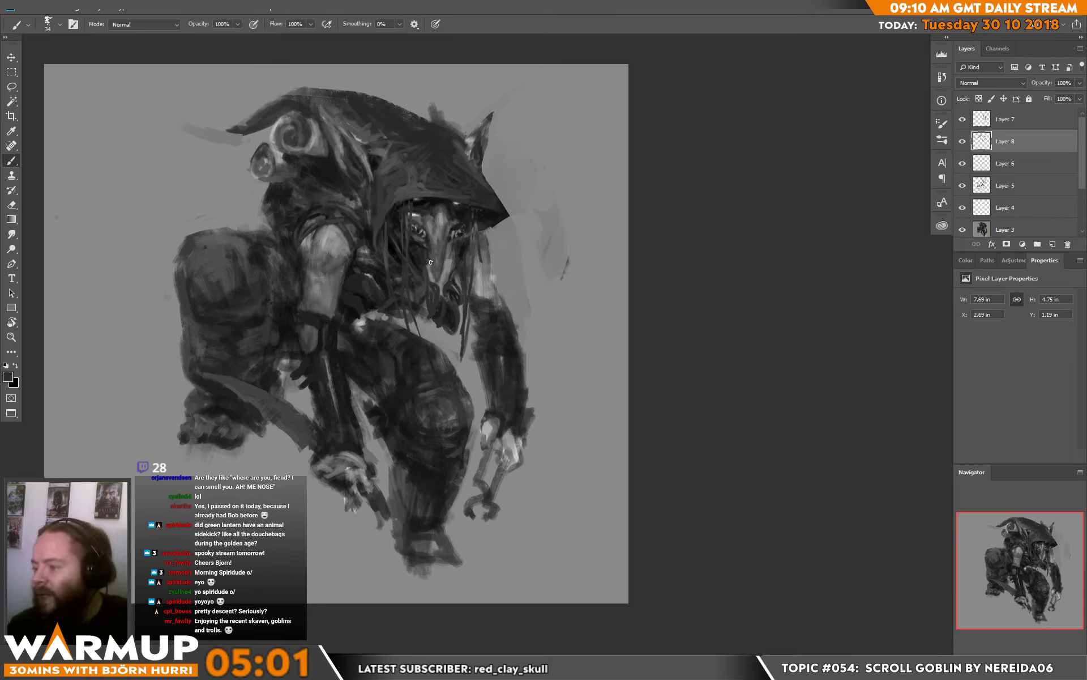
alt+click(457, 250)
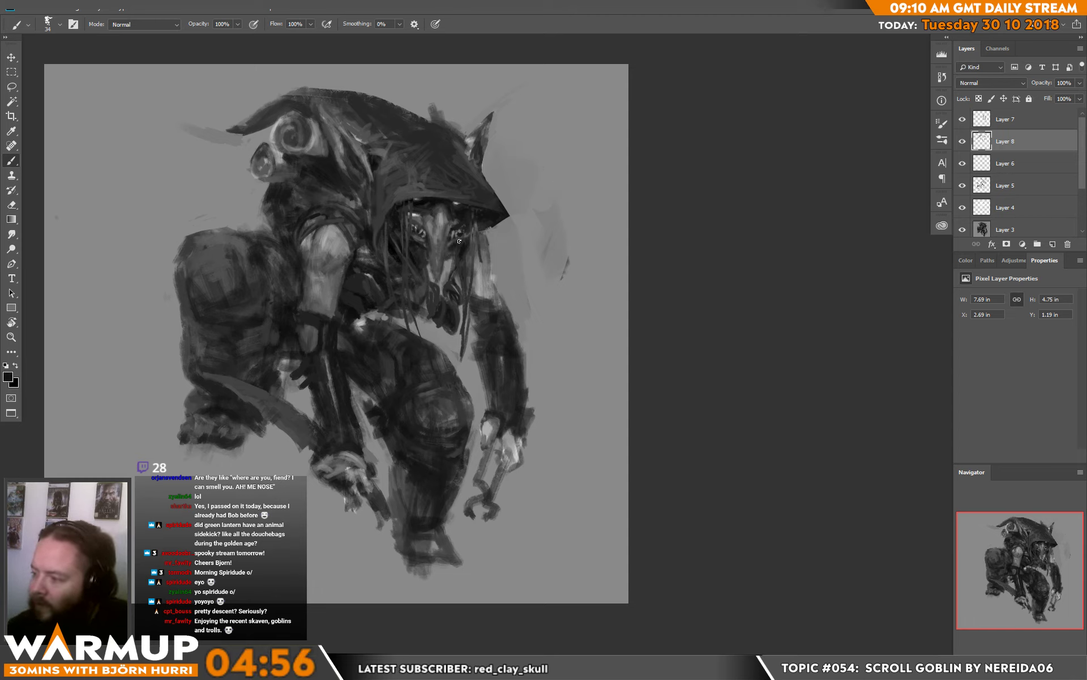
Rework the far upper arm and the area beside the hanging hair with strokes of sampled greys.
drag(488, 230, 489, 253)
drag(576, 258, 571, 223)
alt+click(477, 244)
mouse_move(479, 242)
mouse_down()
mouse_move(496, 245)
mouse_move(476, 272)
mouse_move(481, 317)
mouse_up()
alt+click(484, 233)
alt+click(490, 248)
alt+click(475, 359)
Paint a dark strap around the far forearm with a loose end sticking outward, and accent its knot in light grey.
drag(550, 174, 512, 233)
drag(507, 281, 512, 196)
alt+click(435, 224)
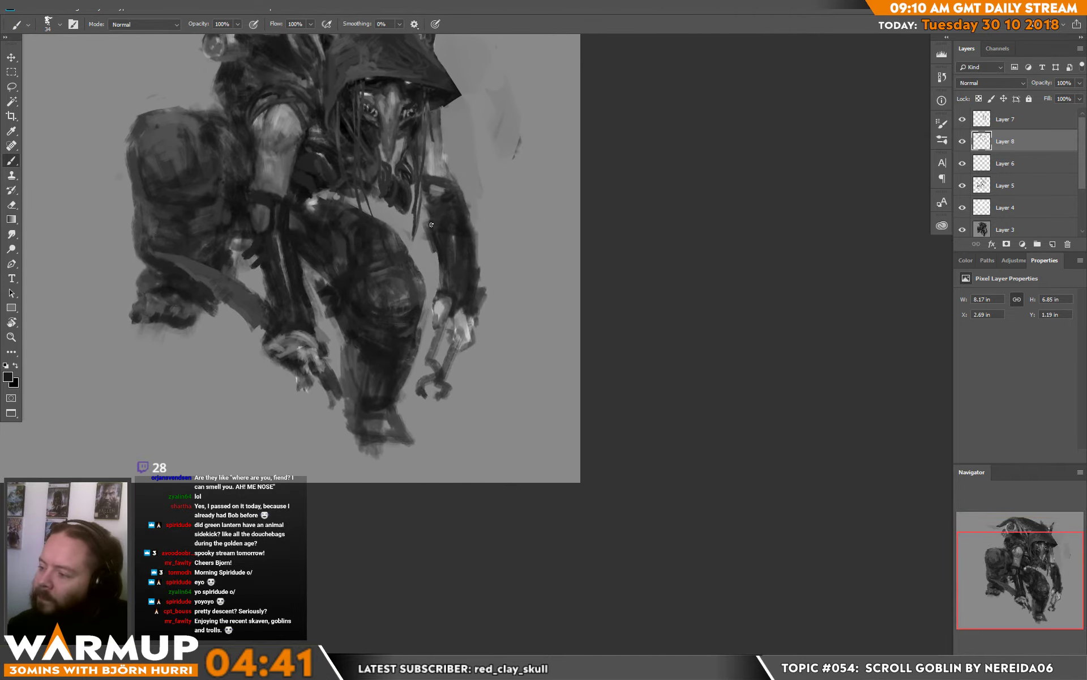
mouse_move(431, 225)
mouse_down()
mouse_move(457, 196)
mouse_move(471, 212)
mouse_up()
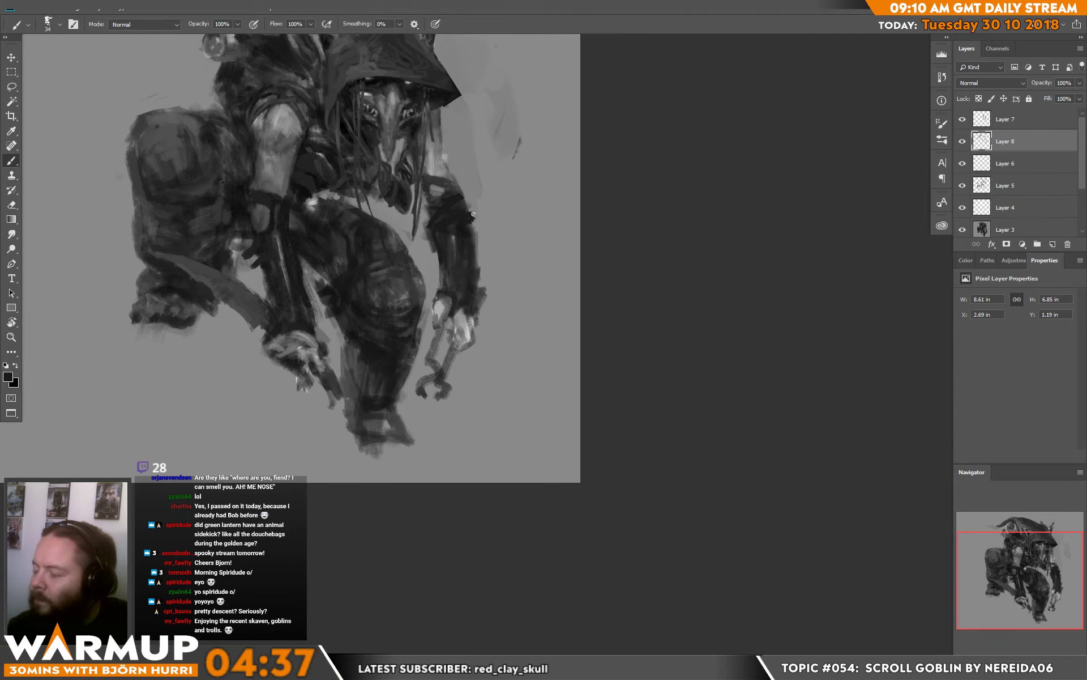
drag(546, 127, 502, 194)
mouse_move(431, 284)
mouse_down()
mouse_move(457, 322)
mouse_move(431, 290)
mouse_up()
alt+click(391, 379)
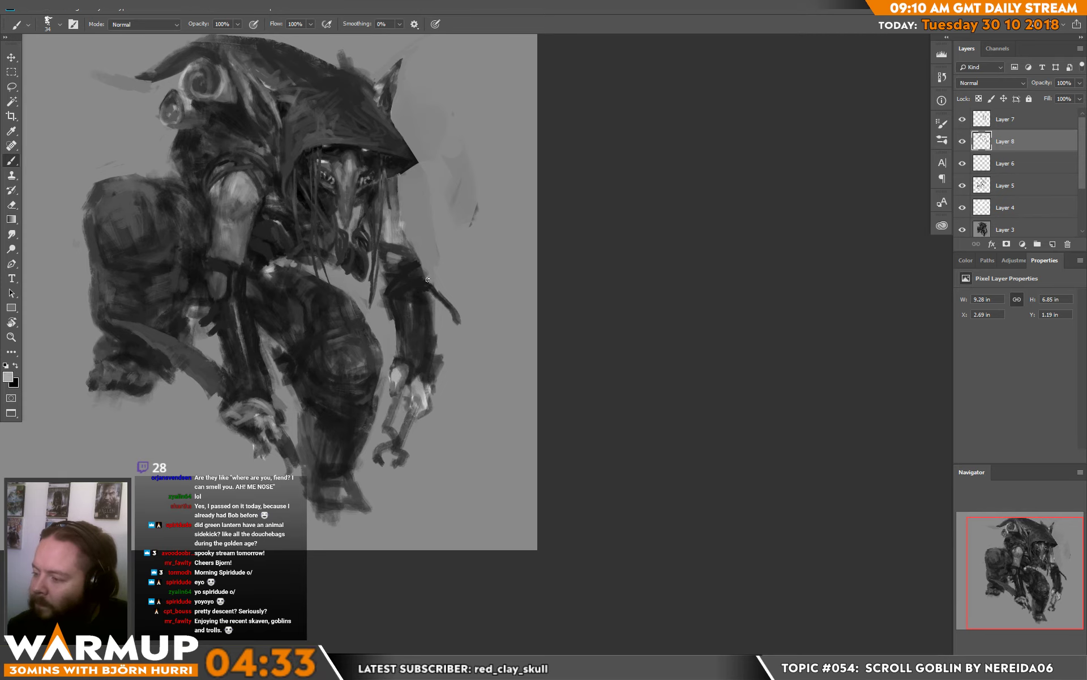
alt+click(433, 318)
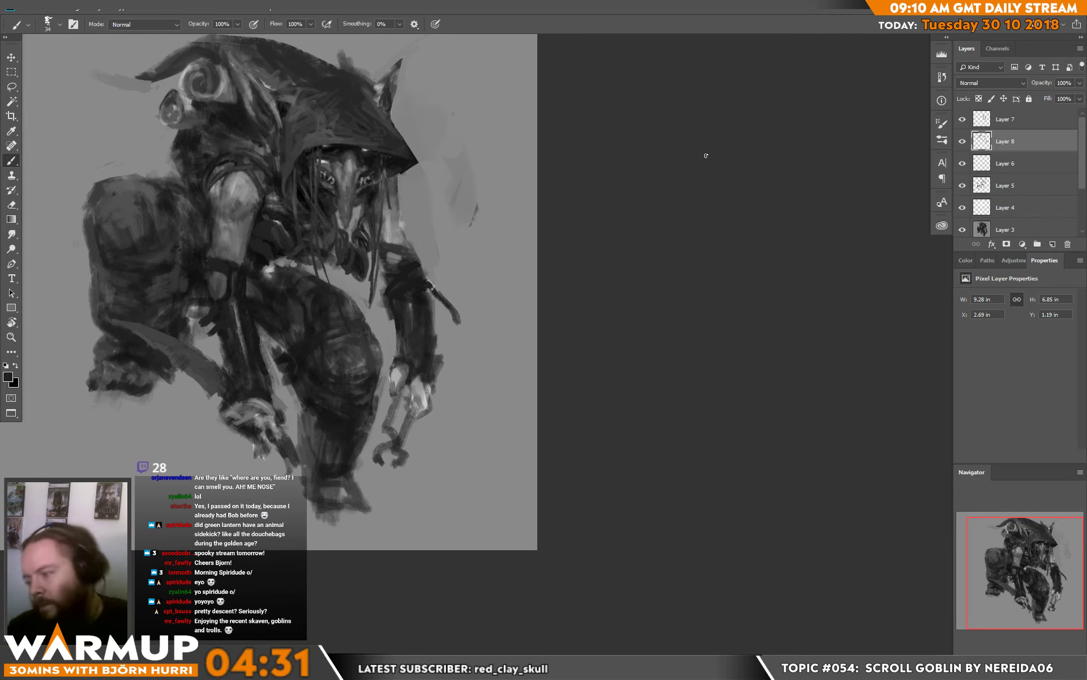
Flip the whole canvas horizontally.
drag(504, 195, 608, 224)
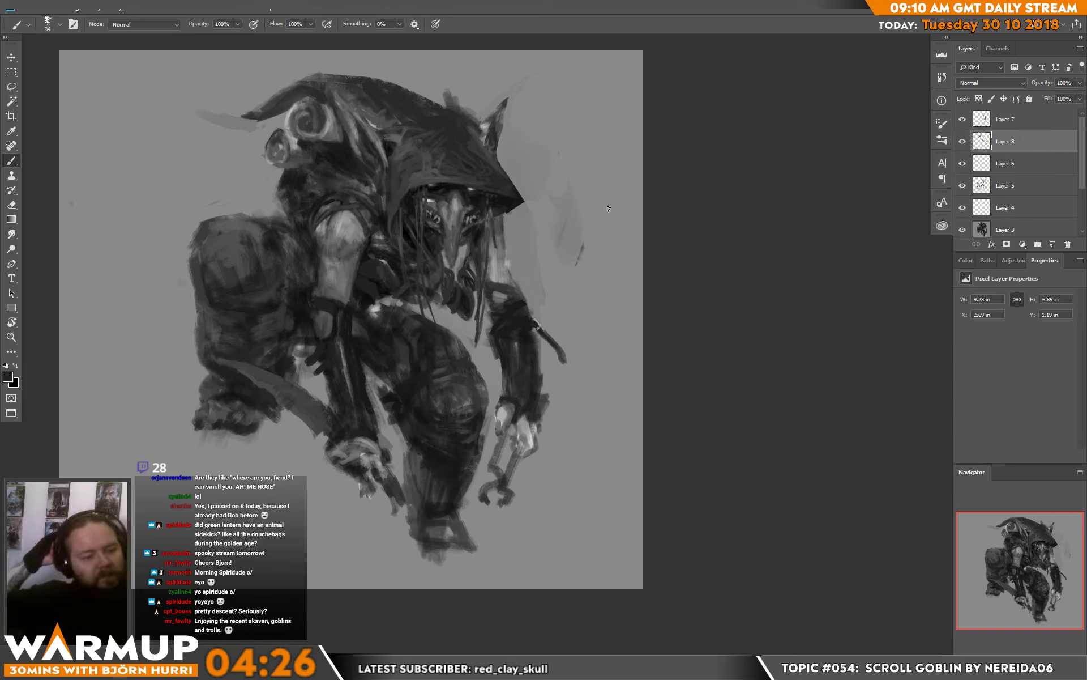
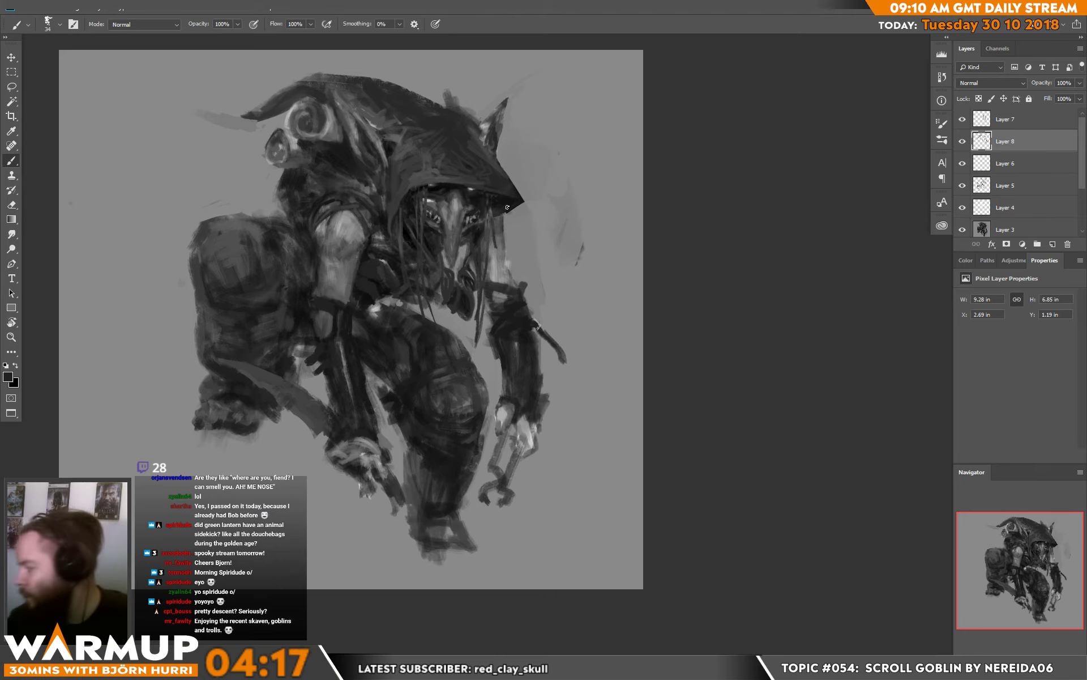
click(101, 10)
mouse_move(77, 9)
mouse_move(128, 112)
click(250, 162)
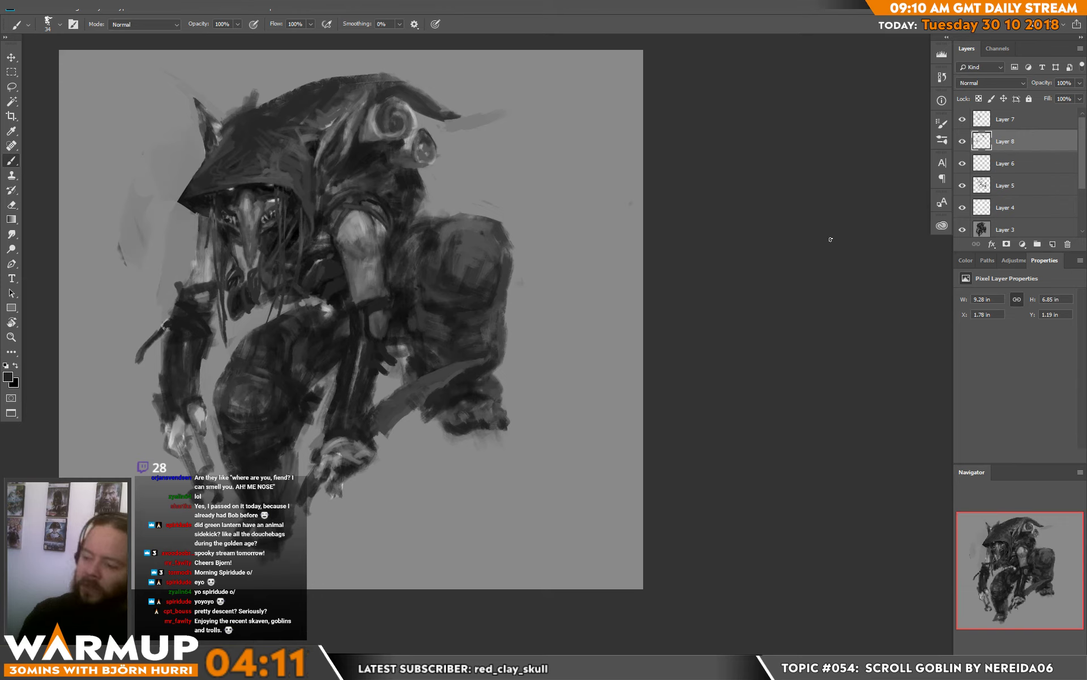
Redraw the upper fingers of the far hand with white and black strokes.
key(d)
key(x)
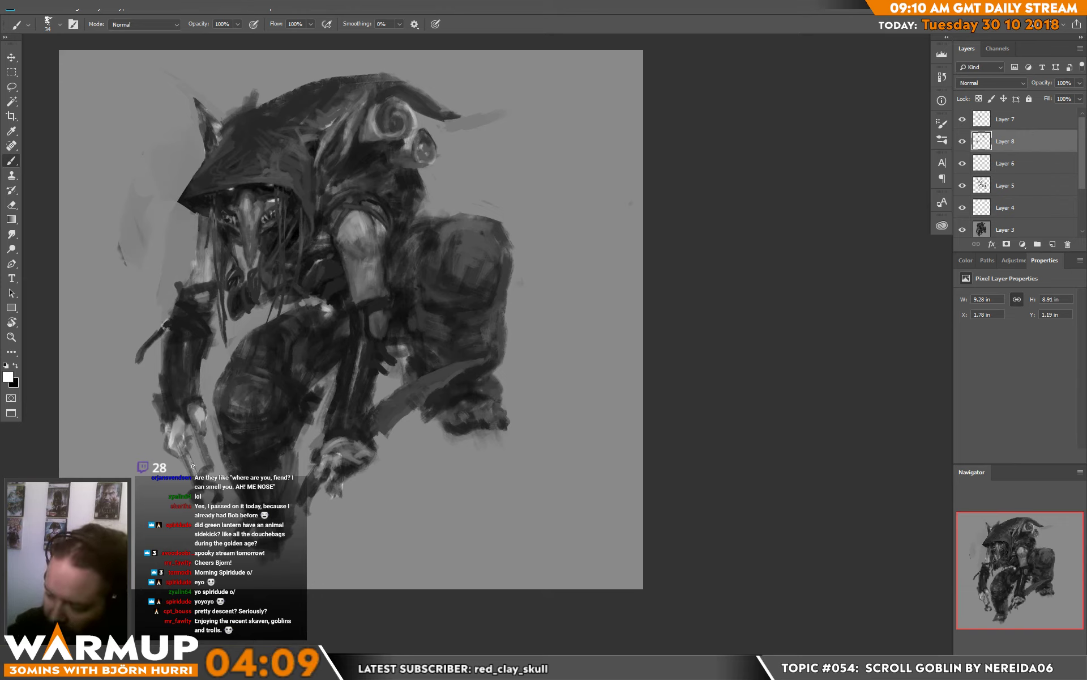
mouse_move(203, 441)
mouse_down()
mouse_move(200, 492)
mouse_move(207, 463)
mouse_up()
key(x)
key(x)
key(x)
drag(199, 433, 208, 464)
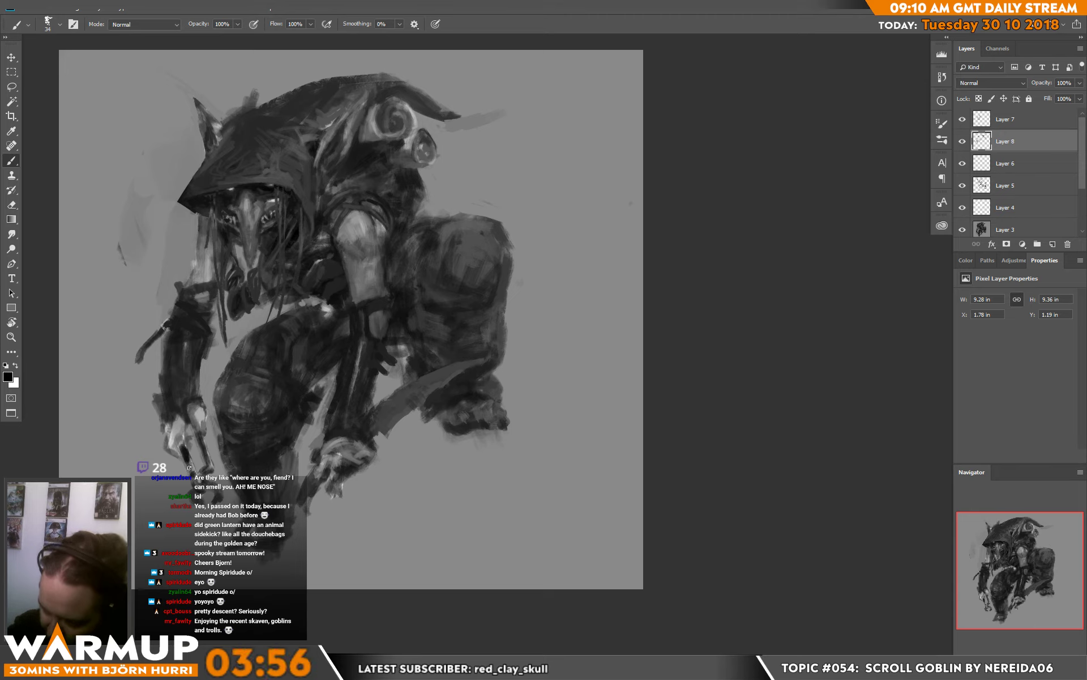
Shape the lower fingertips of the far hand with a black stroke and sampled light and dark greys.
drag(215, 490, 218, 533)
alt+click(225, 509)
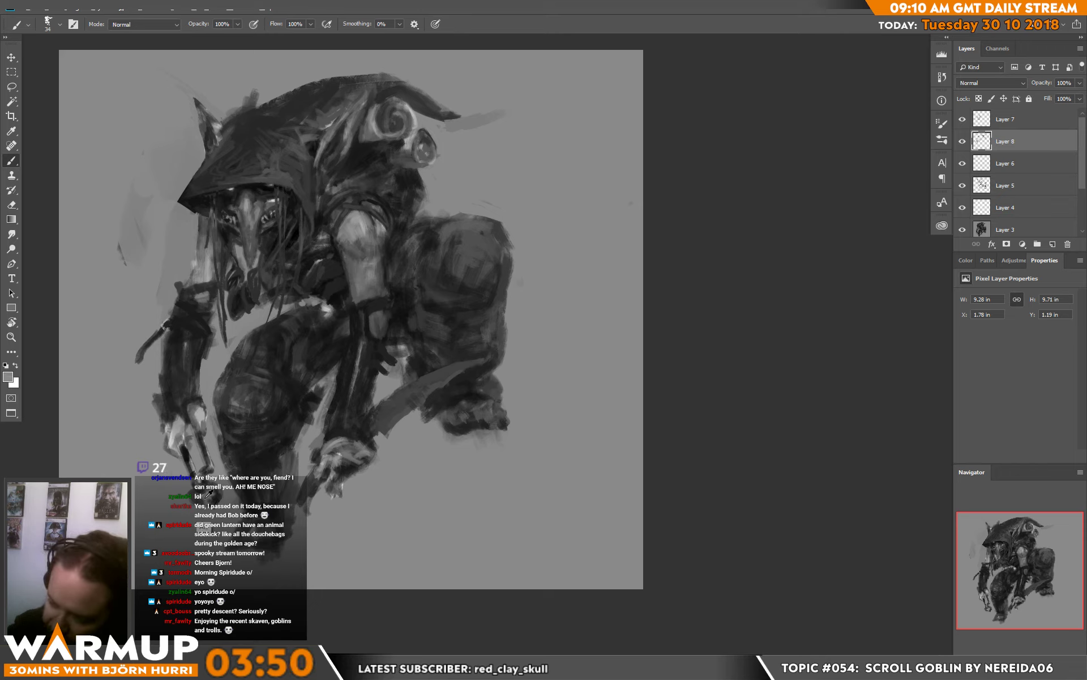
alt+click(202, 488)
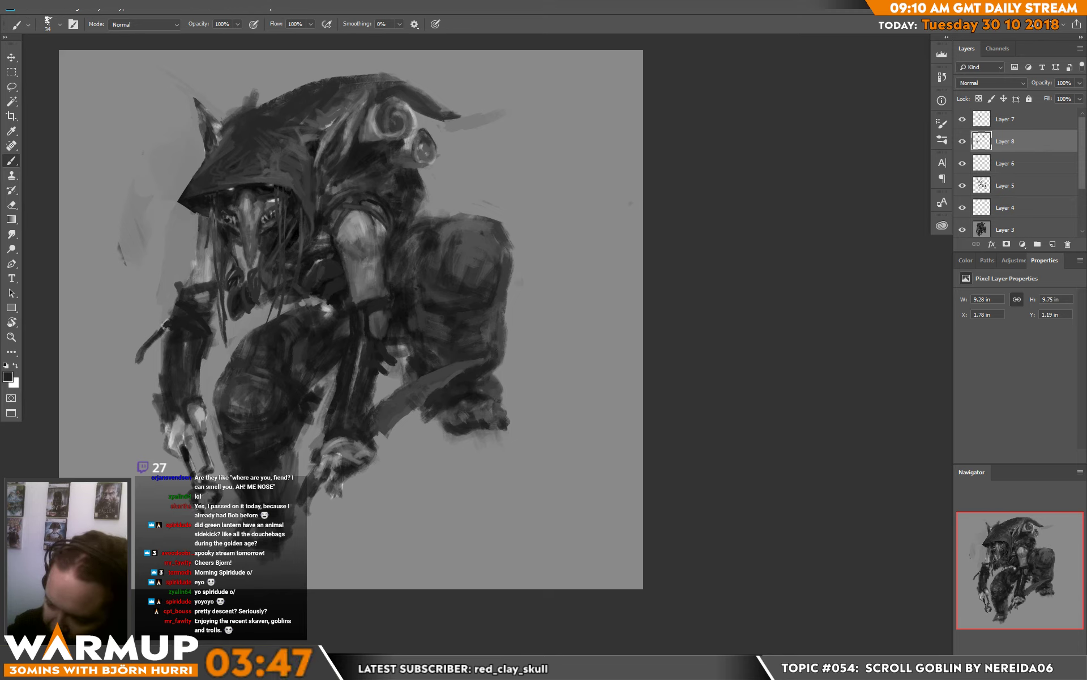
alt+click(205, 499)
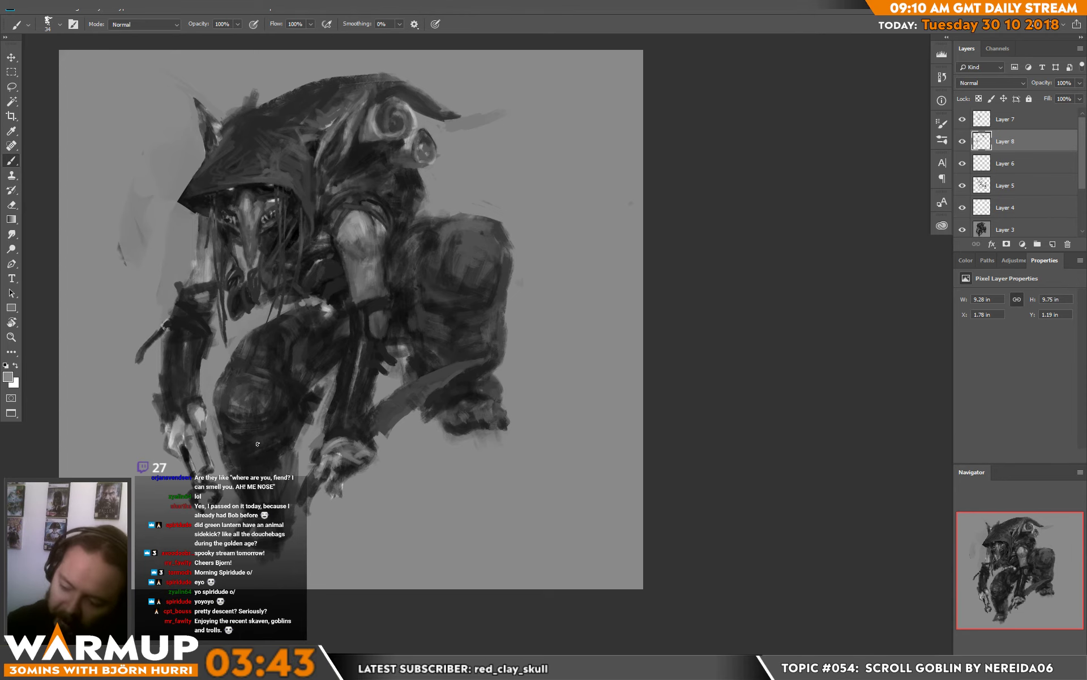
Set the brush size to 20 and paint black strokes for a ring-shaped object beneath the far hand's fingertips.
click(325, 180)
click(722, 241)
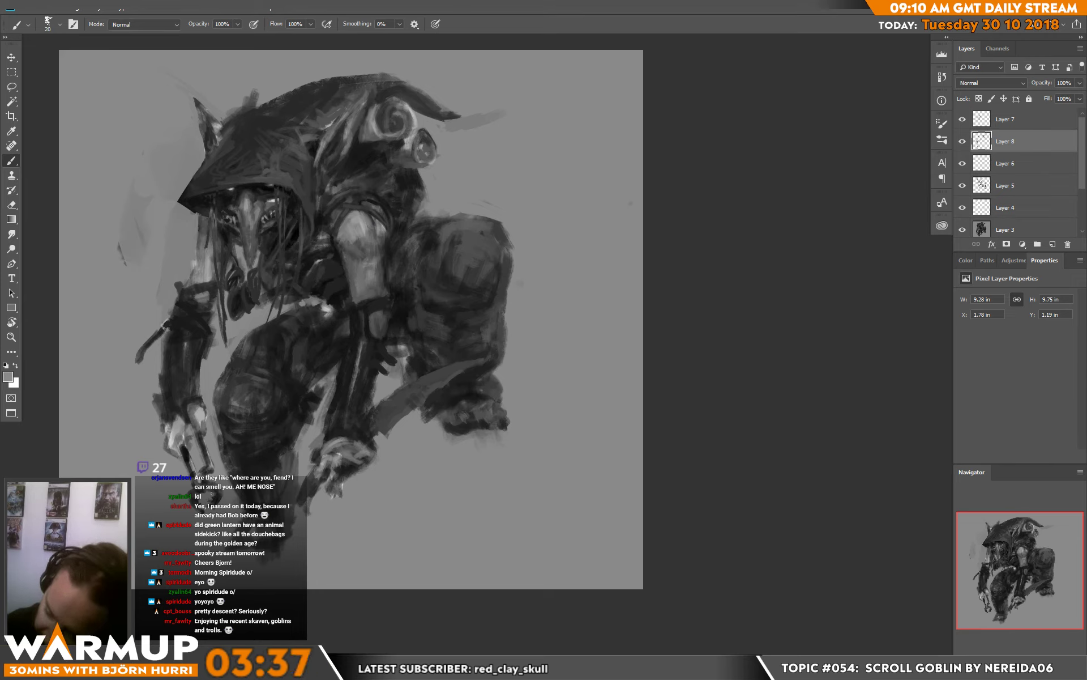
key(d)
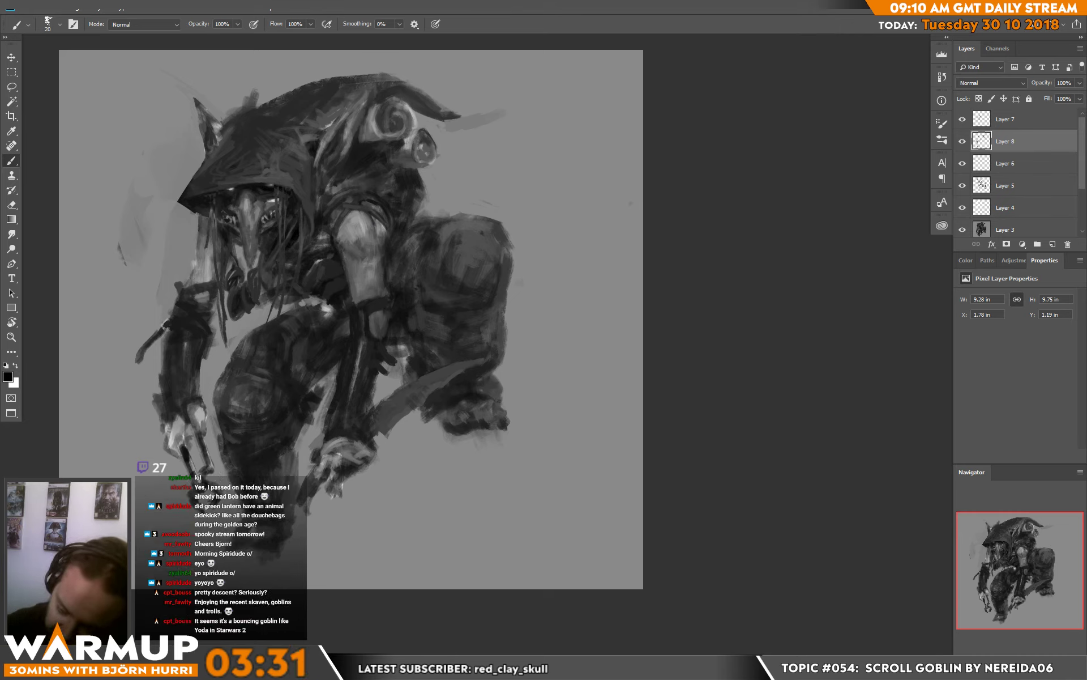
drag(82, 534, 108, 528)
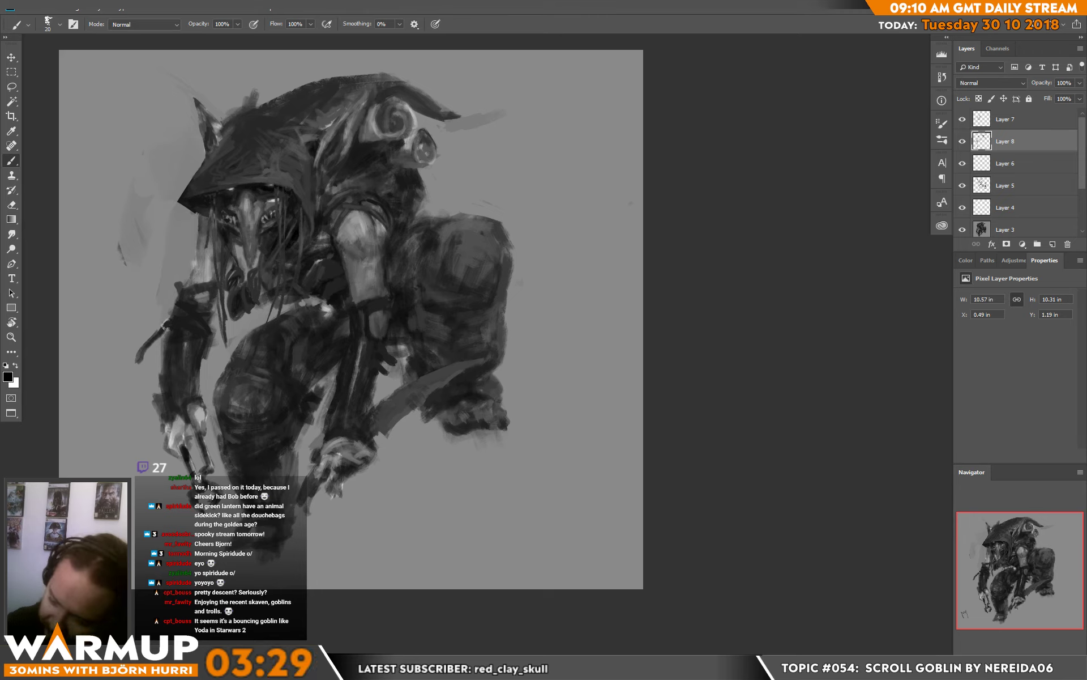
drag(211, 510, 215, 521)
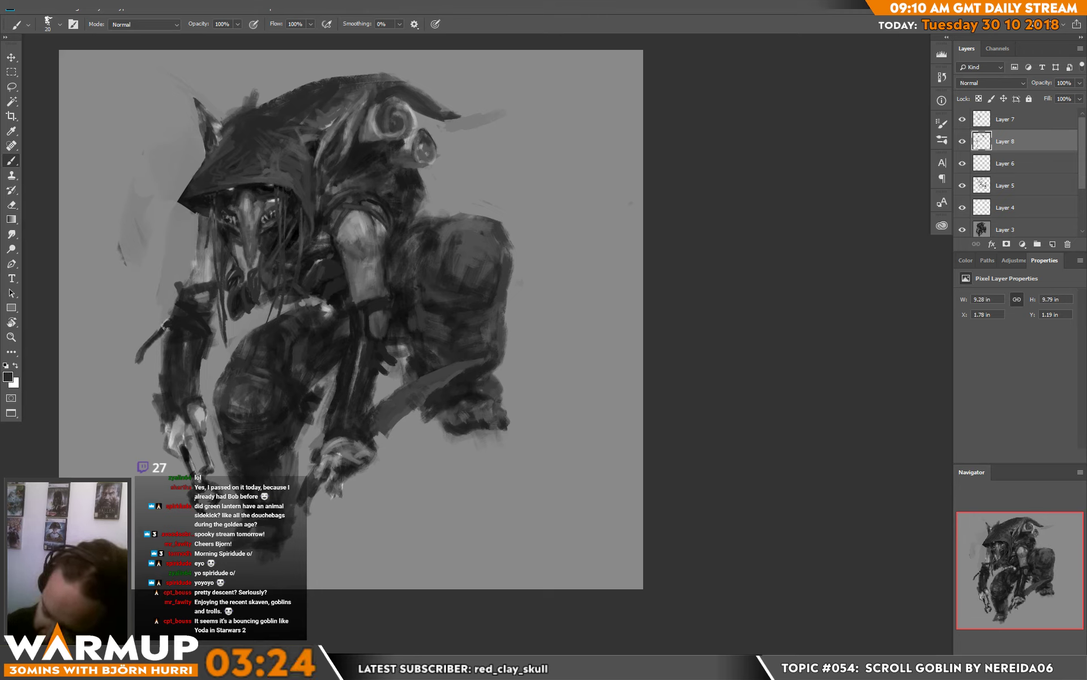
Build up the rod and jagged ring held in the far hand with sampled dark greys.
alt+click(202, 482)
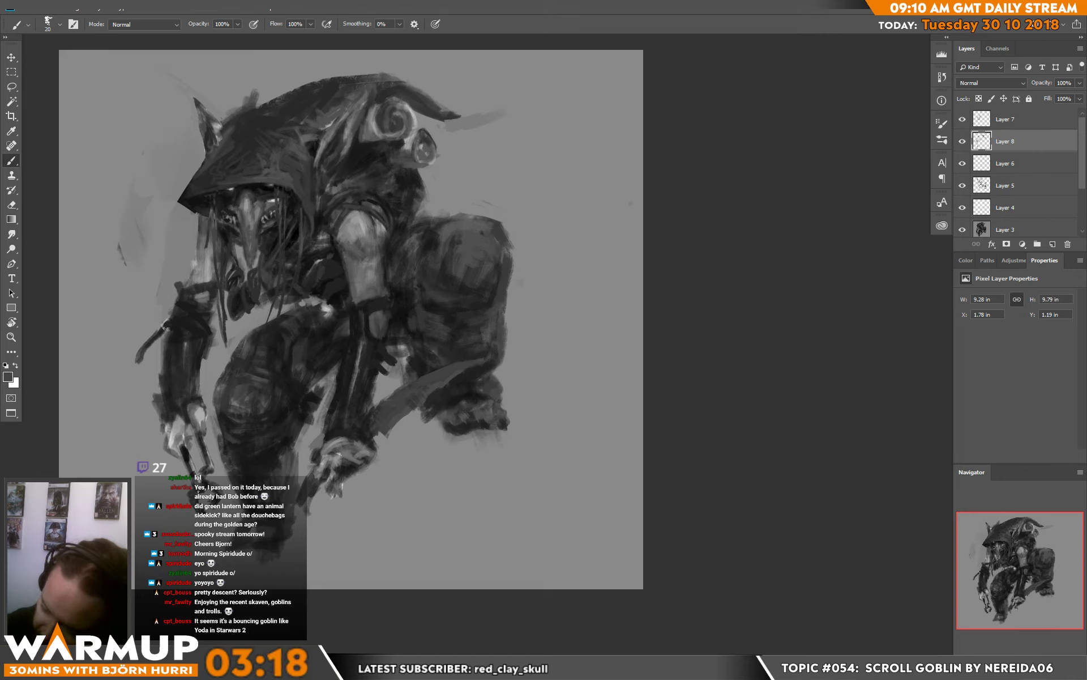
alt+click(196, 481)
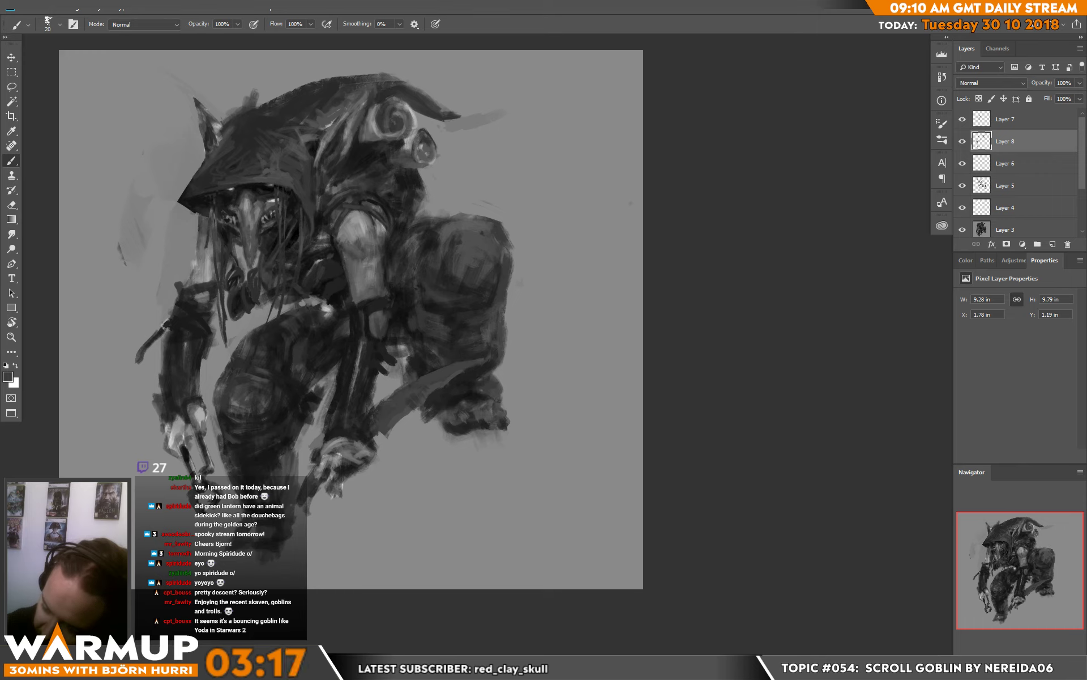
alt+click(195, 478)
alt+click(203, 482)
alt+click(203, 487)
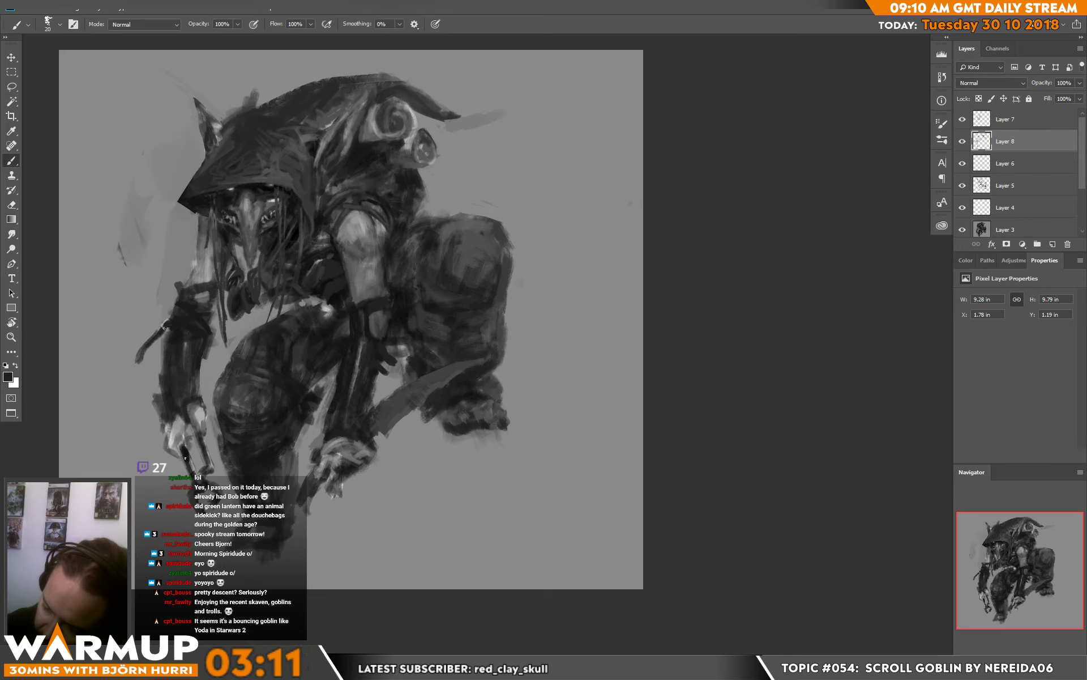
drag(191, 461, 201, 516)
alt+click(191, 500)
alt+click(198, 514)
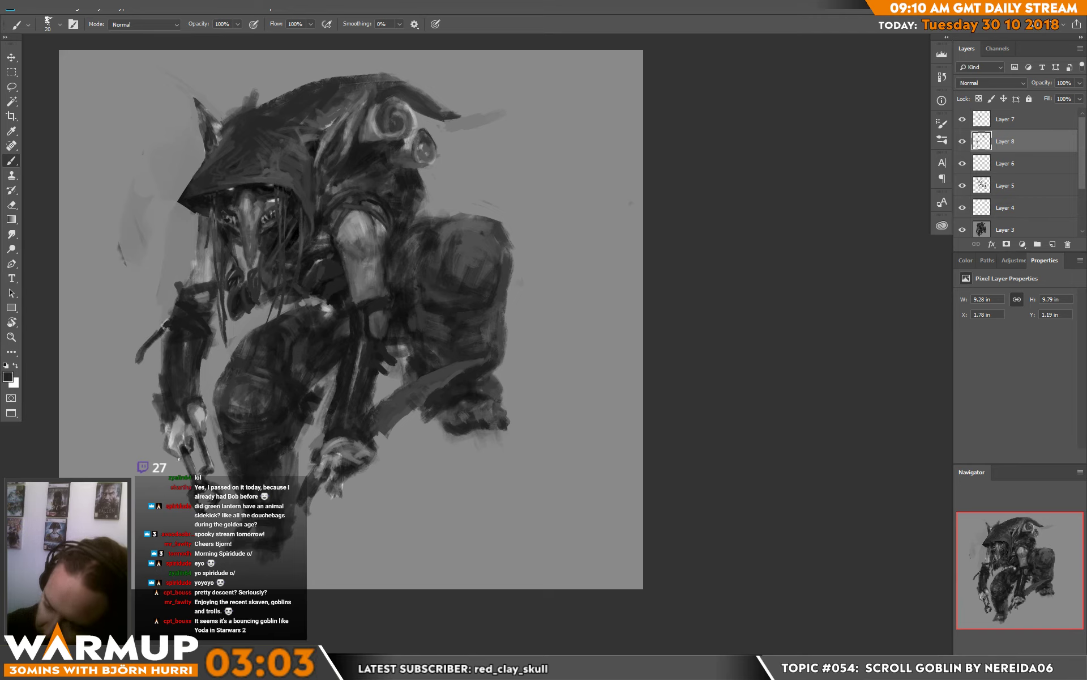
Darken the outer edge of the far hand and shape the forearm wrap and wrist cuff with black and sampled greys.
drag(204, 428, 208, 441)
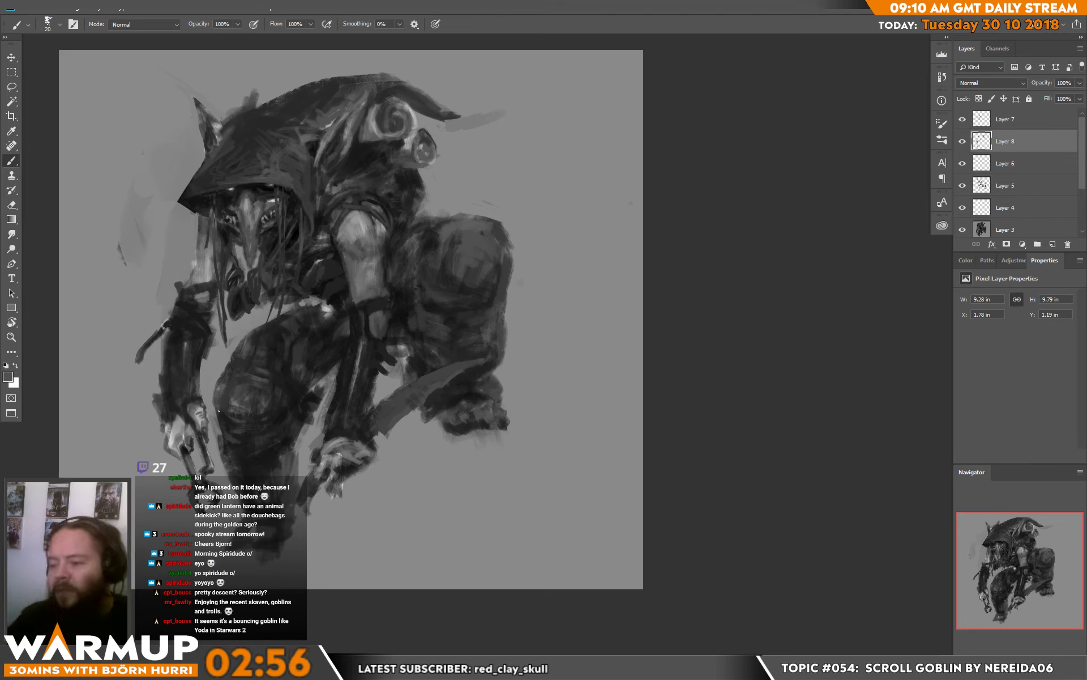
alt+click(165, 397)
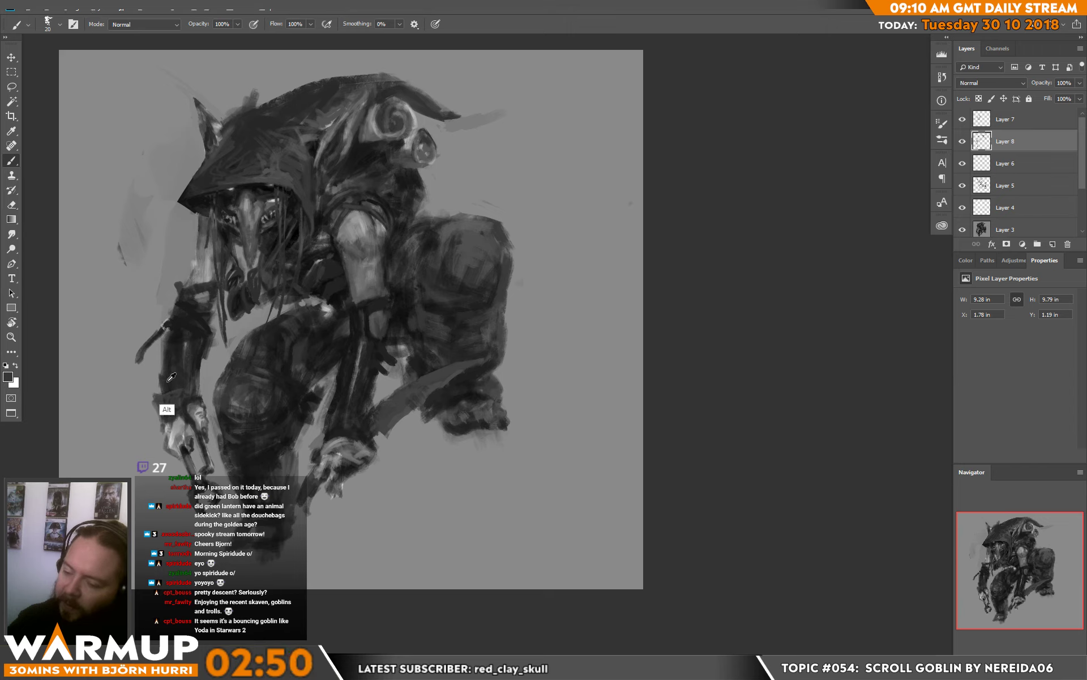
alt+click(174, 400)
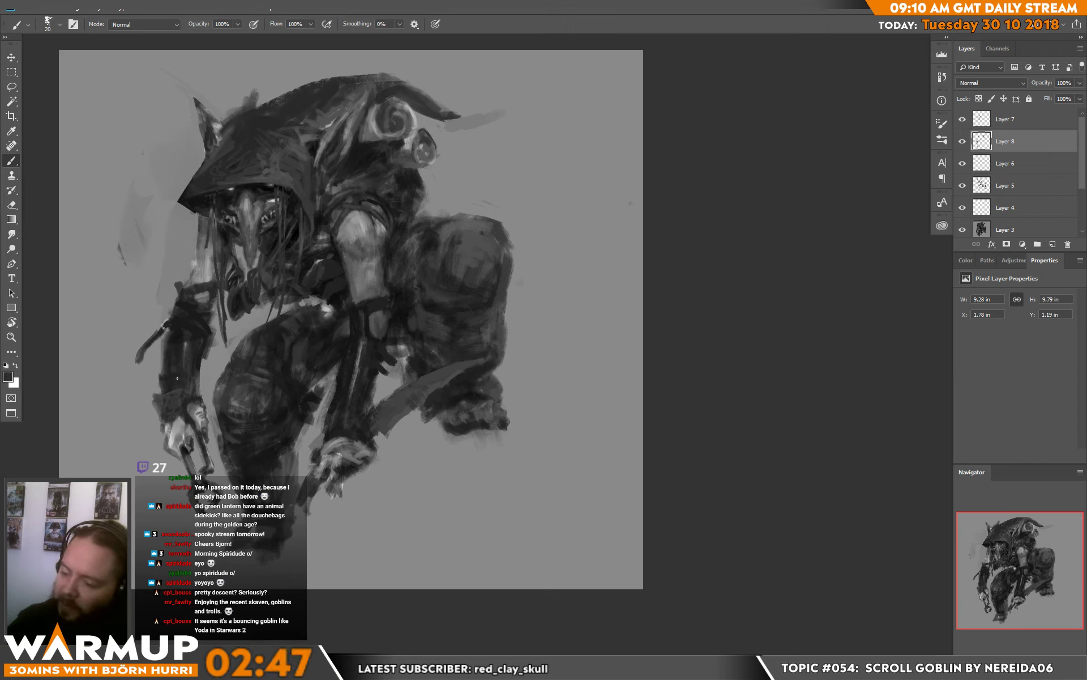
key(d)
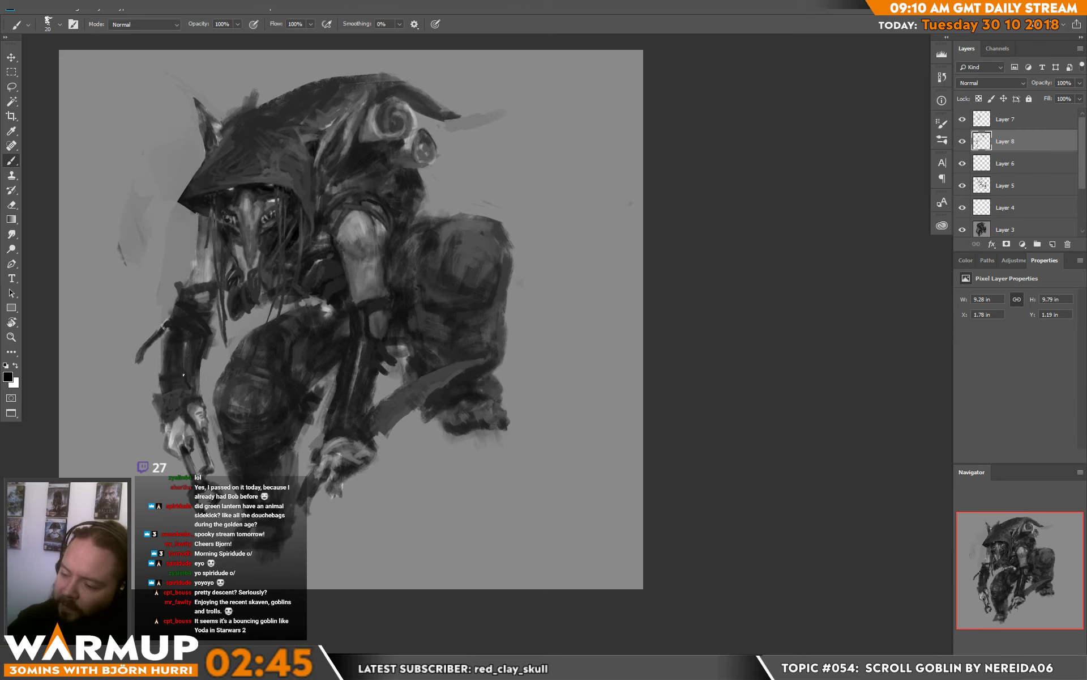
alt+click(185, 383)
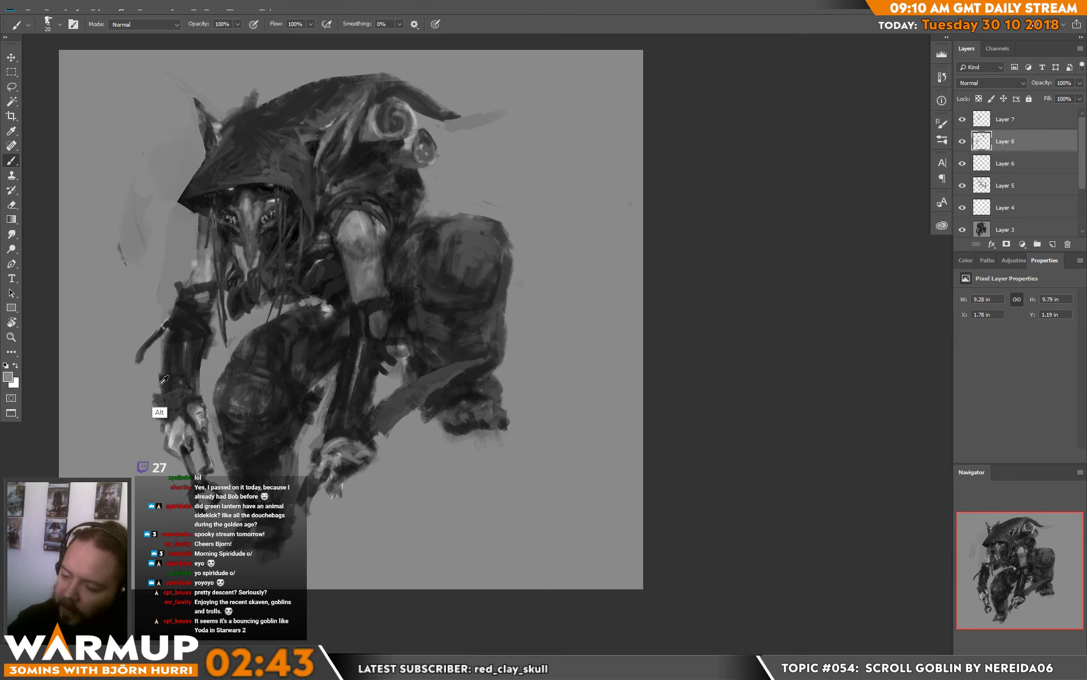
alt+click(159, 416)
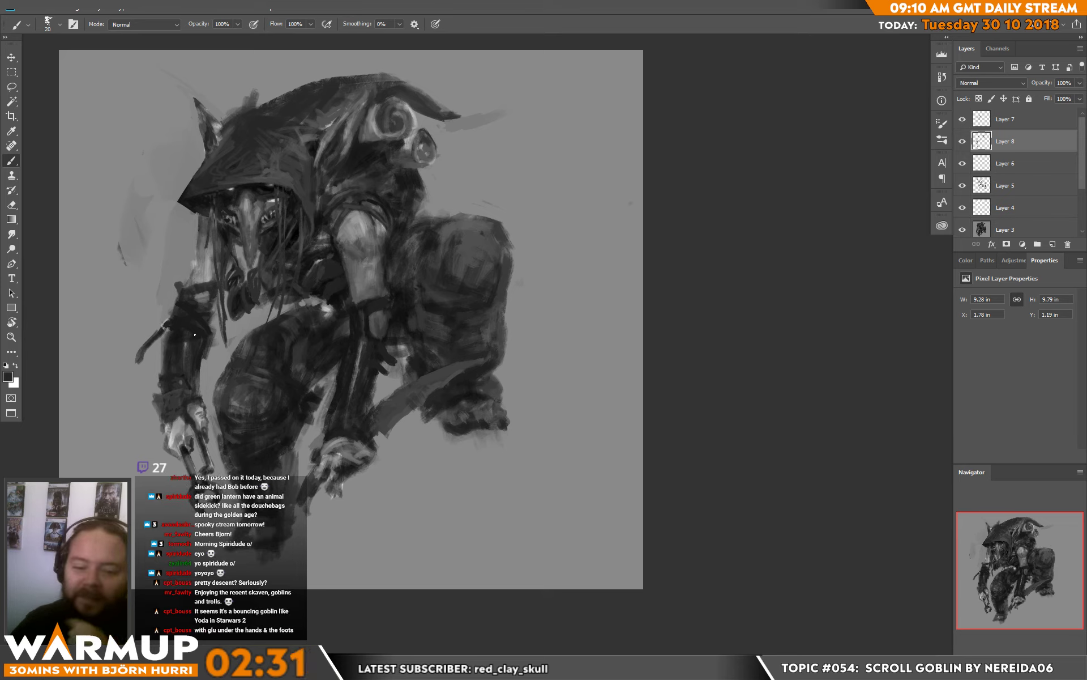
Paint black claws on the toes of the rear foot and the front foot.
scroll(493, 346, down, 3)
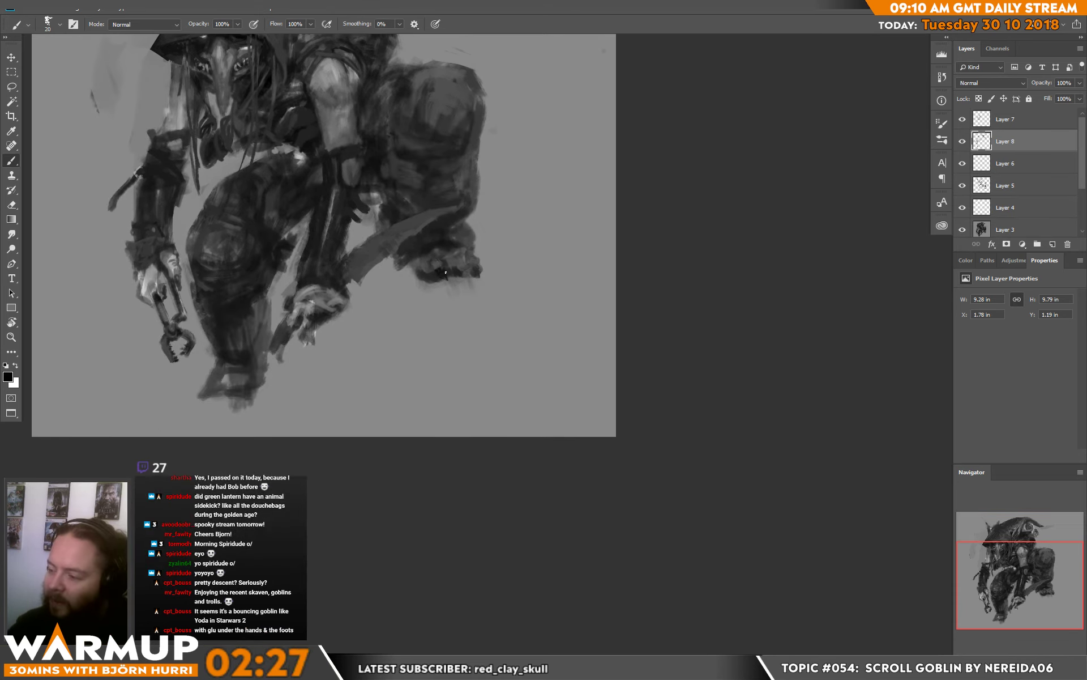
drag(463, 270, 484, 279)
drag(580, 150, 553, 315)
mouse_move(488, 379)
mouse_down()
mouse_move(520, 296)
mouse_move(499, 226)
mouse_up()
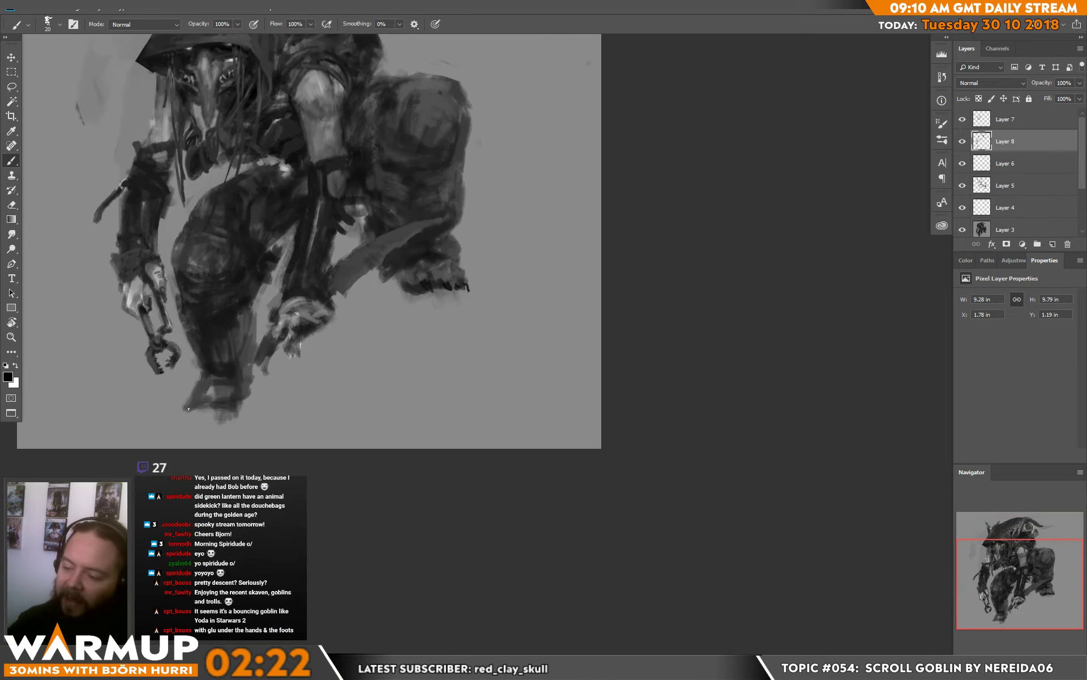
mouse_move(190, 410)
mouse_down()
mouse_move(180, 416)
mouse_move(203, 414)
mouse_up()
scroll(450, 253, up, 2)
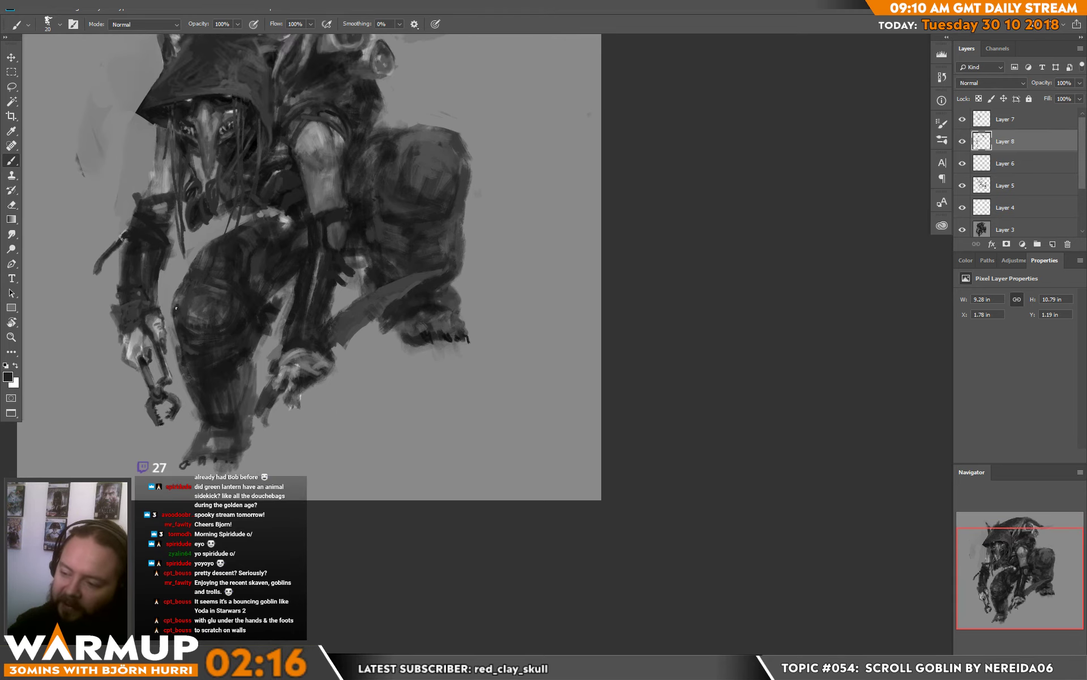
Shade the folds of the front thigh and the rear knee with sampled dark greys.
drag(459, 222, 436, 253)
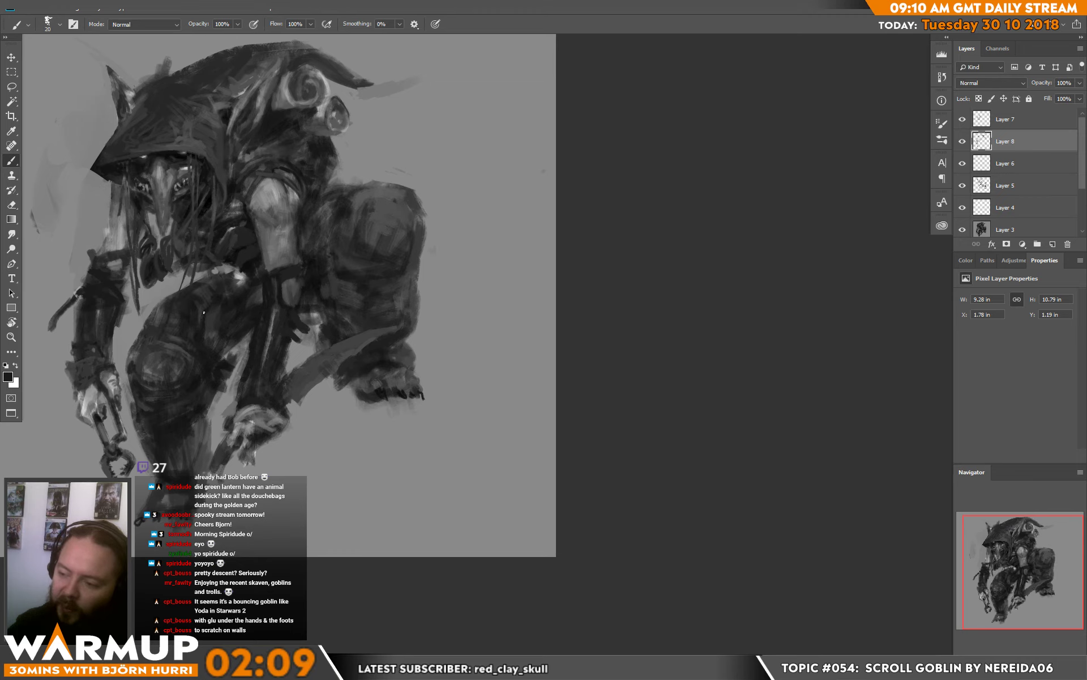
alt+click(204, 313)
alt+click(199, 364)
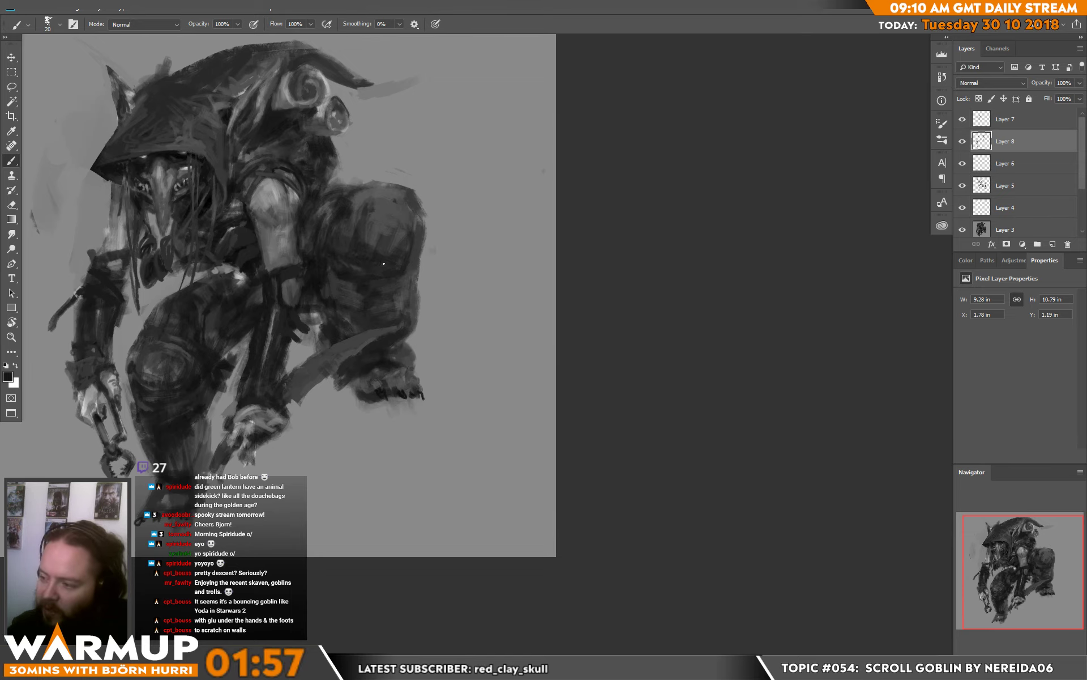
drag(458, 219, 454, 221)
mouse_move(418, 223)
mouse_down()
mouse_move(405, 264)
mouse_move(412, 246)
mouse_up()
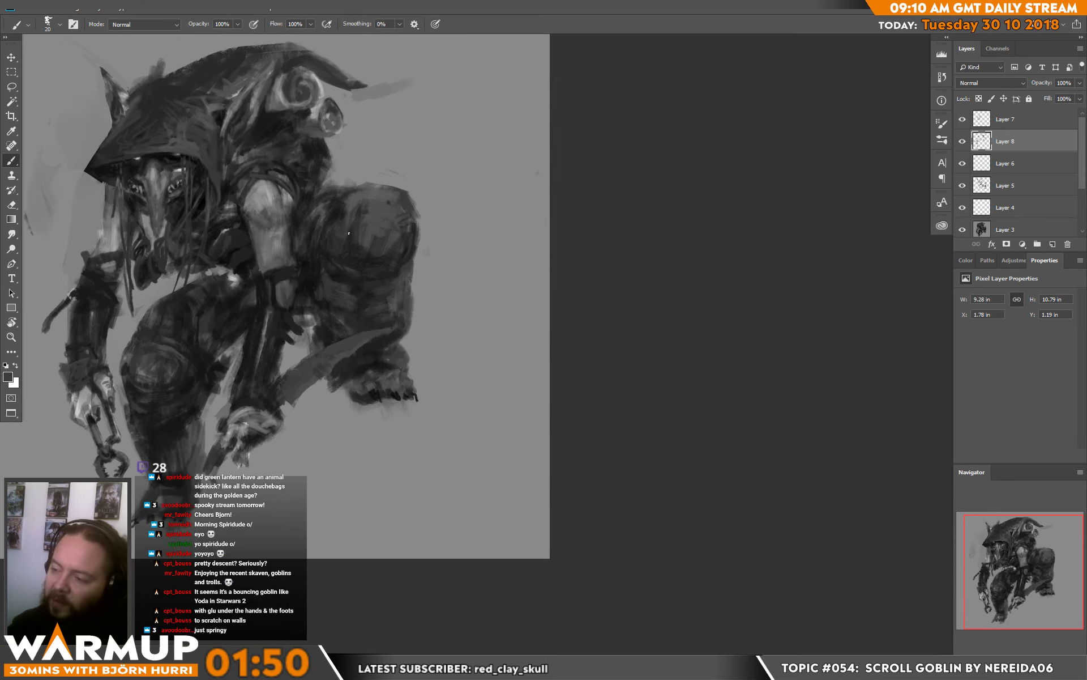
Paint a light accent on the curved tail-like strip above the rear foot and blend it with sampled greys.
key(d)
key(x)
drag(318, 369, 328, 358)
alt+click(322, 362)
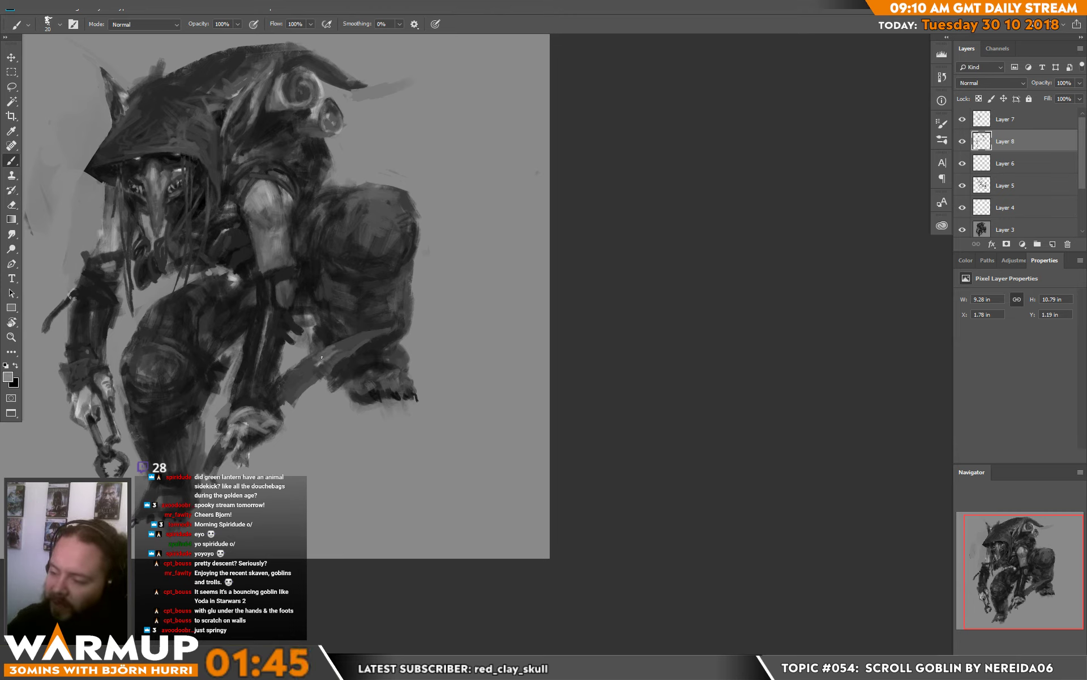
alt+click(313, 363)
alt+click(333, 352)
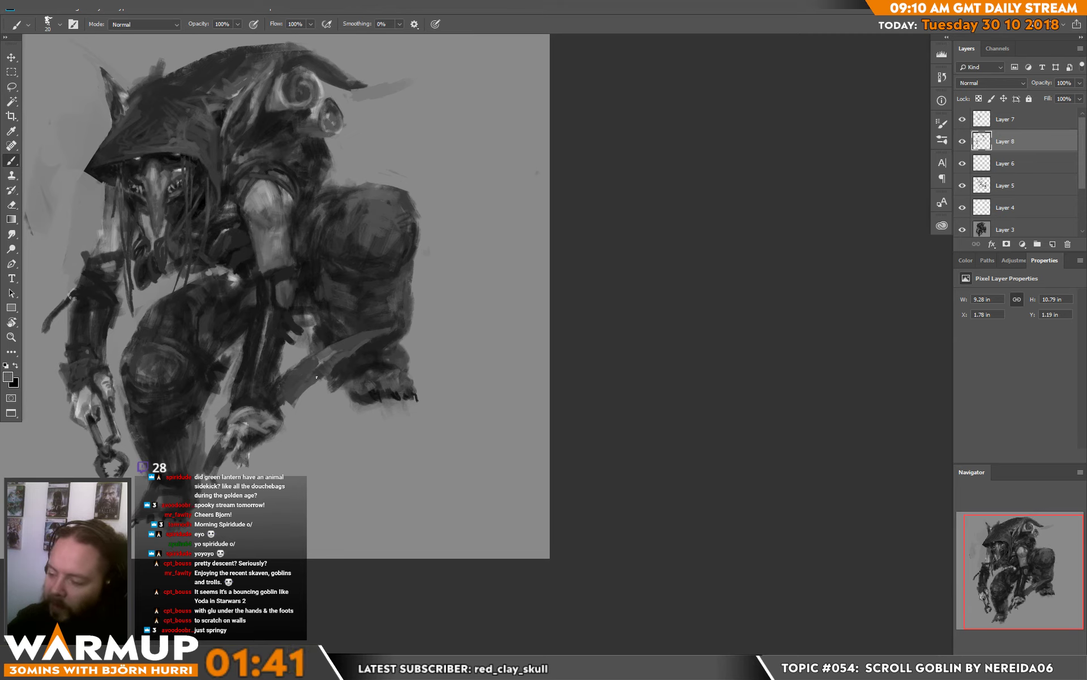
alt+click(315, 378)
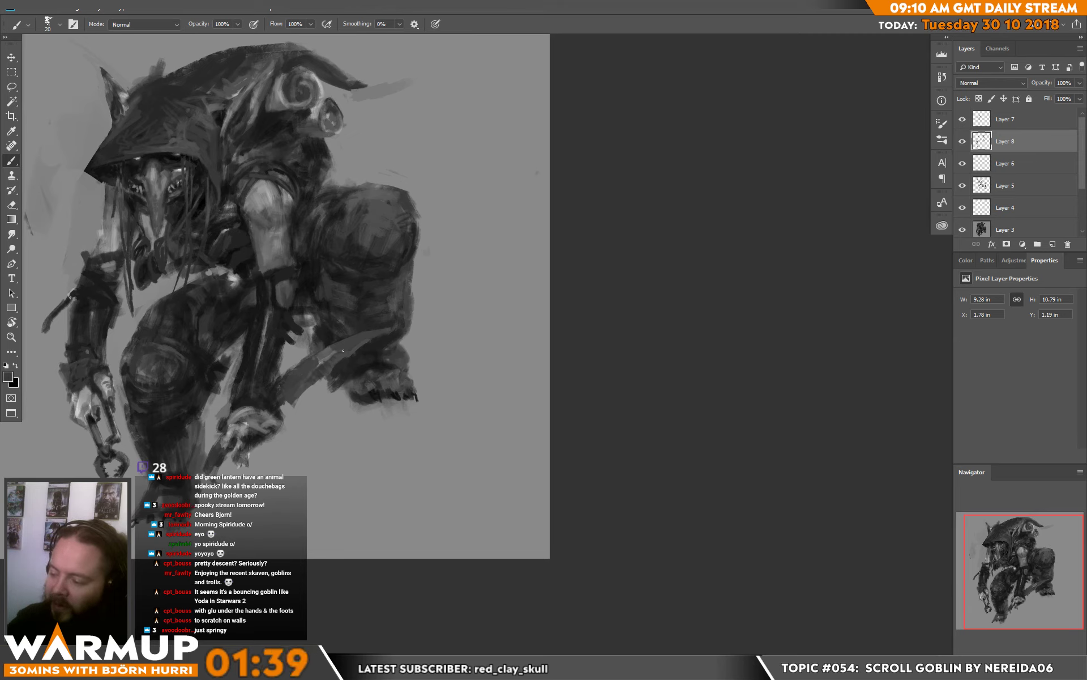
alt+click(385, 324)
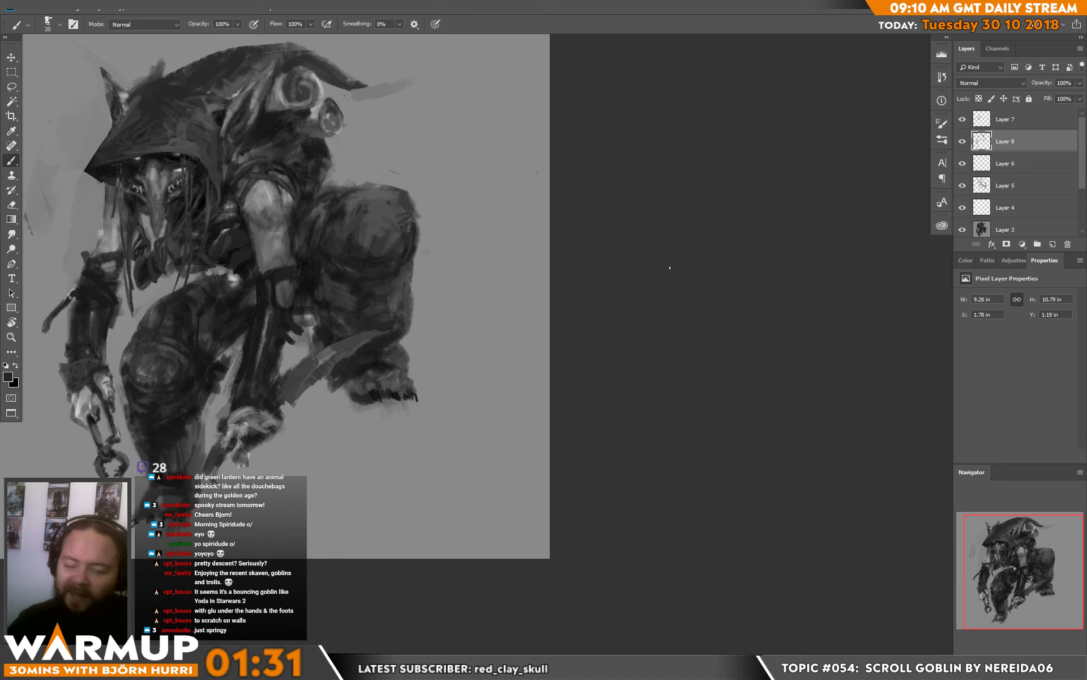
Clean up the silhouette between the back and rear knee, adding small white, black and sampled grey details below the scrolls.
drag(461, 311, 566, 326)
alt+click(449, 242)
drag(464, 202, 472, 202)
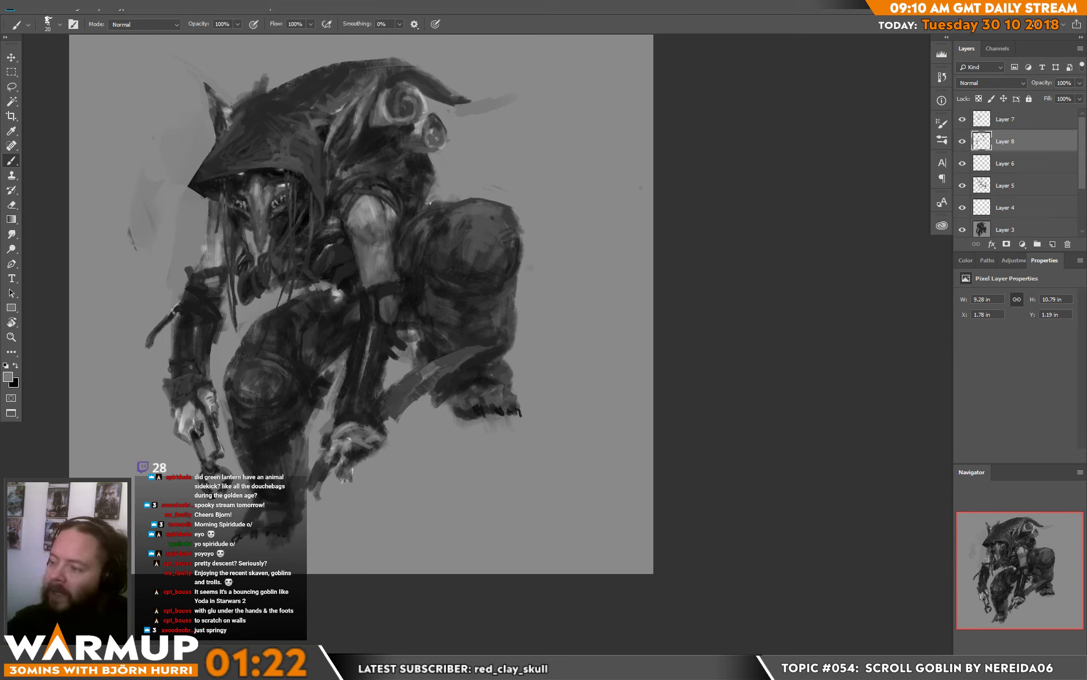
drag(428, 198, 421, 204)
key(d)
key(x)
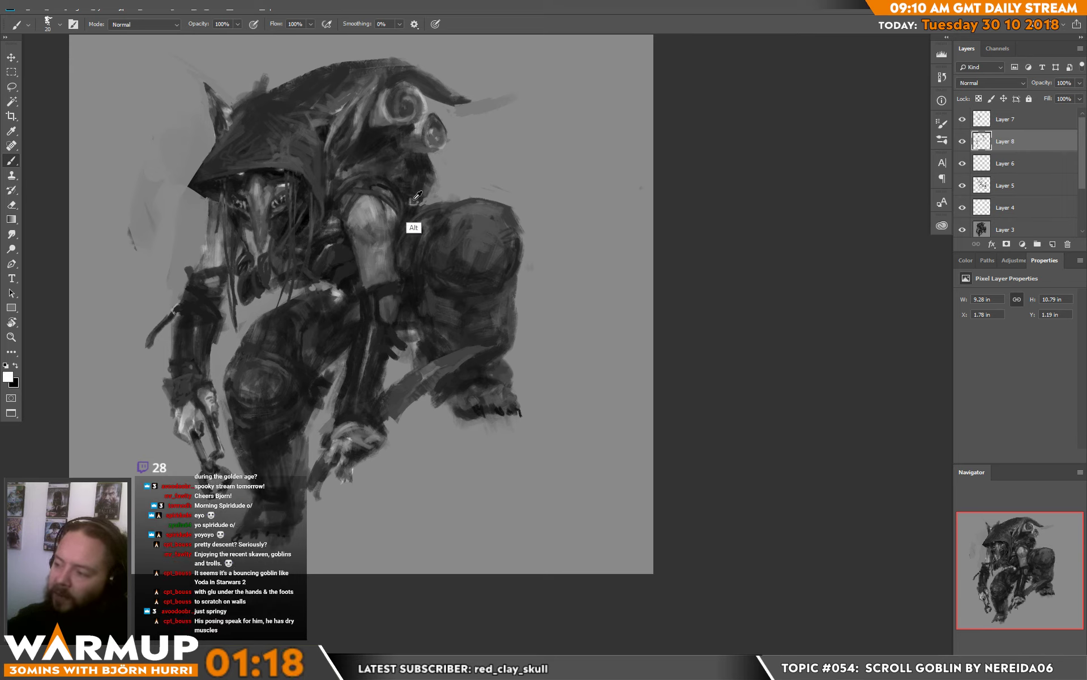
key(x)
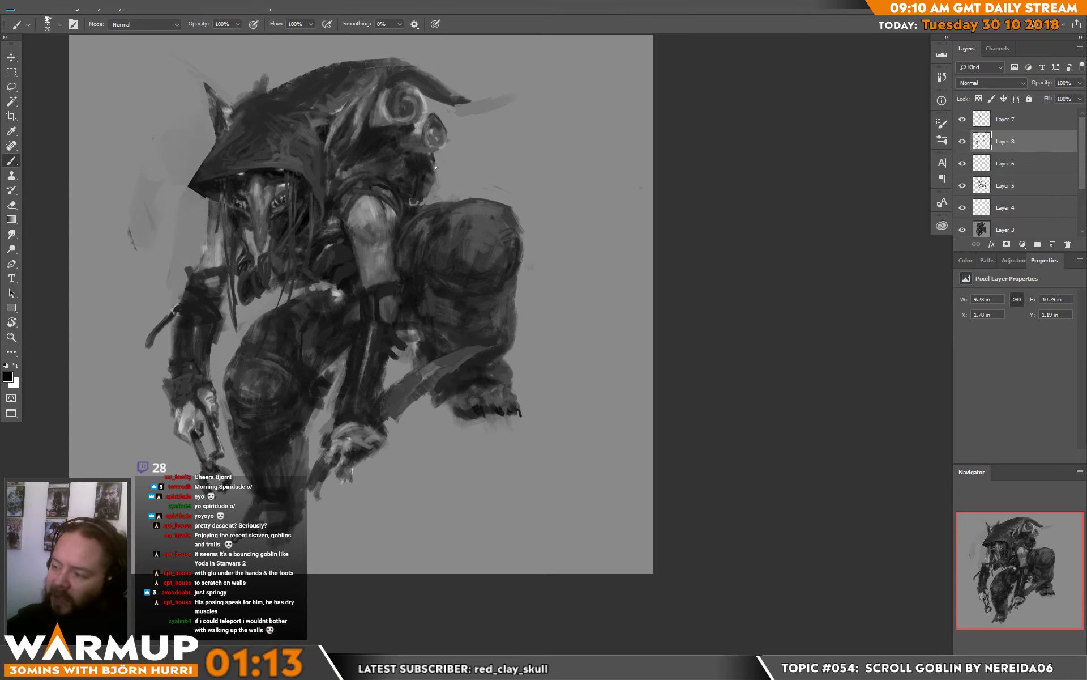
alt+click(441, 217)
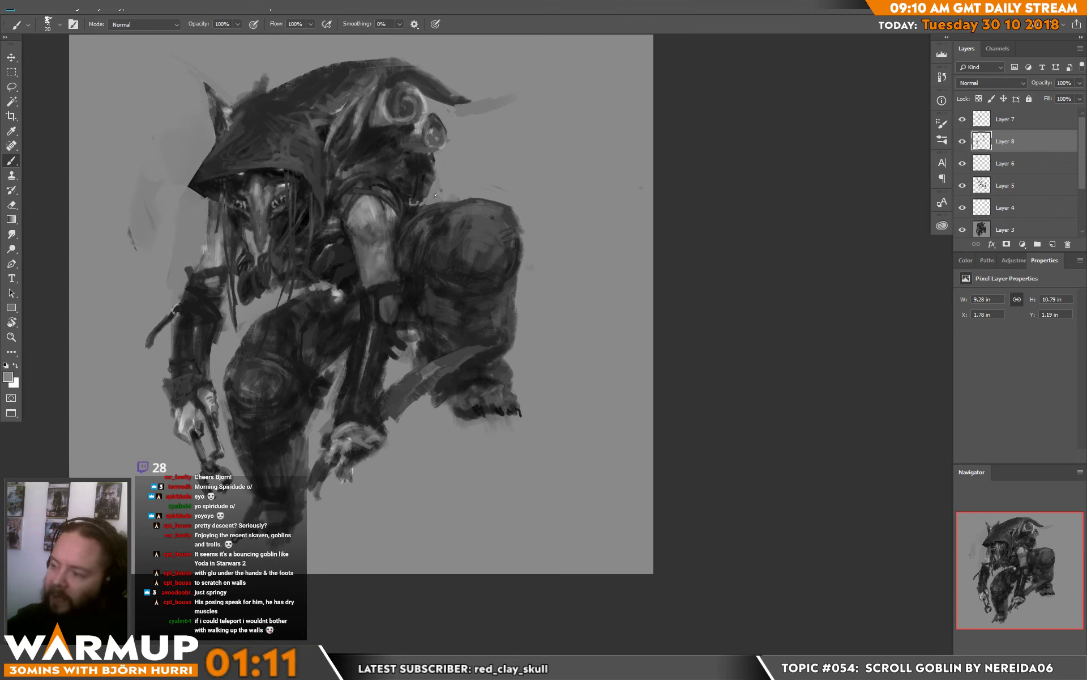
alt+click(432, 196)
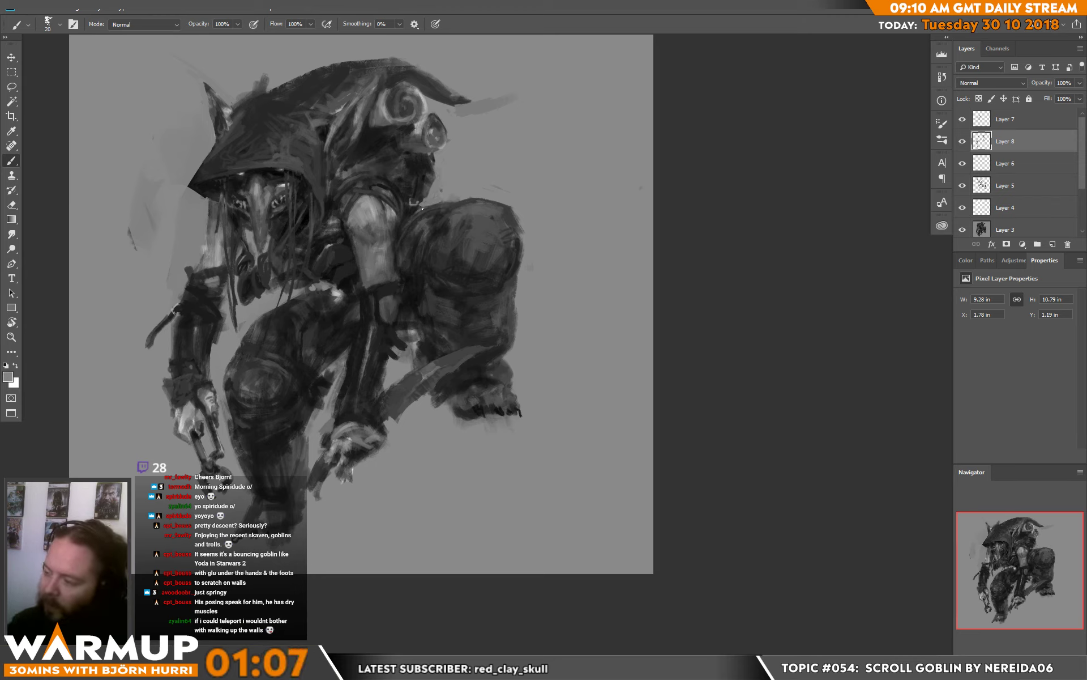
Add light grey highlight strokes to the top of the rear knee.
key(d)
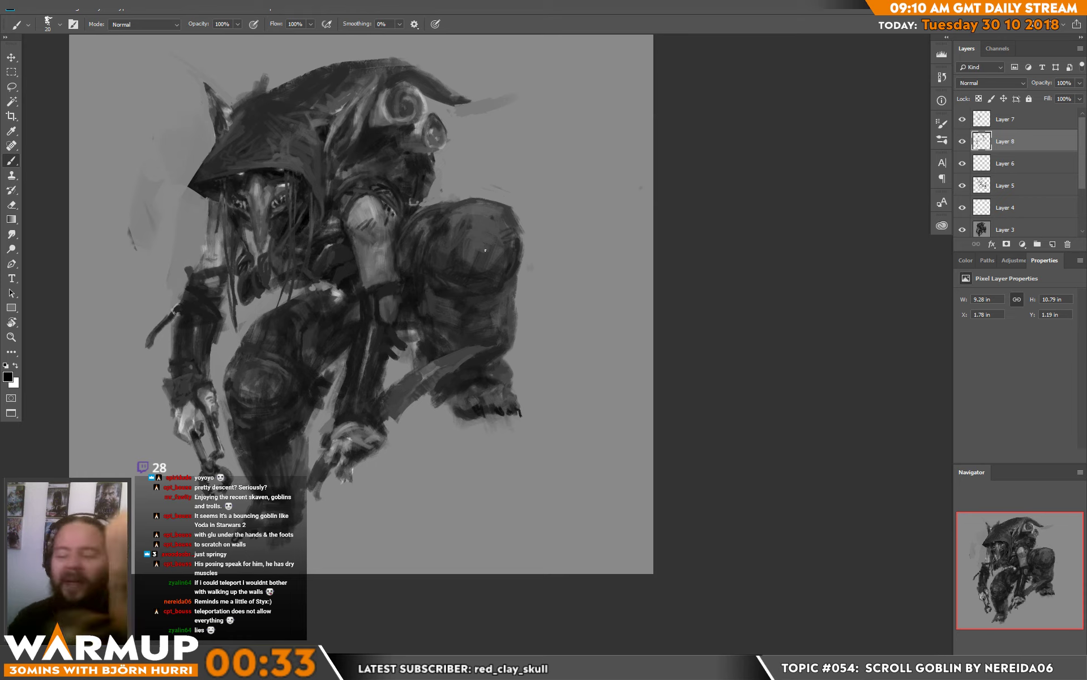
key(x)
alt+click(483, 243)
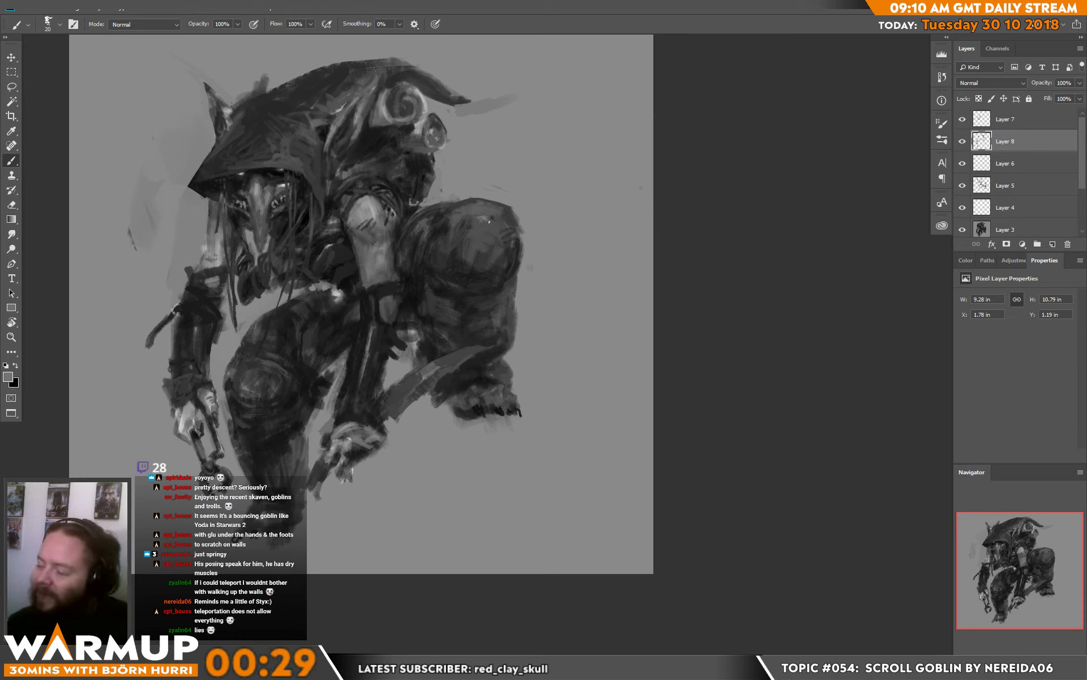
drag(473, 234, 476, 233)
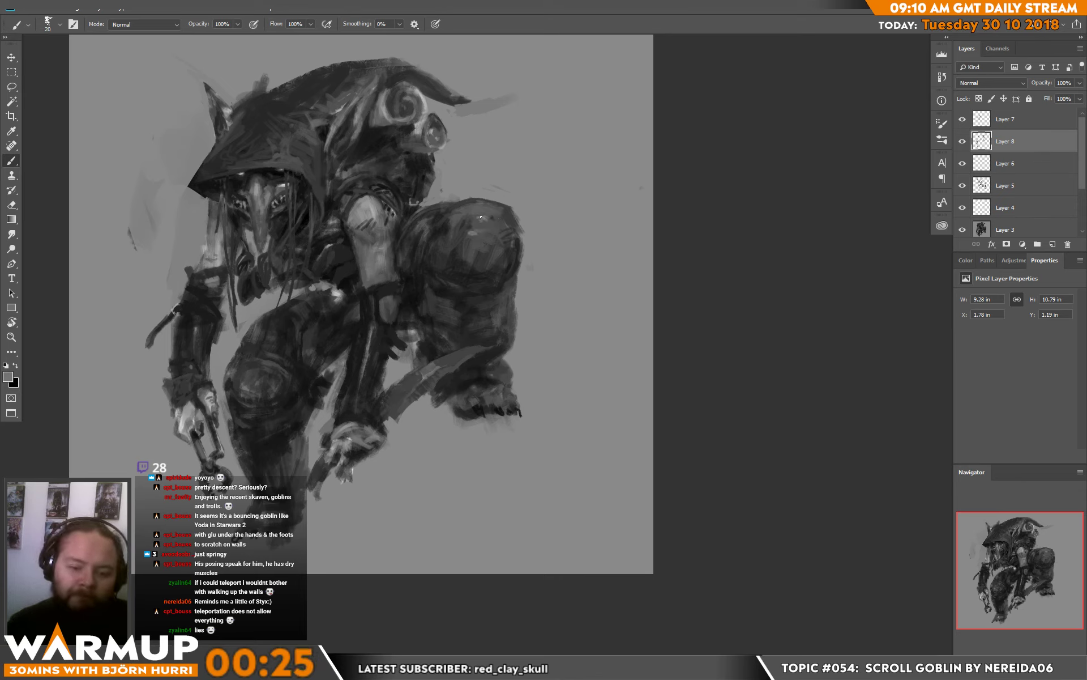
Enlarge the brush to 48 px and touch up the front thigh and knee edge with sampled greys.
right_click(489, 248)
drag(551, 189, 562, 185)
click(735, 122)
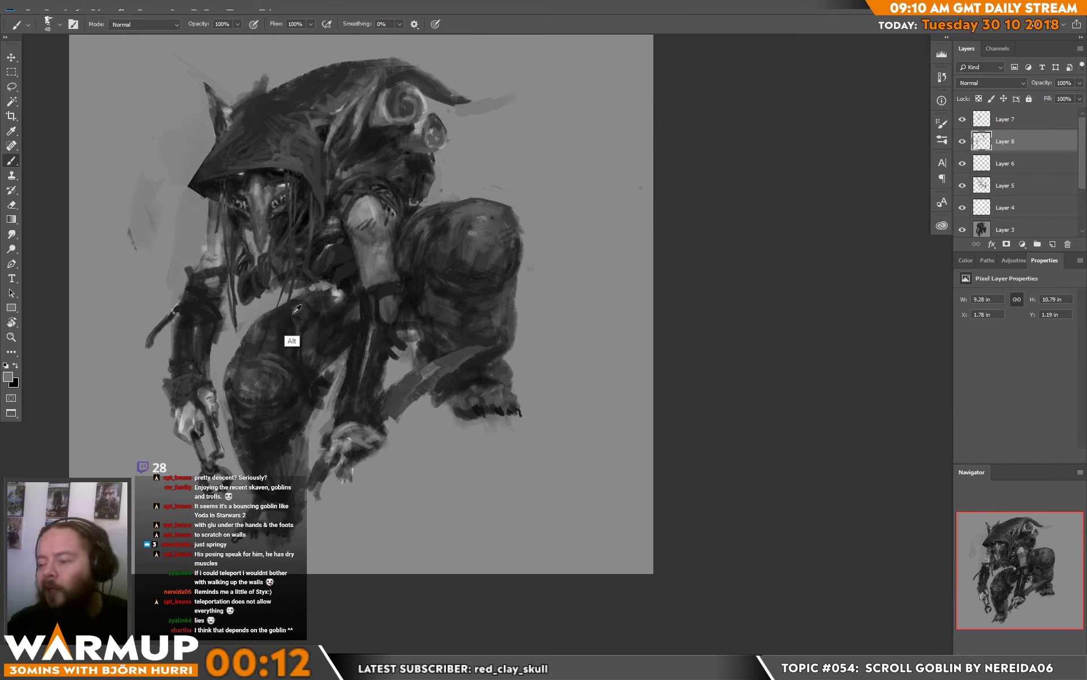
alt+click(292, 340)
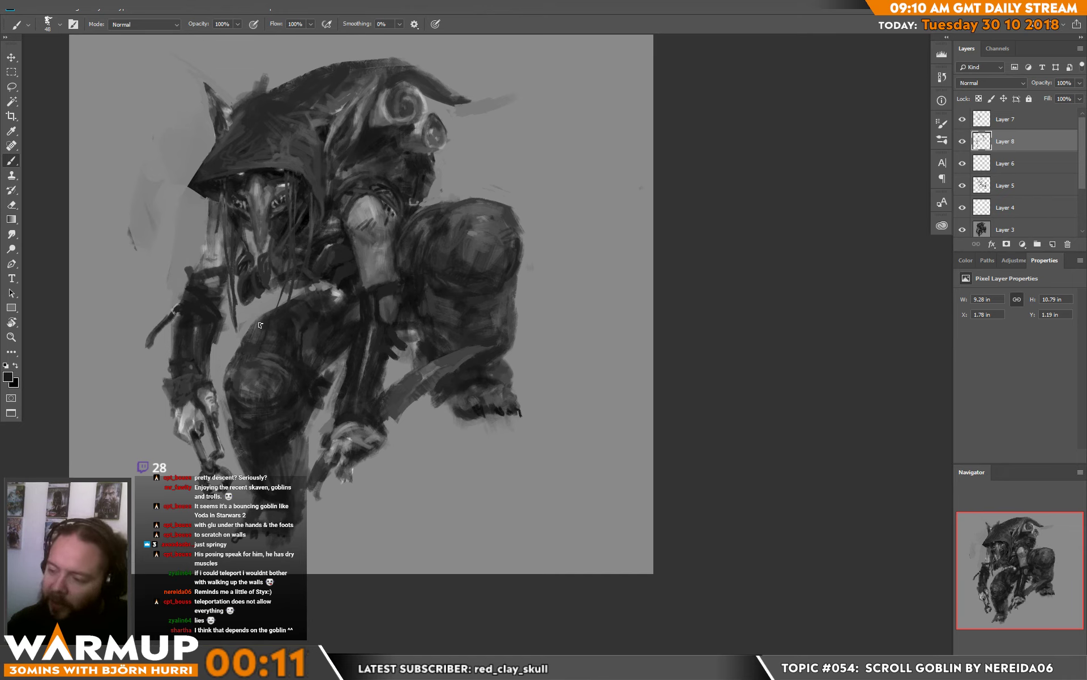
alt+click(238, 351)
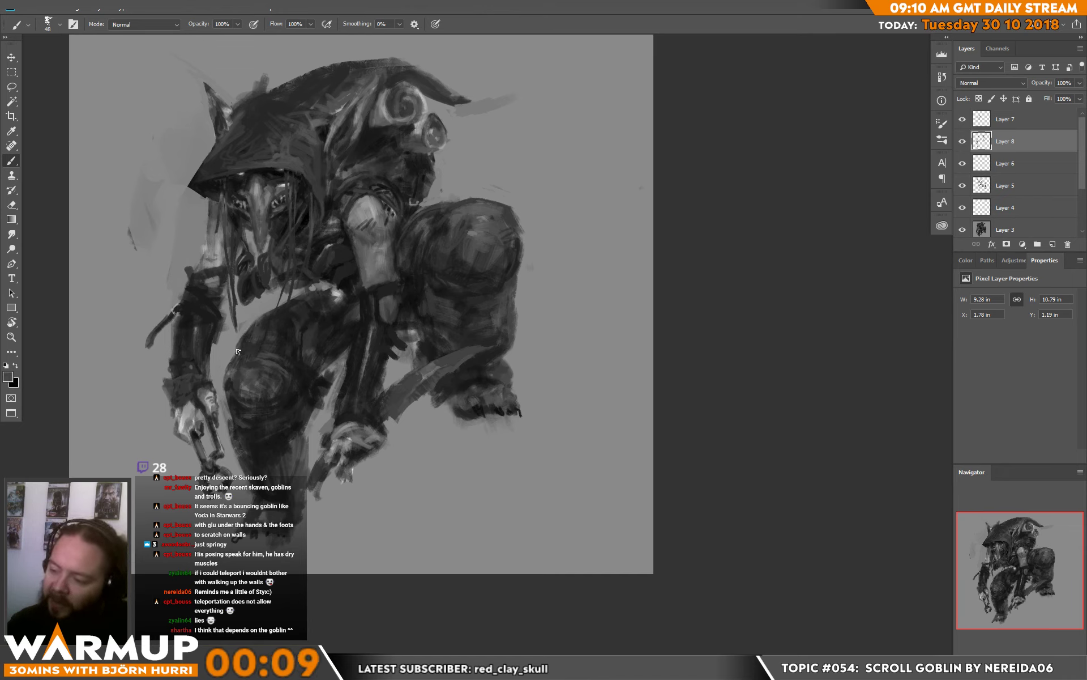
alt+click(233, 376)
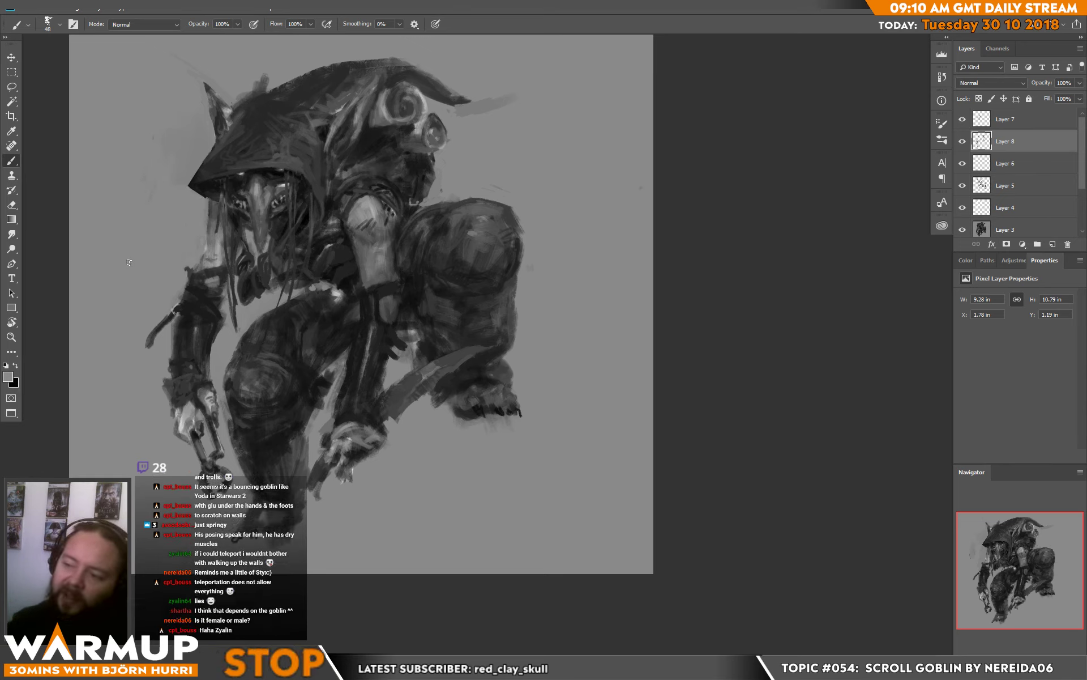
Paint over the stray marks around the ear and along the hood's upper edge with background grey.
drag(178, 141, 160, 115)
drag(434, 197, 432, 293)
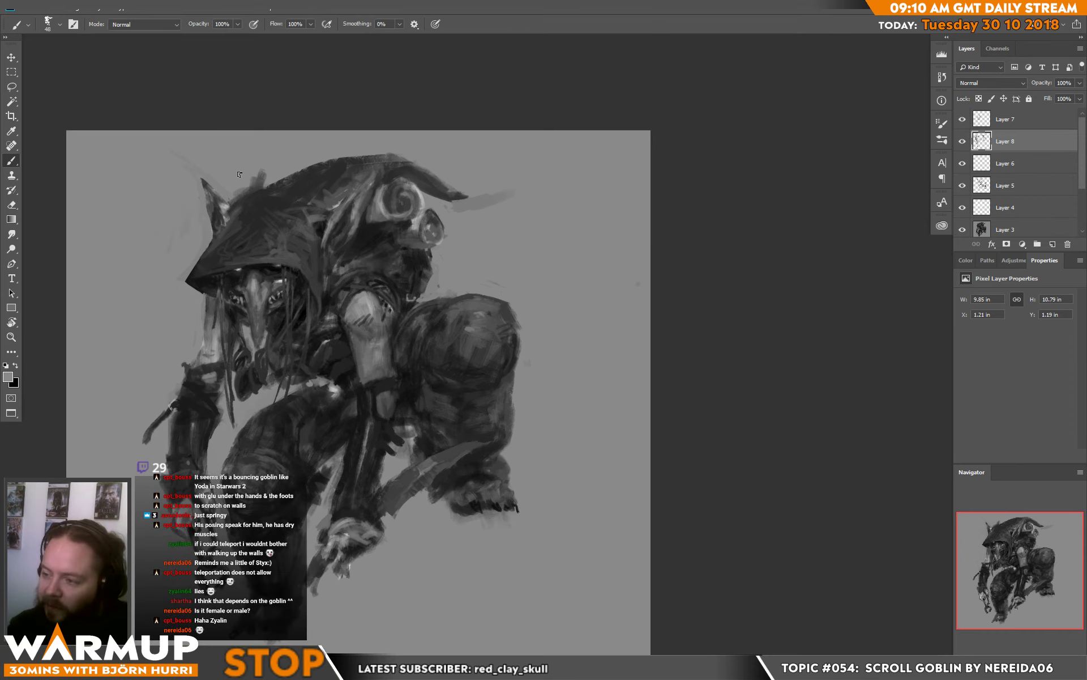
mouse_move(256, 181)
mouse_down()
mouse_move(234, 195)
mouse_move(354, 141)
mouse_move(336, 149)
mouse_move(381, 178)
mouse_up()
Extend the hood's trailing tip into an upward black curl and cover the light streak behind it with sampled background grey.
alt+click(362, 174)
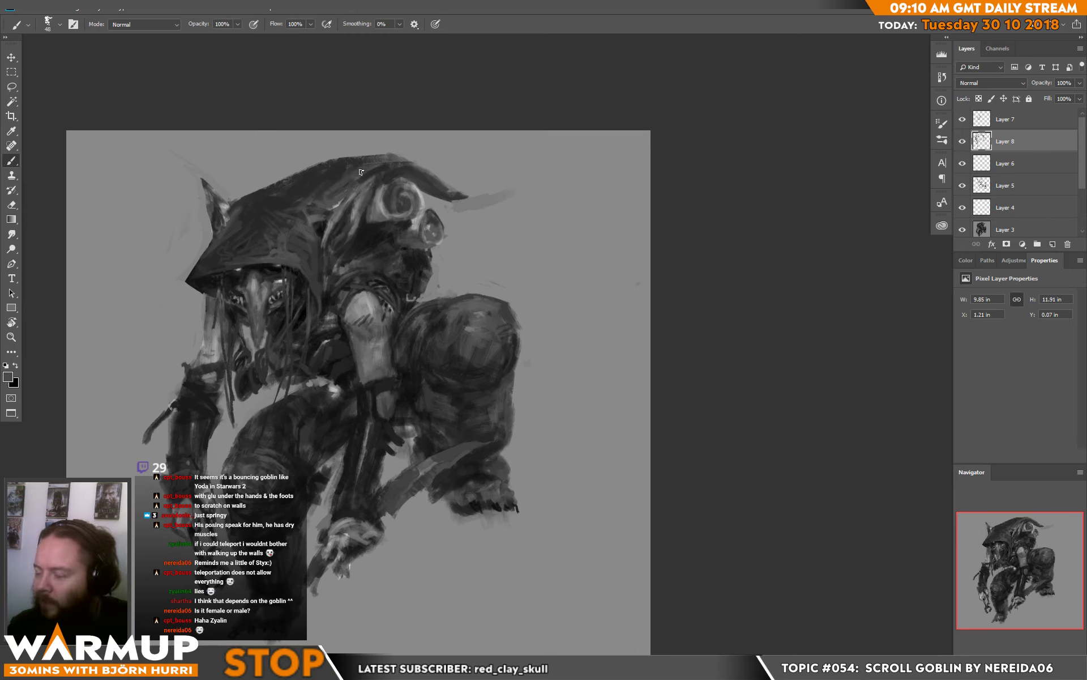
key(d)
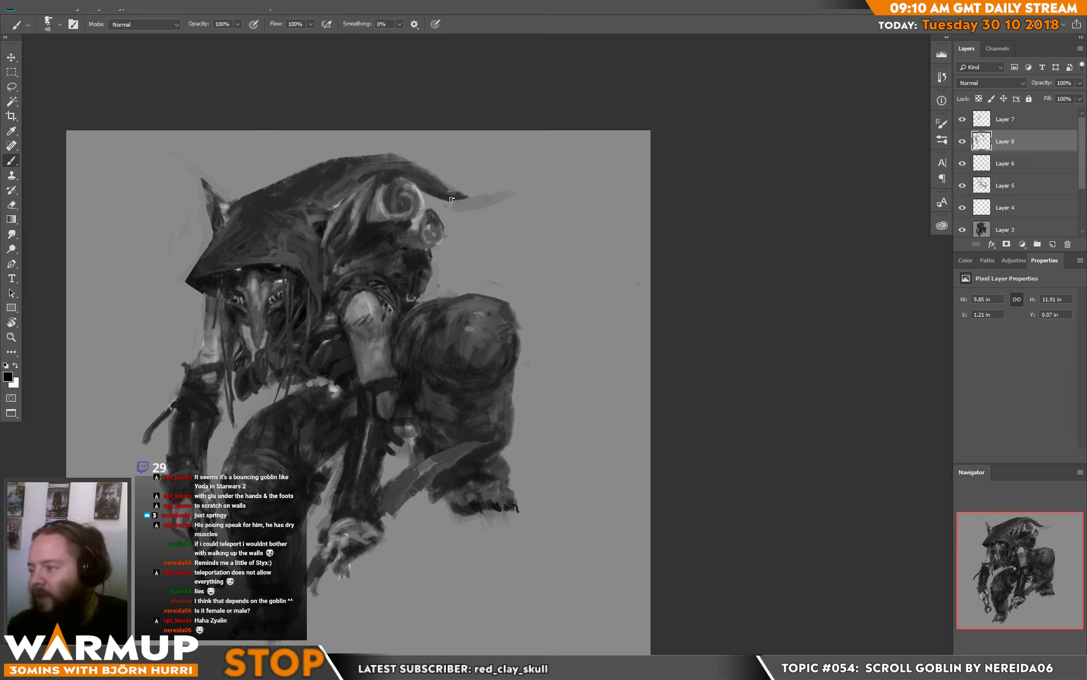
drag(448, 198, 474, 184)
alt+click(483, 177)
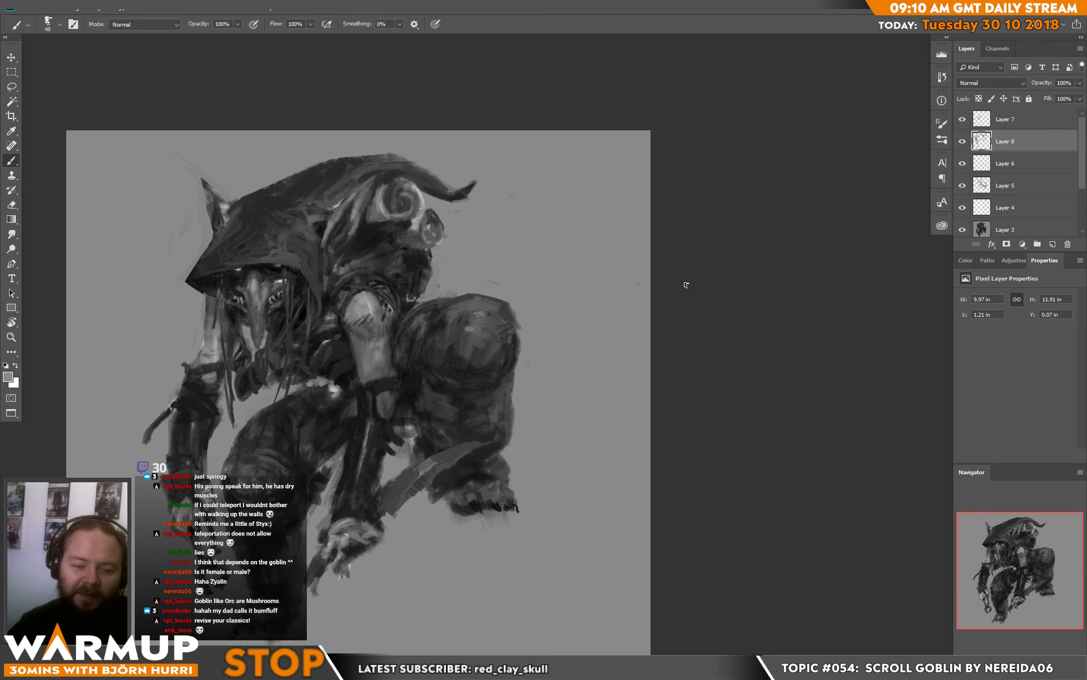
Darken and define the chest folds between the hanging hair and the front upper arm with black and sampled greys.
scroll(594, 296, down, 3)
key(d)
drag(361, 265, 364, 285)
alt+click(362, 294)
alt+click(359, 298)
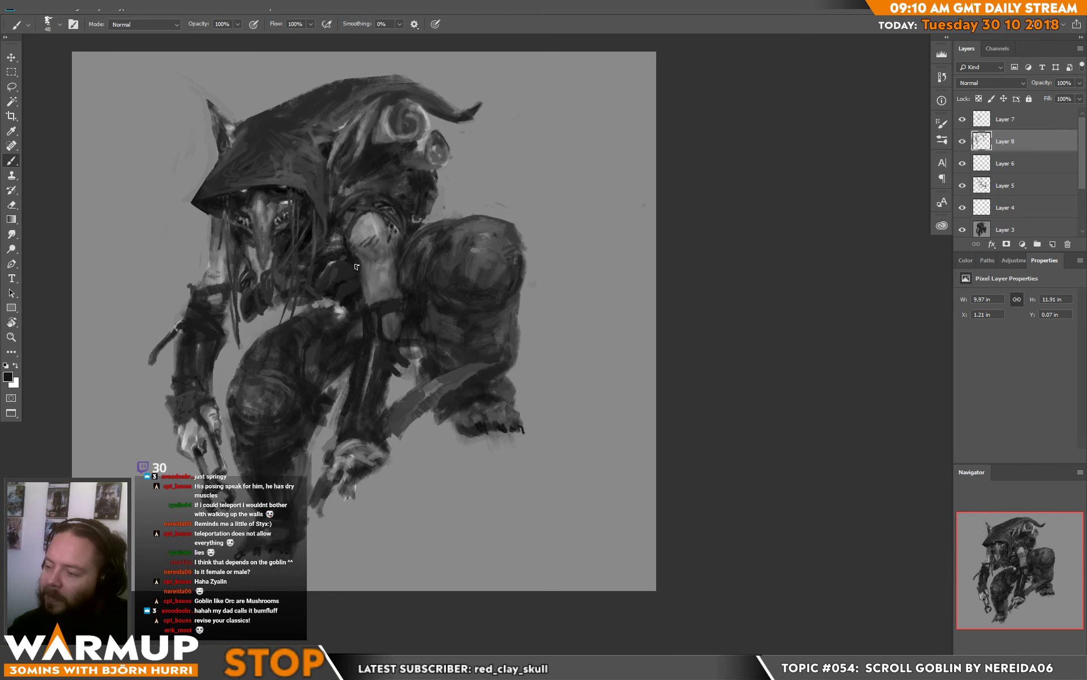
alt+click(332, 264)
alt+click(332, 272)
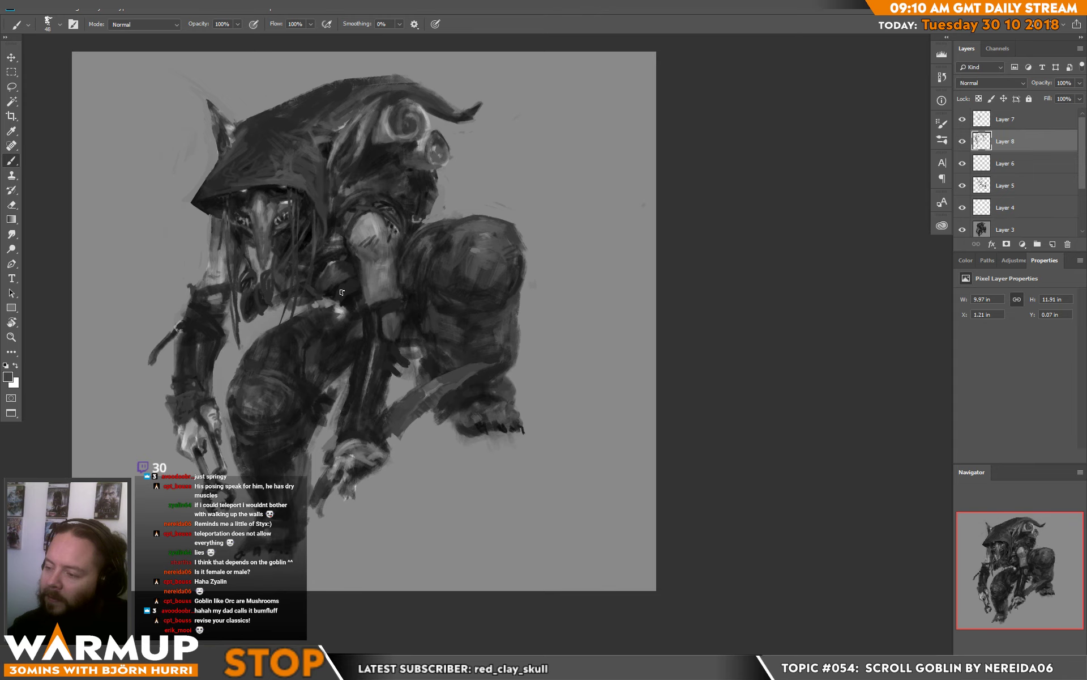
alt+click(342, 294)
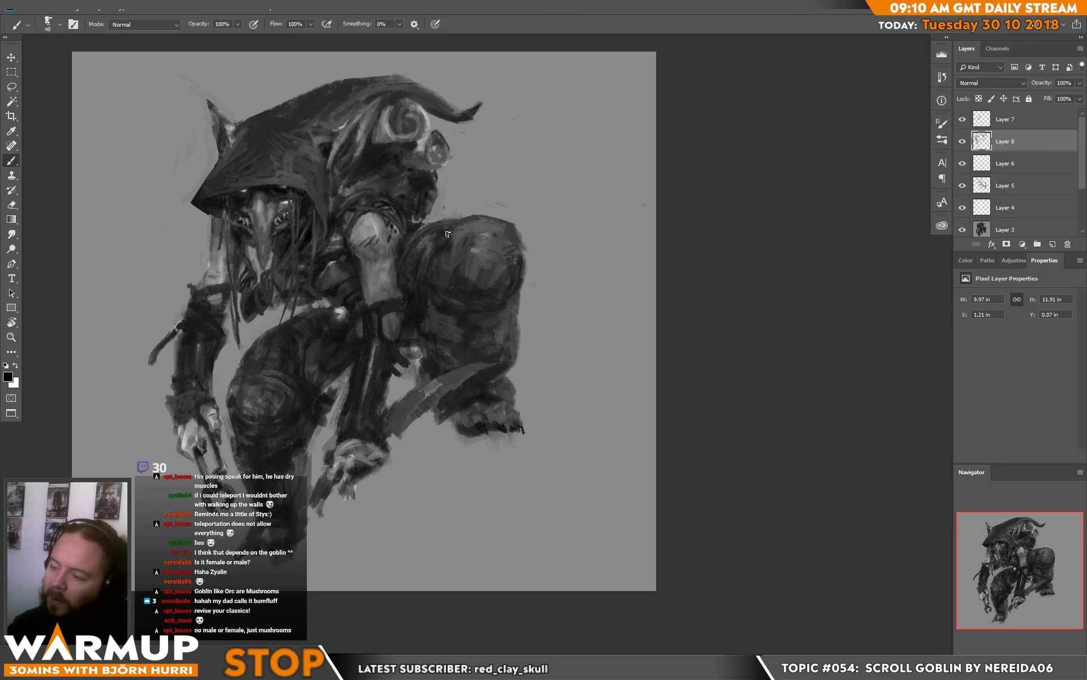
Add dark claw tips to the fingers of the hand between the two legs using black.
scroll(453, 238, down, 4)
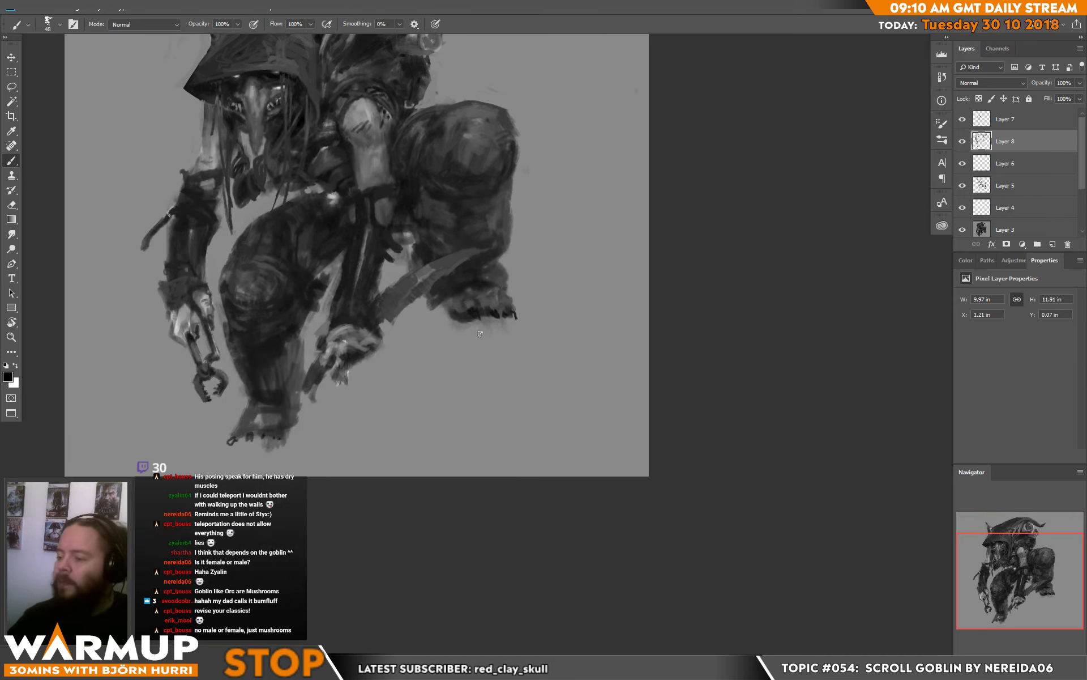
alt+click(326, 365)
key(d)
mouse_move(326, 366)
mouse_down()
mouse_move(318, 391)
mouse_move(335, 378)
mouse_up()
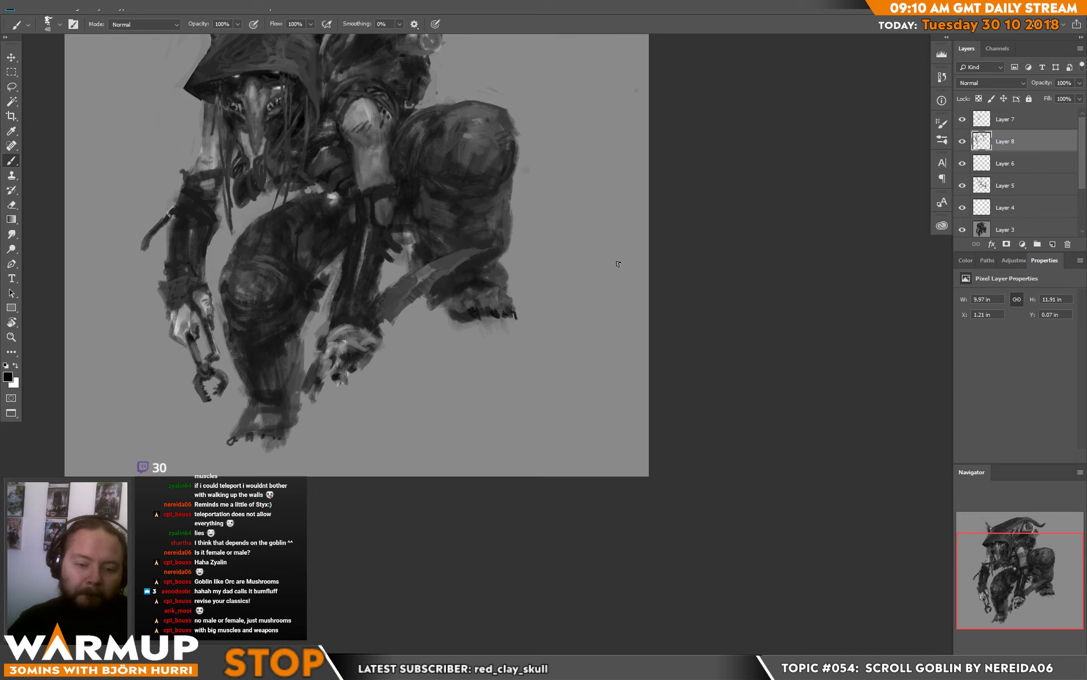
Refine the back edge of the front knee and the gap beside the forearm with sampled dark and background greys.
drag(531, 192, 512, 294)
alt+click(325, 306)
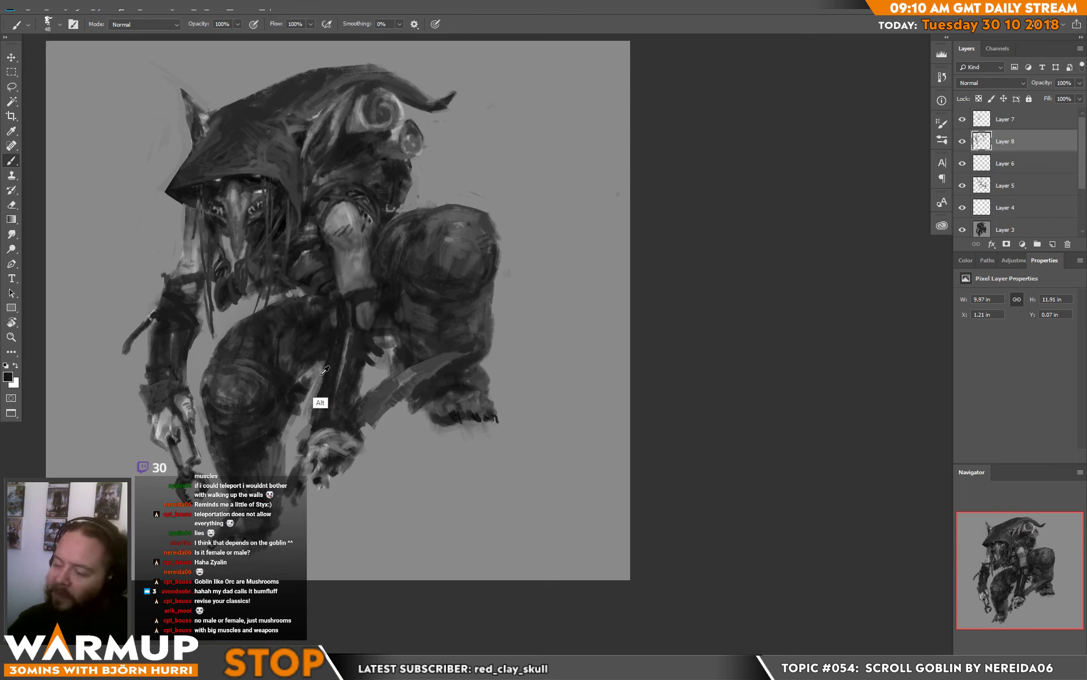
alt+click(405, 502)
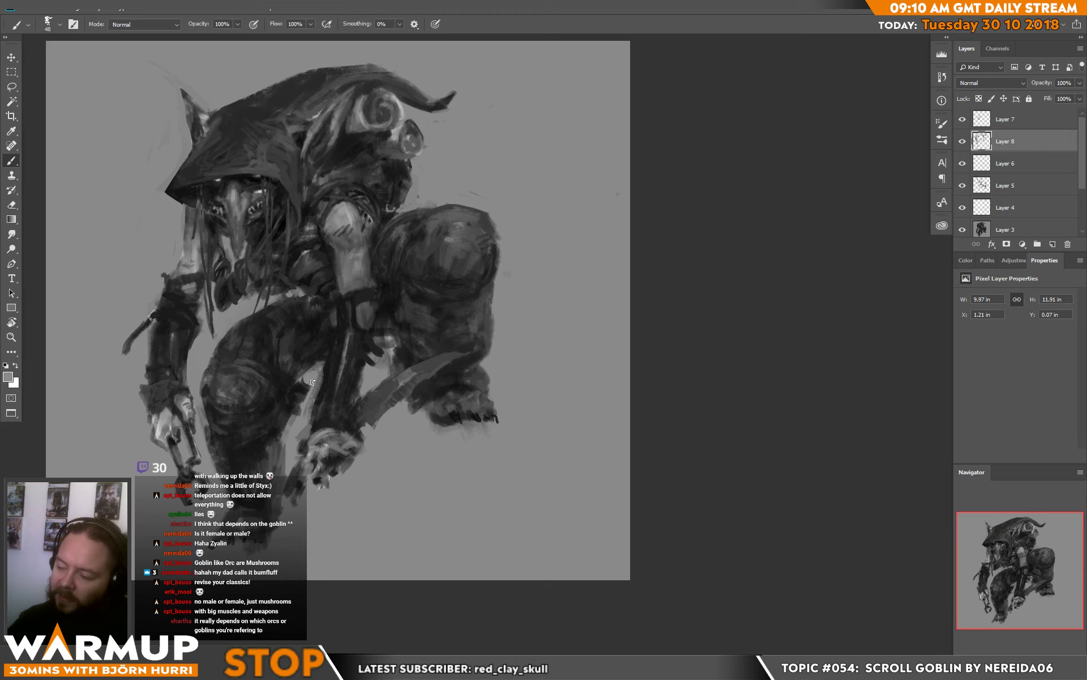
mouse_move(306, 407)
mouse_down()
mouse_move(289, 430)
mouse_move(333, 348)
mouse_move(280, 391)
mouse_move(284, 402)
mouse_move(290, 379)
mouse_move(295, 436)
mouse_move(283, 437)
mouse_up()
alt+click(280, 398)
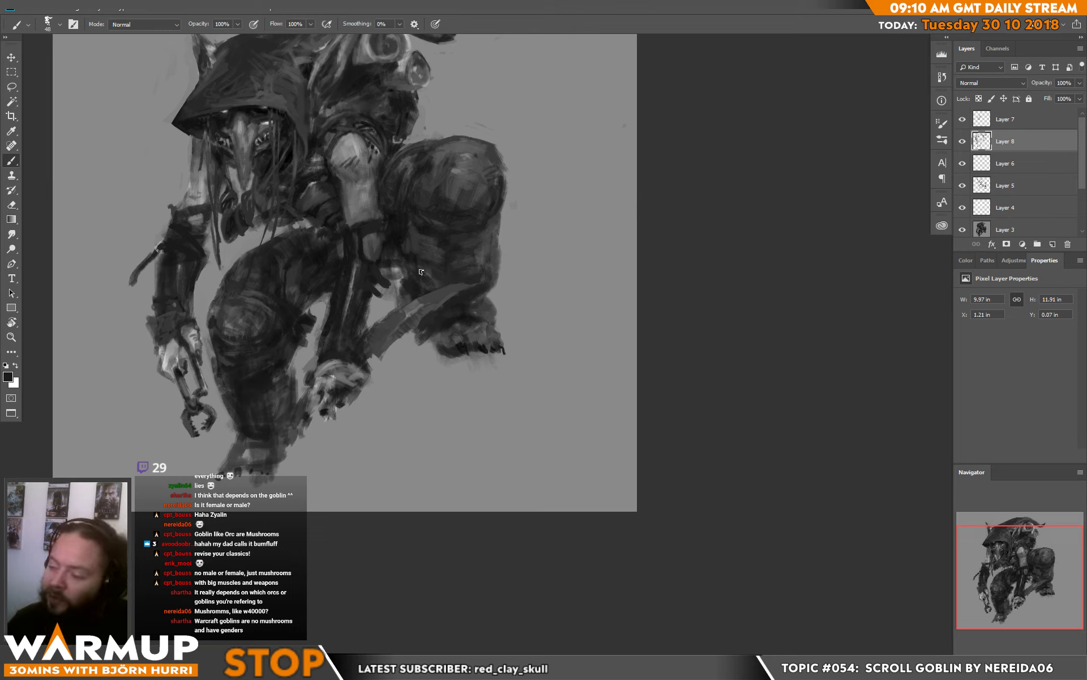
Cover the light patch between the forearm and the rear thigh with sampled dark greys.
alt+click(388, 329)
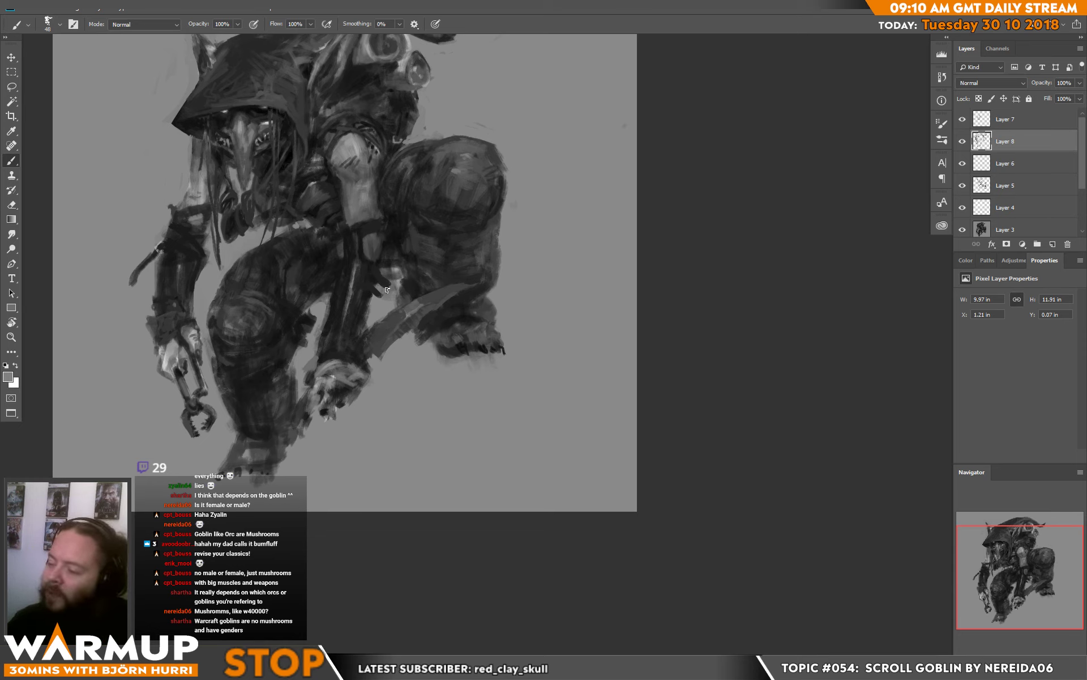
alt+click(392, 265)
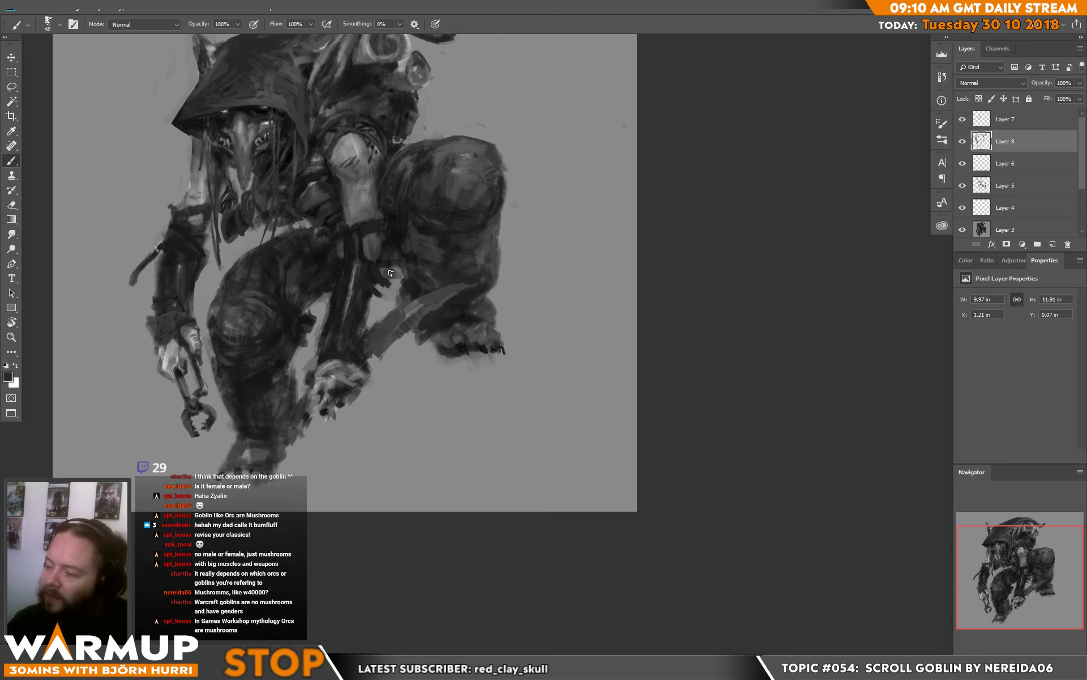
alt+click(389, 265)
drag(402, 268, 388, 274)
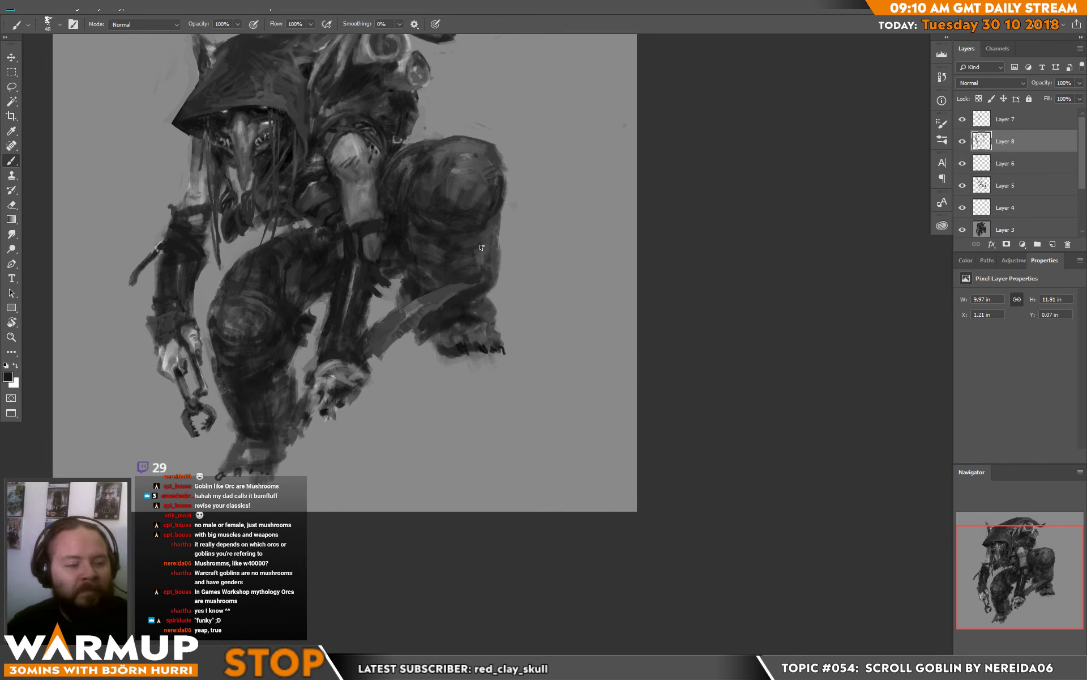
mouse_move(576, 196)
mouse_down()
mouse_move(581, 311)
mouse_move(612, 295)
mouse_up()
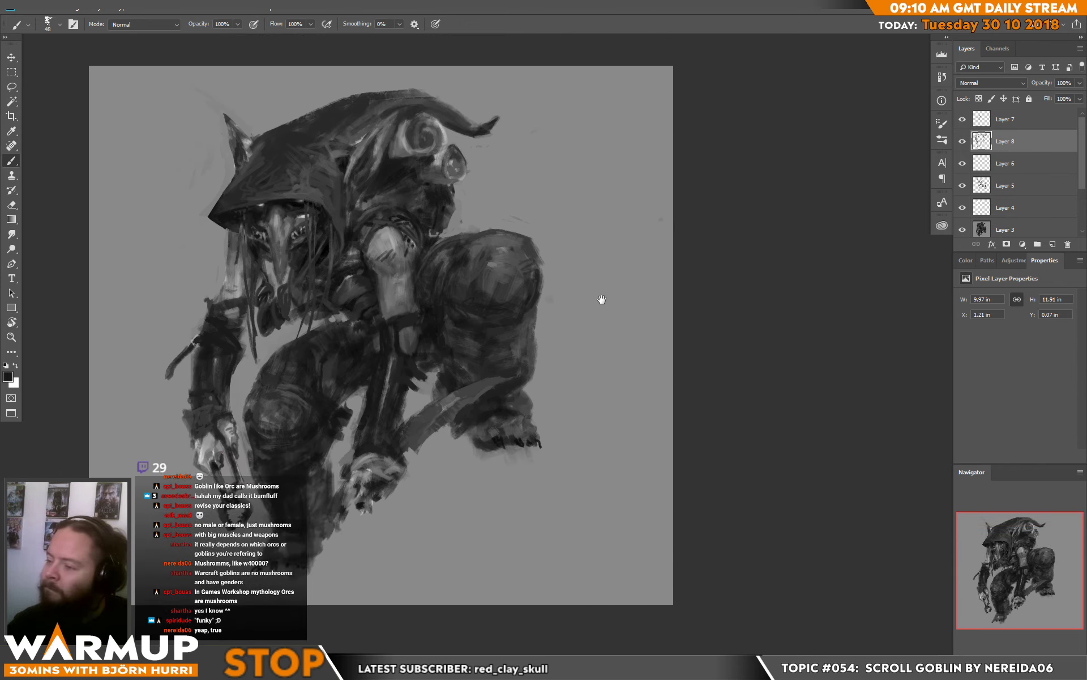
key(x)
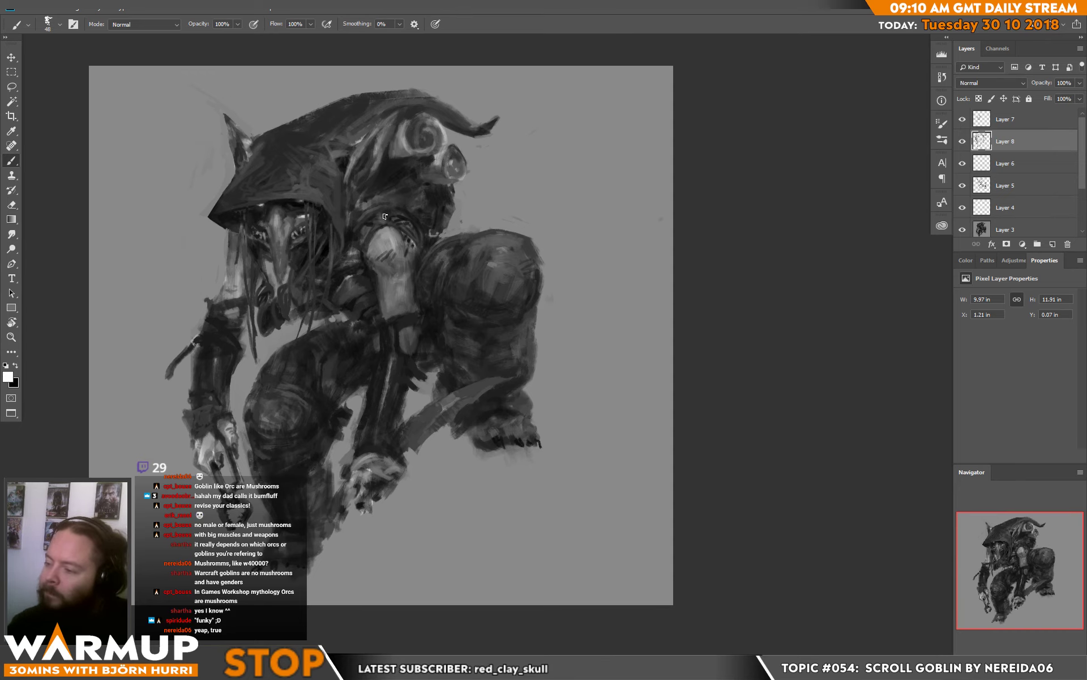
key(x)
drag(618, 255, 619, 236)
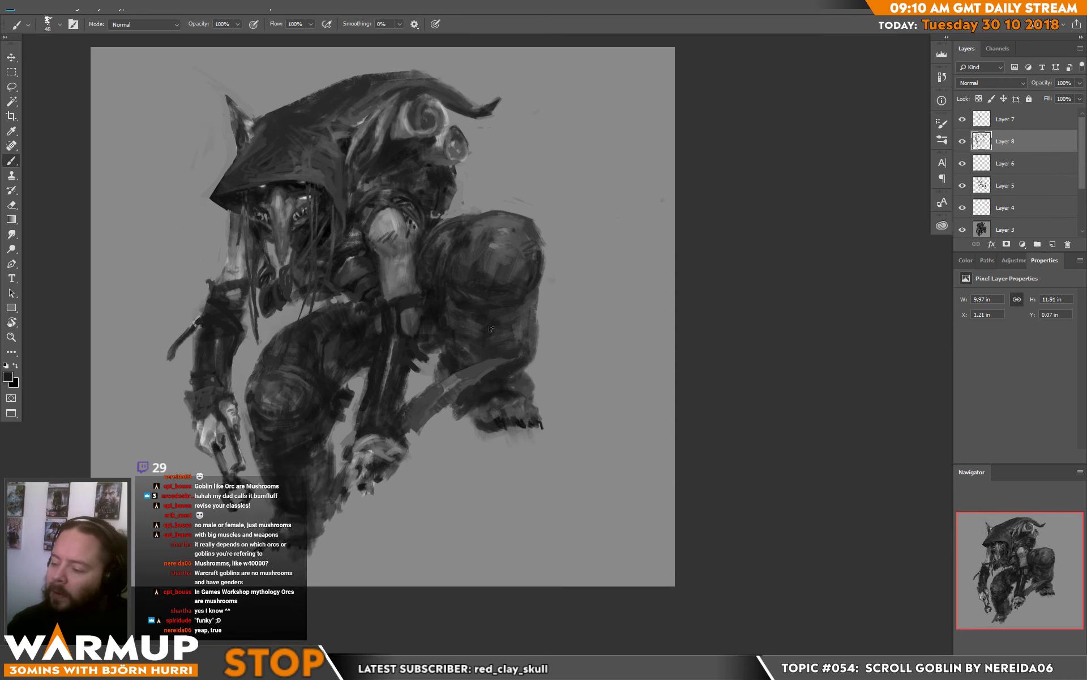
Reduce the brush to 20 px and refine the knuckles and outer edge of the hand between the legs with sampled greys.
drag(471, 331, 480, 109)
right_click(488, 190)
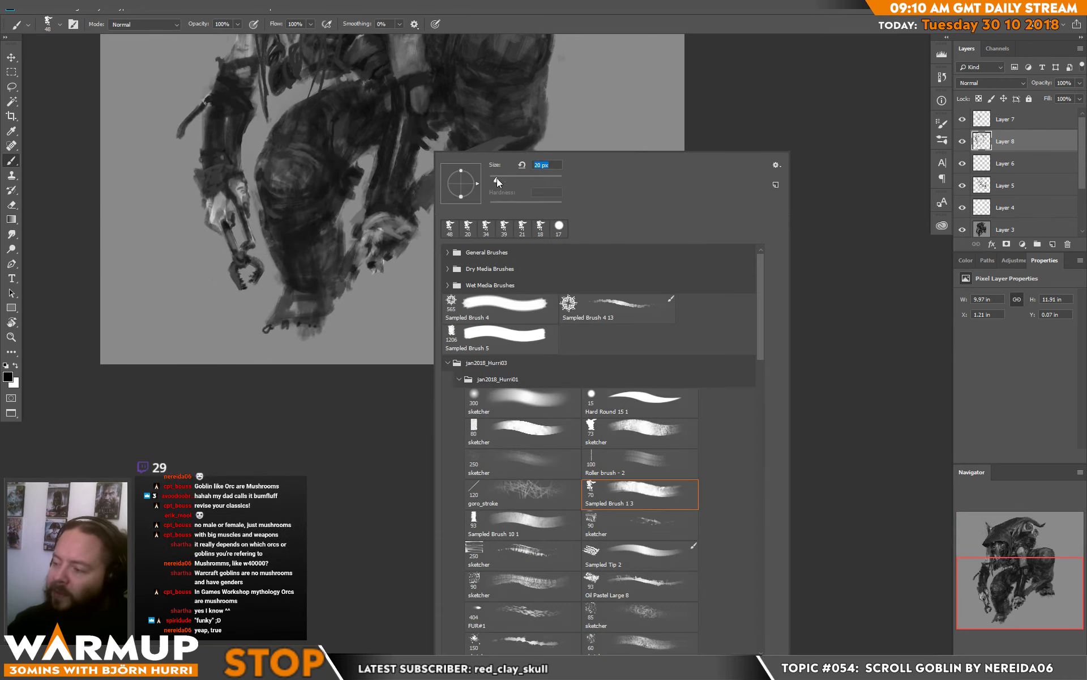
click(371, 228)
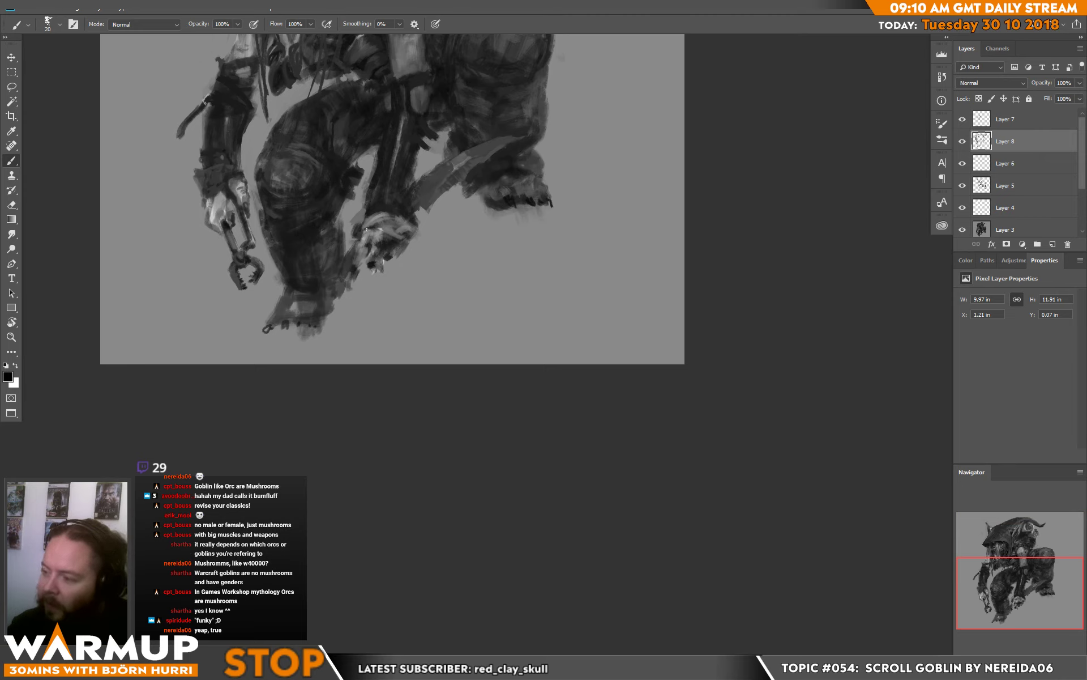
alt+click(398, 222)
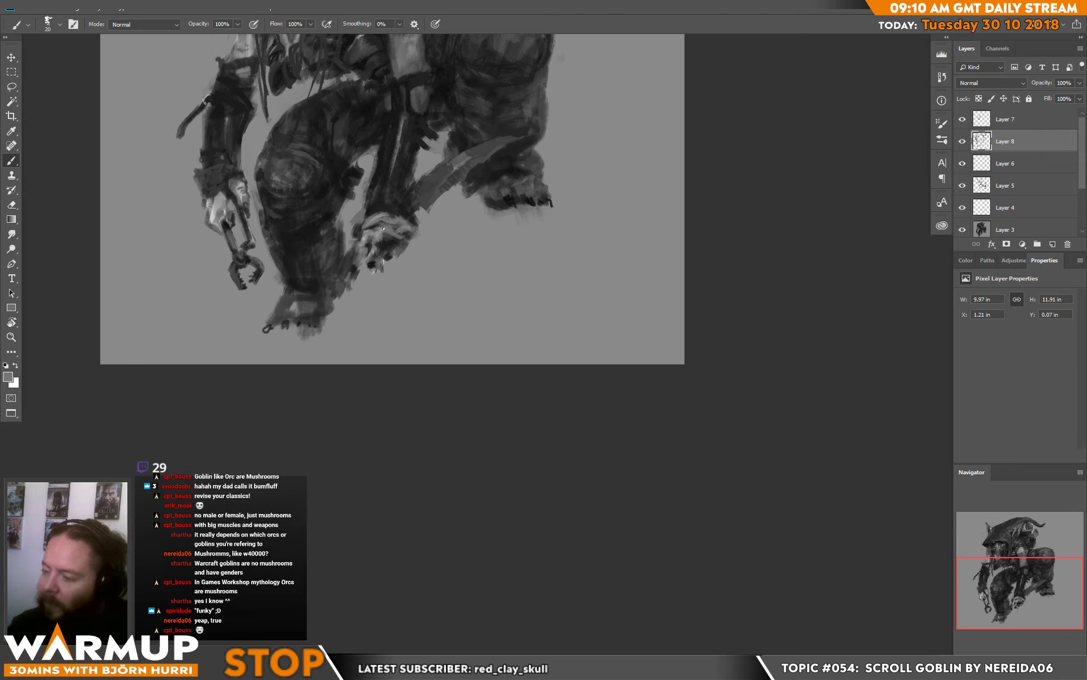
alt+click(381, 225)
alt+click(395, 228)
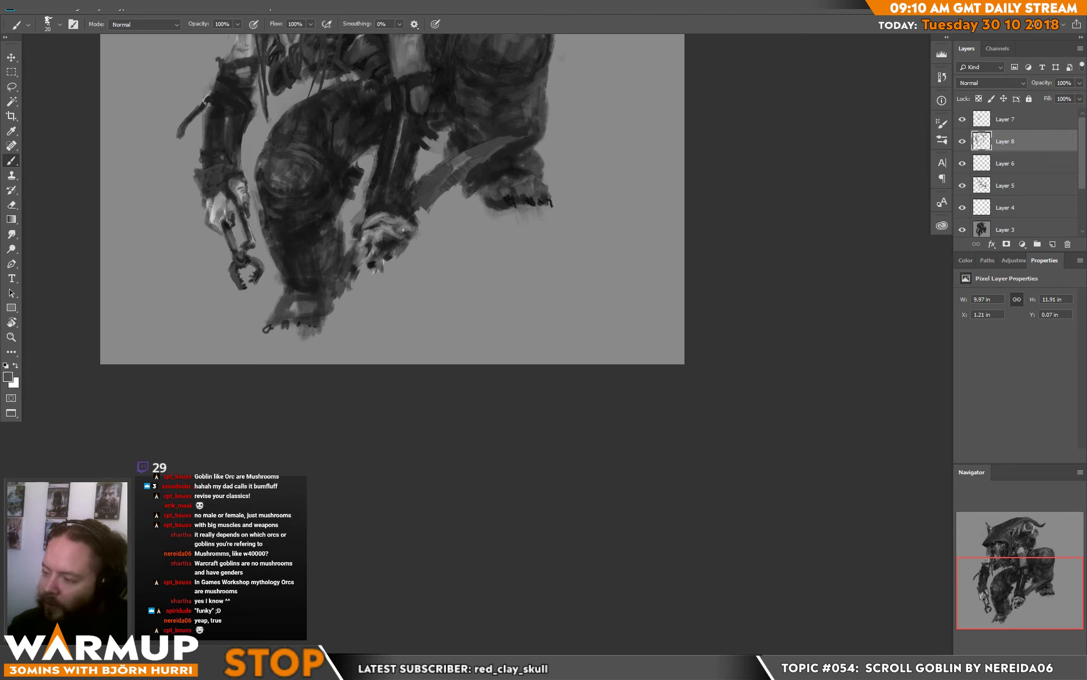
alt+click(398, 238)
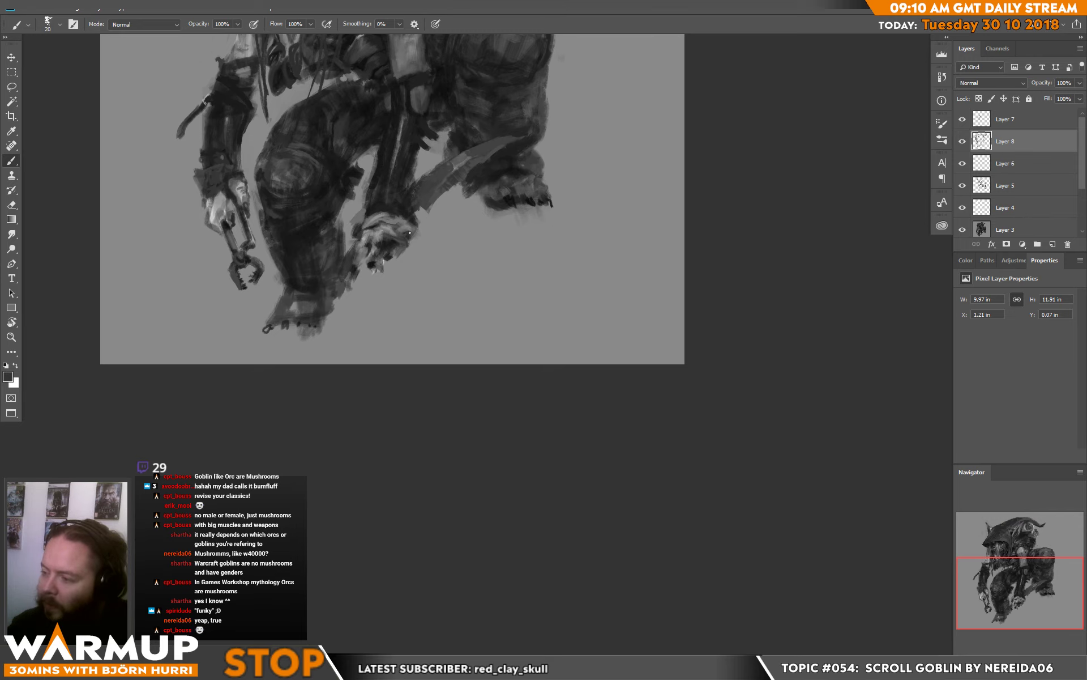
drag(400, 220, 395, 226)
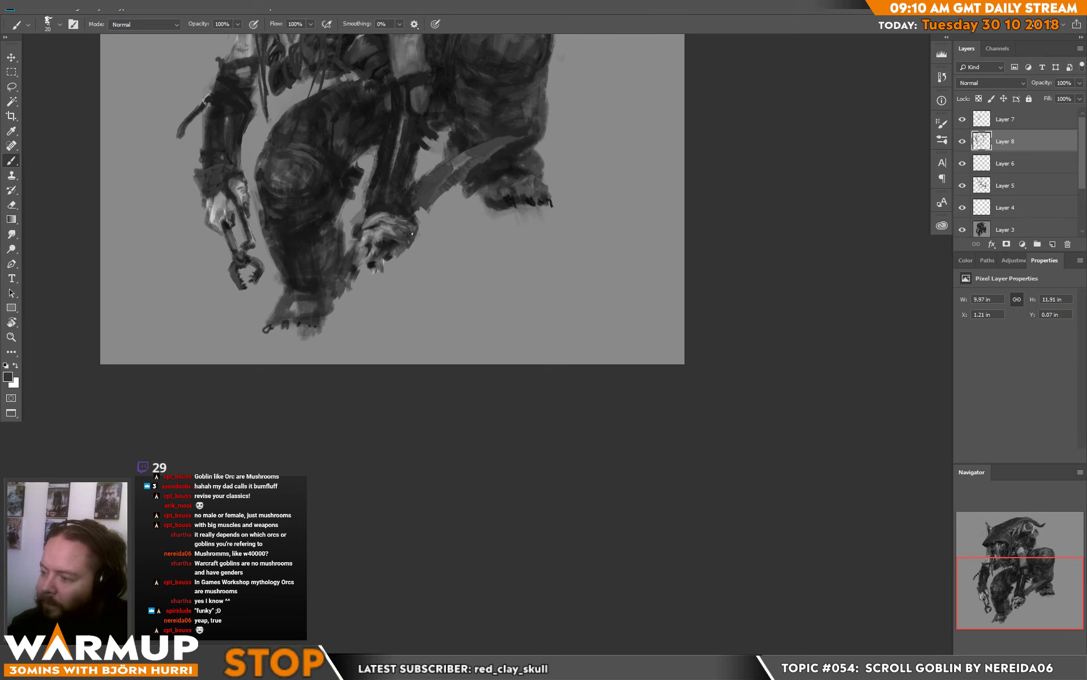
drag(504, 171, 479, 335)
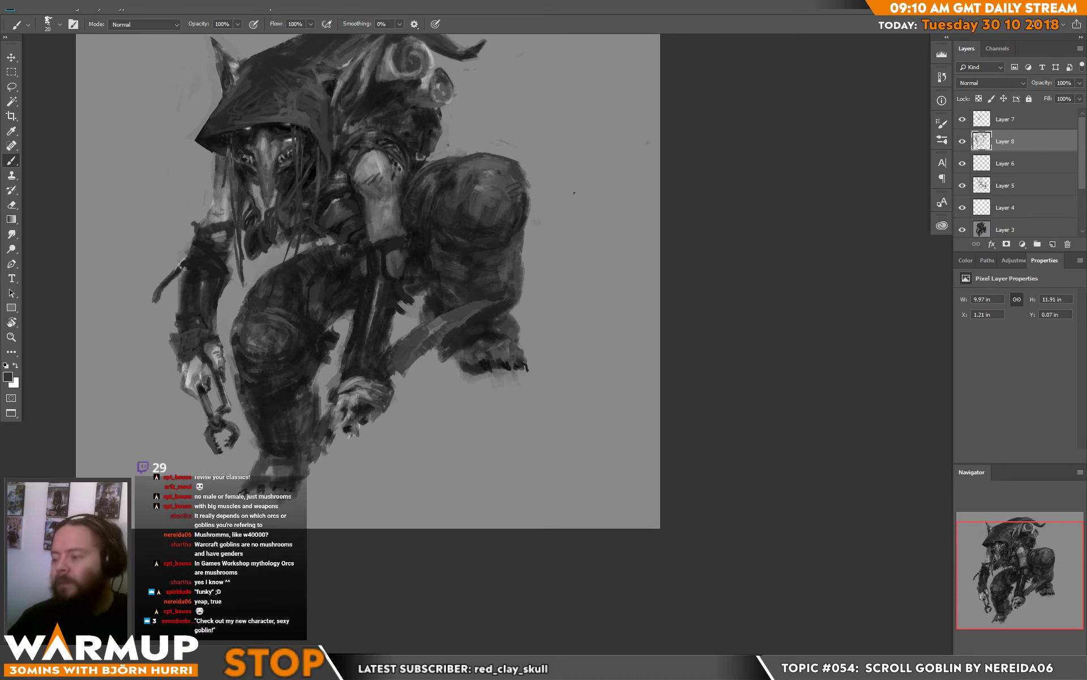
drag(611, 385, 622, 430)
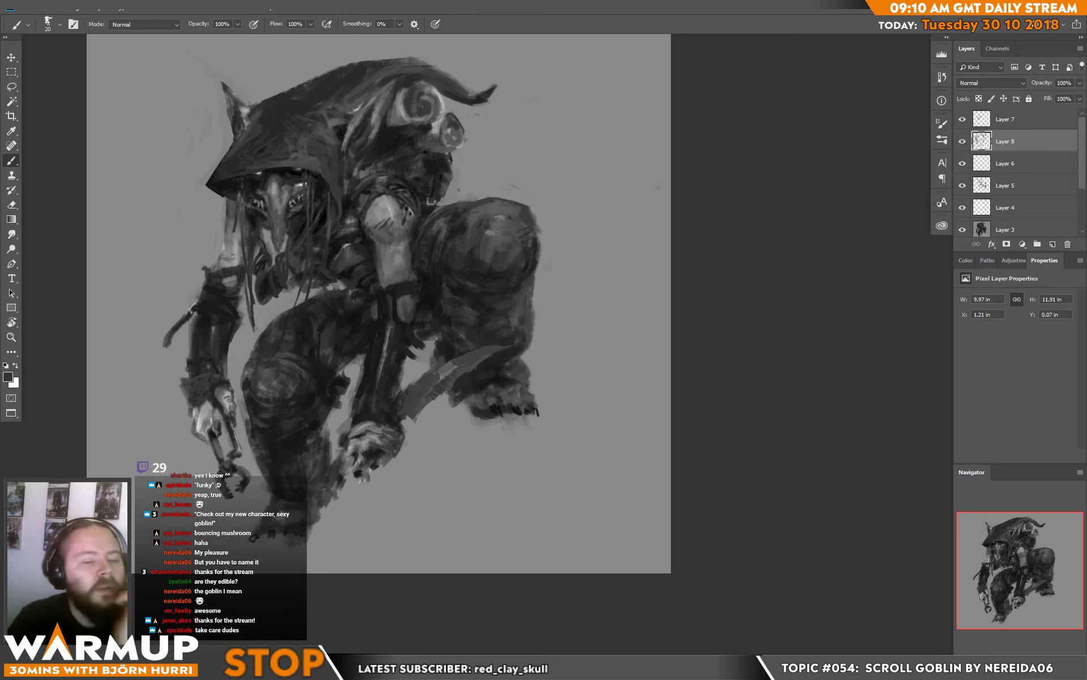
Switch to Twitch, look through the live channels in the Art category, and return to the goblin painting.
drag(1086, 170, 351, 58)
double_click(351, 57)
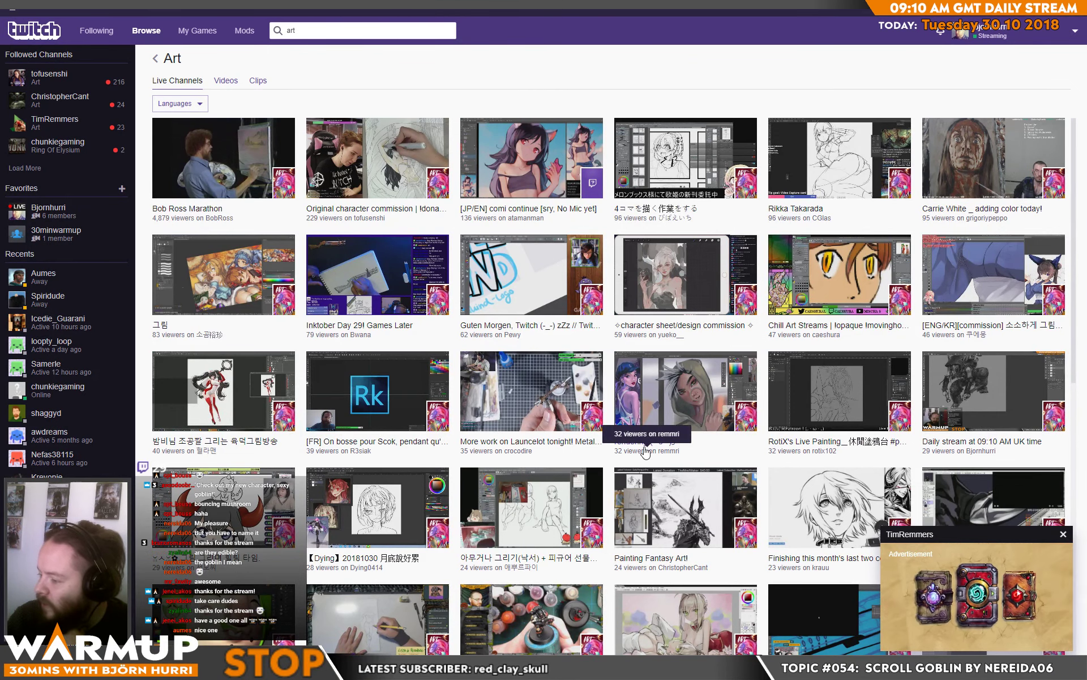
scroll(376, 515, down, 6)
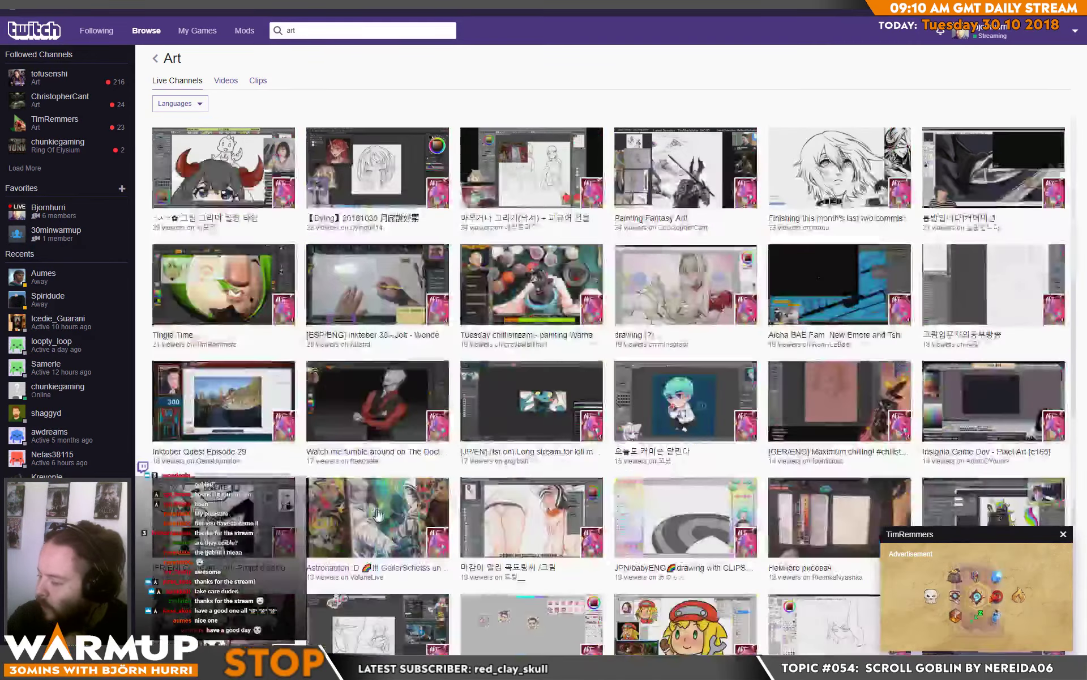
scroll(382, 512, down, 1)
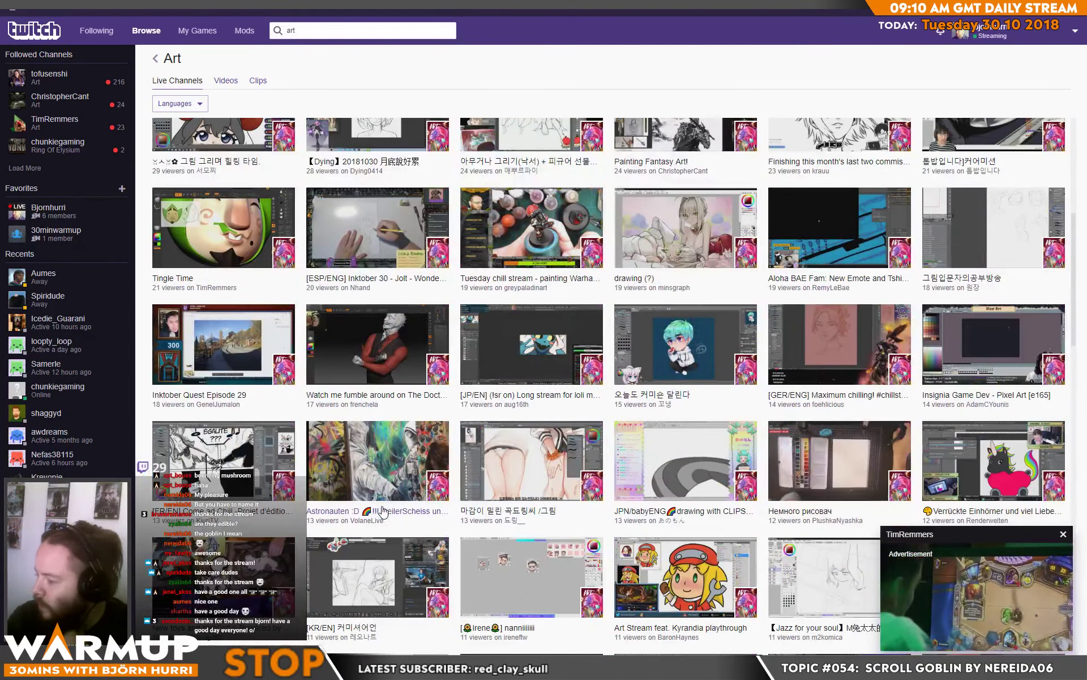
scroll(439, 513, down, 6)
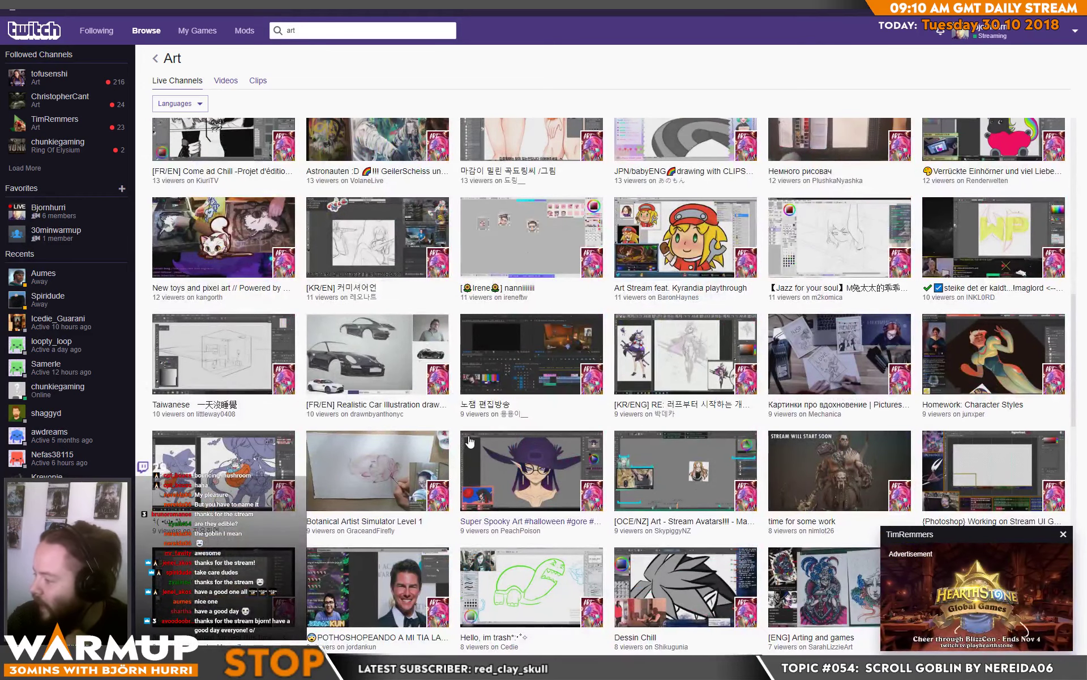
scroll(473, 436, down, 2)
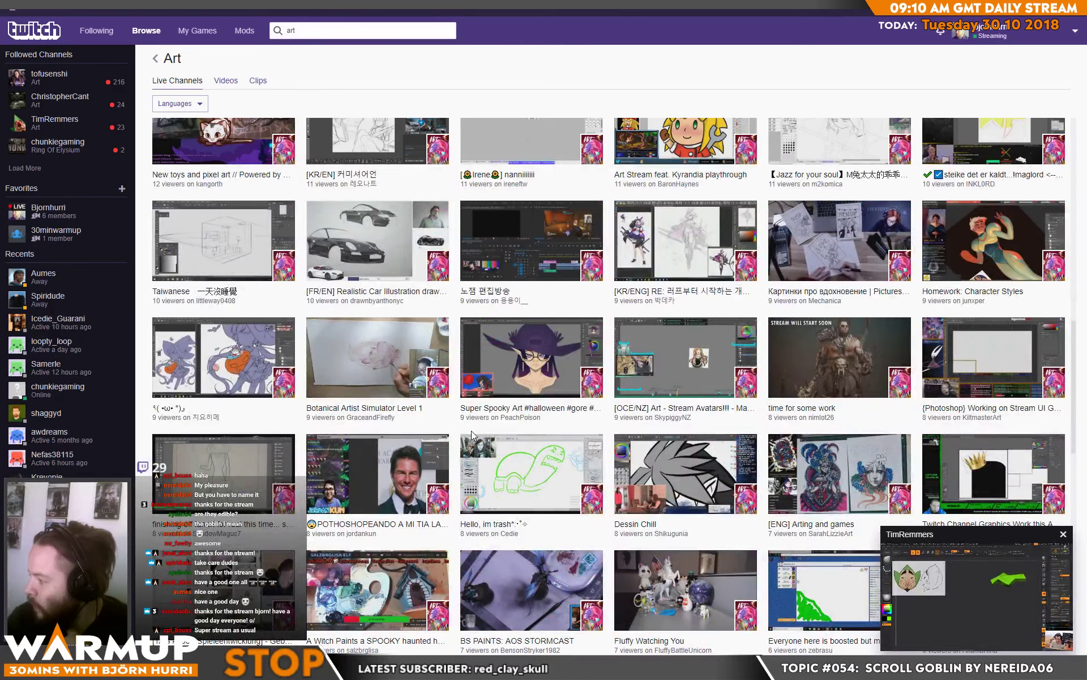
scroll(473, 436, down, 2)
scroll(472, 435, down, 7)
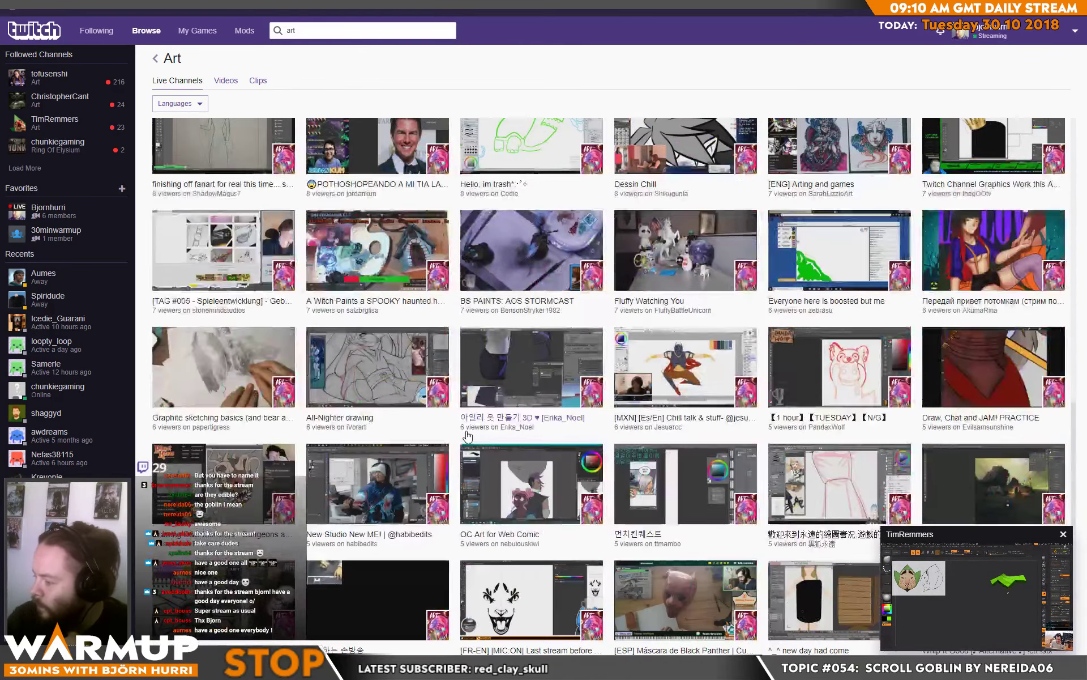
scroll(468, 436, down, 7)
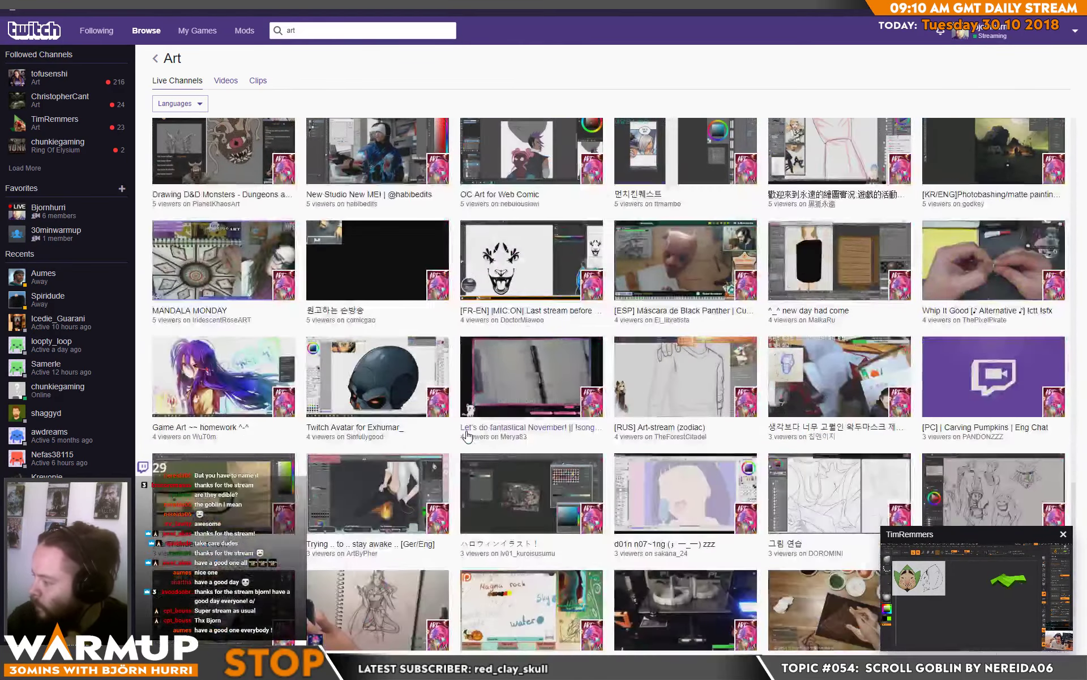
scroll(467, 435, down, 6)
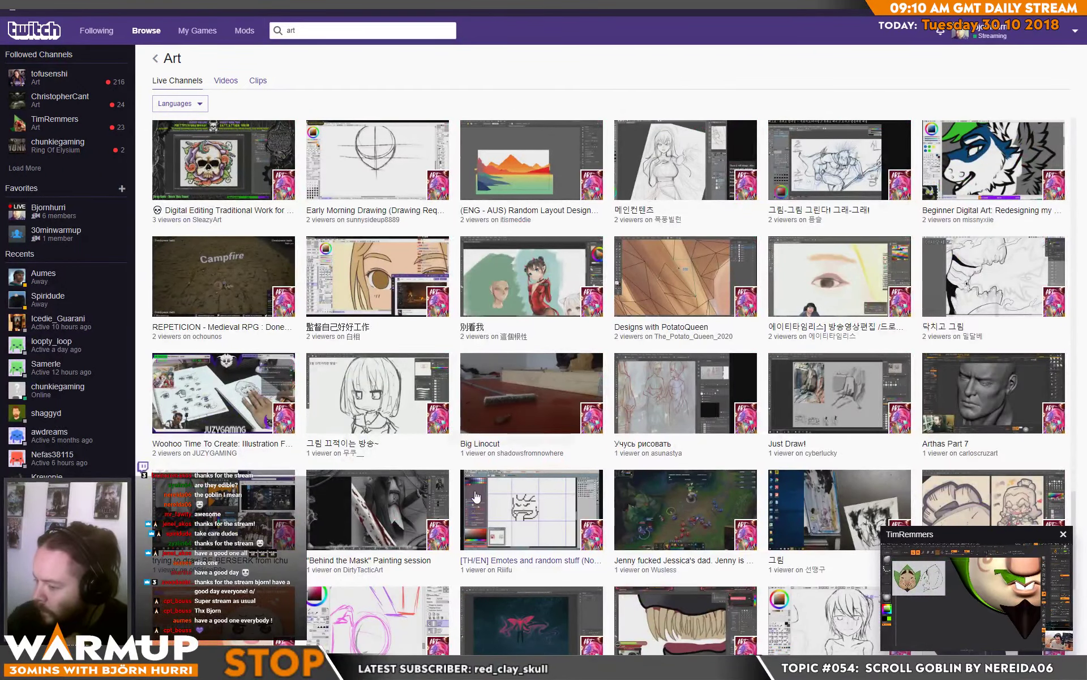
scroll(467, 494, up, 20)
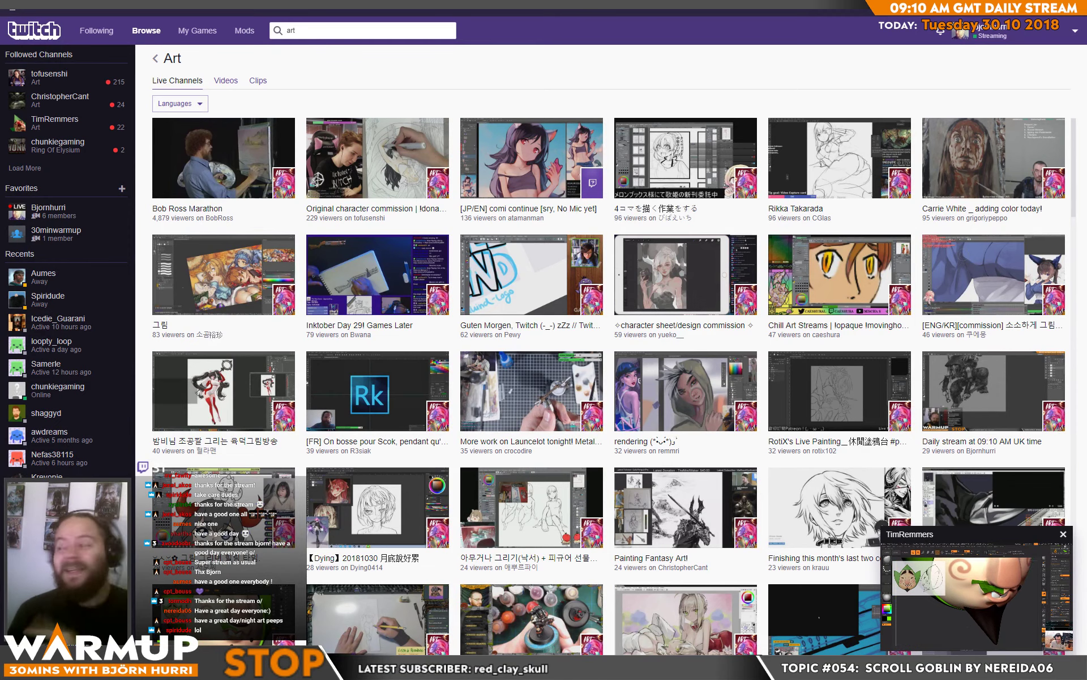
click(1023, 17)
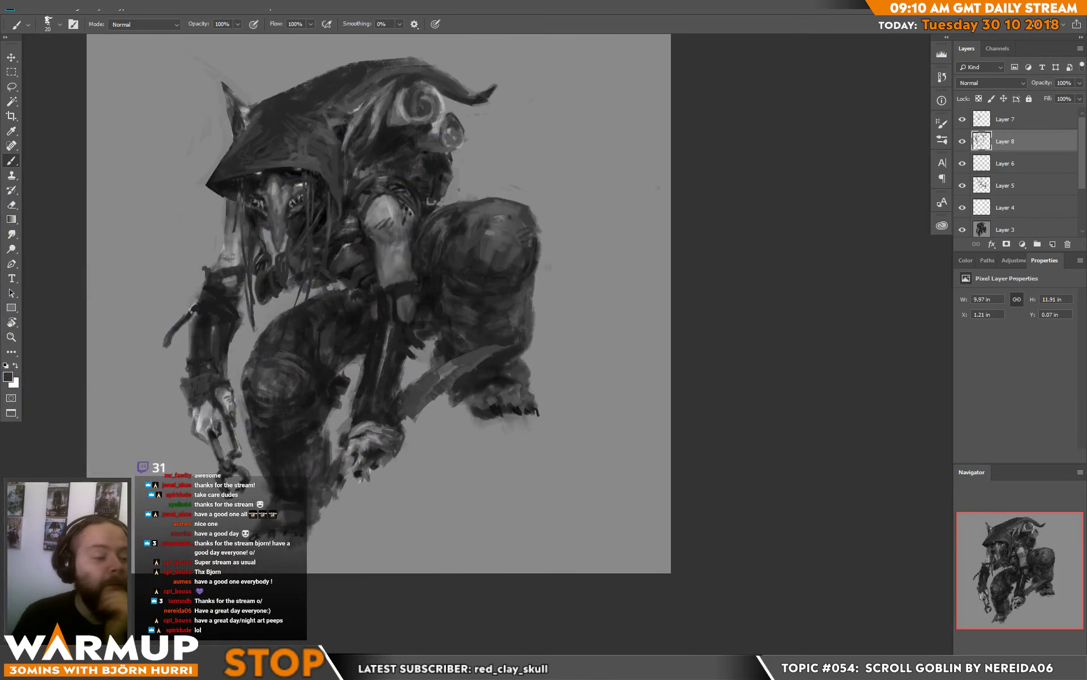